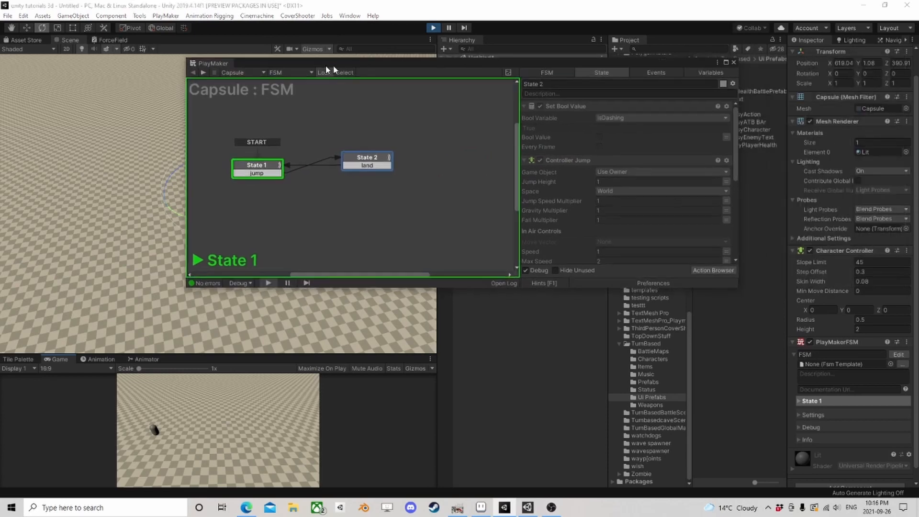
# Open the dashleft template run by the capsule's State 2 and examine the actions of its State 3
pyautogui.scroll(-5, 593, 222)
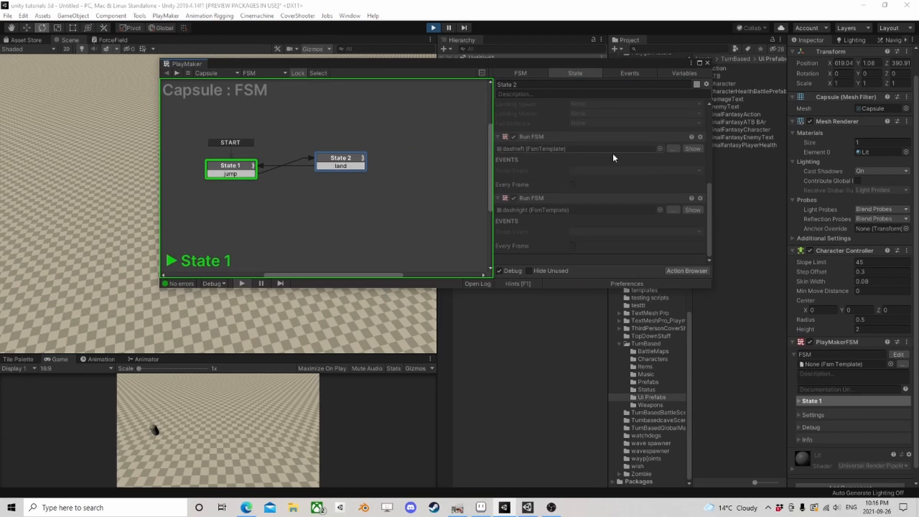
pyautogui.click(693, 149)
pyautogui.click(397, 176)
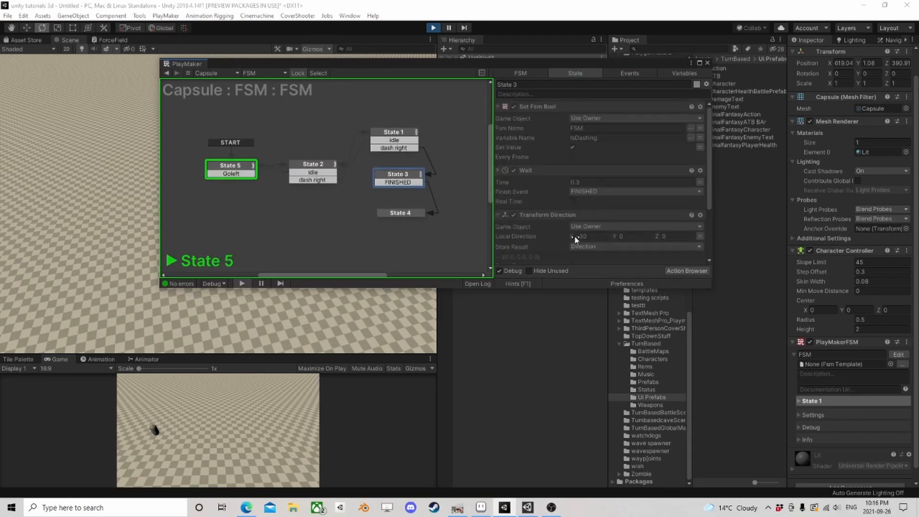
pyautogui.click(707, 63)
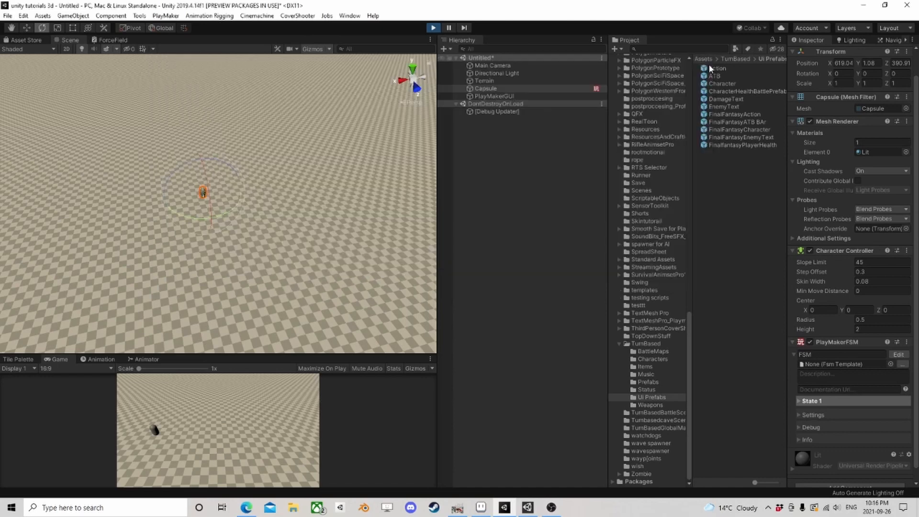
# Exit play mode and switch to OBS Studio
pyautogui.click(433, 28)
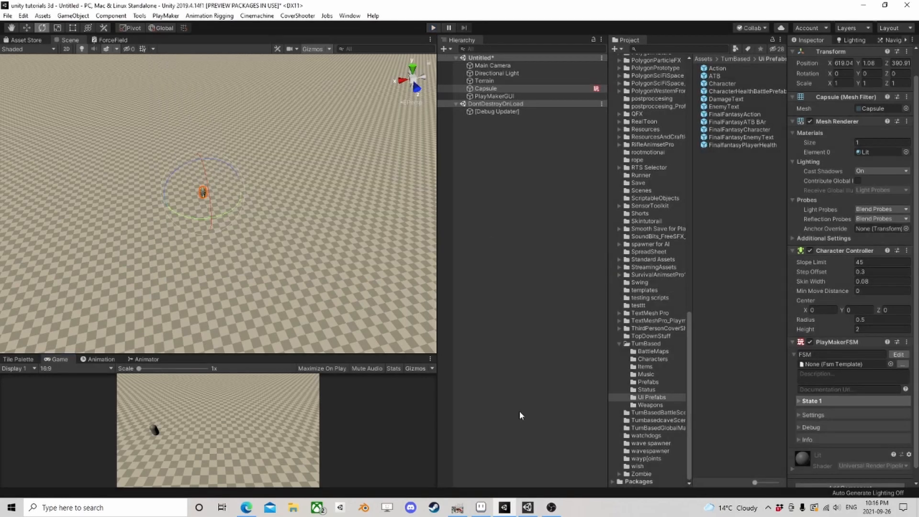
pyautogui.click(550, 508)
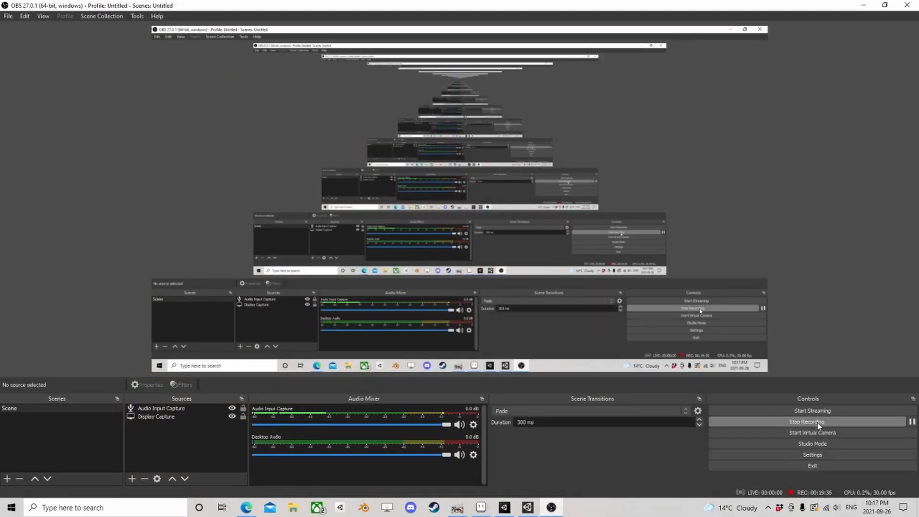
# Add a 3D Terrain object to the empty scene
pyautogui.click(111, 16)
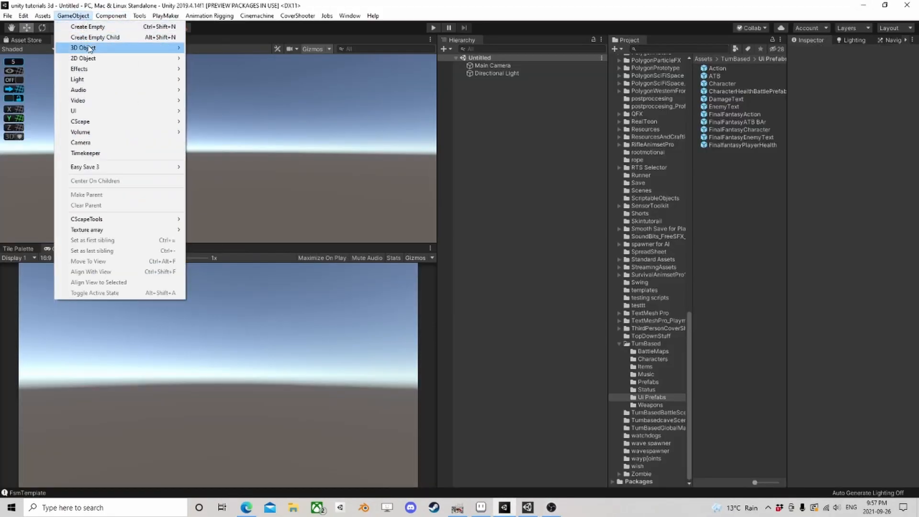
pyautogui.moveTo(119, 47)
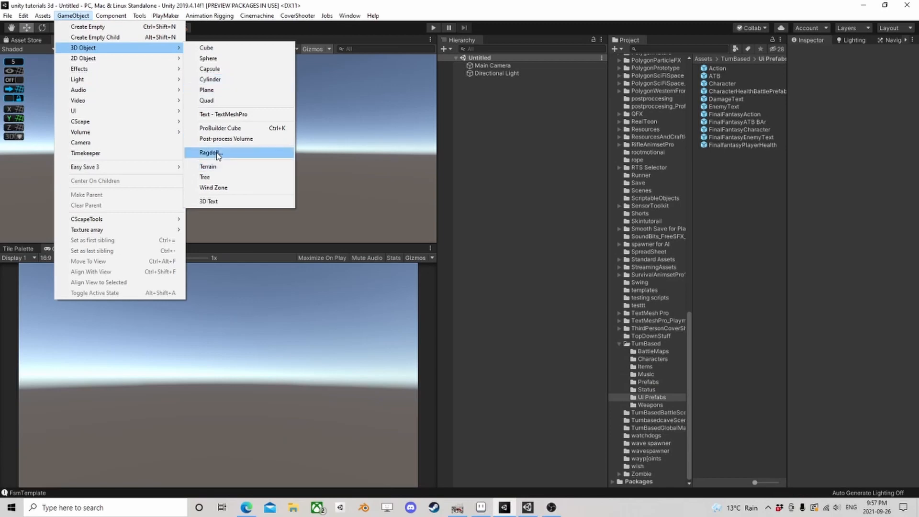
pyautogui.click(229, 166)
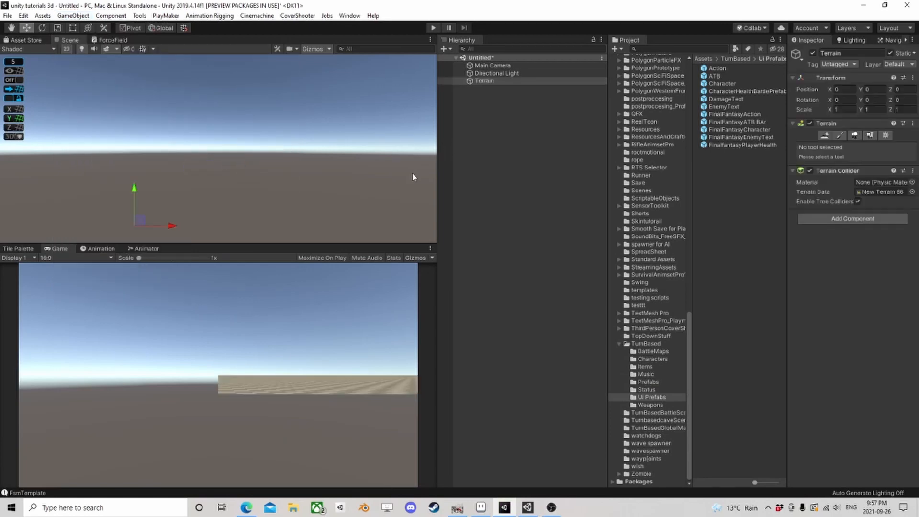
# Enlarge the scene view and turn off its 2D mode to show the selected terrain in perspective
pyautogui.moveTo(303, 244); pyautogui.dragTo(302, 354)
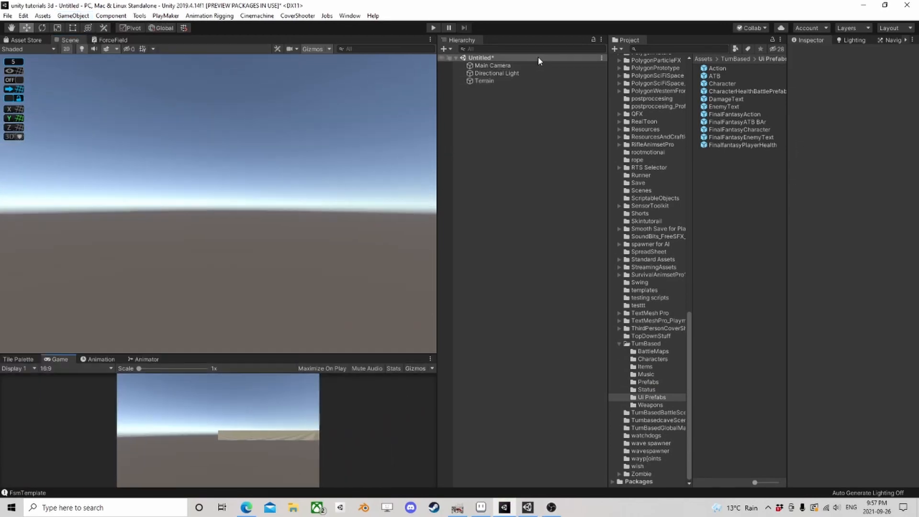
pyautogui.click(483, 80)
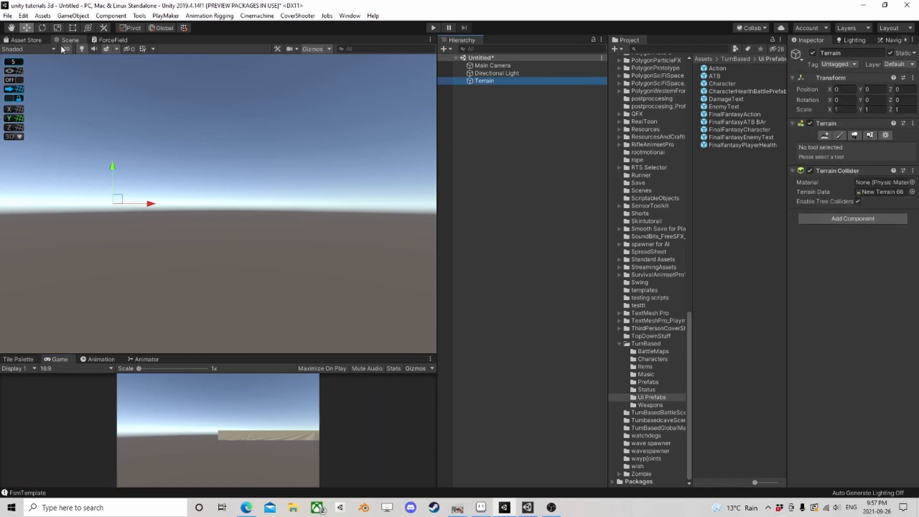
pyautogui.click(64, 49)
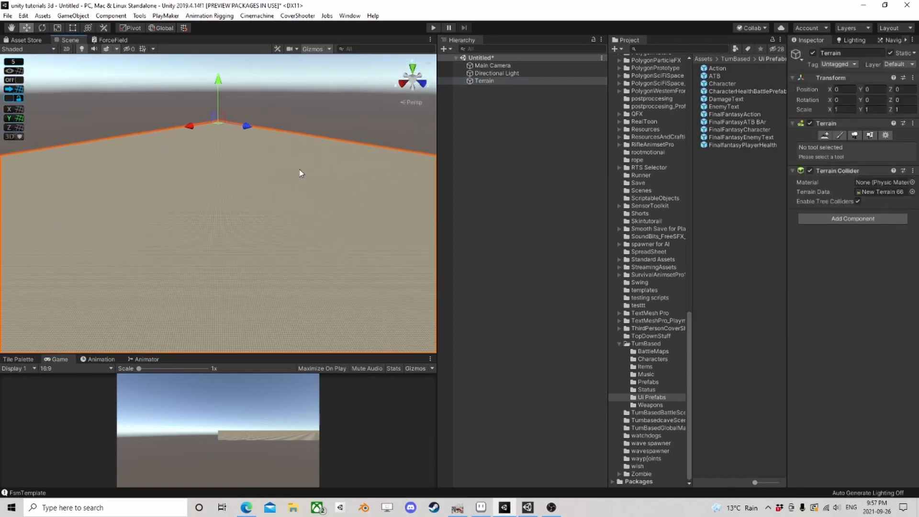
pyautogui.moveTo(299, 170); pyautogui.dragTo(198, 204, button='right')
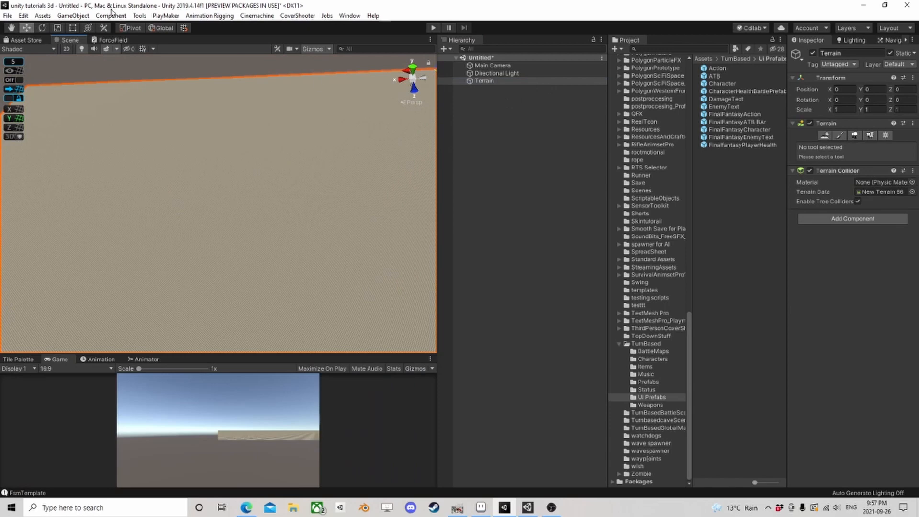
# Add a 3D Capsule object above the terrain to serve as the player
pyautogui.click(73, 16)
pyautogui.moveTo(84, 47)
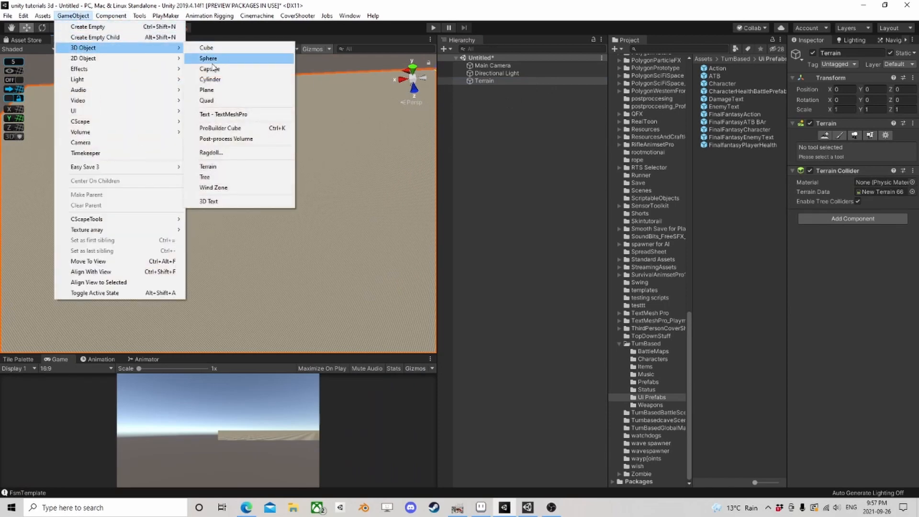
pyautogui.click(235, 70)
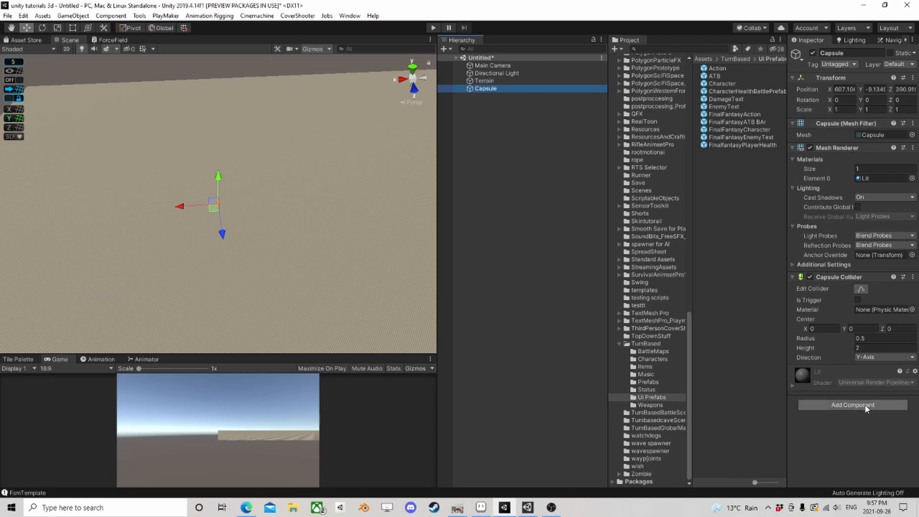
# Add a Character Controller component to the capsule and remove its Capsule Collider
pyautogui.click(864, 406)
pyautogui.write('charc')
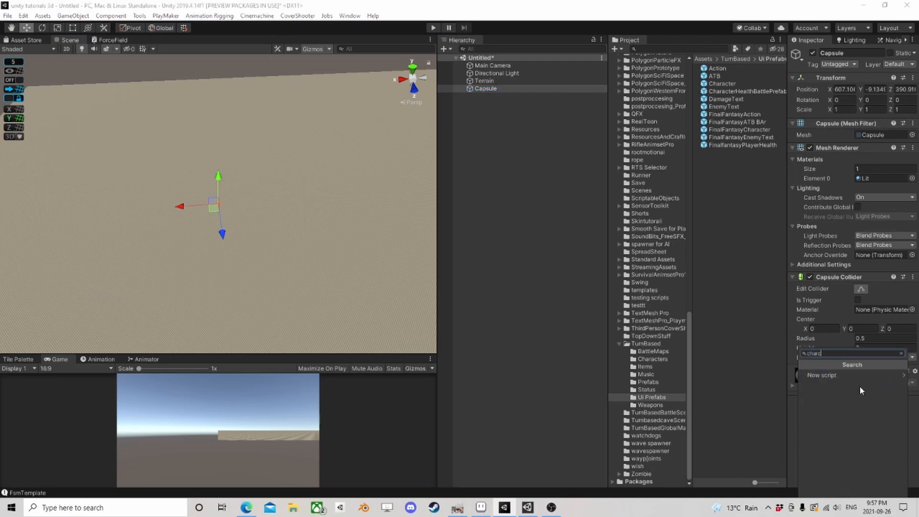
pyautogui.press('BackSpace')
pyautogui.click(855, 382)
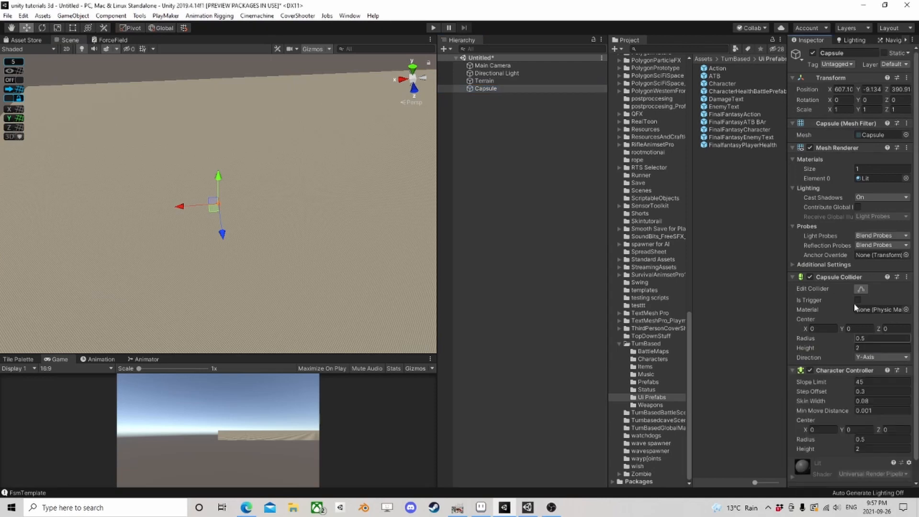
pyautogui.rightClick(837, 280)
pyautogui.click(862, 297)
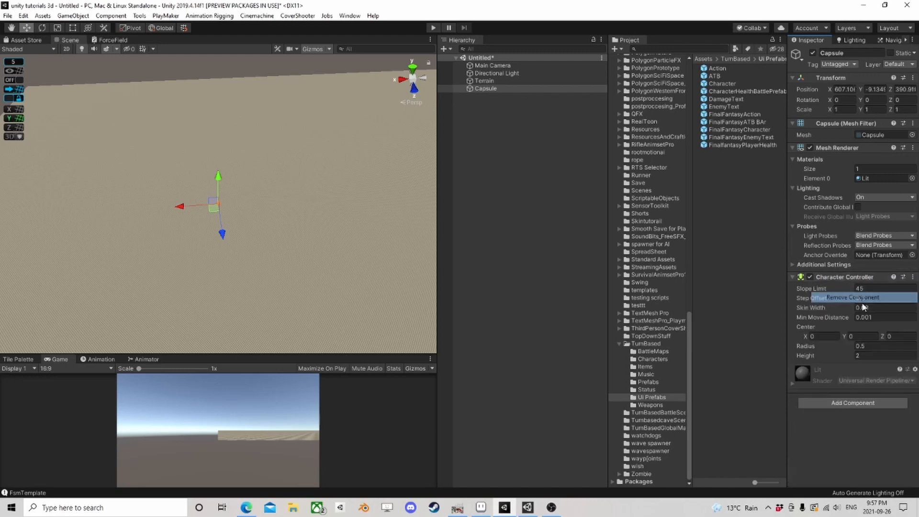
# Add a PlayMakerFSM component to the capsule and open its FSM for editing
pyautogui.click(860, 402)
pyautogui.write('fsm')
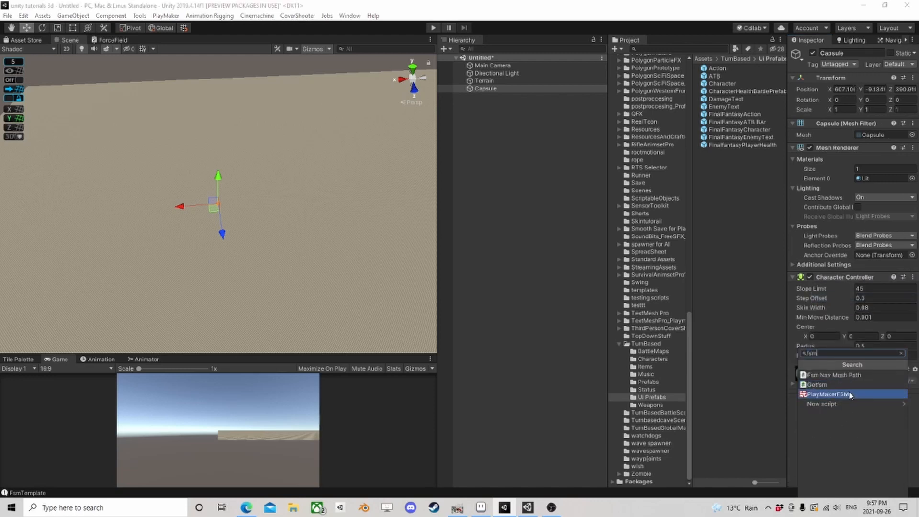
pyautogui.click(843, 392)
pyautogui.click(898, 381)
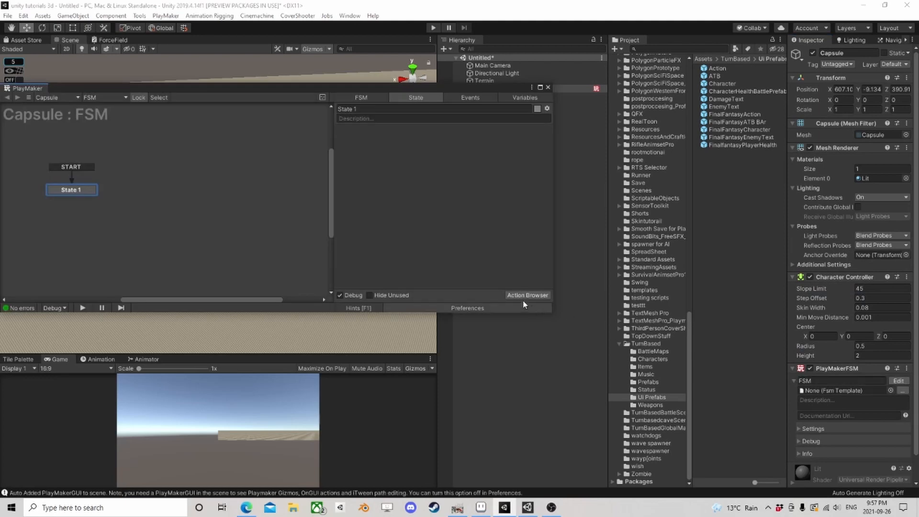
# Add a Get Axis Vector action to State 1 and store its vector in a new variable named V
pyautogui.click(523, 295)
pyautogui.write('get axis')
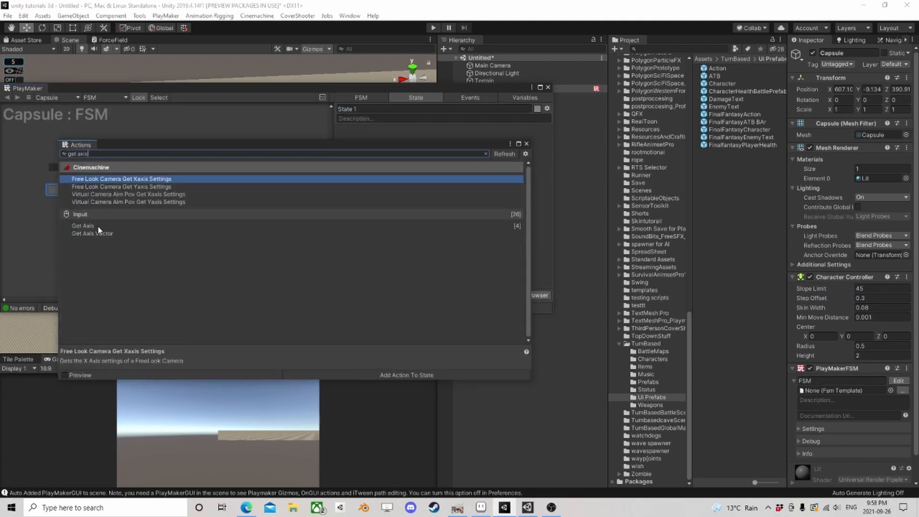
pyautogui.doubleClick(98, 232)
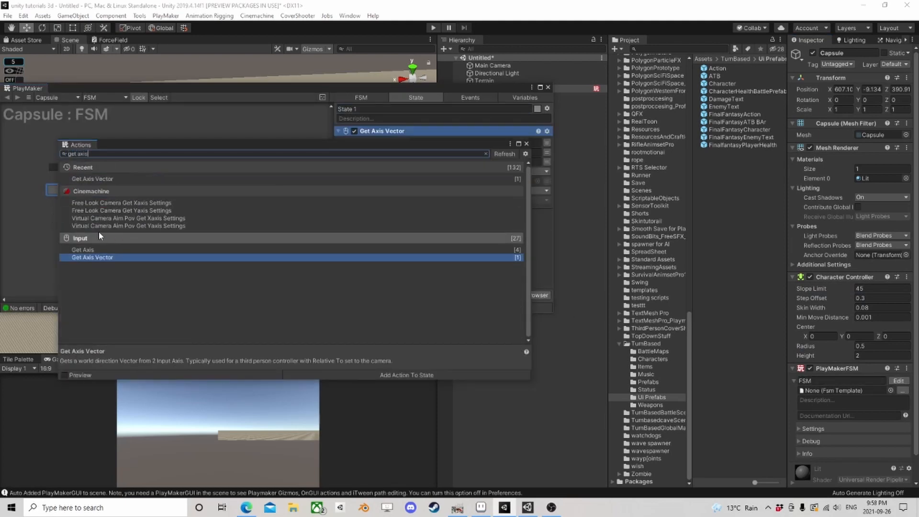
pyautogui.click(527, 143)
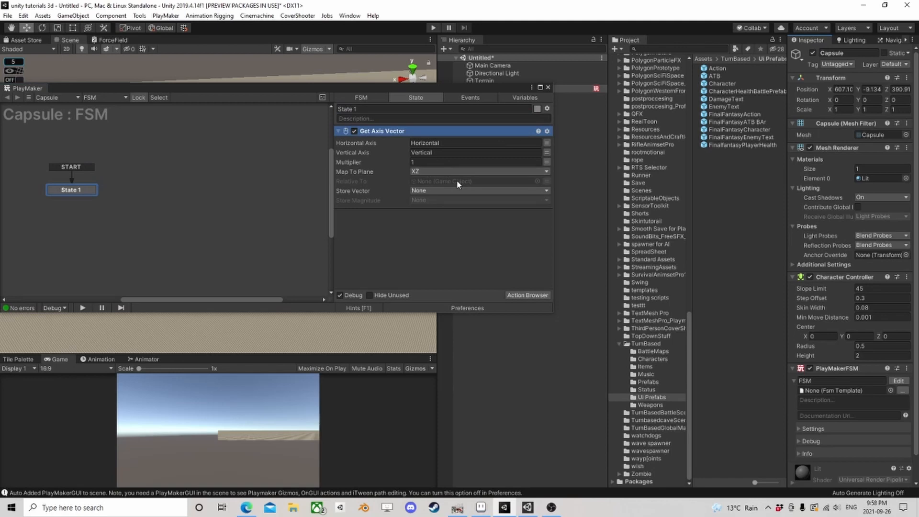
pyautogui.click(478, 191)
pyautogui.click(433, 211)
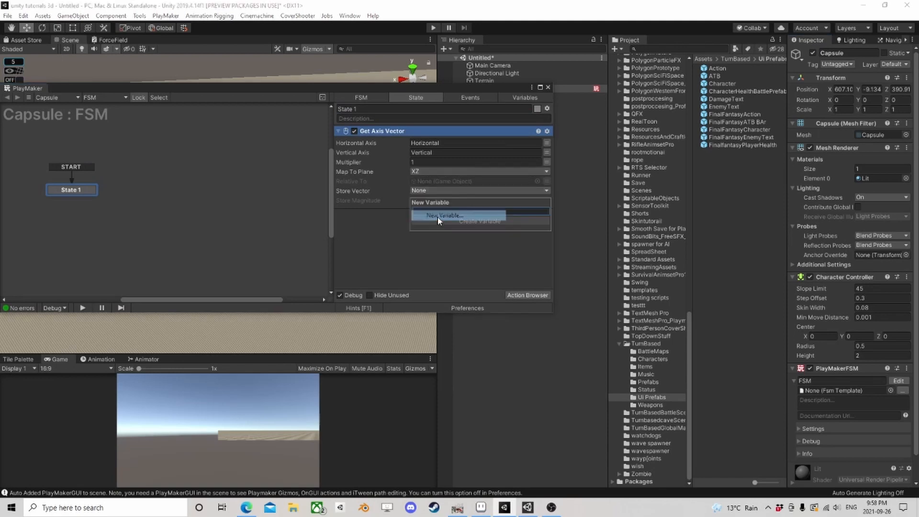
pyautogui.write('V')
pyautogui.click(439, 220)
# Add a Controller Simple Move action to State 1 with V as its move vector, placed below Get Axis Vector
pyautogui.click(526, 296)
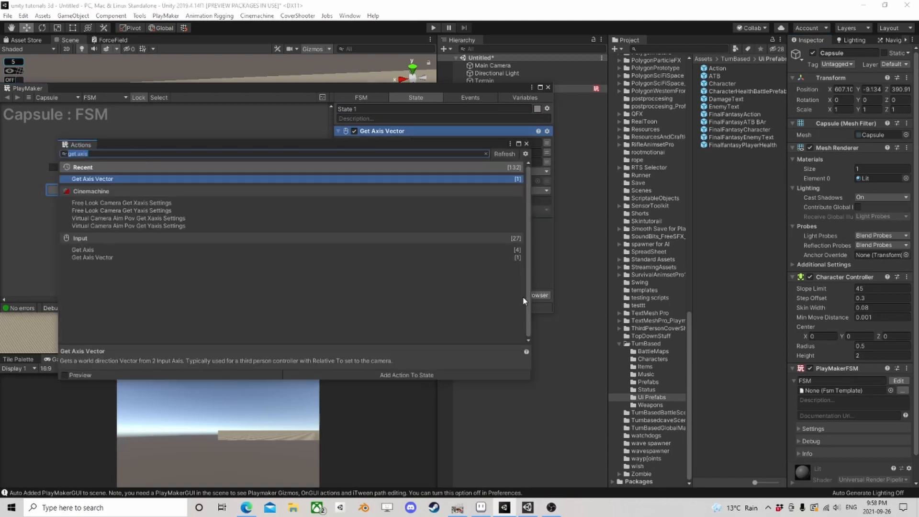
pyautogui.write('simpl')
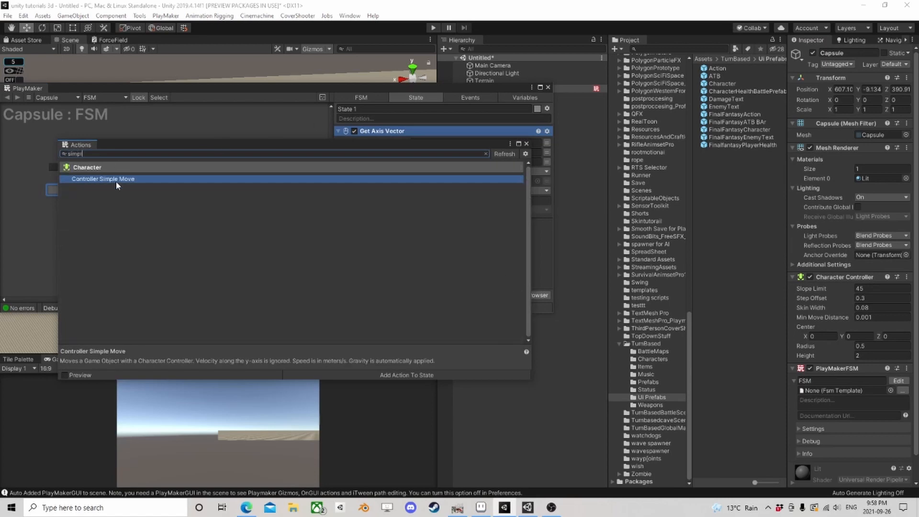
pyautogui.doubleClick(116, 180)
pyautogui.click(526, 144)
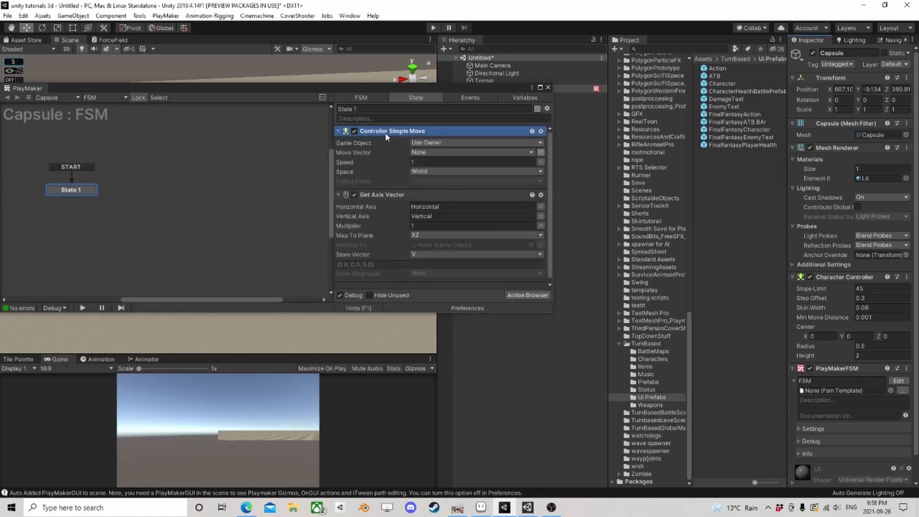
pyautogui.click(430, 152)
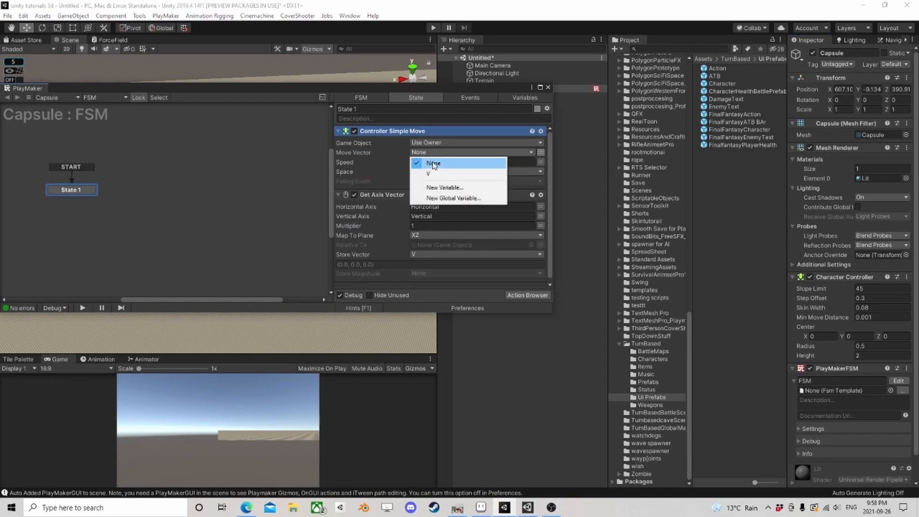
pyautogui.click(431, 170)
pyautogui.rightClick(391, 134)
pyautogui.click(416, 252)
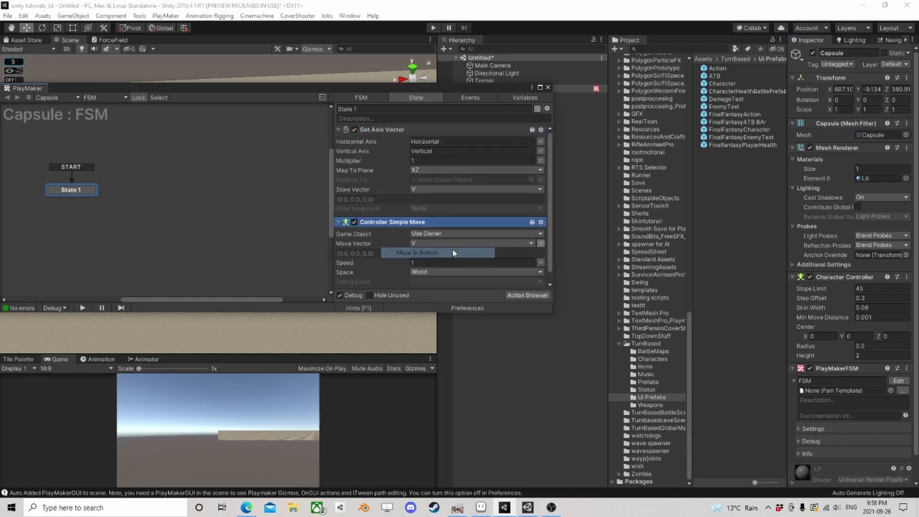
# Add a Get Key Down action to State 1 that listens for the Space key
pyautogui.click(527, 295)
pyautogui.write('get key')
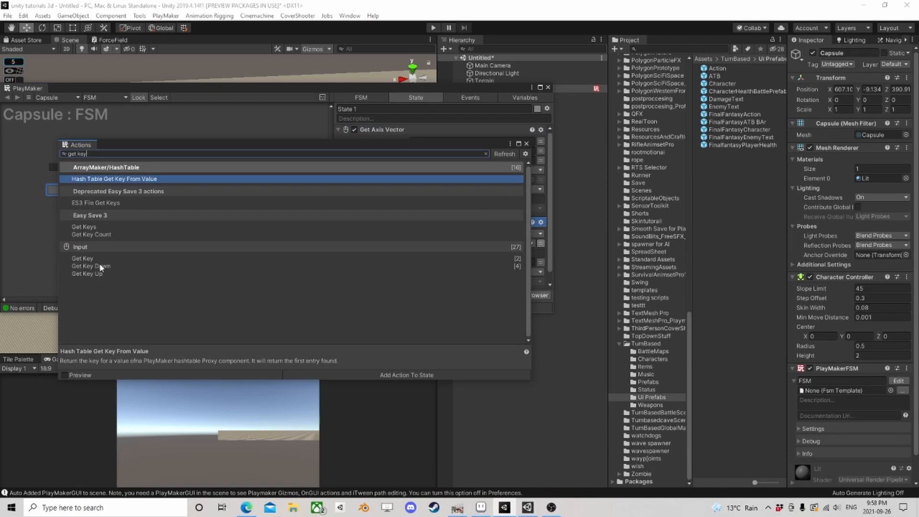
pyautogui.doubleClick(100, 266)
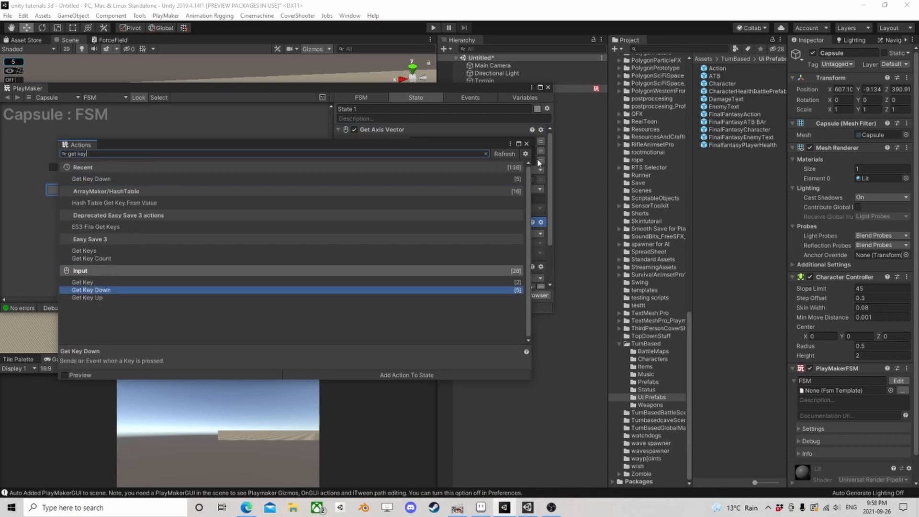
pyautogui.click(527, 145)
pyautogui.click(431, 235)
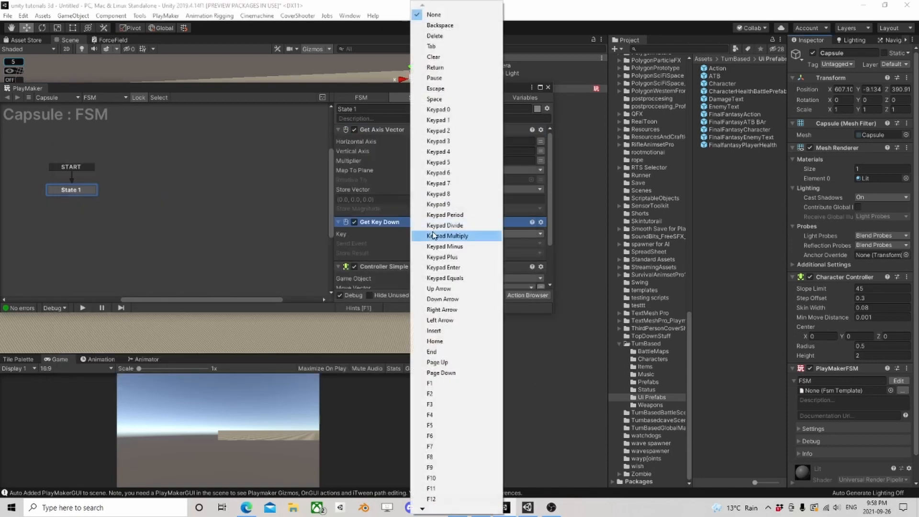
pyautogui.click(434, 99)
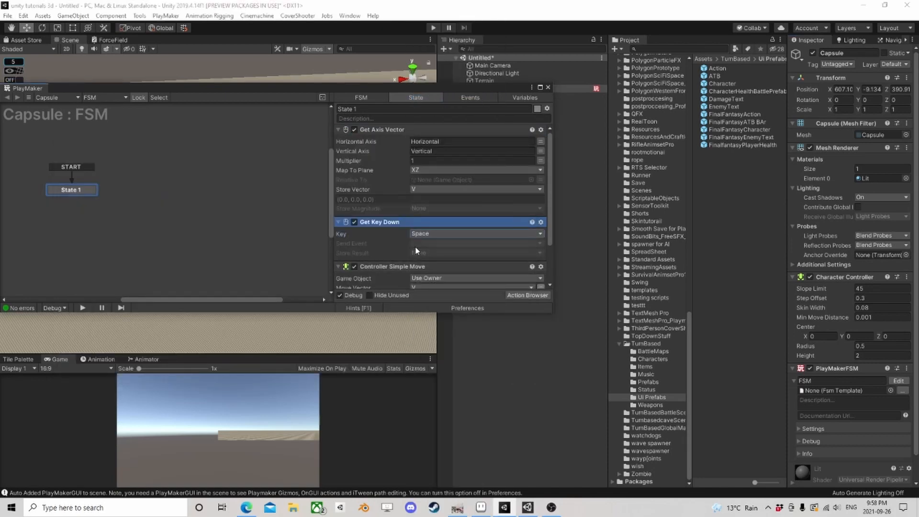
# Make Get Key Down send a new event named jump and add a jump transition to State 1
pyautogui.click(416, 244)
pyautogui.click(431, 303)
pyautogui.write('jum')
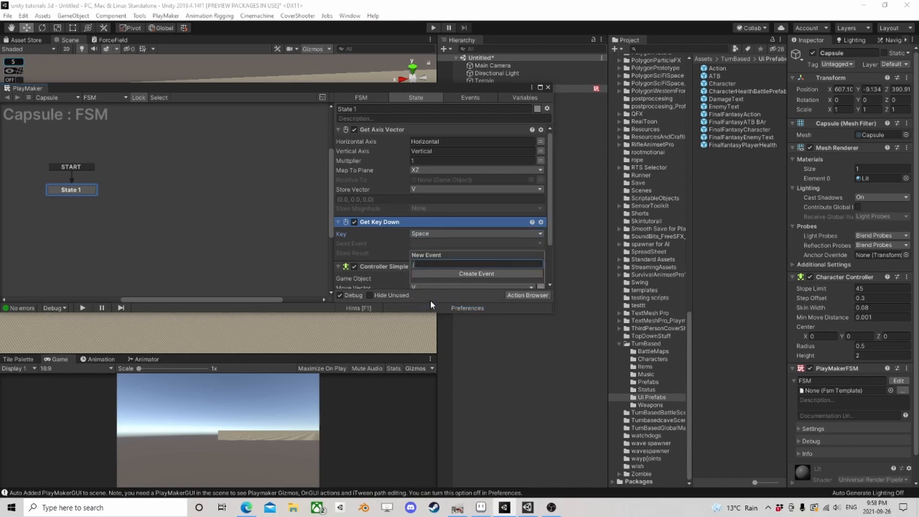
pyautogui.write('p')
pyautogui.press('Return')
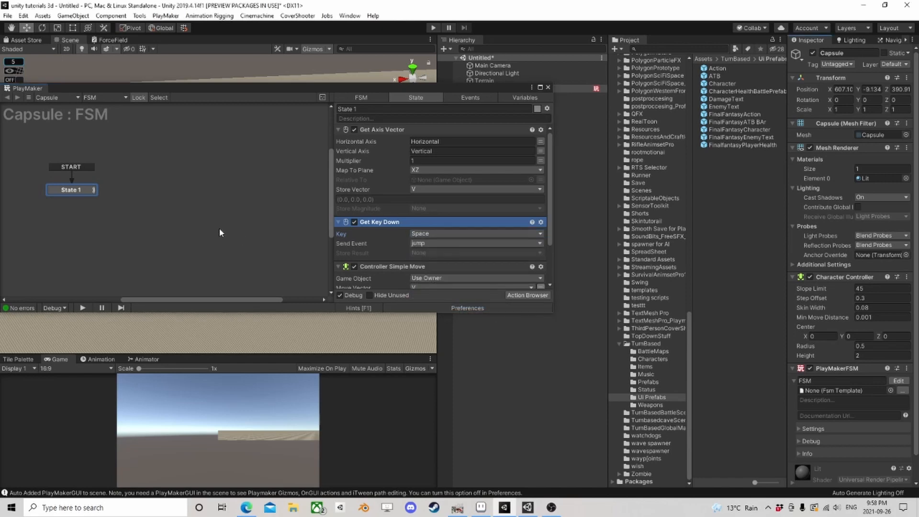
pyautogui.rightClick(81, 191)
pyautogui.moveTo(119, 195)
pyautogui.click(213, 200)
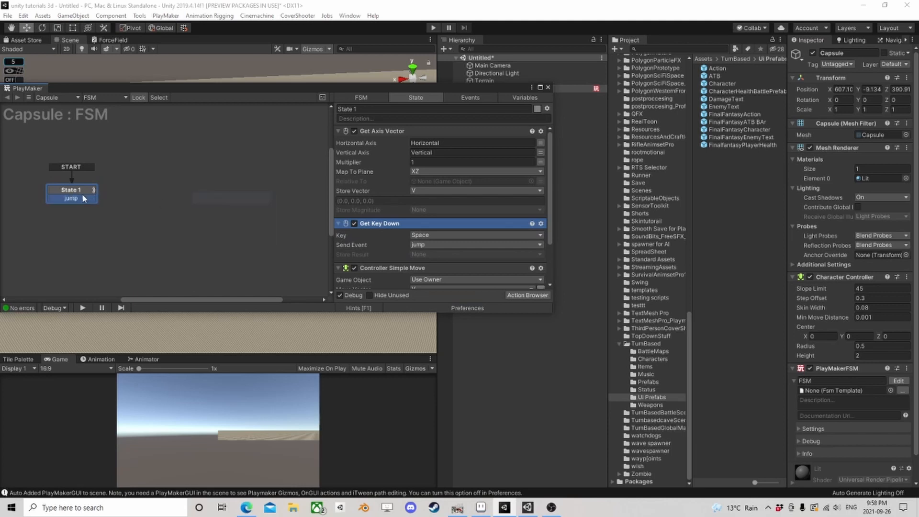
# Link State 1's jump transition to a new State 2 and give it a Controller Jump action with jump height 1
pyautogui.moveTo(71, 199); pyautogui.dragTo(143, 189)
pyautogui.click(527, 295)
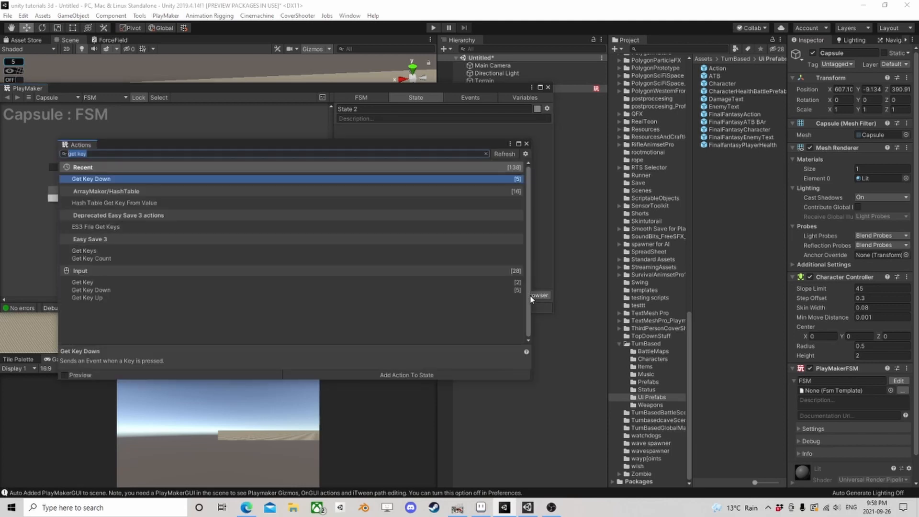
pyautogui.write('jump')
pyautogui.doubleClick(117, 180)
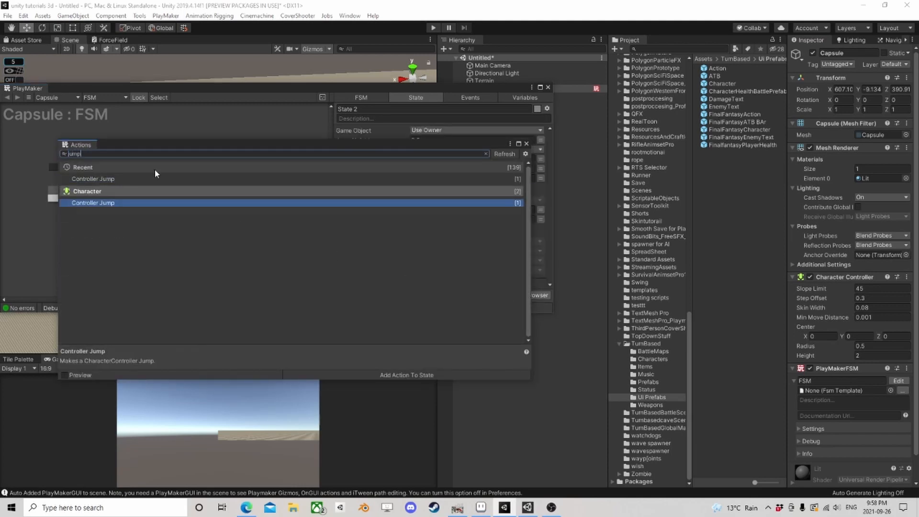
pyautogui.click(527, 144)
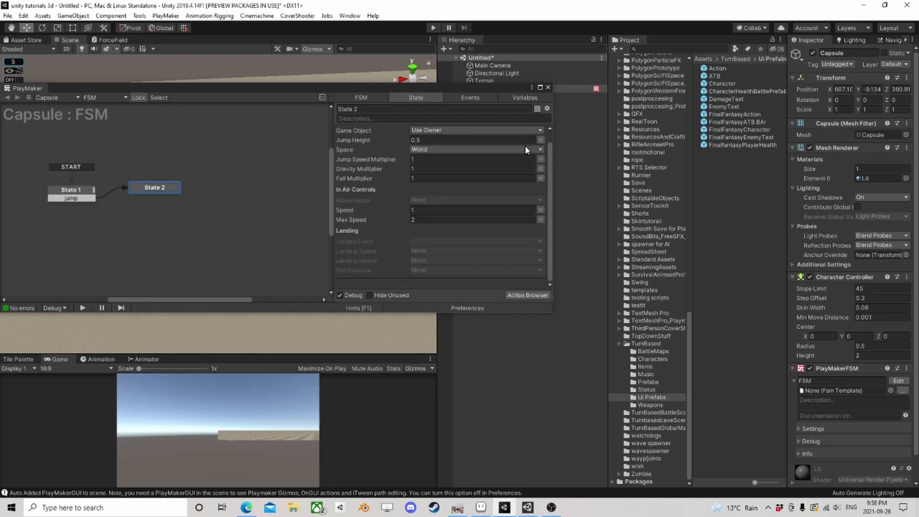
pyautogui.click(439, 141)
pyautogui.write('1')
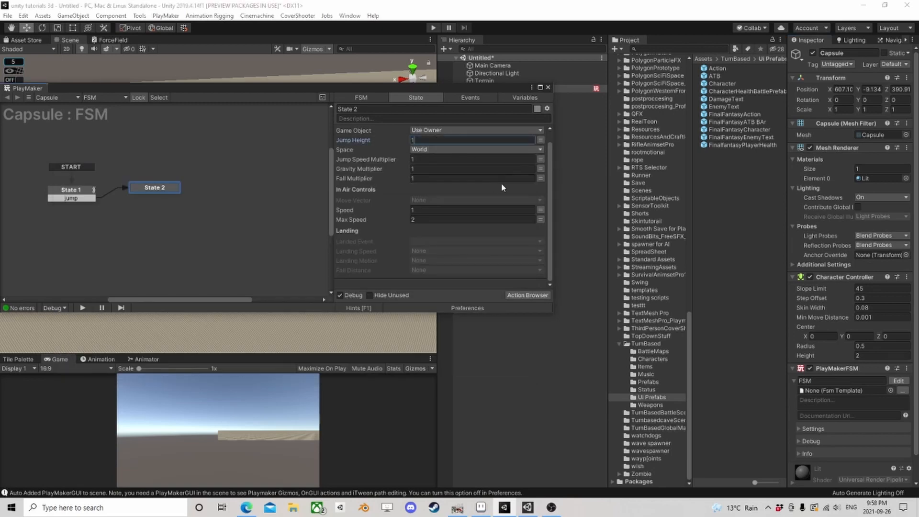
# Create a new event named land as the Landed Event of State 2's Controller Jump action
pyautogui.click(440, 243)
pyautogui.click(449, 308)
pyautogui.write('la')
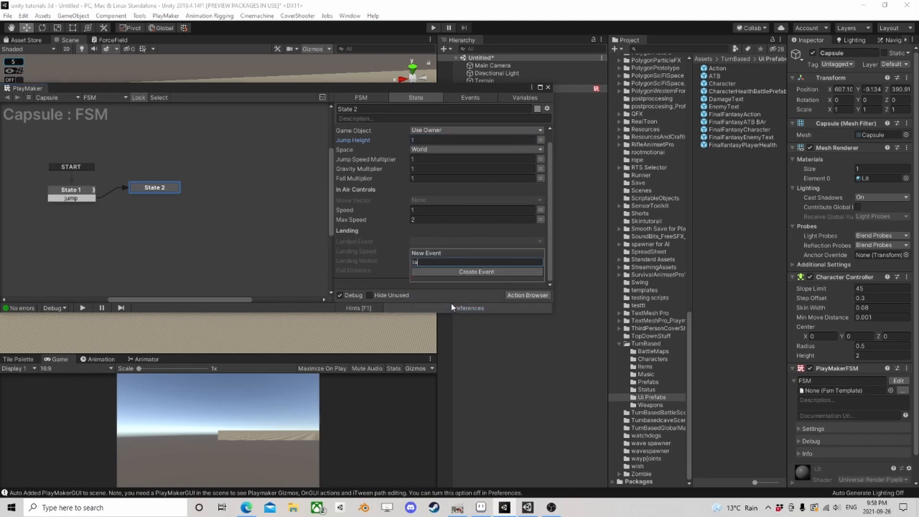
pyautogui.write('nd')
pyautogui.click(456, 272)
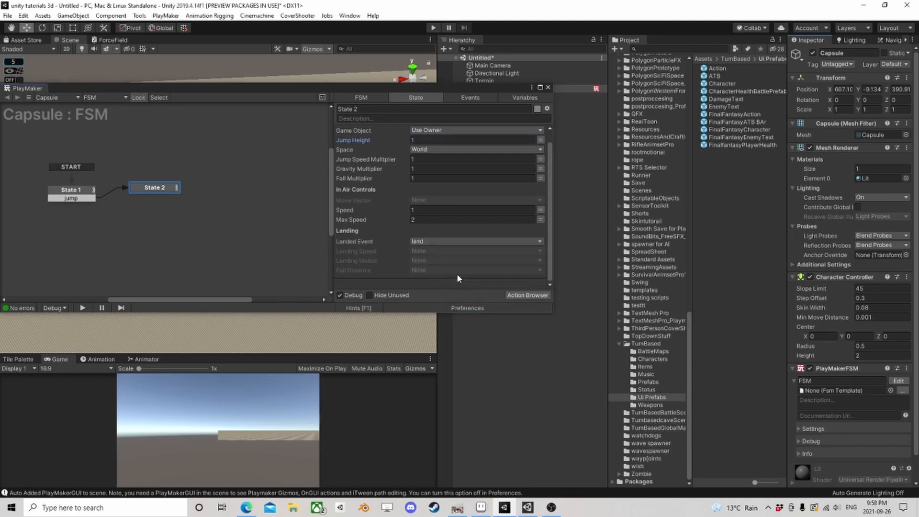
# Add a land transition to State 2, link it back to State 1, and close the FSM editor
pyautogui.rightClick(160, 191)
pyautogui.moveTo(206, 196)
pyautogui.click(293, 205)
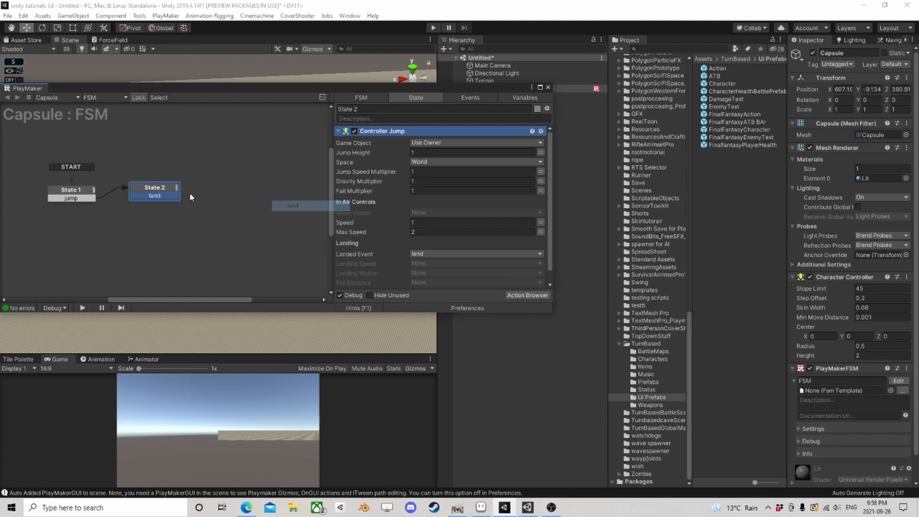
pyautogui.moveTo(154, 196); pyautogui.dragTo(72, 191)
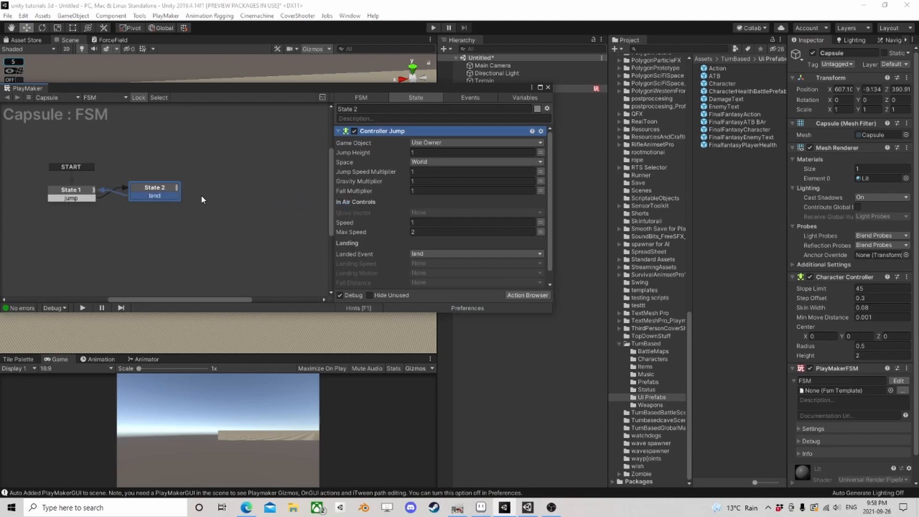
pyautogui.click(548, 88)
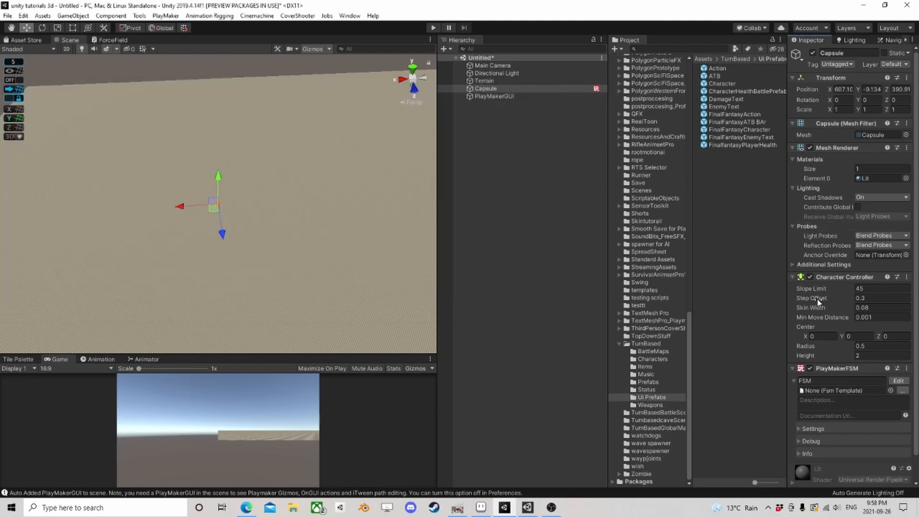
# Set the Capsule's Y position to 0, then raise it above the terrain to a Y position of about 1.56
pyautogui.doubleClick(490, 92)
pyautogui.scroll(-5, 267, 186)
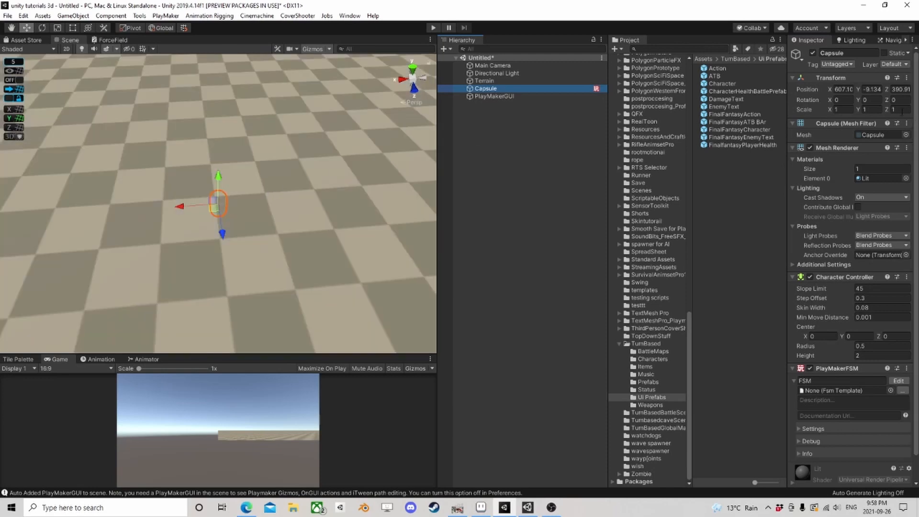
pyautogui.click(870, 91)
pyautogui.write('0')
pyautogui.moveTo(246, 183); pyautogui.dragTo(240, 122, button='right')
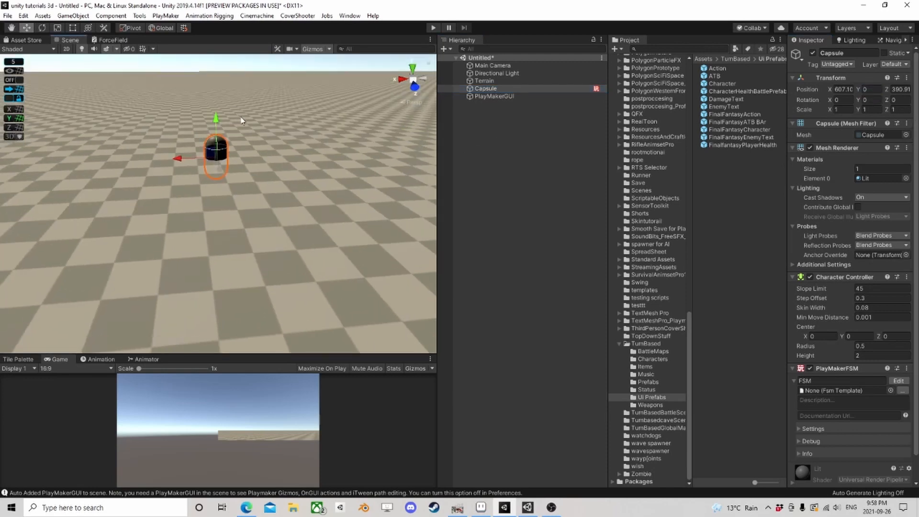
pyautogui.moveTo(240, 121); pyautogui.dragTo(259, 184, button='middle')
pyautogui.moveTo(268, 195); pyautogui.dragTo(272, 160)
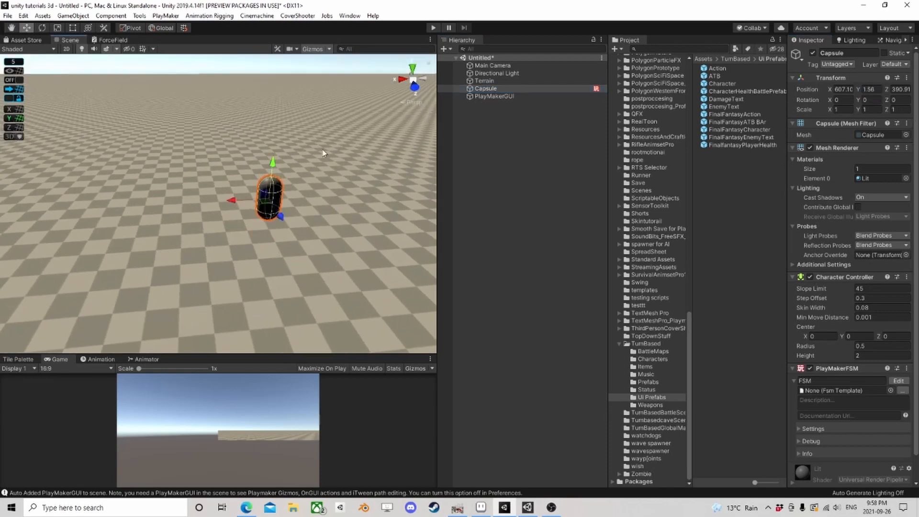
# Frame the capsule from above in the scene view and align the Main Camera with that view
pyautogui.click(496, 66)
pyautogui.scroll(-3, 268, 140)
pyautogui.moveTo(268, 142)
pyautogui.mouseDown(button='right')
pyautogui.moveTo(269, 158)
pyautogui.moveTo(282, 145)
pyautogui.mouseUp(button='right')
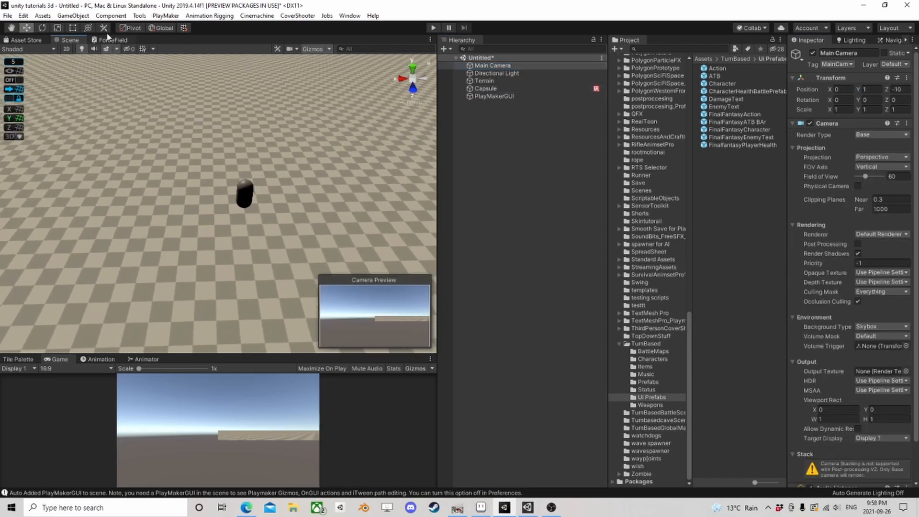
pyautogui.click(74, 15)
pyautogui.click(91, 272)
pyautogui.scroll(-3, 413, 131)
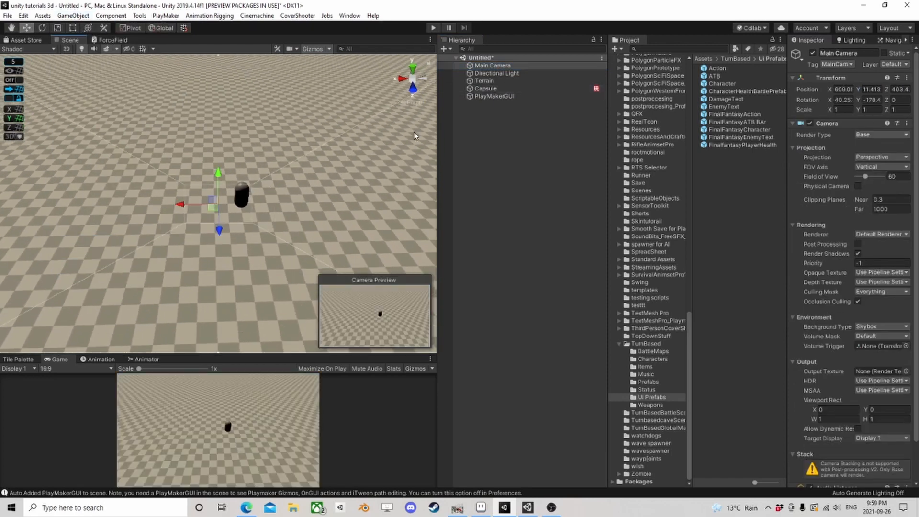
# Rotate the Directional Light to about 59.6, -140.6, -120.8 so it lights the side of the capsule facing the camera
pyautogui.click(500, 73)
pyautogui.click(43, 29)
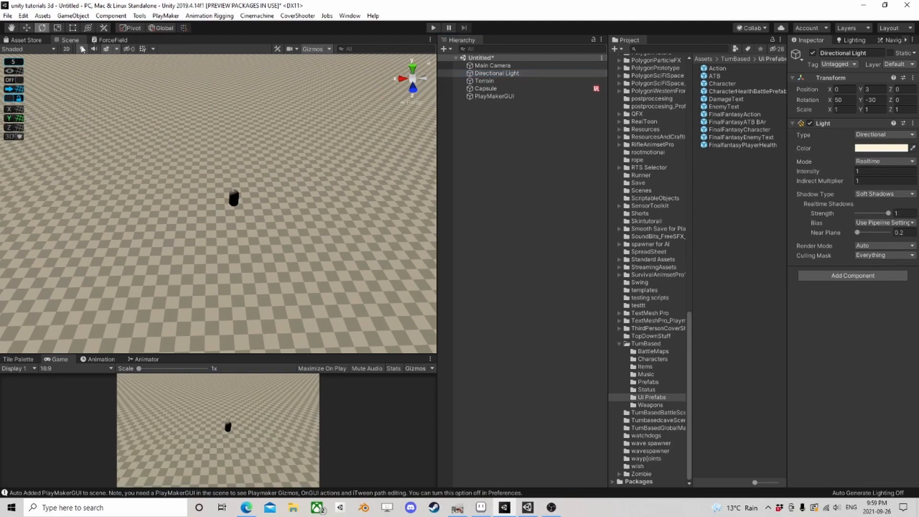
pyautogui.moveTo(237, 215); pyautogui.dragTo(336, 140, button='right')
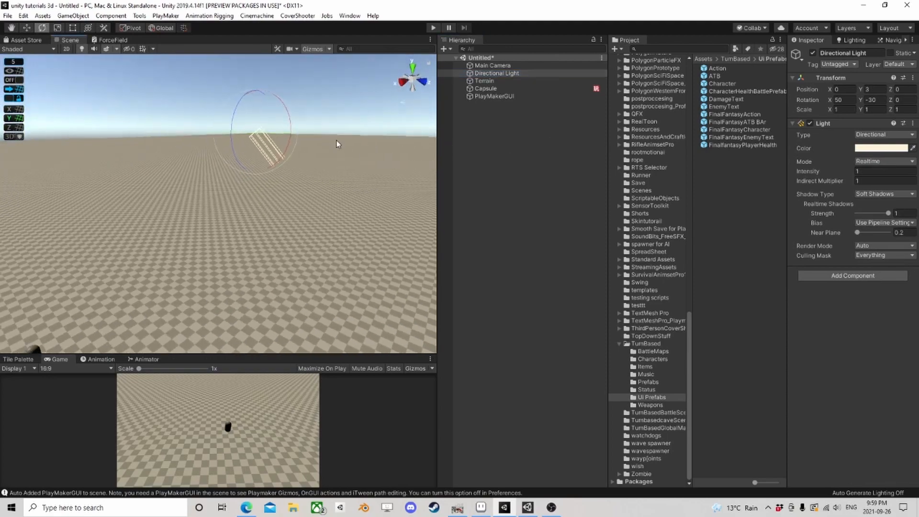
pyautogui.moveTo(290, 125); pyautogui.dragTo(289, 229)
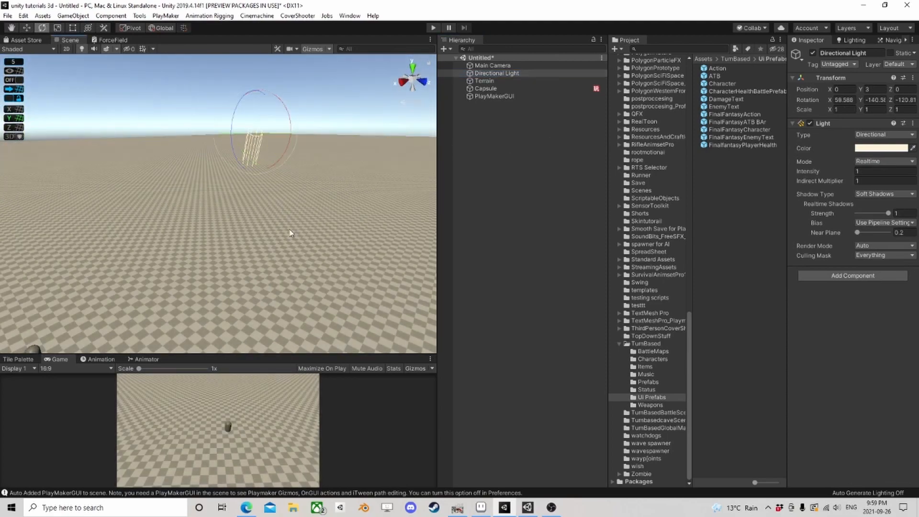
# Run the scene, try a Min Move Distance of 0 on the Capsule's Character Controller, test jumping, and stop play mode
pyautogui.moveTo(290, 230); pyautogui.dragTo(300, 182, button='middle')
pyautogui.scroll(3, 349, 160)
pyautogui.moveTo(349, 159); pyautogui.dragTo(297, 215, button='right')
pyautogui.moveTo(297, 216); pyautogui.dragTo(295, 192, button='middle')
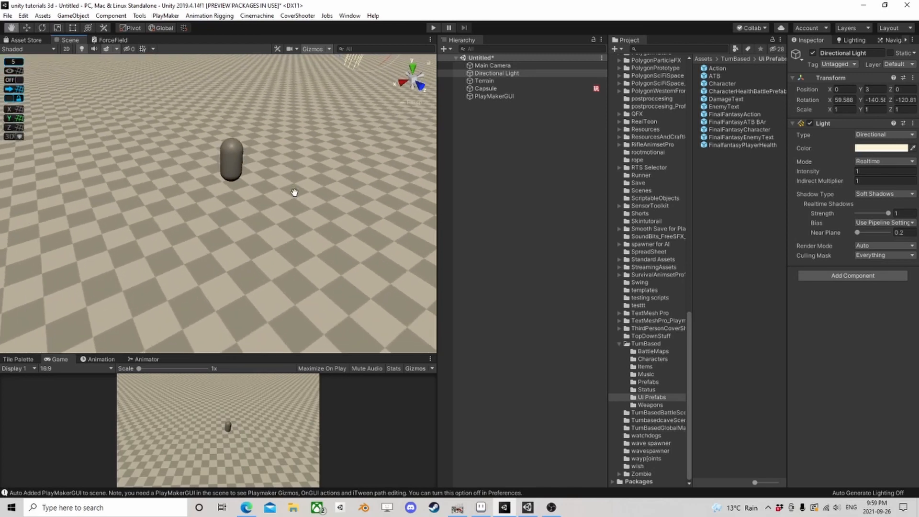
pyautogui.click(433, 29)
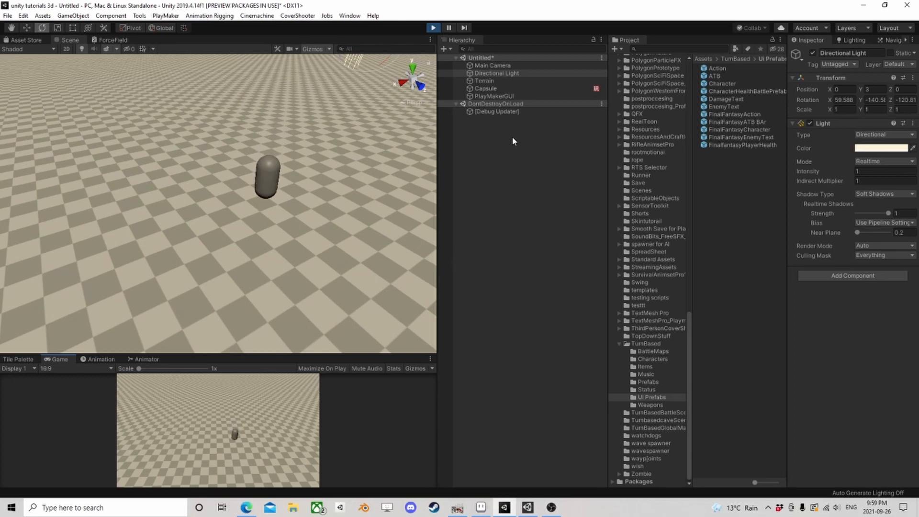
pyautogui.click(492, 89)
pyautogui.click(884, 318)
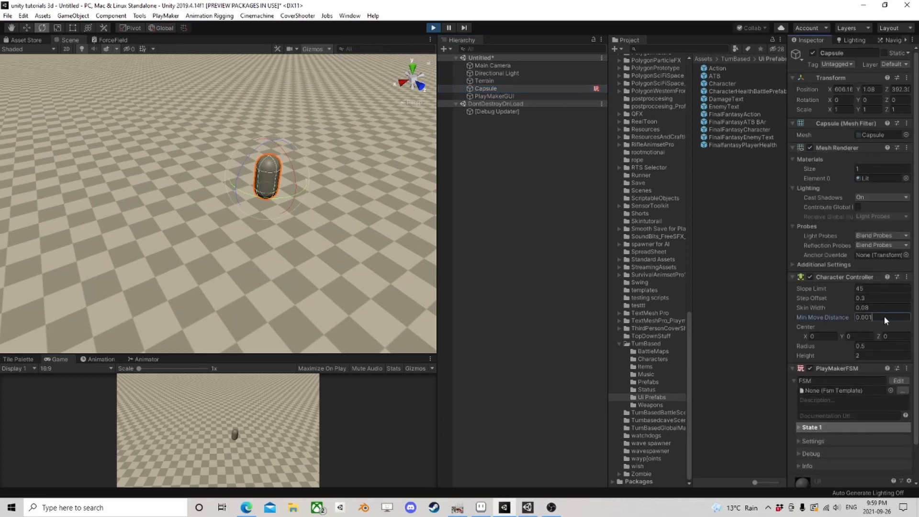
pyautogui.click(206, 414)
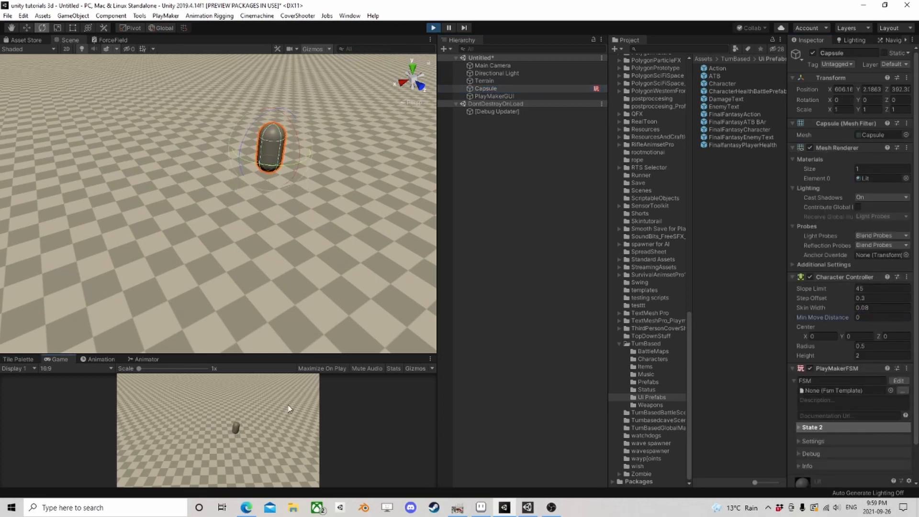
pyautogui.press('space')
pyautogui.press('space')
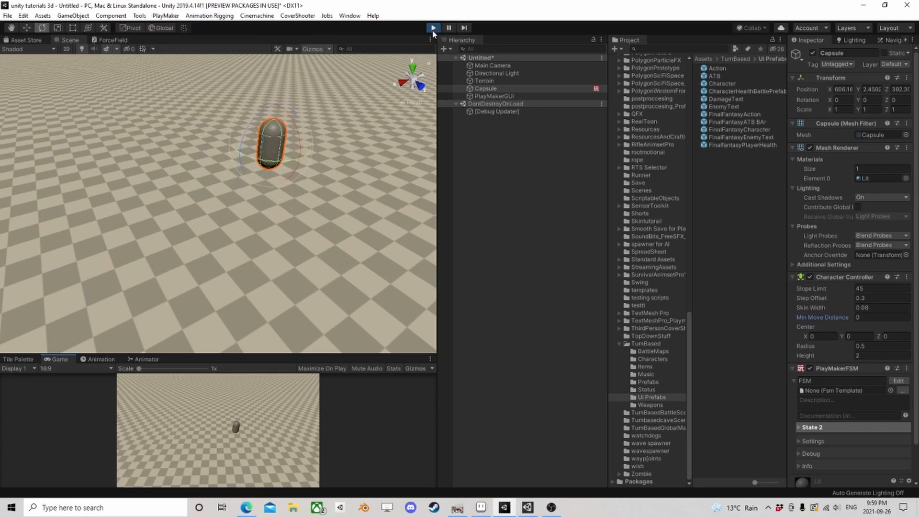
pyautogui.hotkey('ctrl', 'p')
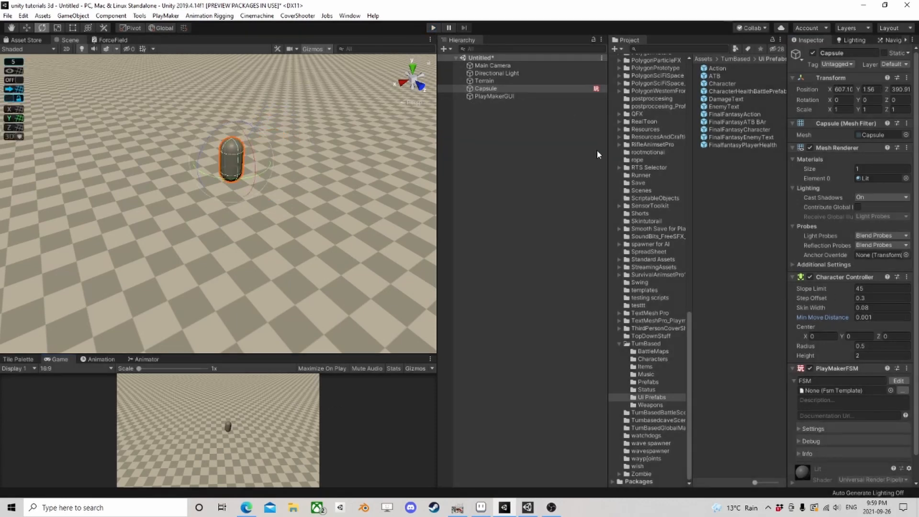
# Set the Min Move Distance of the Capsule's Character Controller to 0 and open its FSM for editing
pyautogui.click(878, 318)
pyautogui.write('0')
pyautogui.click(898, 381)
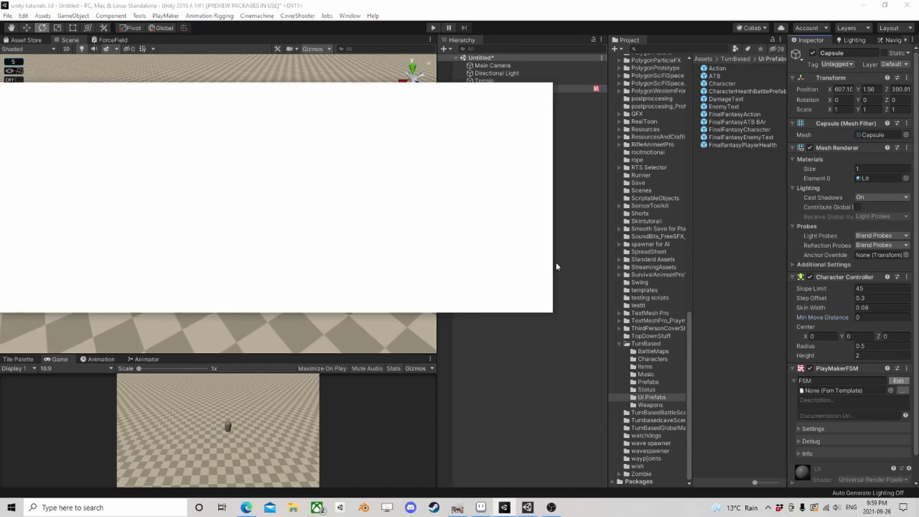
# Review State 1's actions and the Controller Jump settings of State 2, including its in-air and landing options
pyautogui.moveTo(154, 188); pyautogui.dragTo(180, 181)
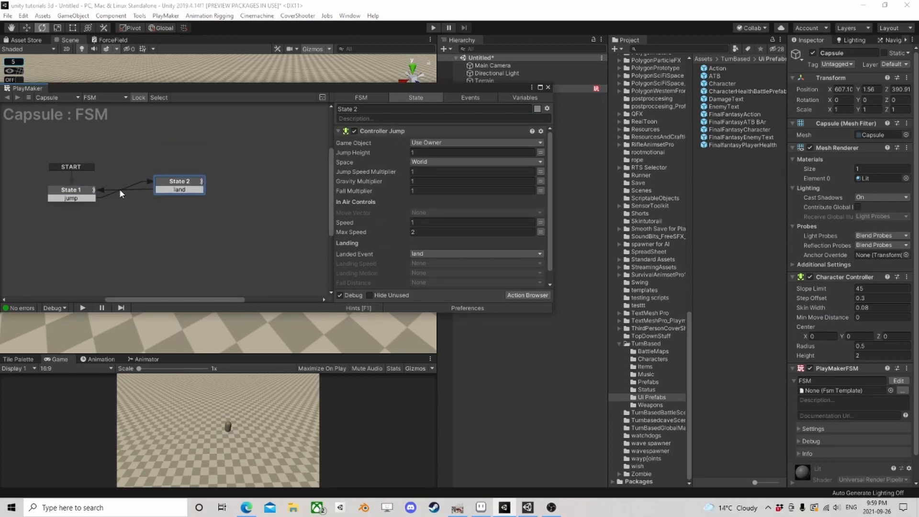
pyautogui.click(67, 194)
pyautogui.scroll(-5, 389, 210)
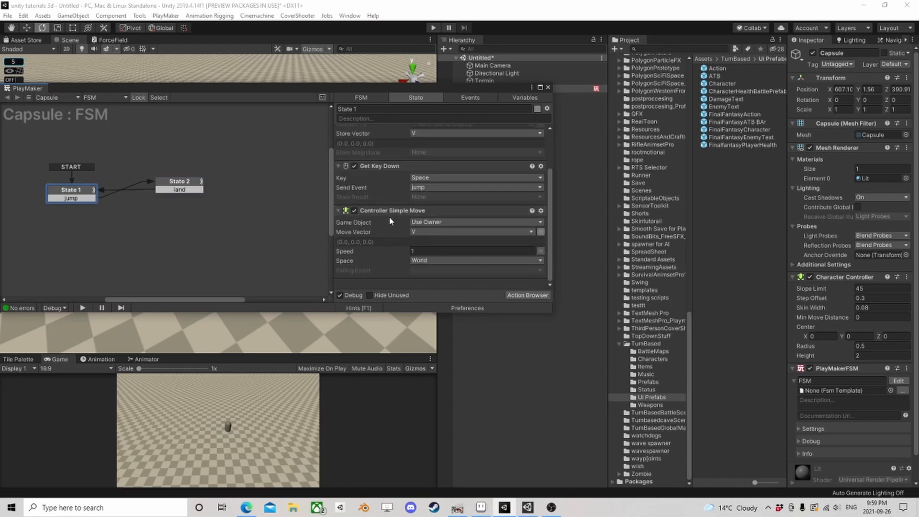
pyautogui.scroll(2, 378, 200)
pyautogui.click(387, 132)
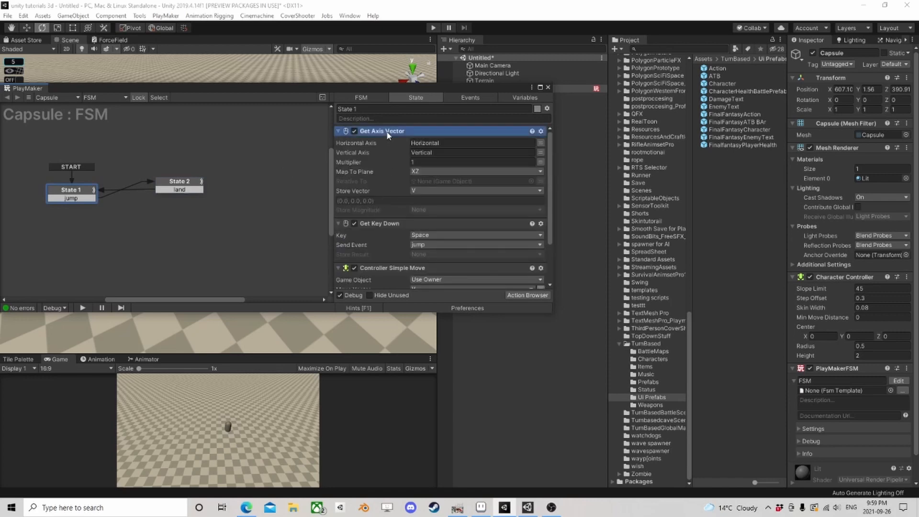
pyautogui.moveTo(182, 186)
pyautogui.mouseDown()
pyautogui.moveTo(185, 152)
pyautogui.moveTo(188, 186)
pyautogui.moveTo(183, 182)
pyautogui.mouseUp()
pyautogui.scroll(-1, 441, 262)
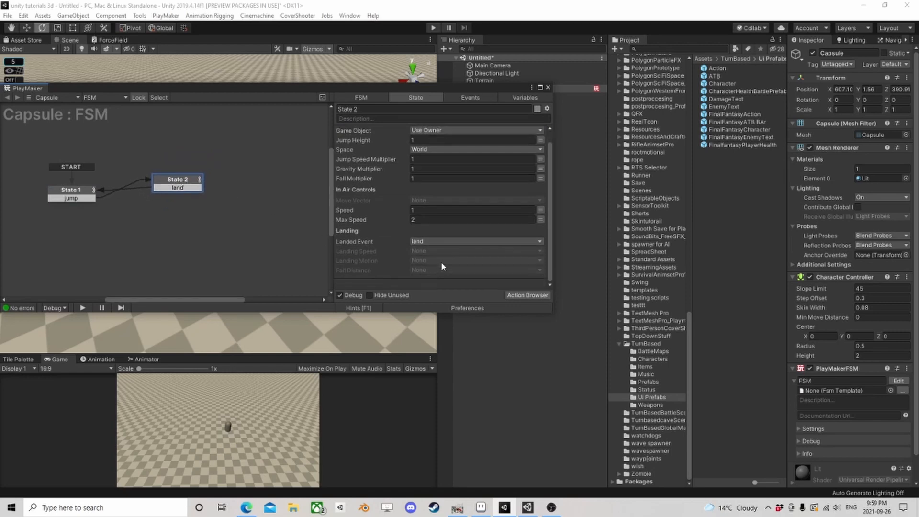
pyautogui.scroll(1, 384, 252)
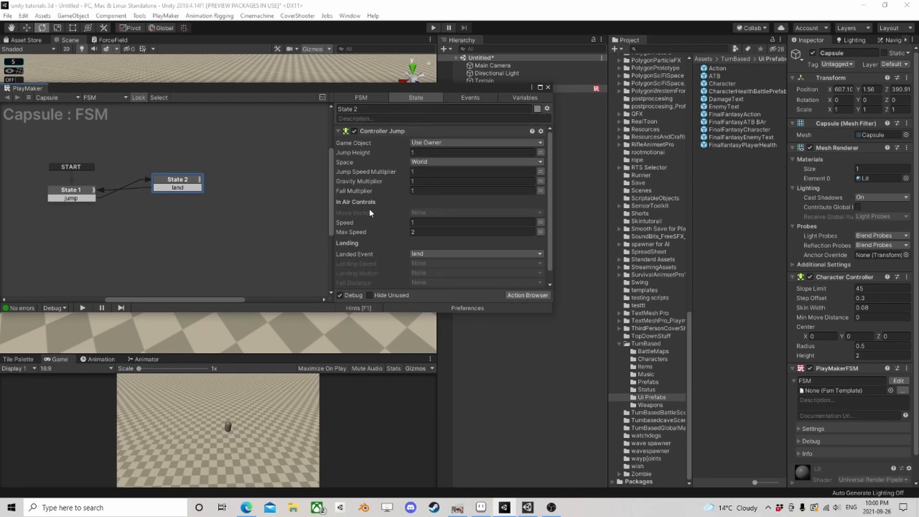
pyautogui.scroll(-1, 369, 212)
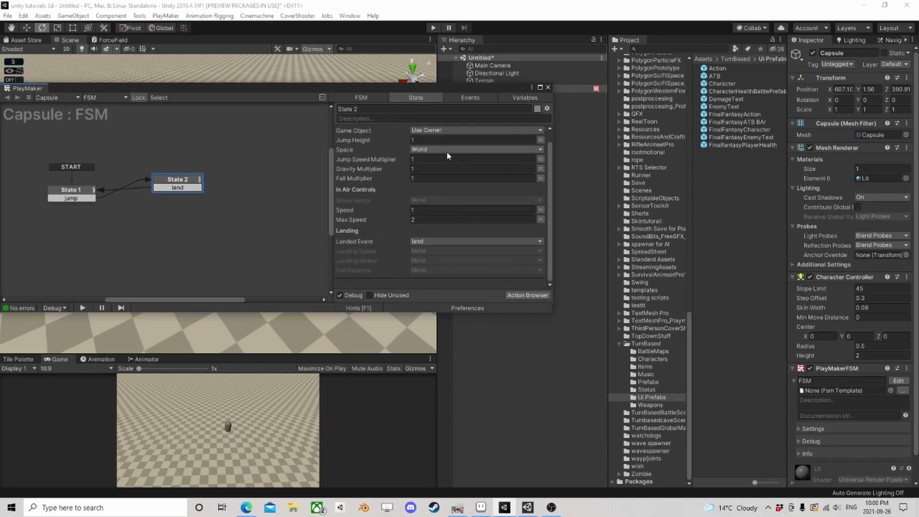
pyautogui.scroll(1, 443, 155)
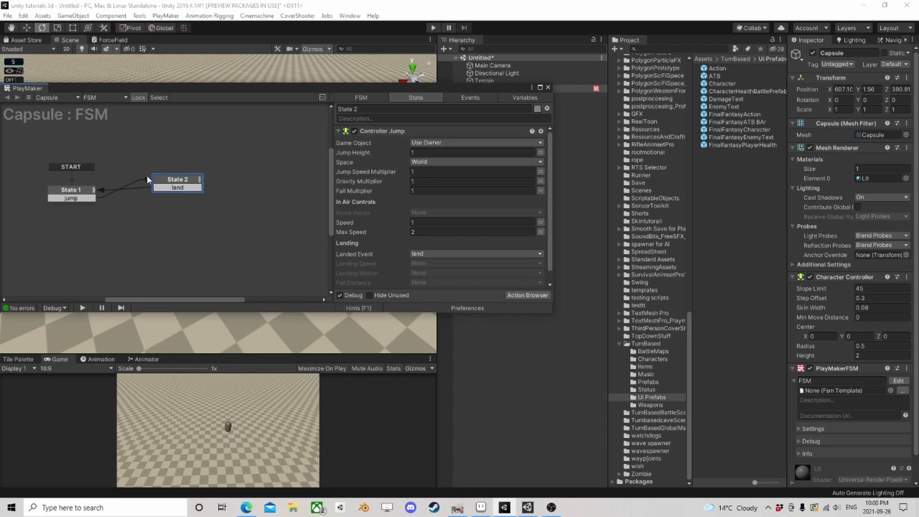
pyautogui.moveTo(185, 185); pyautogui.dragTo(187, 175)
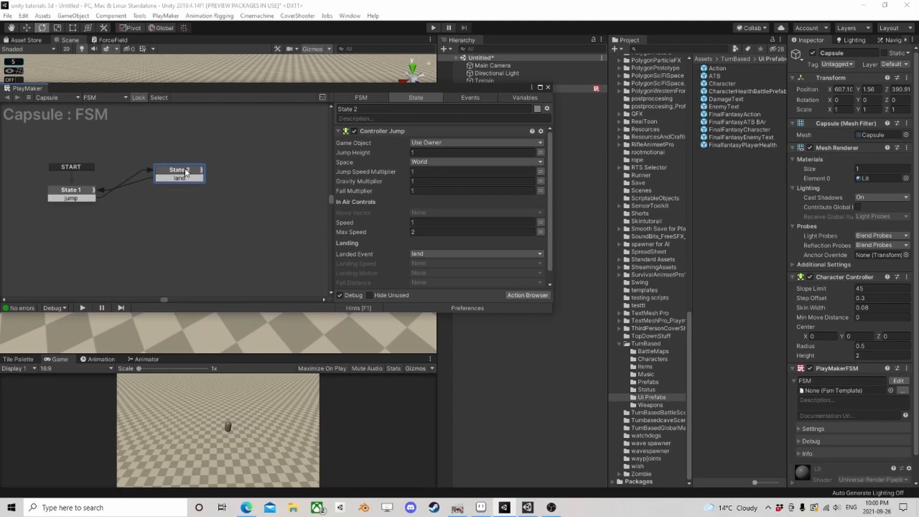
# Clear the Landed Event of State 2's Controller Jump and delete the state's land transition
pyautogui.scroll(-1, 395, 198)
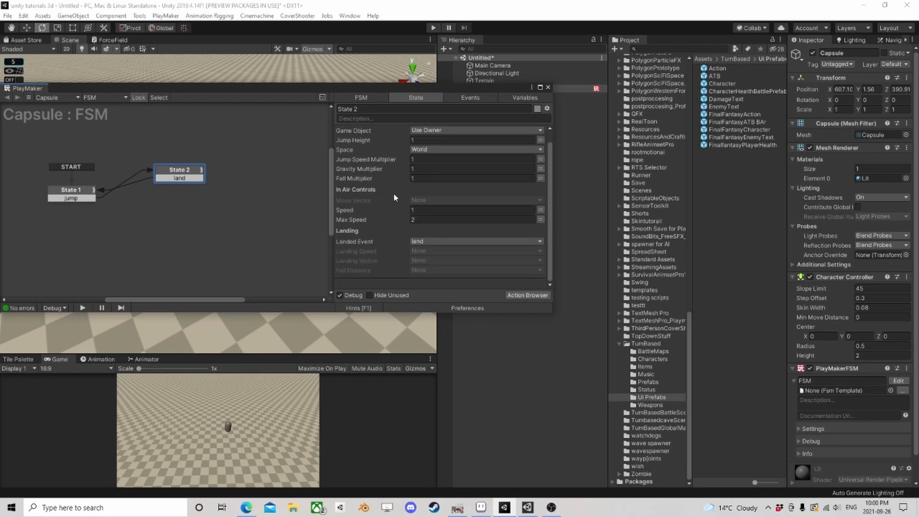
pyautogui.click(431, 241)
pyautogui.click(438, 250)
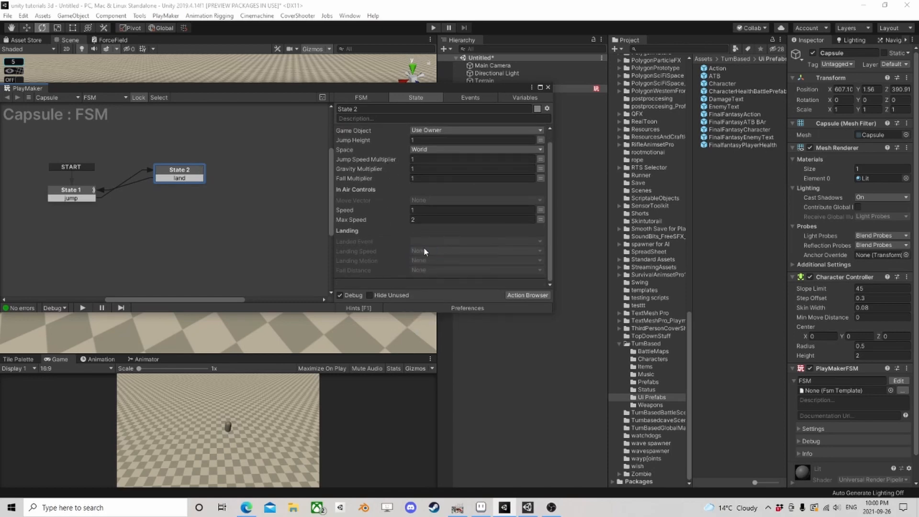
pyautogui.rightClick(180, 178)
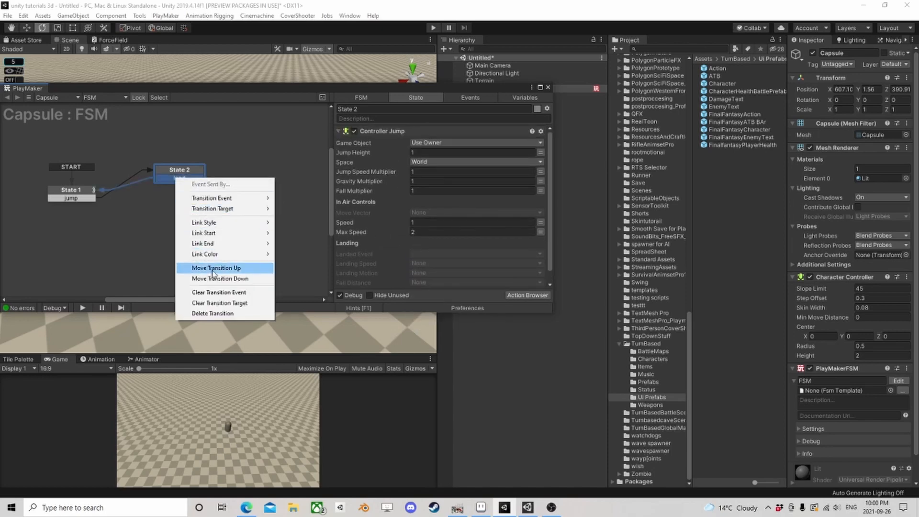
pyautogui.click(225, 313)
# Add a FINISHED transition to State 2 and link it to a new state placed just below it
pyautogui.rightClick(187, 173)
pyautogui.moveTo(211, 177)
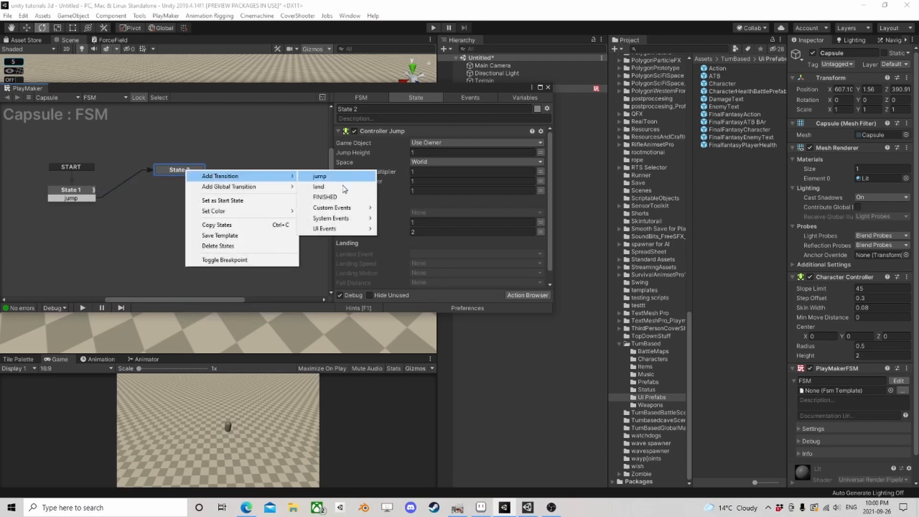
pyautogui.click(343, 177)
pyautogui.keyDown('ctrl'); pyautogui.moveTo(190, 179); pyautogui.dragTo(187, 199); pyautogui.keyUp('ctrl')
# Add a Controller Is Grounded action to State 3 that sends the land event when true and checks every frame
pyautogui.click(527, 295)
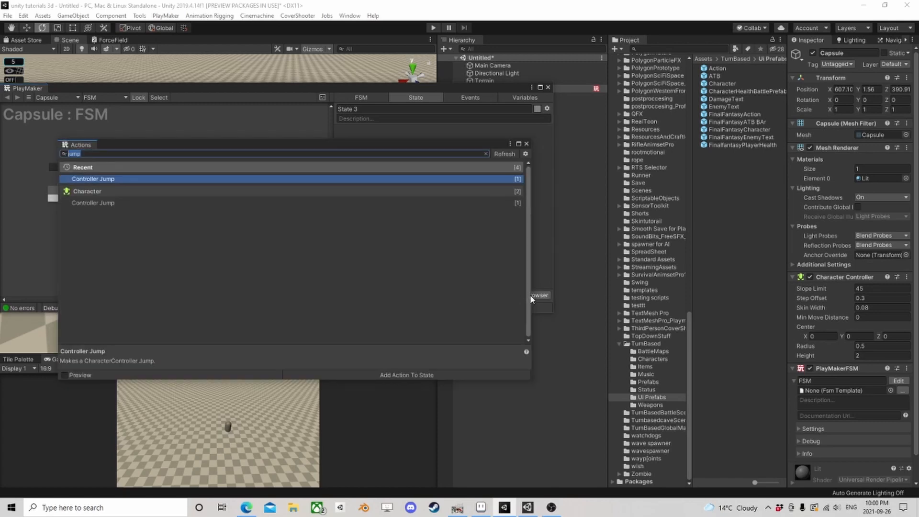
pyautogui.write('land')
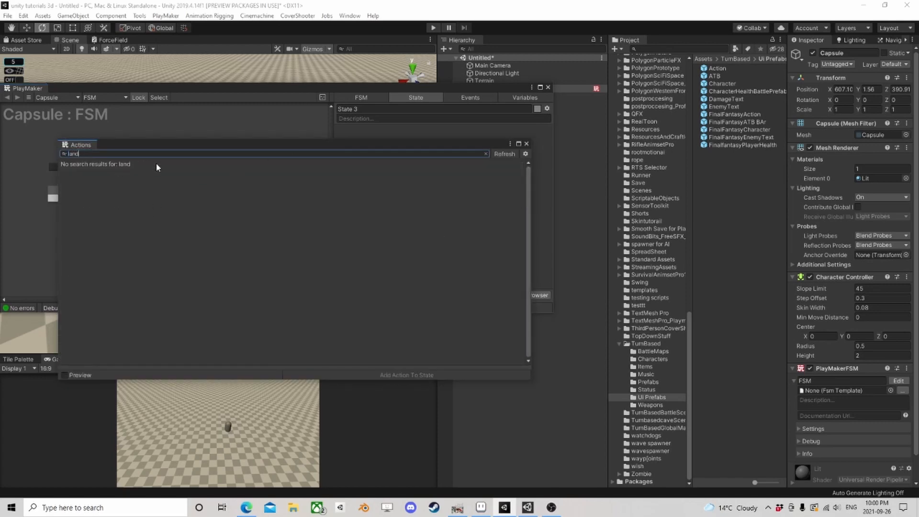
pyautogui.press('BackSpace')
pyautogui.hotkey('ctrl', 'a')
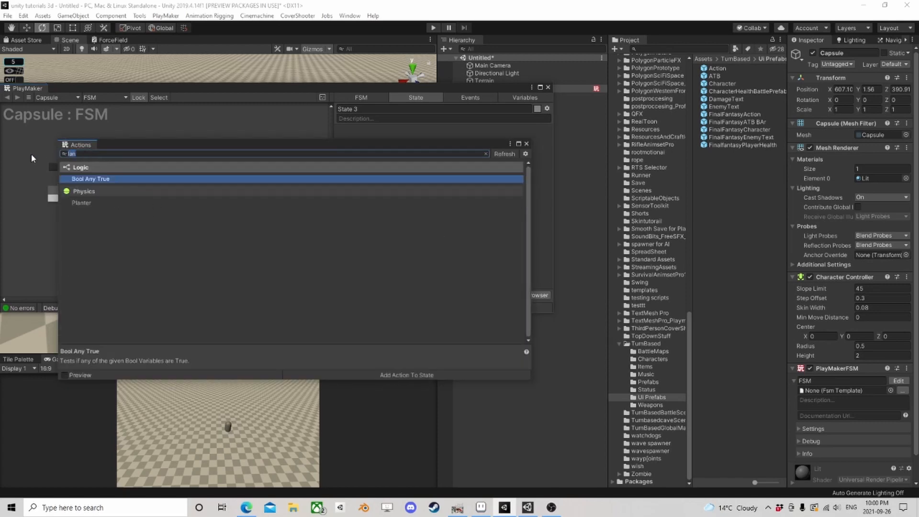
pyautogui.write('grou')
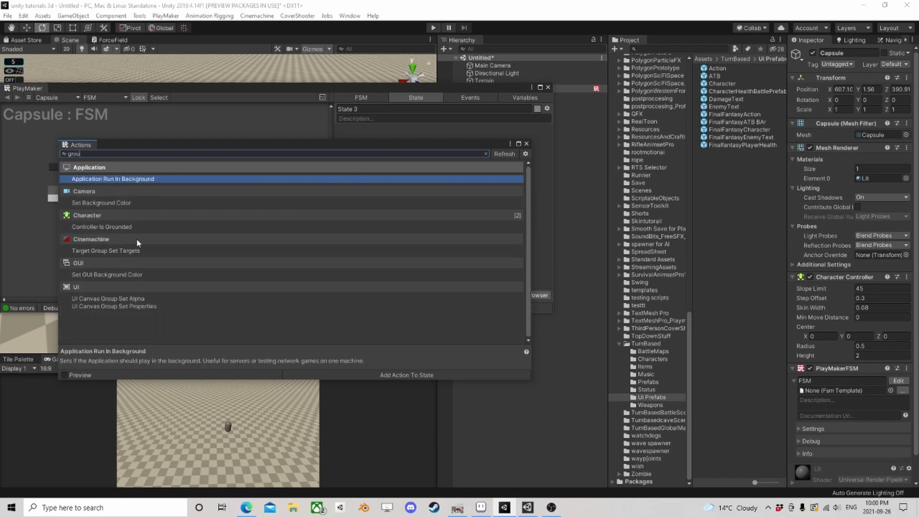
pyautogui.doubleClick(126, 228)
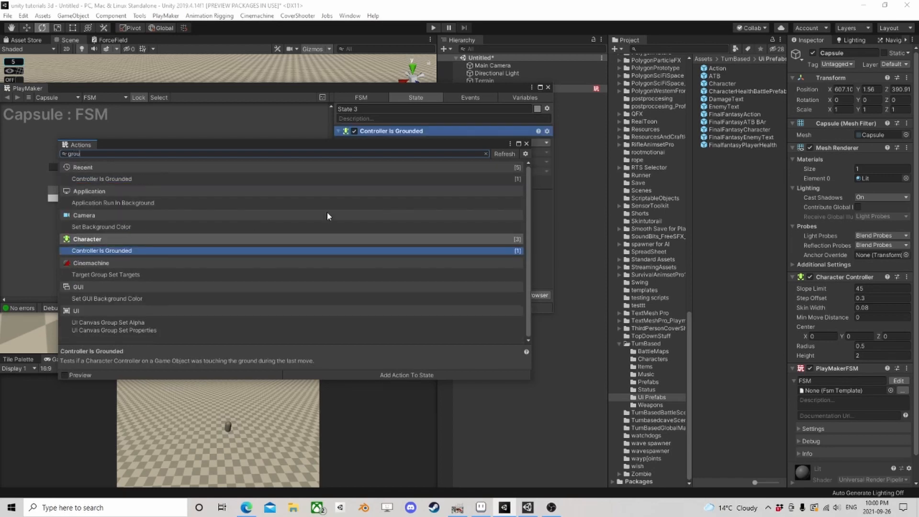
pyautogui.click(526, 144)
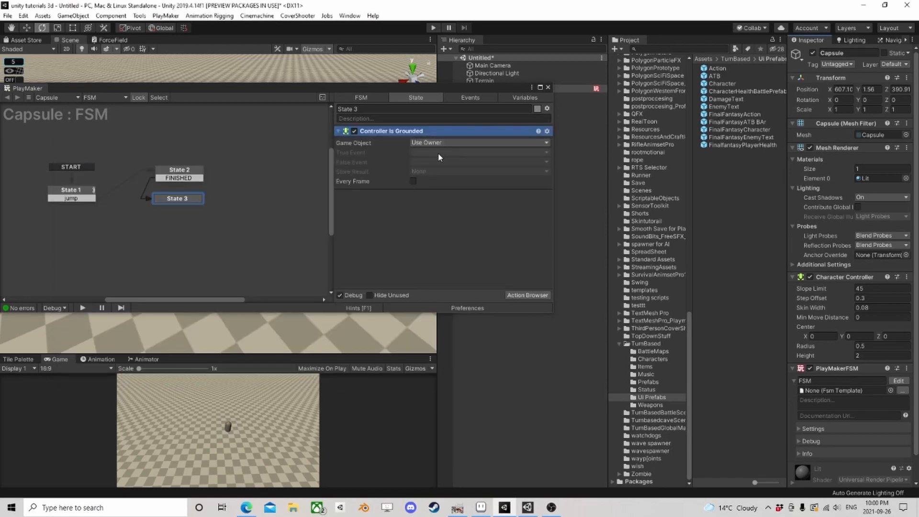
pyautogui.click(439, 154)
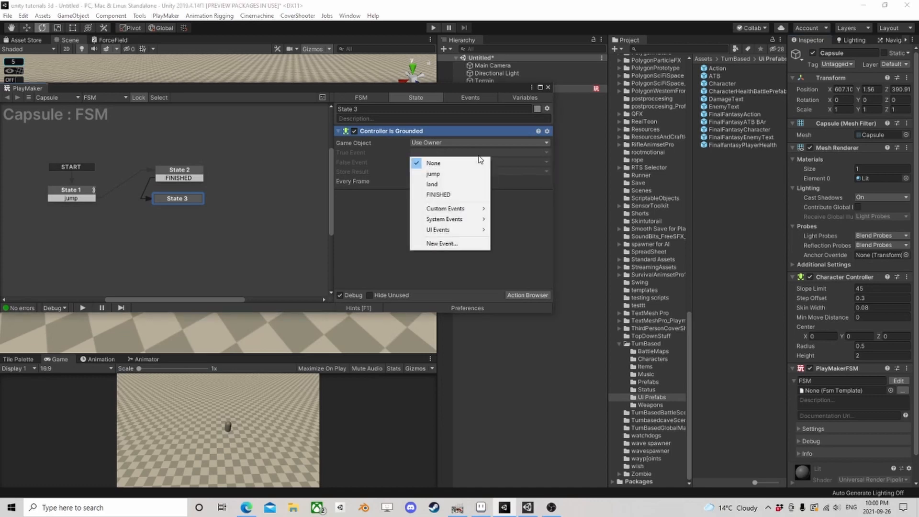
pyautogui.click(444, 185)
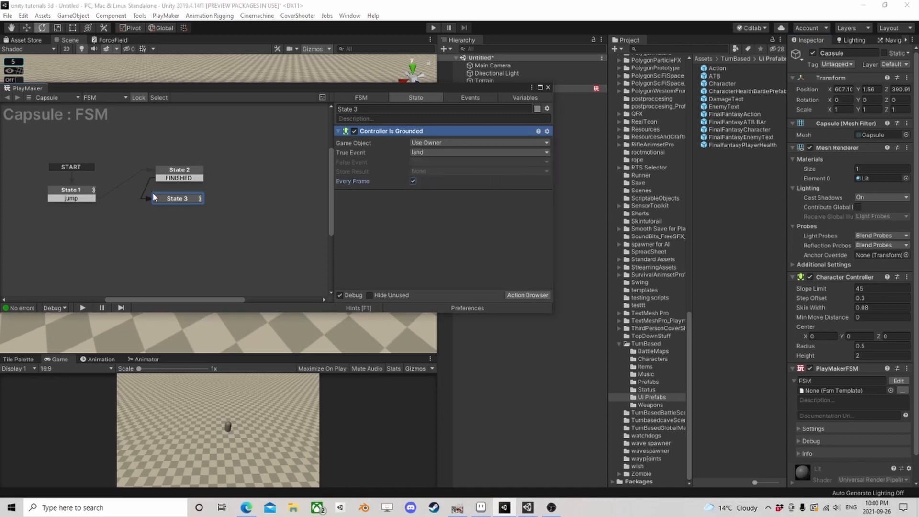
# Add a land transition to State 3 and link it back to State 1
pyautogui.rightClick(160, 204)
pyautogui.moveTo(194, 206)
pyautogui.click(297, 219)
pyautogui.moveTo(162, 207); pyautogui.dragTo(94, 200)
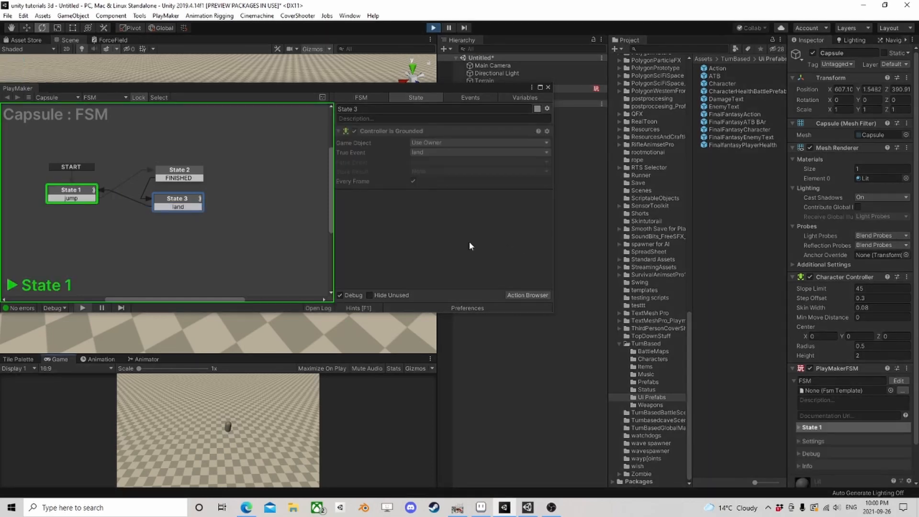
# Test a jump in play mode, inspect State 2's Controller Jump settings while it runs, and stop play mode
pyautogui.press('space')
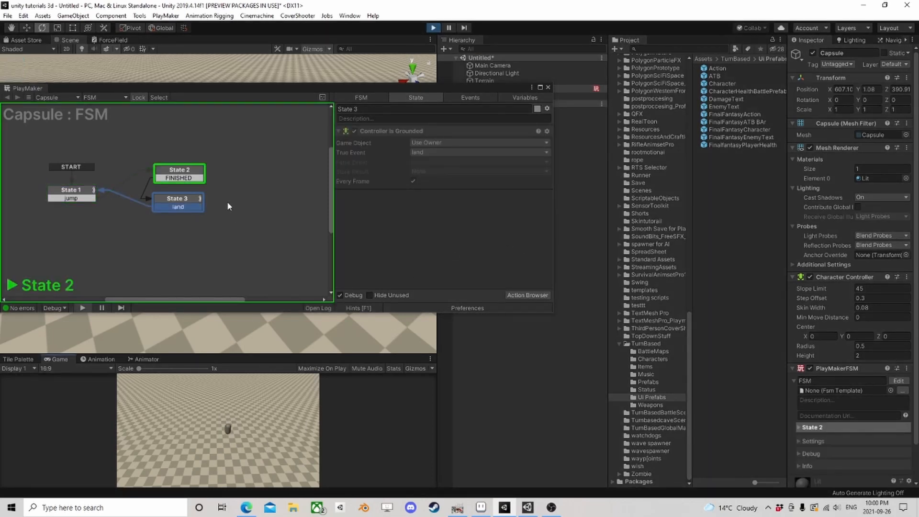
pyautogui.click(183, 170)
pyautogui.scroll(-2, 441, 228)
pyautogui.scroll(2, 442, 229)
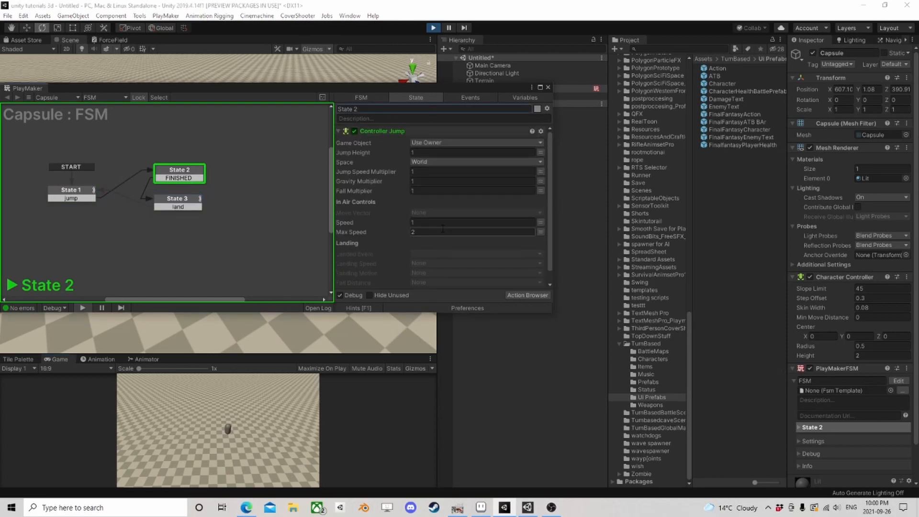
pyautogui.click(434, 28)
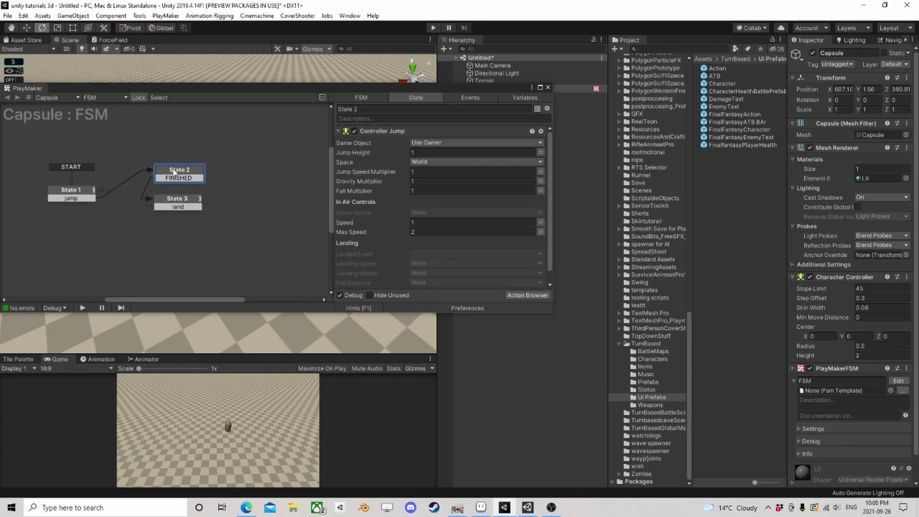
# Add a Next Frame Event action that sends FINISHED to State 2, and test the jump in play mode
pyautogui.scroll(-1, 417, 194)
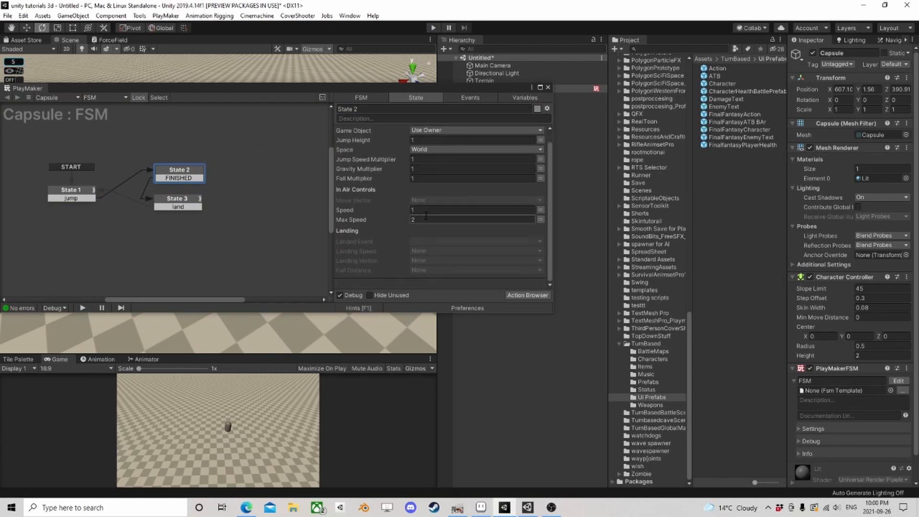
pyautogui.click(527, 295)
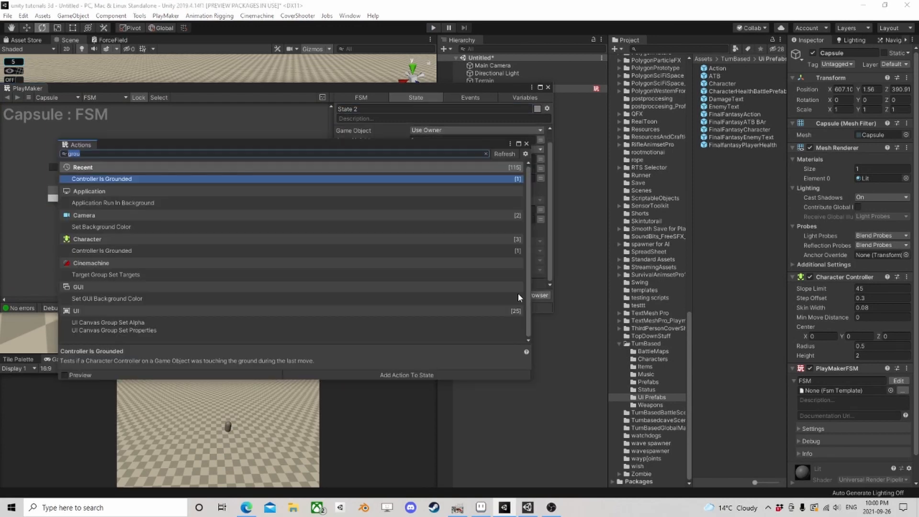
pyautogui.write('next')
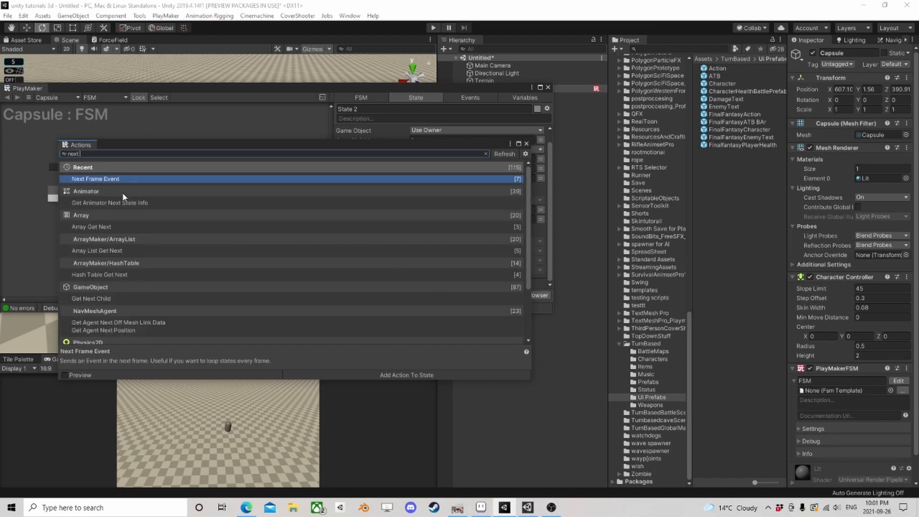
pyautogui.write(' wa')
pyautogui.press('BackSpace')
pyautogui.press('BackSpace')
pyautogui.press('BackSpace')
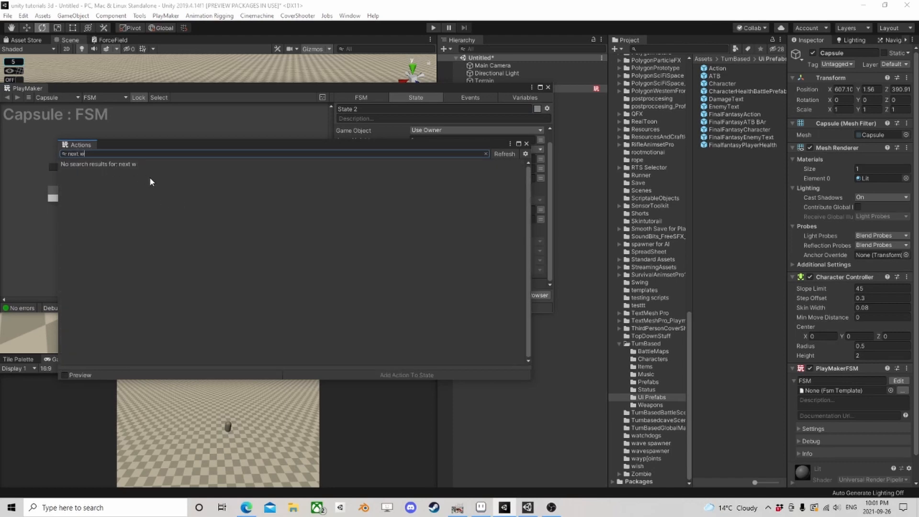
pyautogui.doubleClick(106, 184)
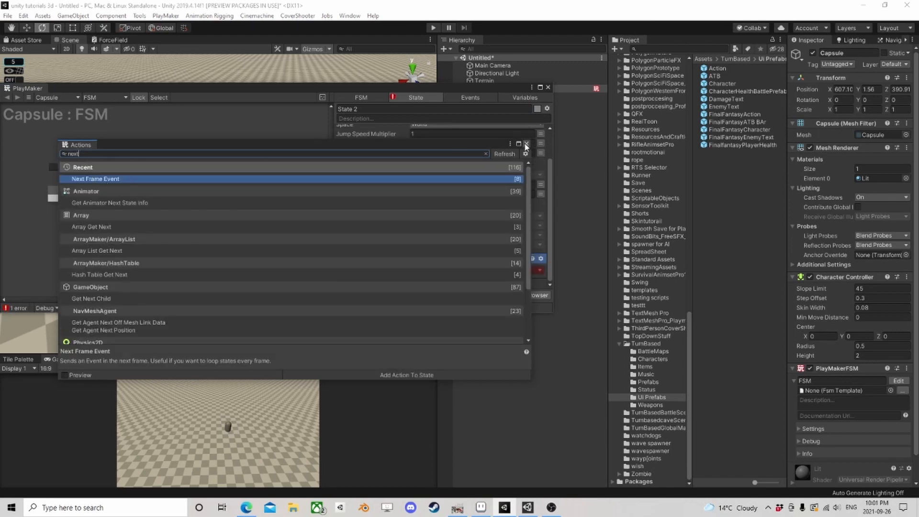
pyautogui.click(494, 269)
pyautogui.click(455, 270)
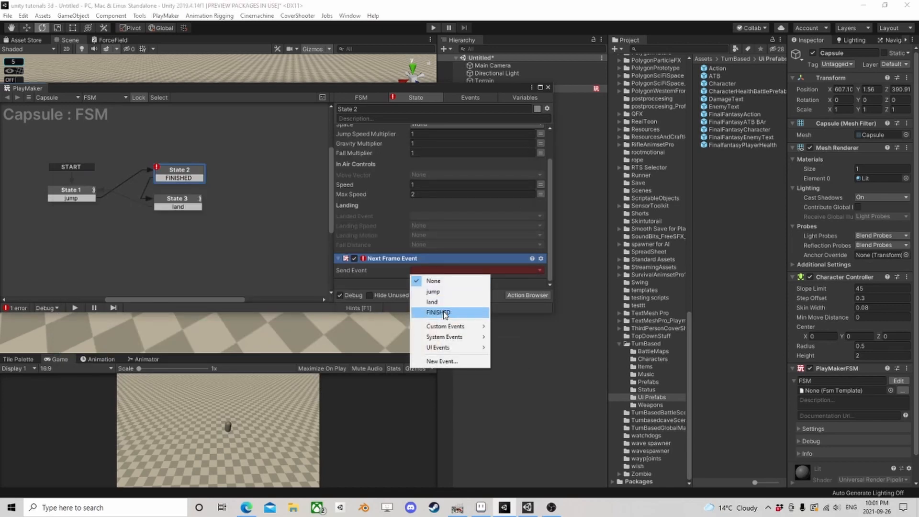
pyautogui.click(442, 313)
pyautogui.click(434, 28)
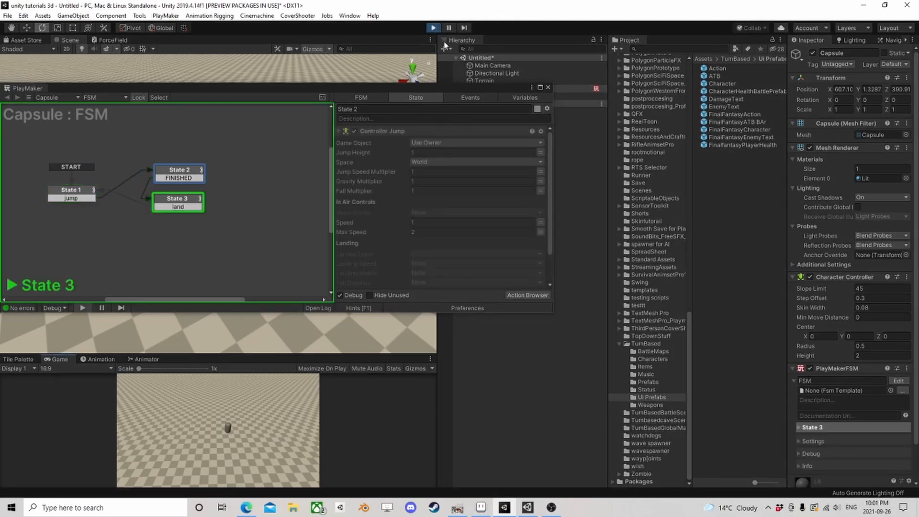
pyautogui.click(436, 31)
# Delete the Next Frame Event action from State 2
pyautogui.scroll(-2, 381, 249)
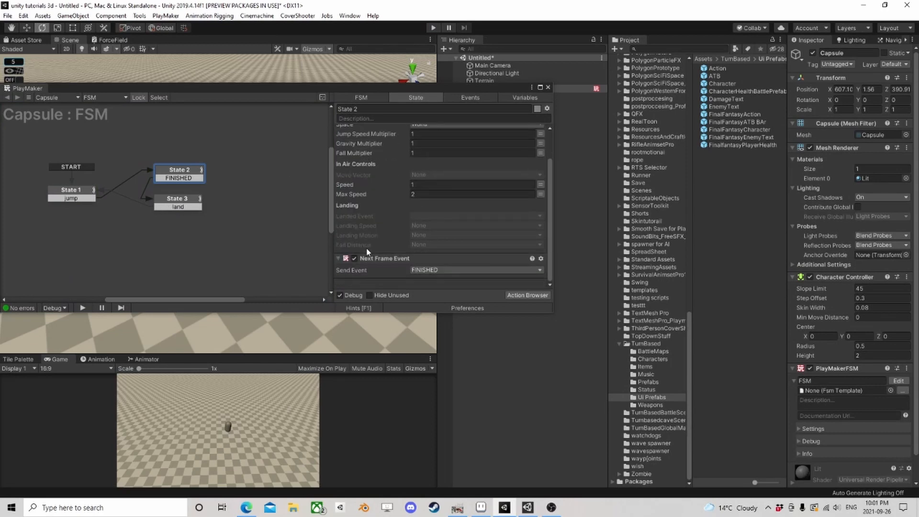
pyautogui.click(381, 258)
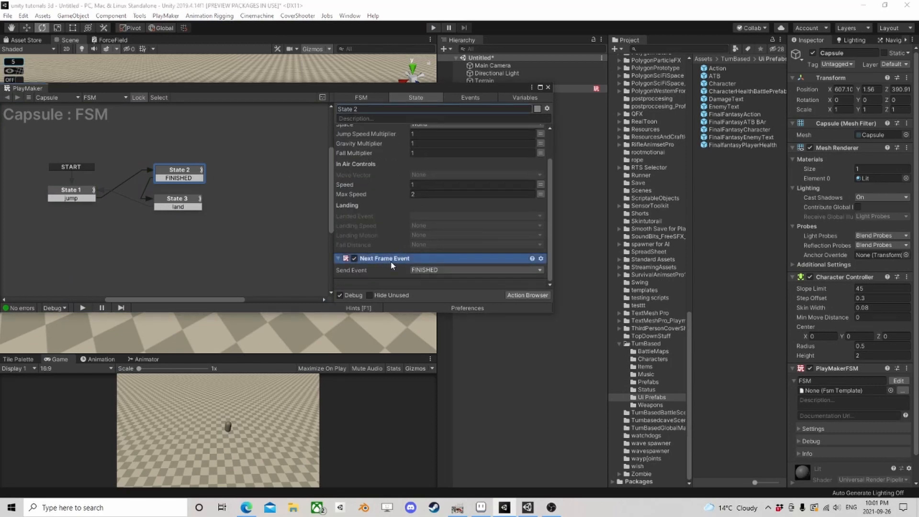
pyautogui.press('Delete')
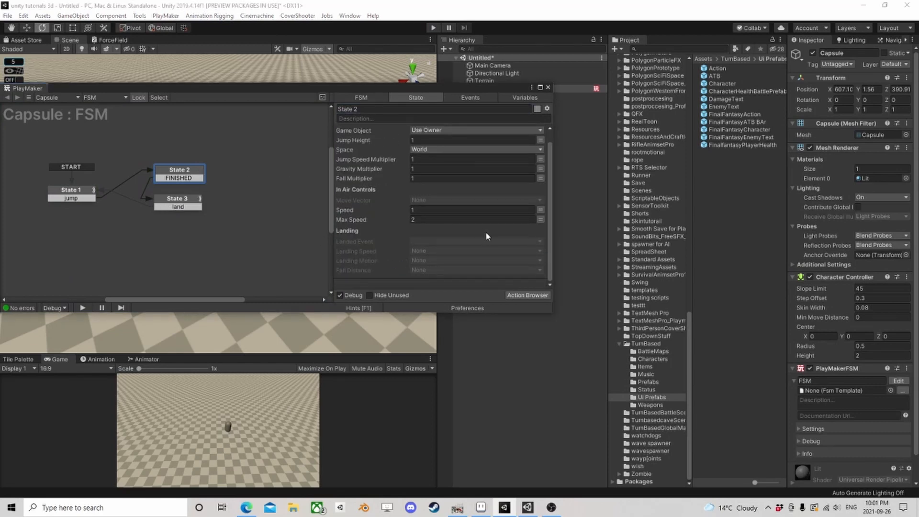
# Set the Landed Event of State 2's Controller Jump to land and add a land transition leading to State 1
pyautogui.click(440, 242)
pyautogui.click(467, 276)
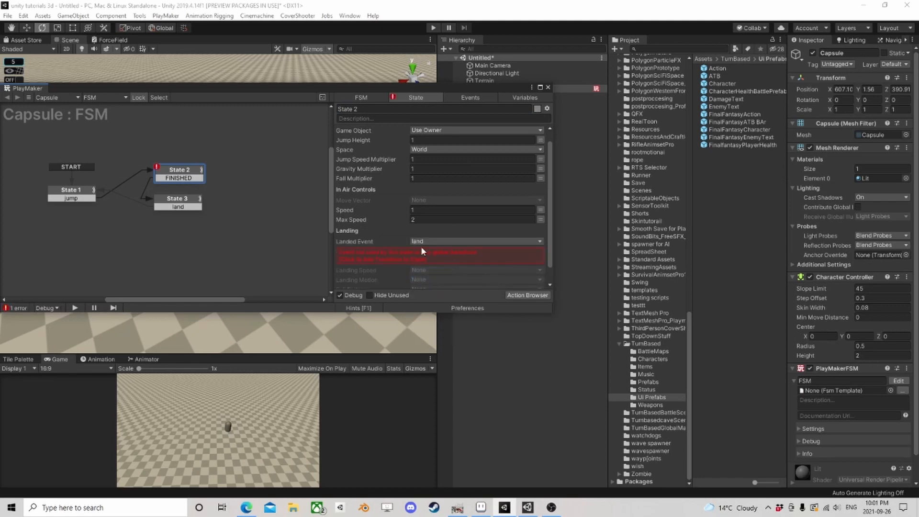
pyautogui.click(385, 253)
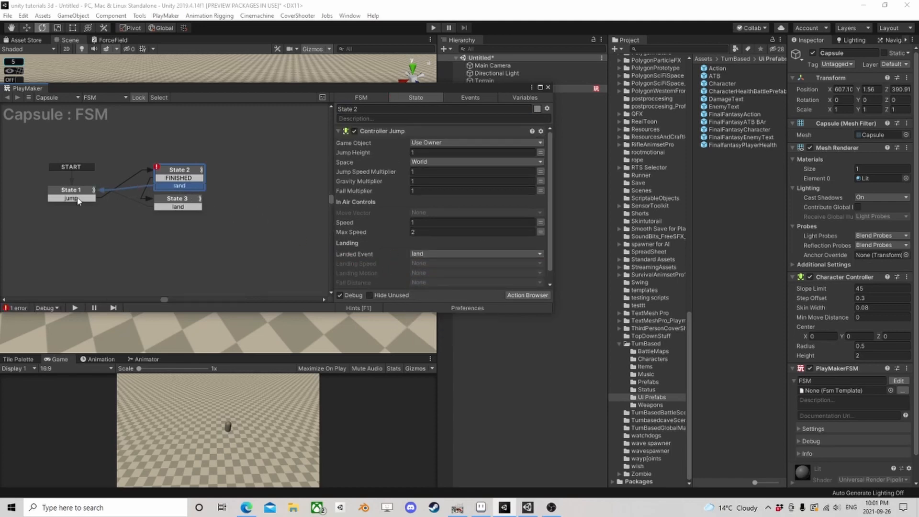
# Delete State 3 and State 2's leftover FINISHED transition
pyautogui.click(184, 198)
pyautogui.press('Delete')
pyautogui.rightClick(188, 180)
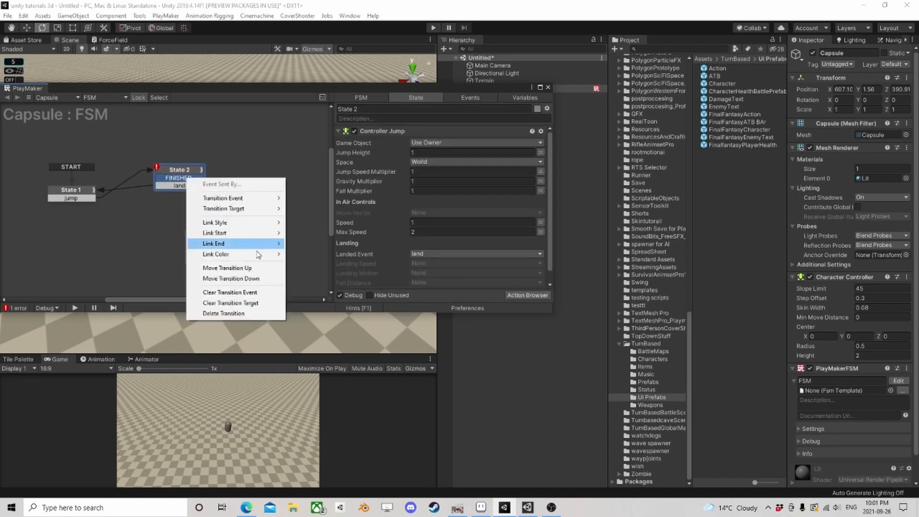
pyautogui.click(217, 312)
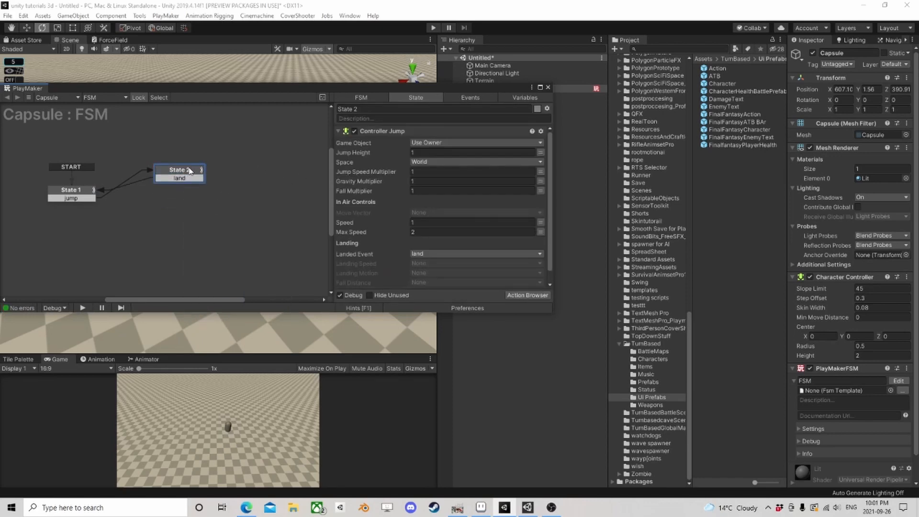
# Move State 2 slightly lower in the graph, closer to level with State 1
pyautogui.moveTo(190, 170); pyautogui.dragTo(195, 183)
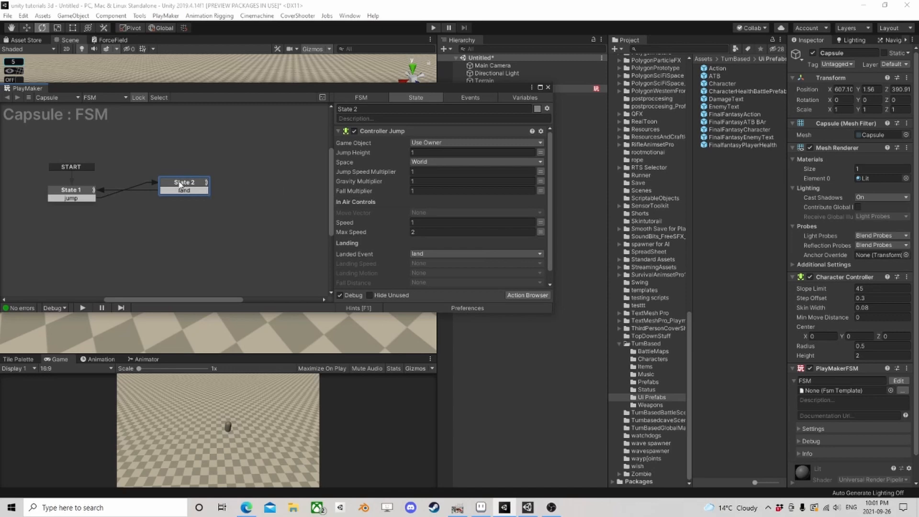
pyautogui.click(376, 132)
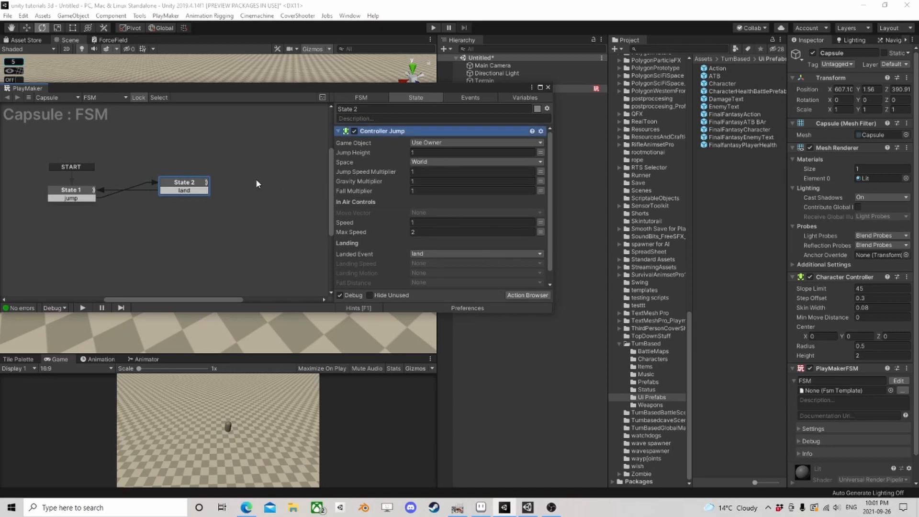
pyautogui.moveTo(191, 188)
pyautogui.mouseDown()
pyautogui.moveTo(144, 197)
pyautogui.moveTo(189, 188)
pyautogui.mouseUp()
# Add a second PlayMakerFSM component to the Capsule and open it for editing
pyautogui.scroll(-1, 441, 276)
pyautogui.scroll(-1, 792, 426)
pyautogui.click(852, 476)
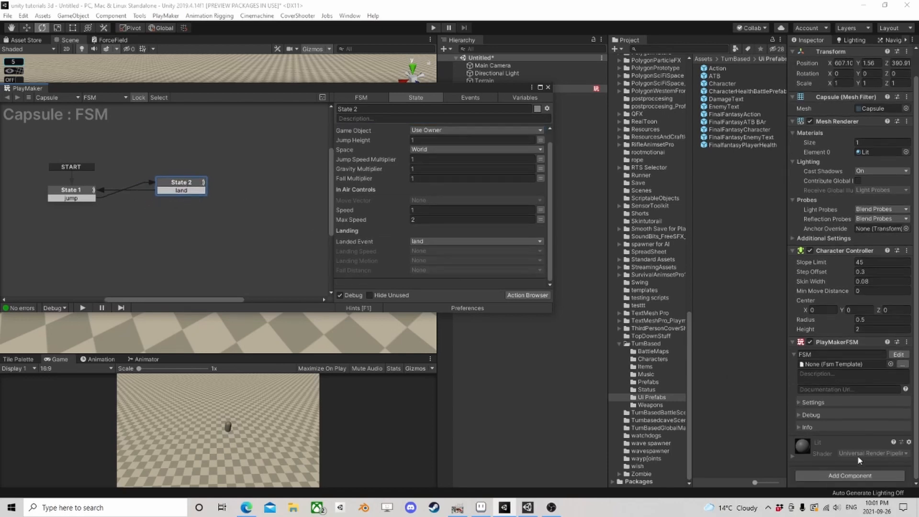
pyautogui.click(825, 394)
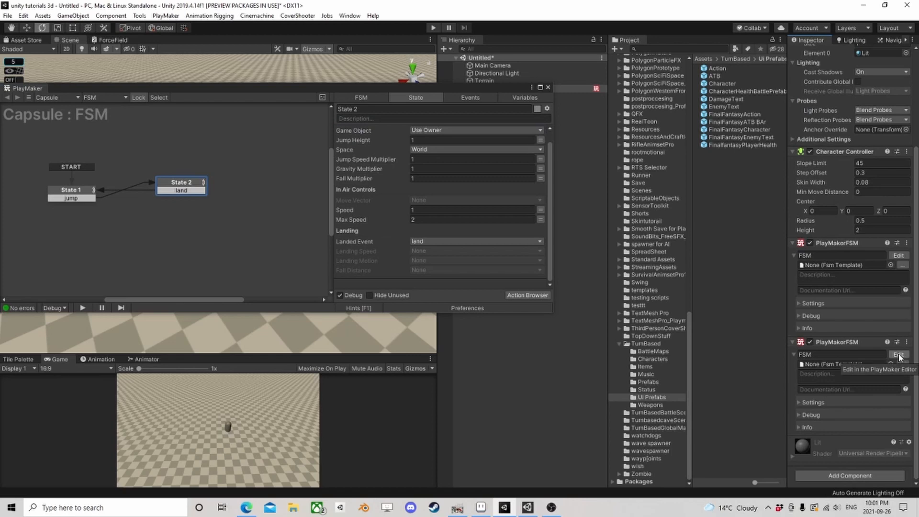
pyautogui.click(898, 354)
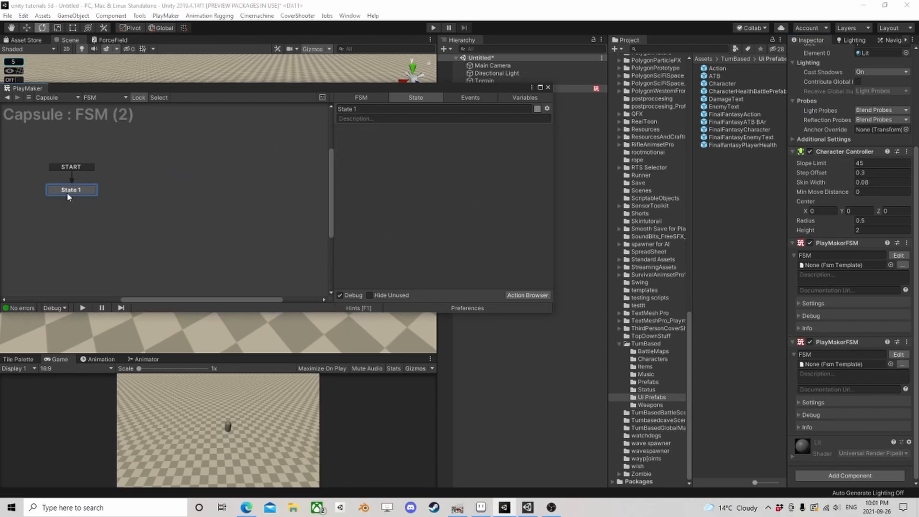
# Add a Get Key Down action to State 1 of the second FSM and set its key to Space
pyautogui.click(528, 295)
pyautogui.write('get key')
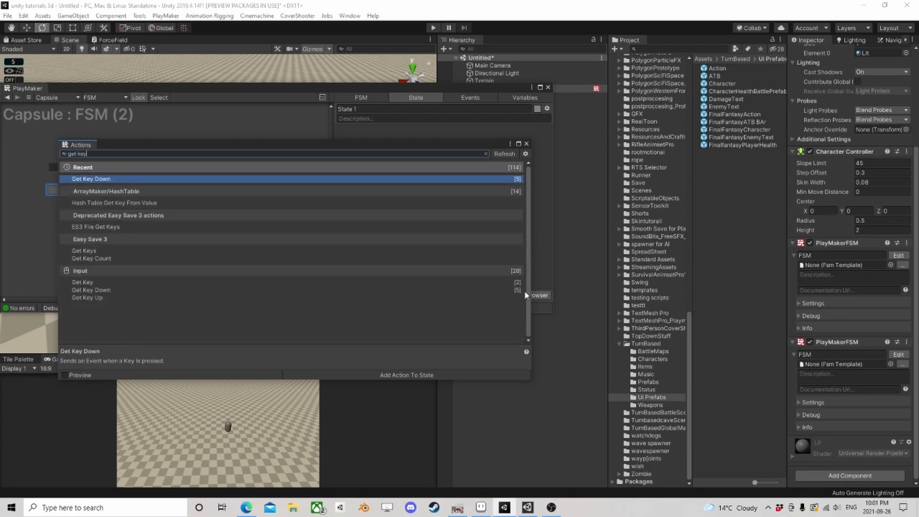
pyautogui.doubleClick(100, 179)
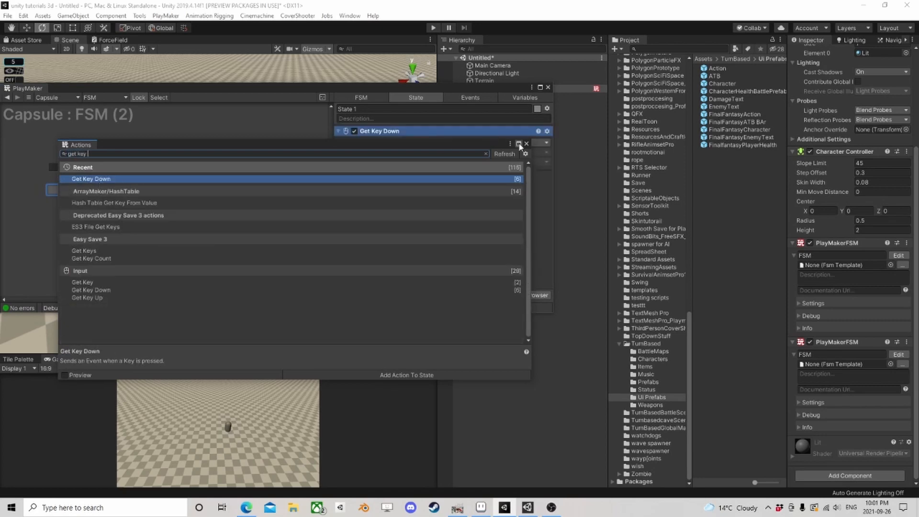
pyautogui.click(527, 143)
pyautogui.click(448, 143)
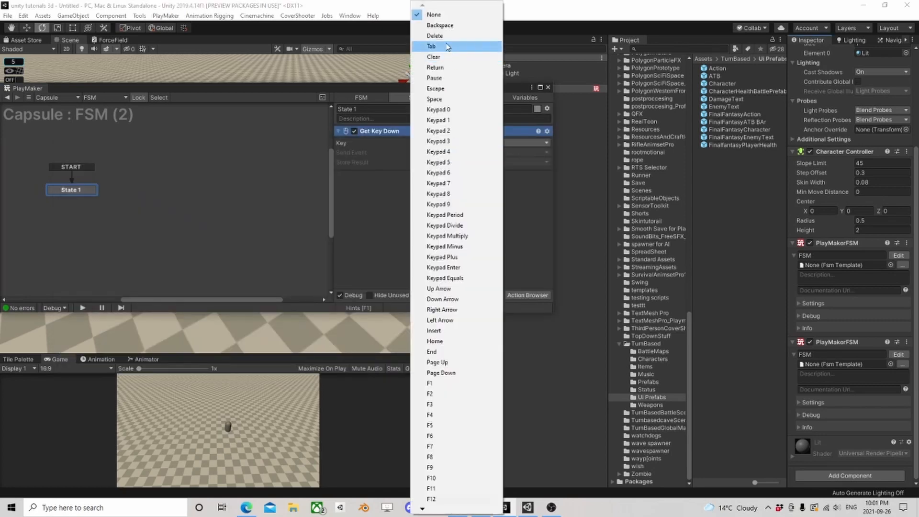
pyautogui.click(434, 99)
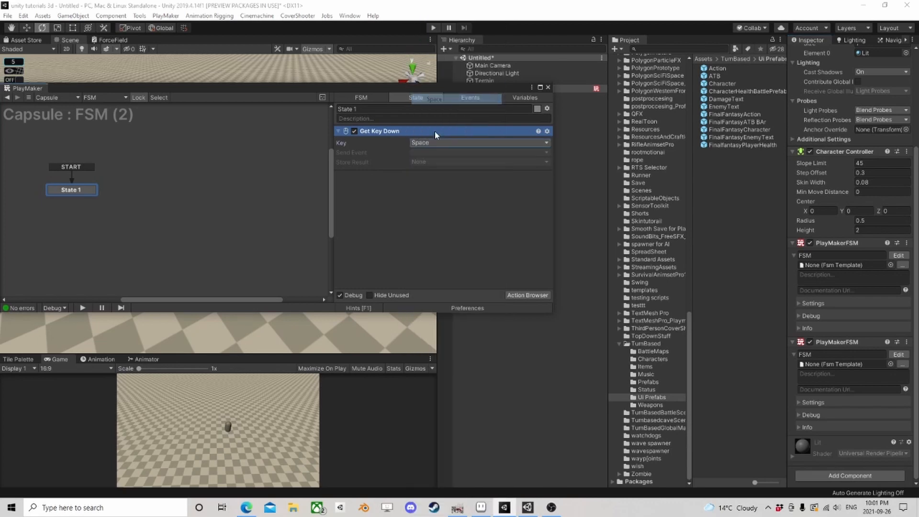
# Create a jump event as Get Key Down's Send Event and link State 1's jump transition to a new State 2
pyautogui.click(443, 152)
pyautogui.click(441, 211)
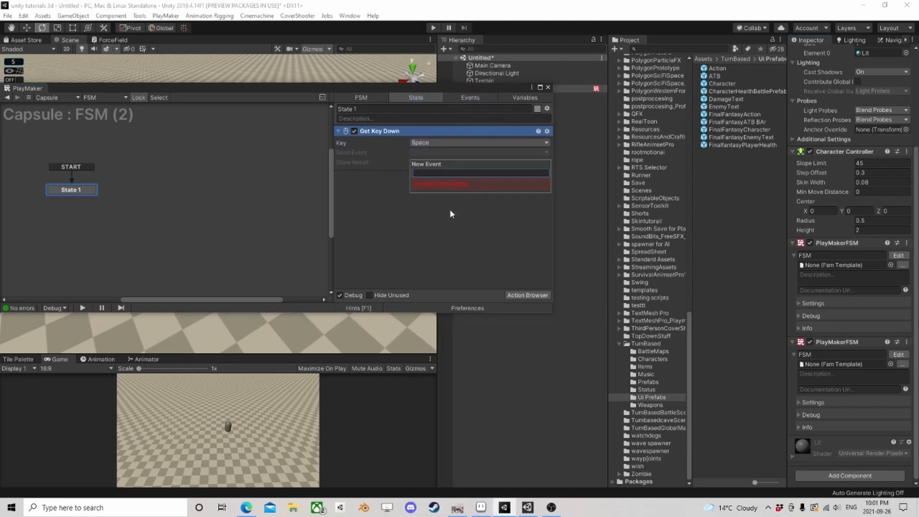
pyautogui.write('jump')
pyautogui.press('Return')
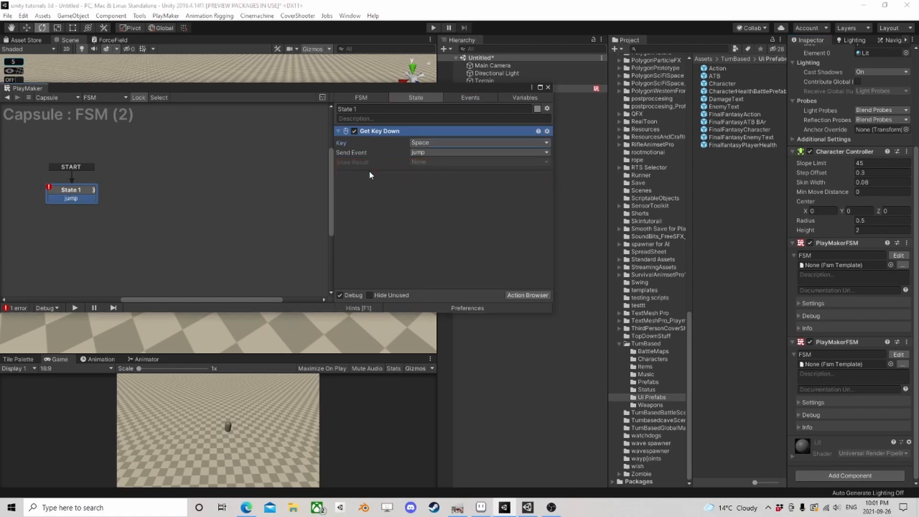
pyautogui.moveTo(83, 201); pyautogui.dragTo(133, 194)
# Add a Controller Jump action to State 2
pyautogui.click(517, 294)
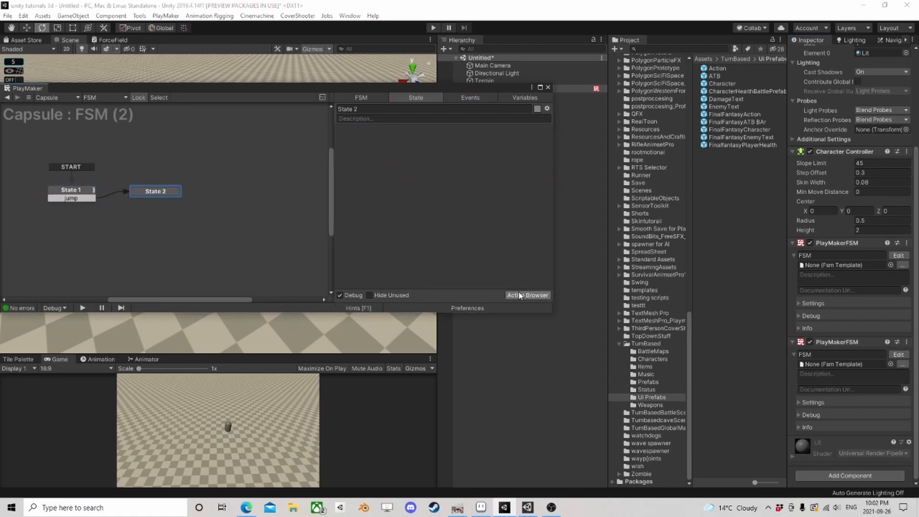
pyautogui.write('jump')
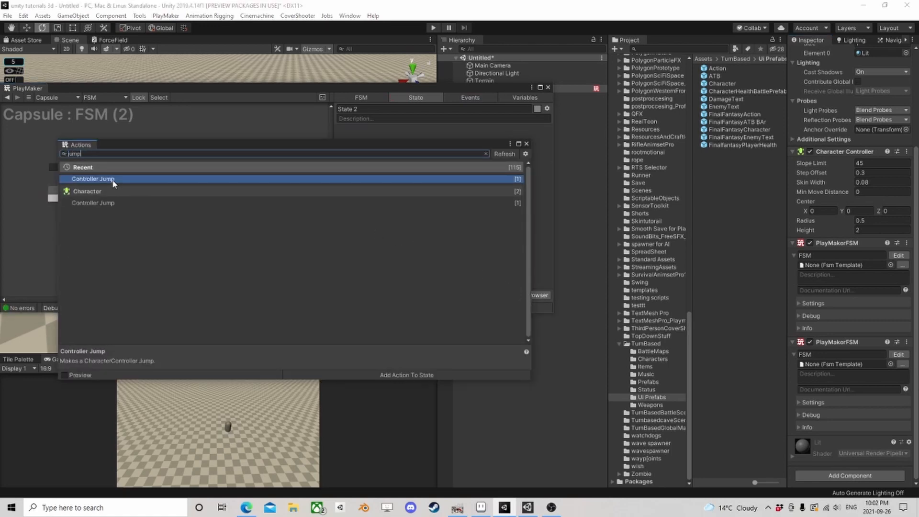
pyautogui.doubleClick(114, 181)
pyautogui.click(526, 143)
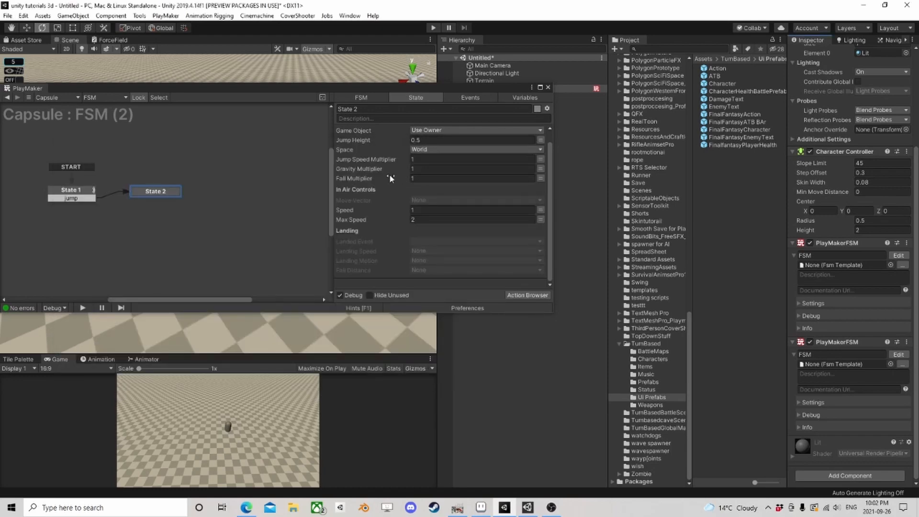
pyautogui.scroll(1, 435, 201)
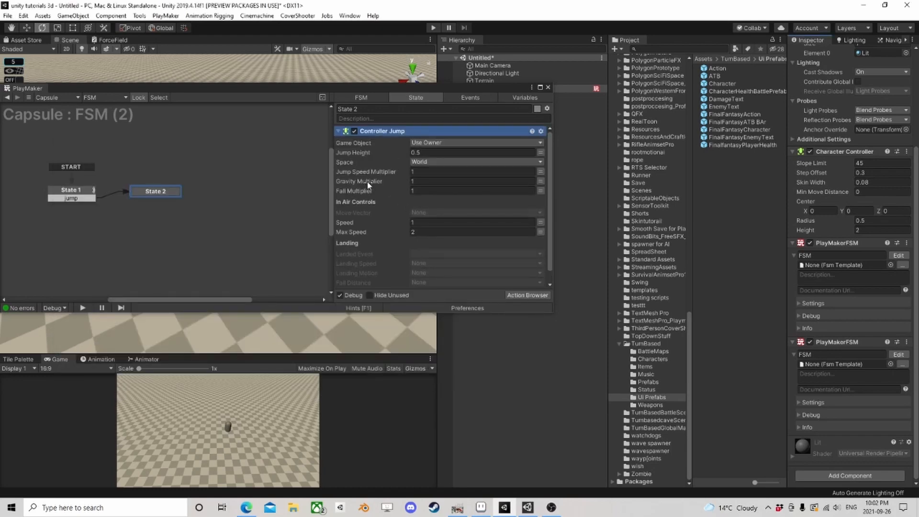
pyautogui.scroll(-1, 373, 201)
pyautogui.rightClick(422, 241)
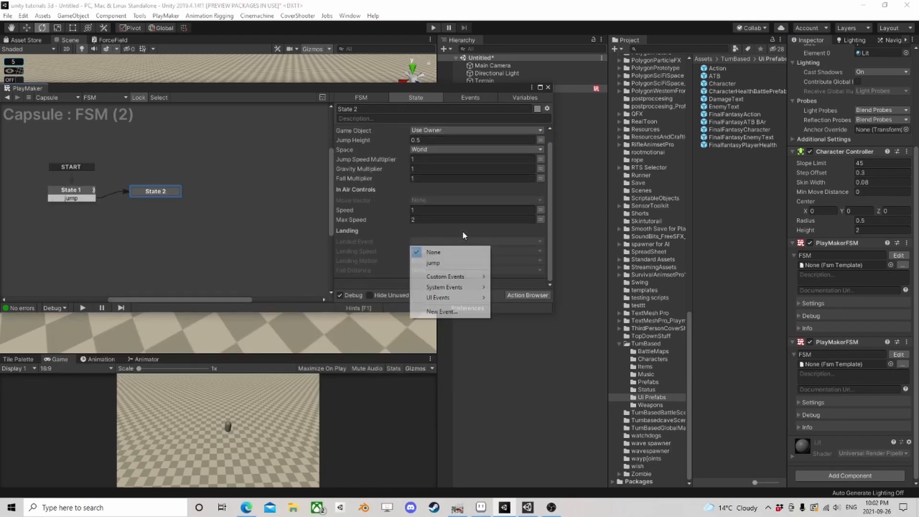
pyautogui.click(157, 204)
pyautogui.rightClick(154, 192)
pyautogui.moveTo(210, 195)
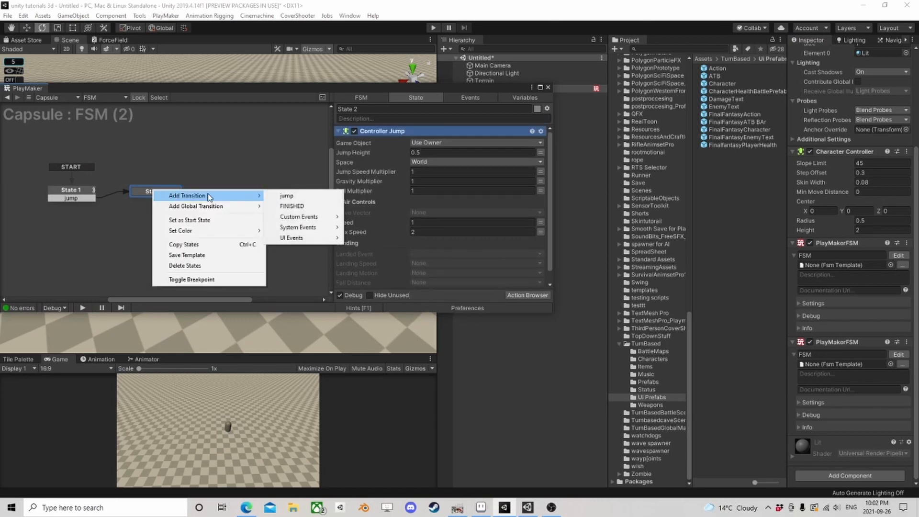
pyautogui.click(163, 188)
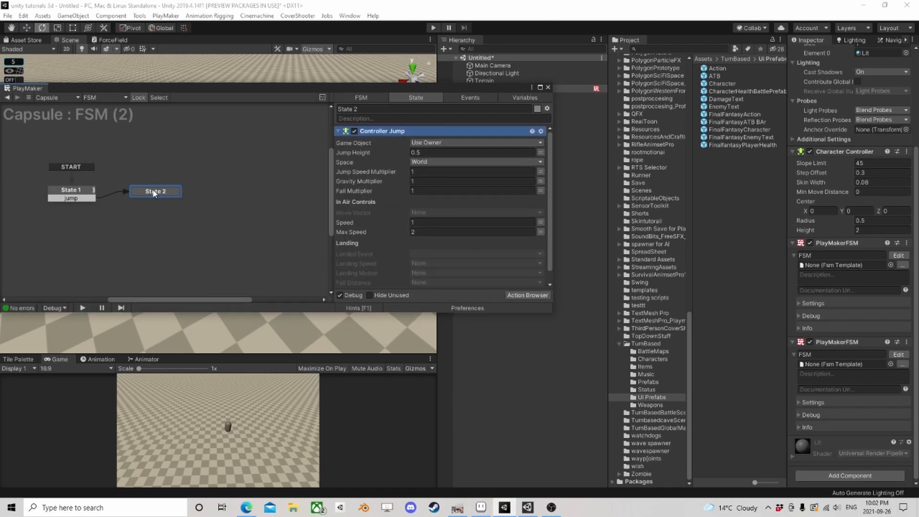
# Shift State 2 slightly away from State 1 and set its Controller Jump's Jump Height to 1
pyautogui.moveTo(155, 193); pyautogui.dragTo(161, 197)
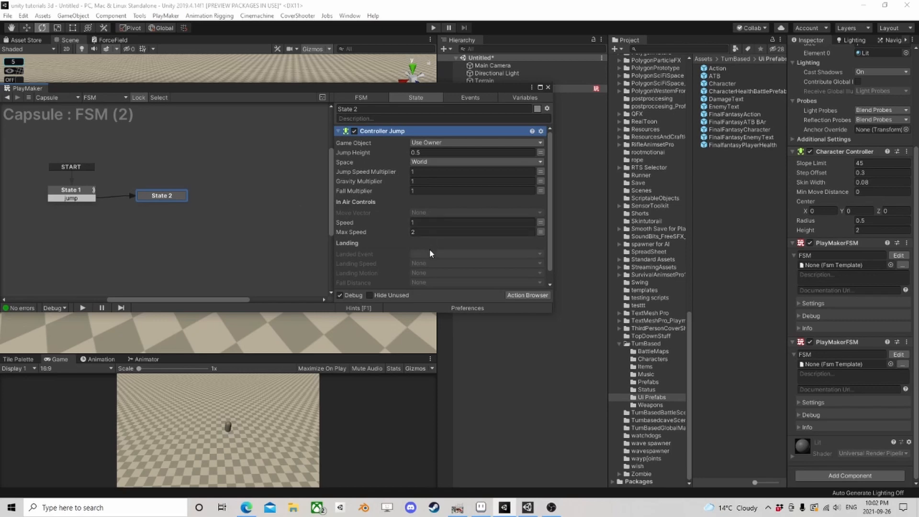
pyautogui.click(504, 152)
pyautogui.write('1')
# Save the second FSM as a template named DoubleJump, without using the saved template in this FSM
pyautogui.rightClick(223, 198)
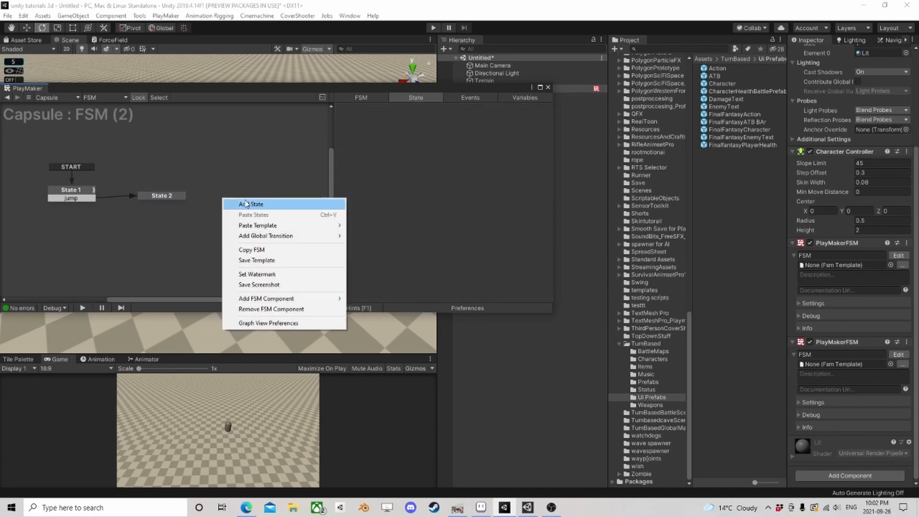
pyautogui.click(257, 260)
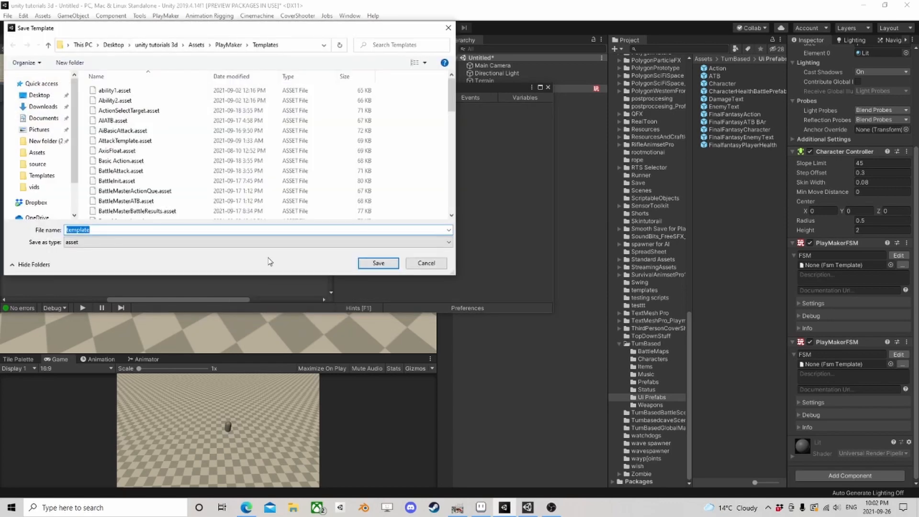
pyautogui.write('DoubleJump')
pyautogui.press('Return')
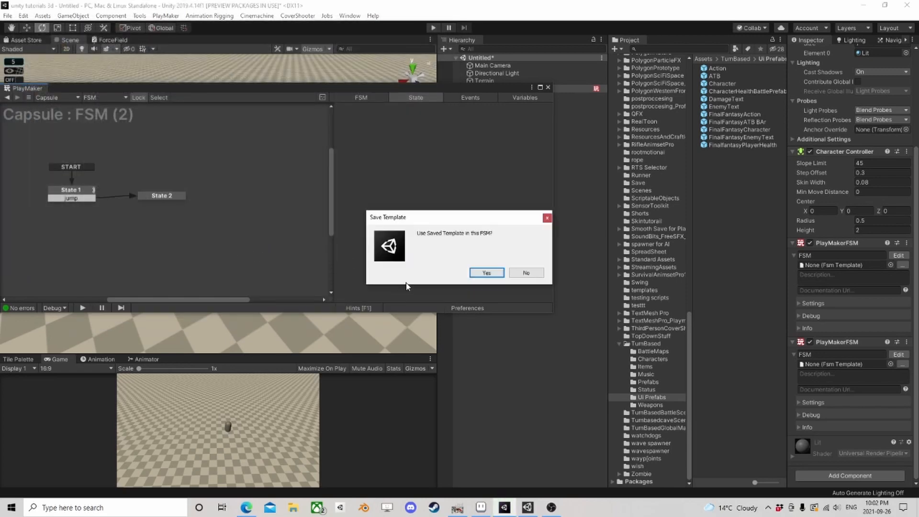
pyautogui.click(526, 272)
# Close the FSM editor and remove the second PlayMakerFSM component from the Capsule
pyautogui.click(548, 87)
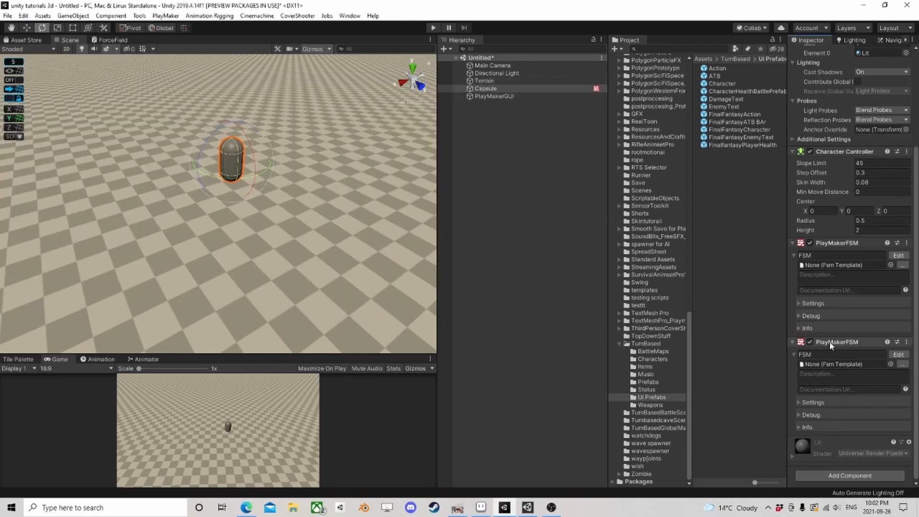
pyautogui.rightClick(842, 342)
pyautogui.click(842, 361)
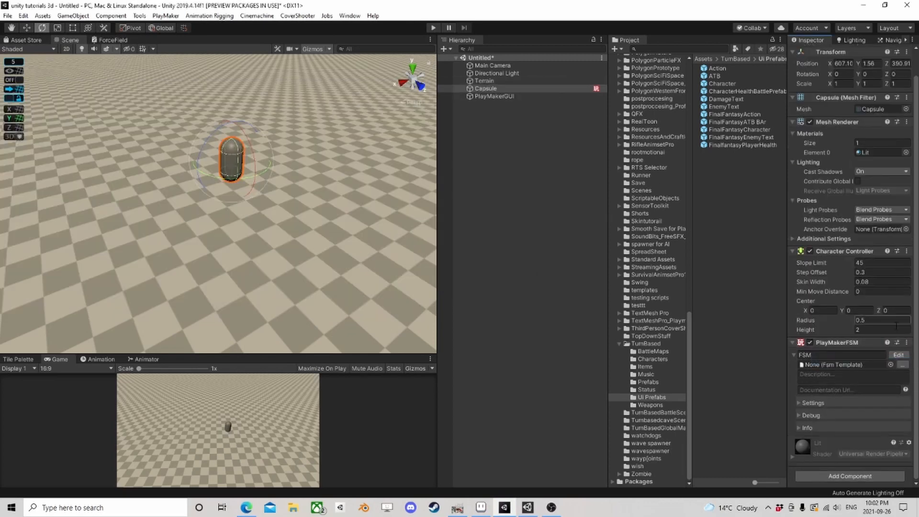
# Open the Capsule's remaining FSM for editing and add a Run FSM action to State 2
pyautogui.click(898, 354)
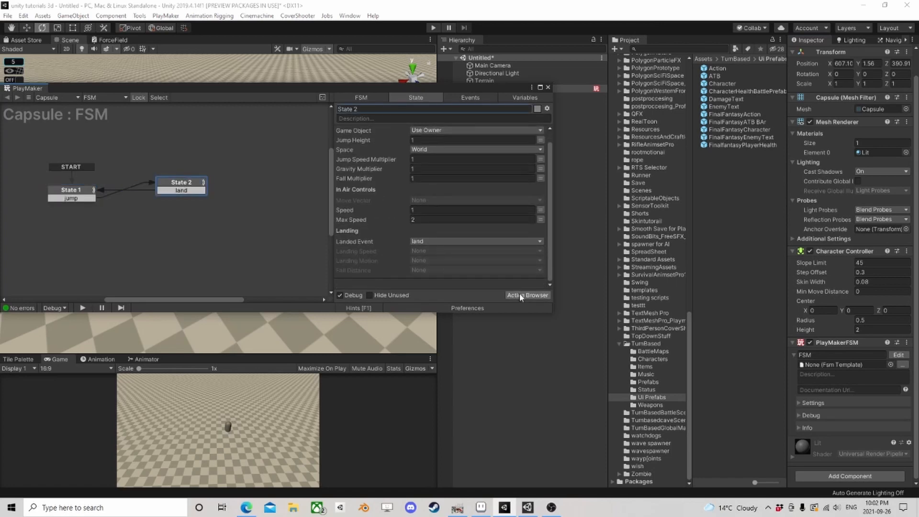
pyautogui.click(520, 295)
pyautogui.write('run')
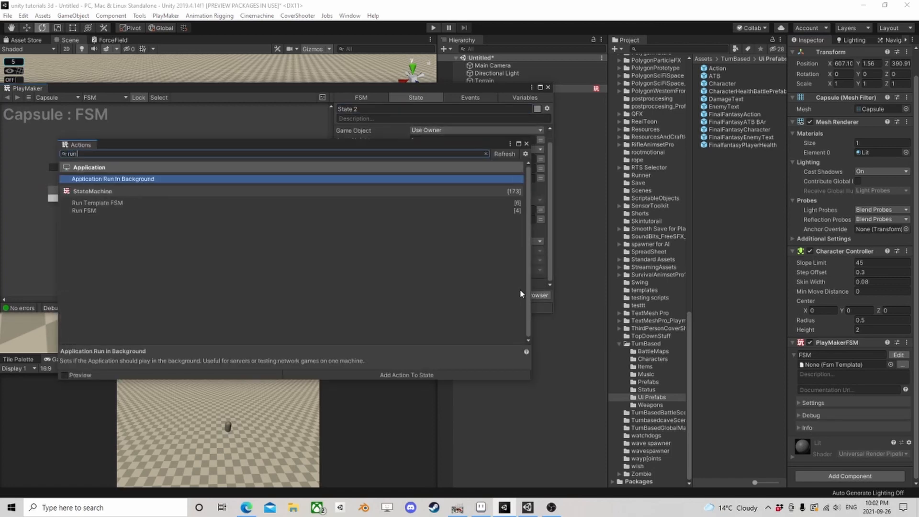
pyautogui.write(' fs')
pyautogui.doubleClick(95, 187)
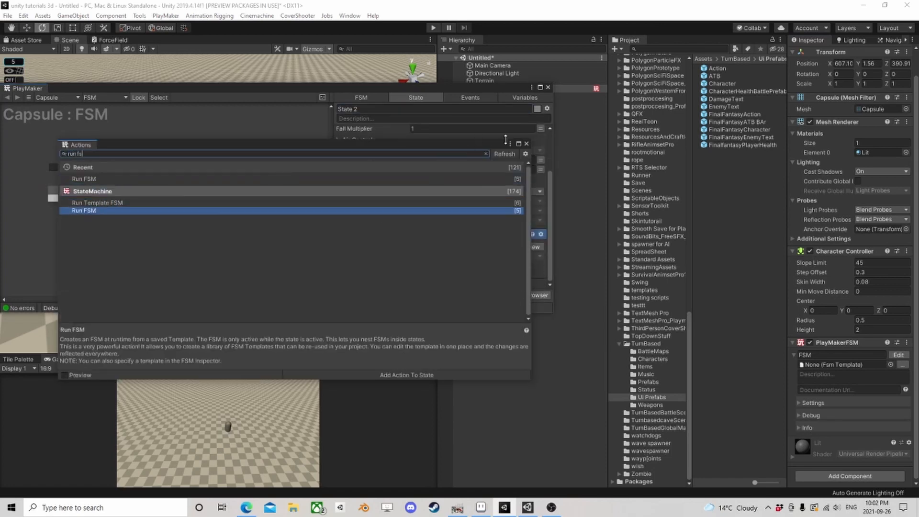
pyautogui.click(526, 143)
# Assign the DoubleJump template to State 2's Run FSM action
pyautogui.click(517, 247)
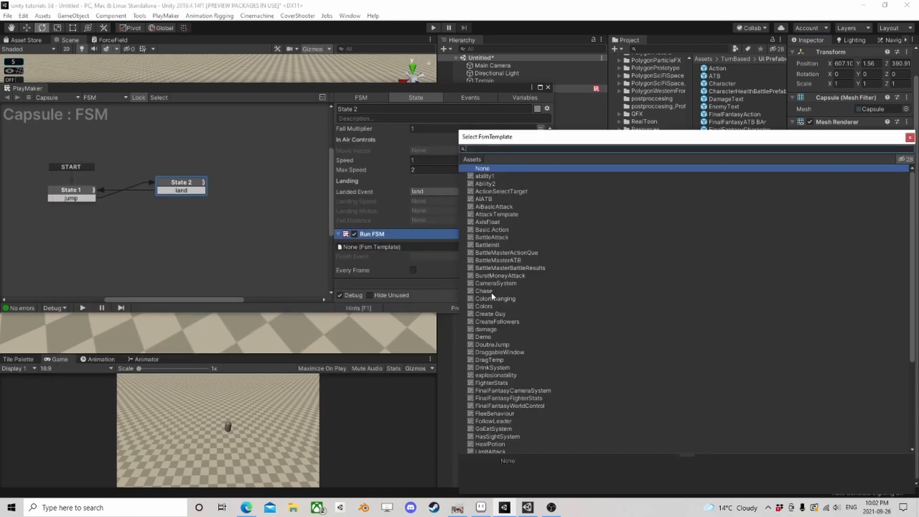
pyautogui.click(489, 342)
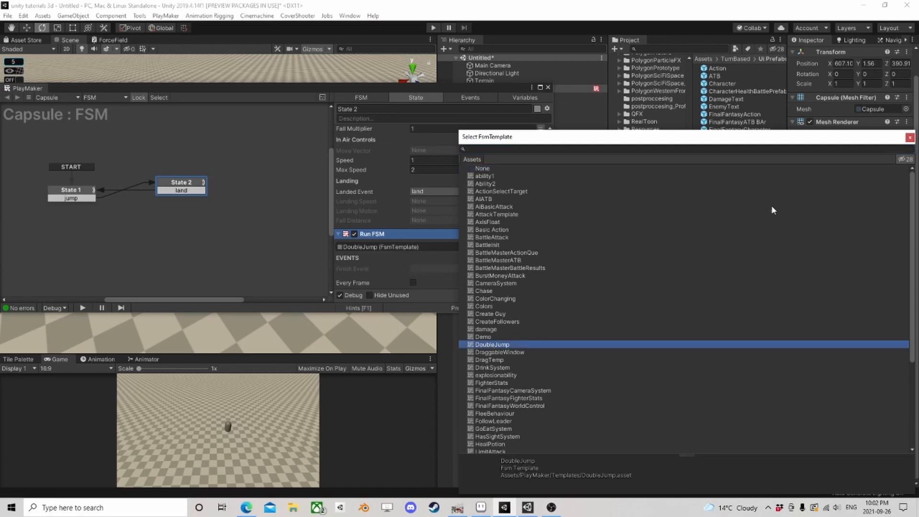
pyautogui.click(910, 138)
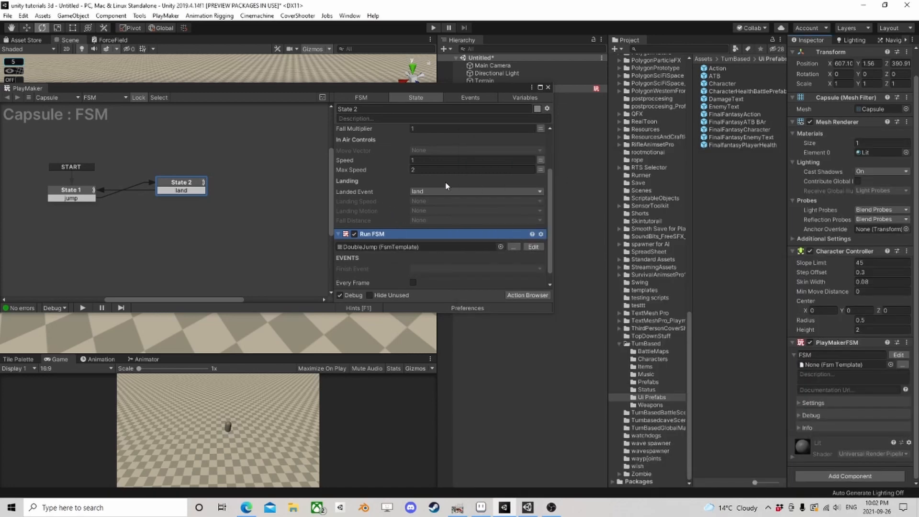
# Play the scene with the FSM graph beside the capsule, test single and double jumps, and stop playback
pyautogui.moveTo(343, 87); pyautogui.dragTo(662, 76)
pyautogui.click(435, 30)
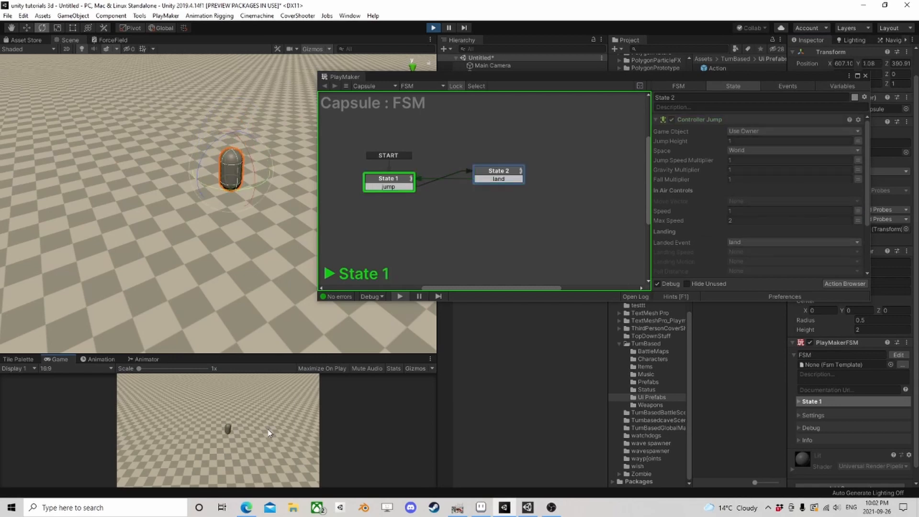
pyautogui.press('space')
pyautogui.press('space')
pyautogui.press('space')
pyautogui.press('space')
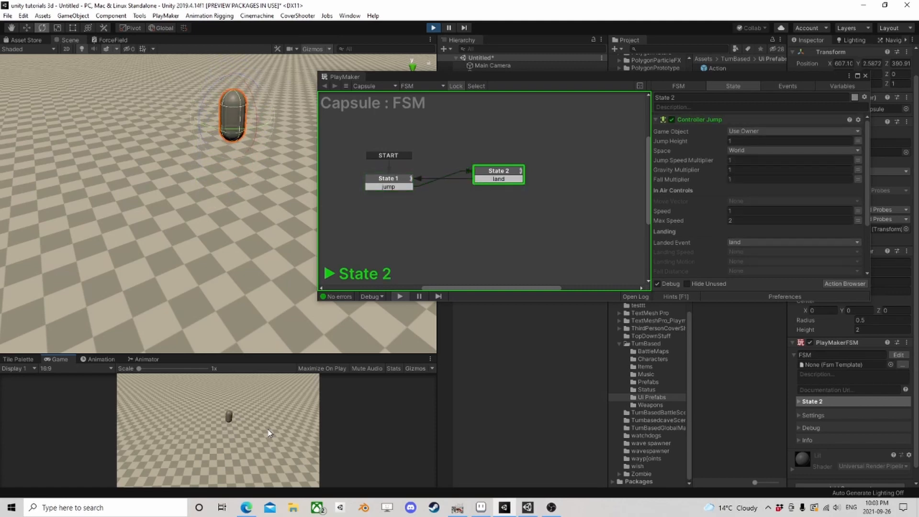
pyautogui.press('space')
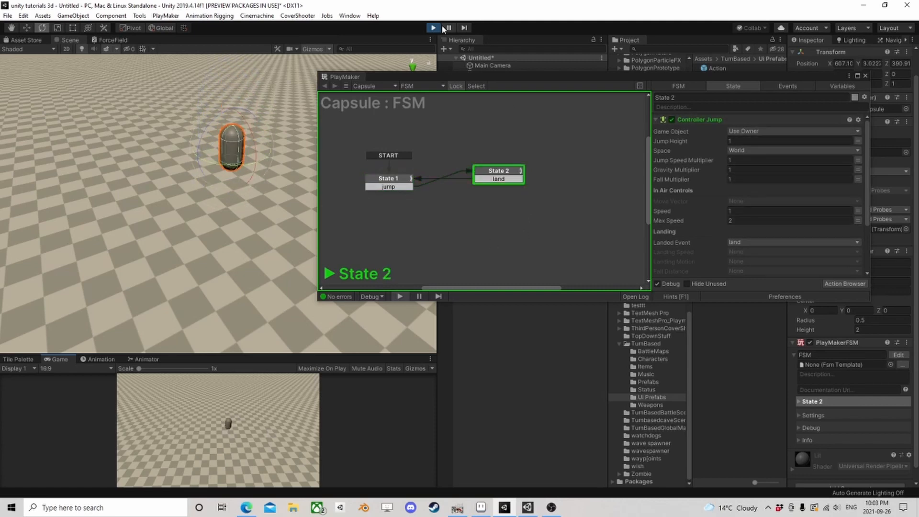
pyautogui.click(432, 28)
# Examine the Controller Jump and Run FSM settings in State 2
pyautogui.moveTo(534, 77); pyautogui.dragTo(321, 98)
pyautogui.scroll(-3, 534, 173)
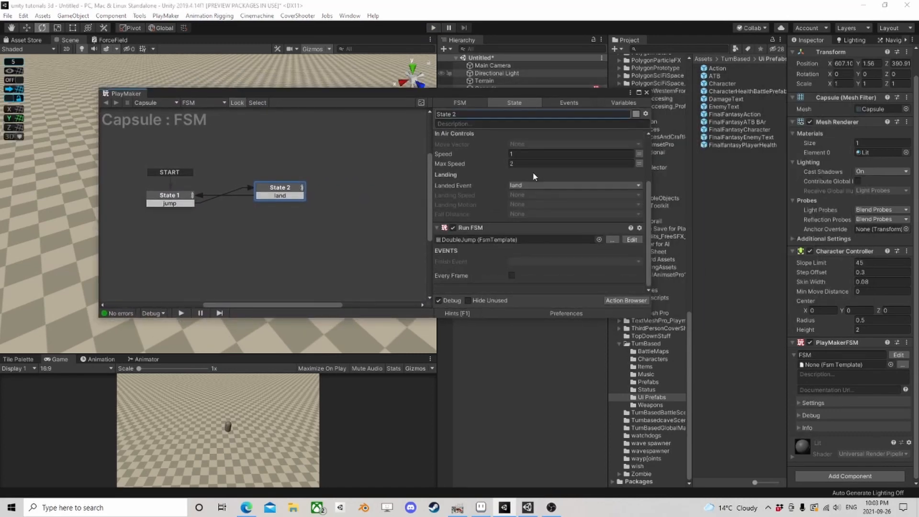
pyautogui.scroll(3, 534, 173)
pyautogui.scroll(-3, 534, 173)
pyautogui.scroll(3, 502, 219)
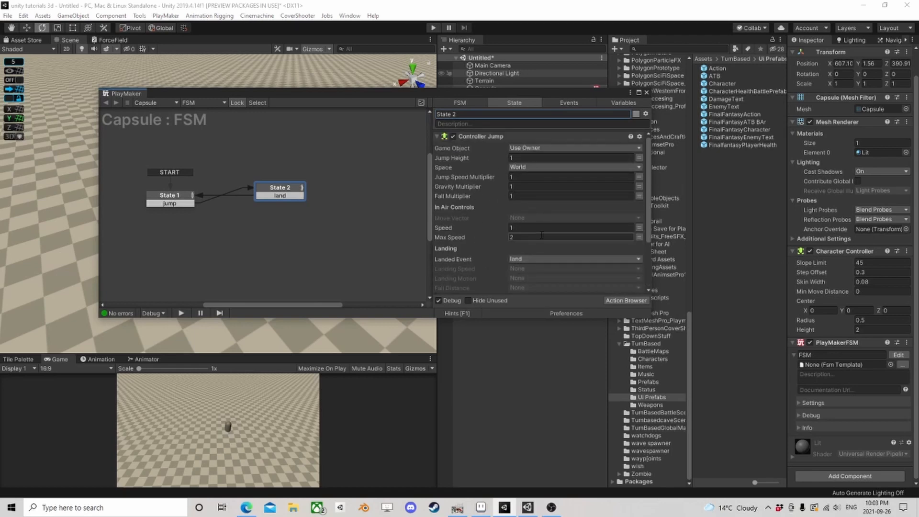
pyautogui.scroll(-3, 501, 195)
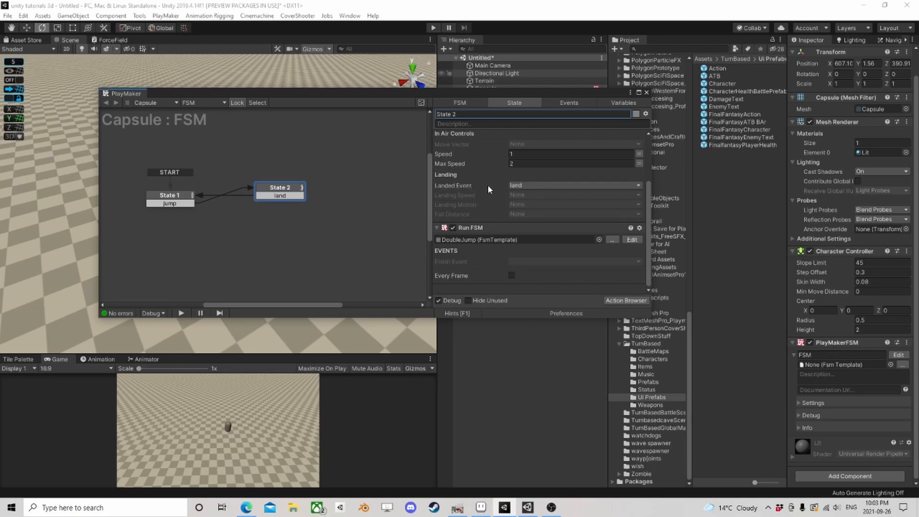
pyautogui.scroll(3, 560, 223)
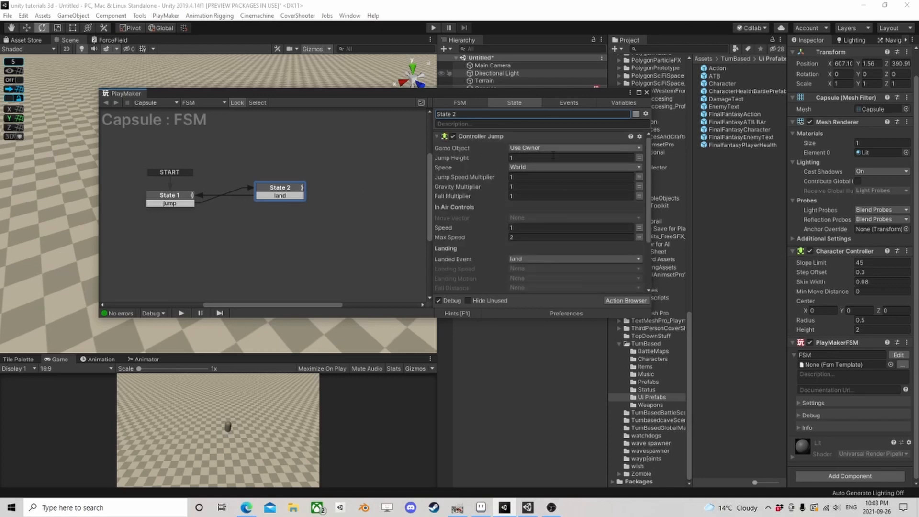
pyautogui.scroll(-3, 533, 231)
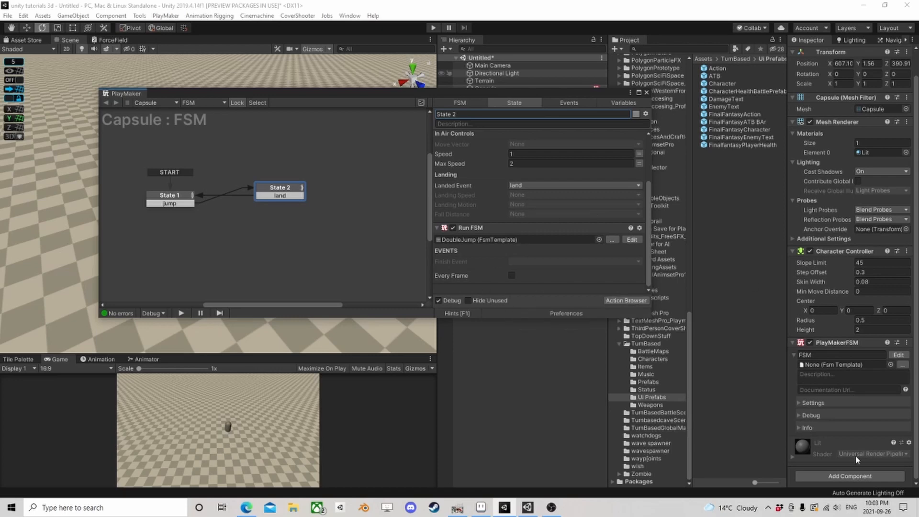
# Add another PlayMakerFSM component to the Capsule
pyautogui.click(850, 475)
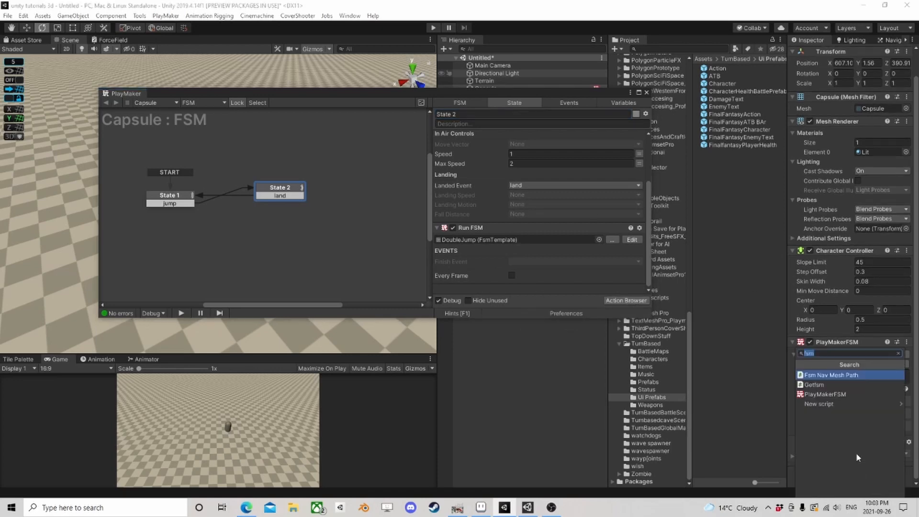
pyautogui.click(823, 394)
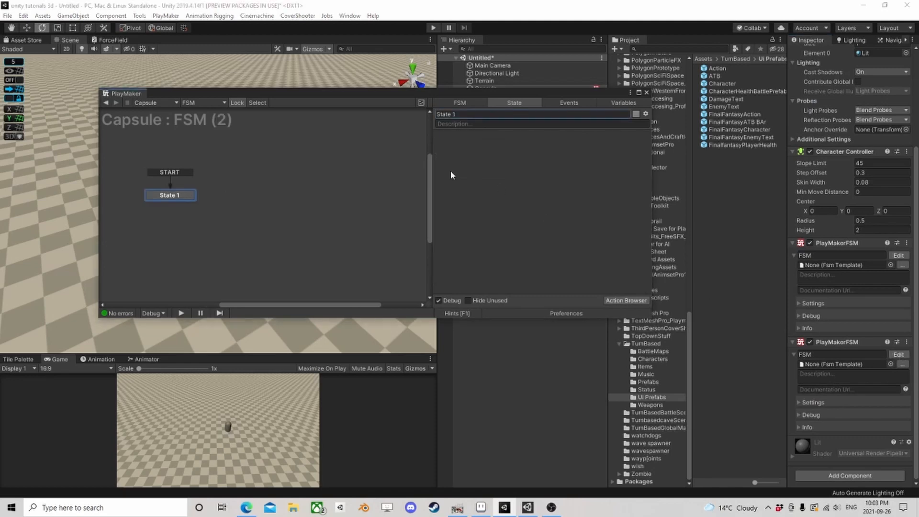
# Add a Get Axis action to State 1 of the Capsule's new FSM
pyautogui.click(627, 301)
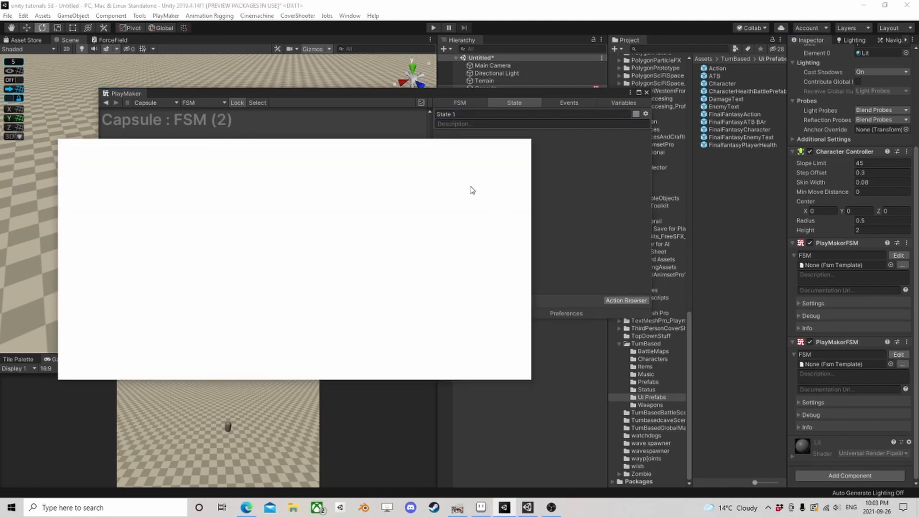
pyautogui.write('get axis')
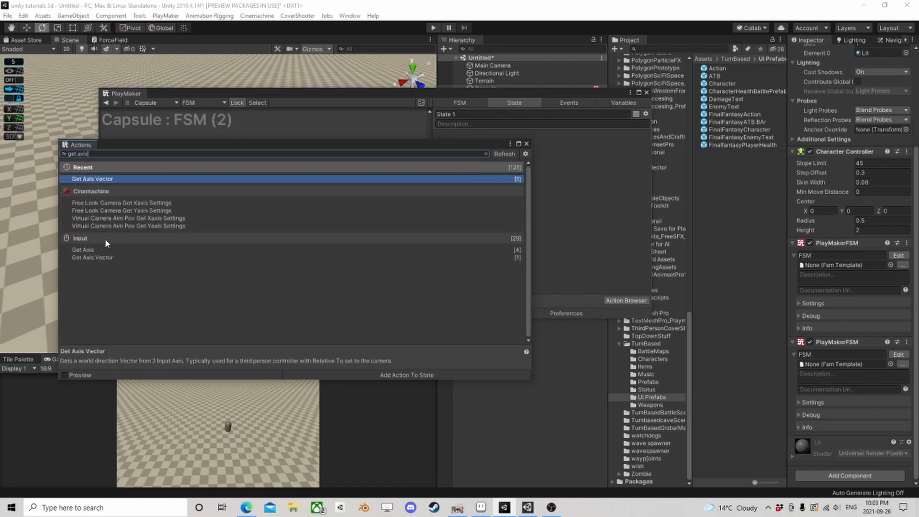
pyautogui.click(83, 249)
pyautogui.moveTo(83, 249); pyautogui.dragTo(481, 139)
pyautogui.click(526, 143)
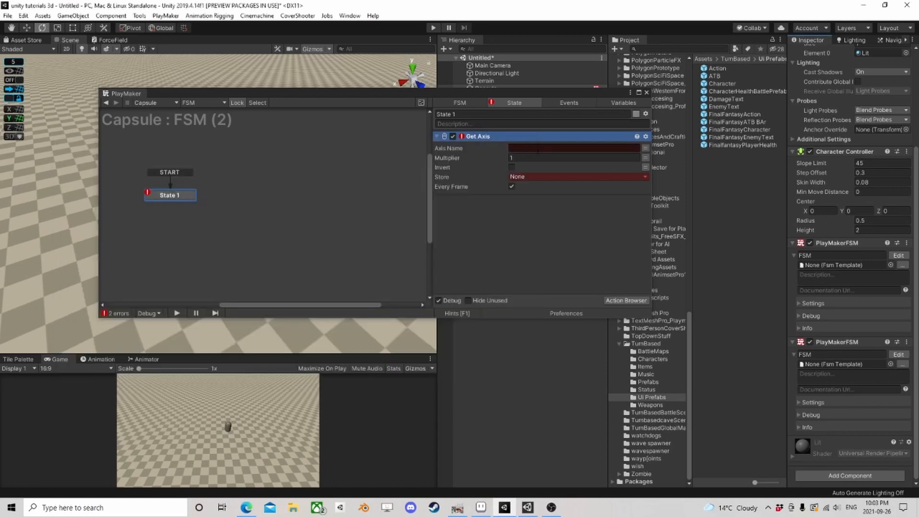
# Set Get Axis to read the Horizontal axis and store the value in a new variable H
pyautogui.write('Horizontal')
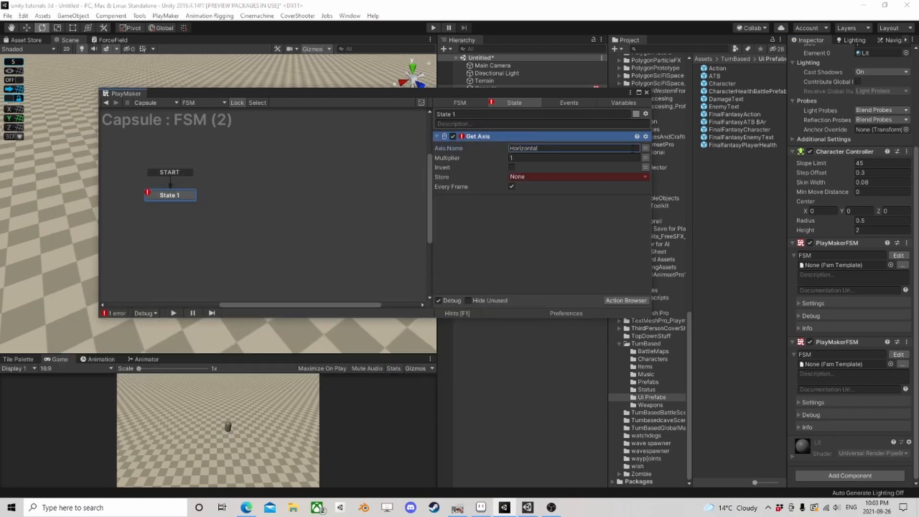
pyautogui.click(539, 177)
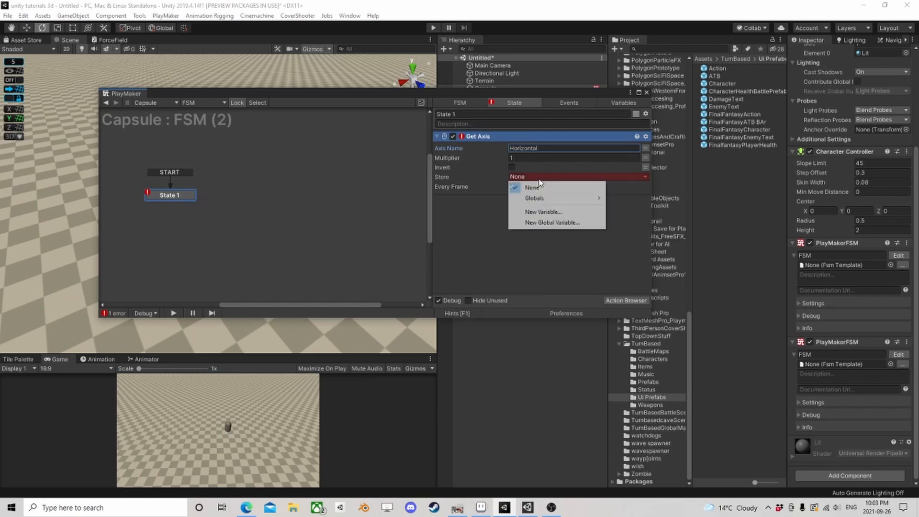
pyautogui.click(538, 211)
pyautogui.write('H')
pyautogui.click(574, 207)
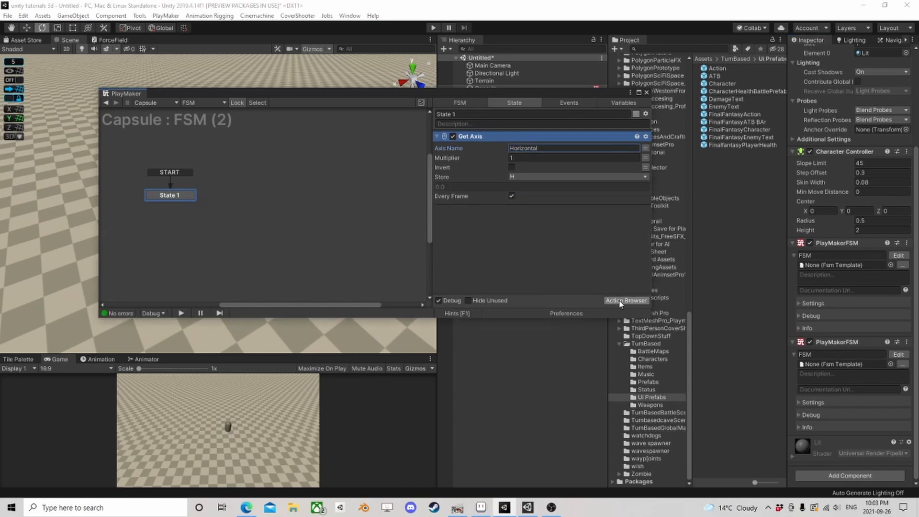
# Add a Float Compare action to State 1 and place it below Get Axis
pyautogui.click(626, 300)
pyautogui.write('float com')
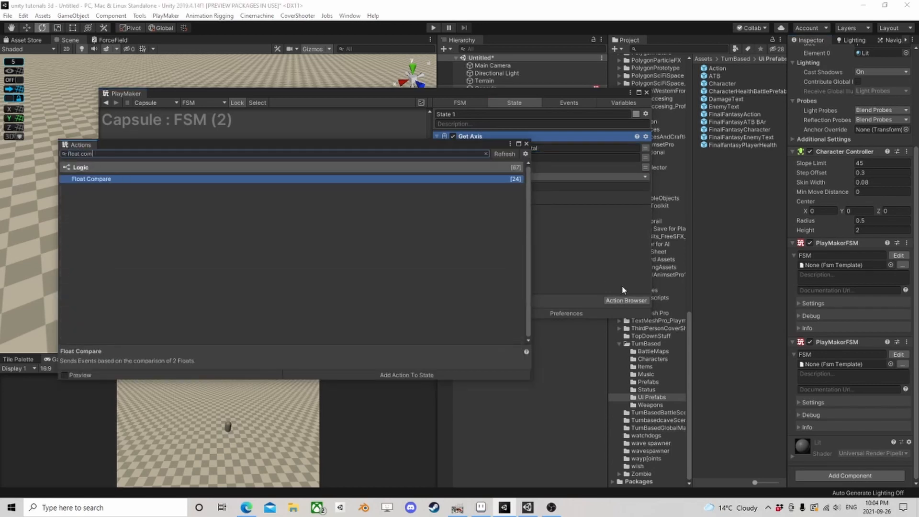
pyautogui.press('Return')
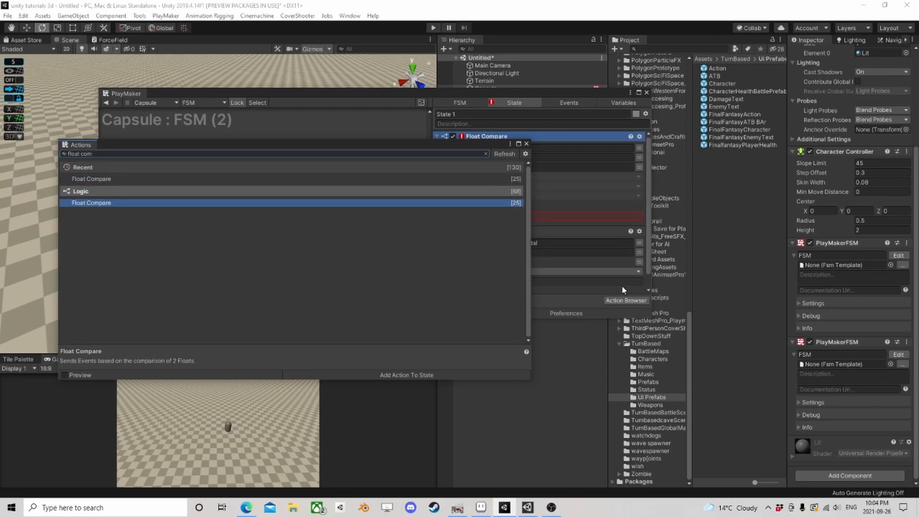
pyautogui.click(527, 143)
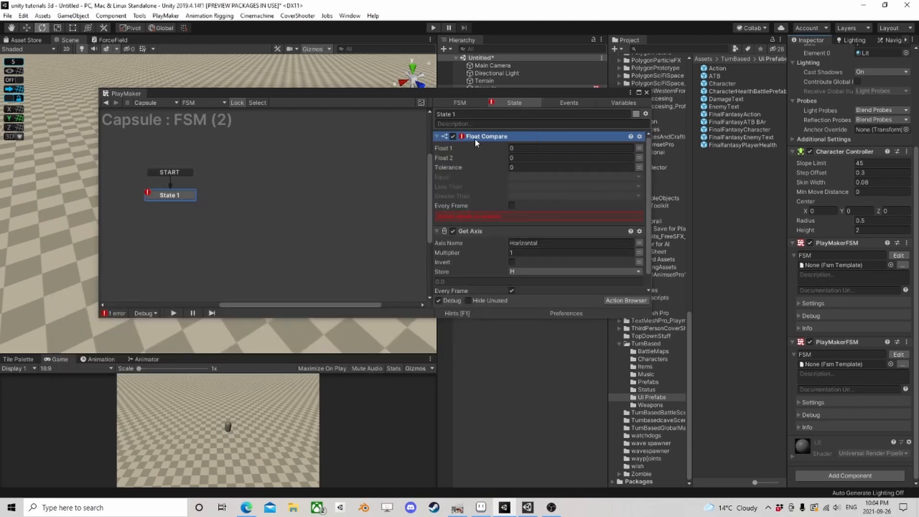
pyautogui.moveTo(477, 142); pyautogui.dragTo(488, 283)
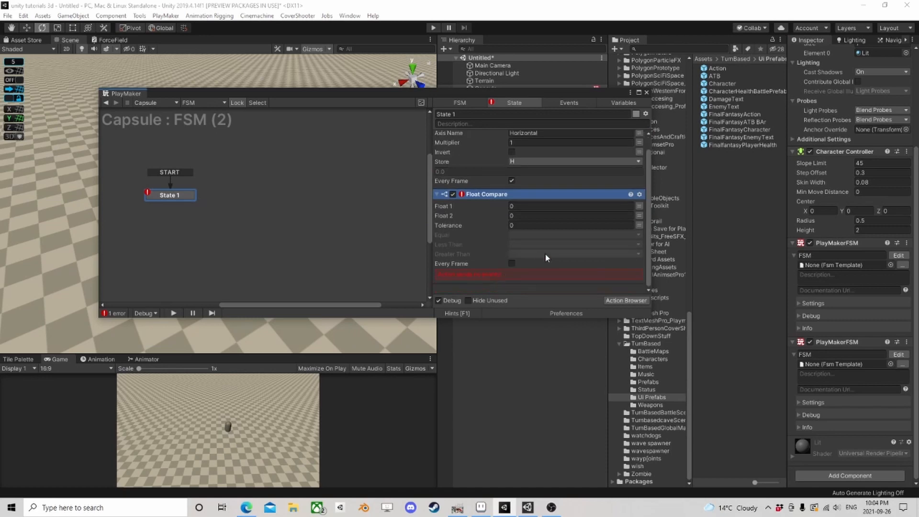
# Set Float Compare to compare variable H with 0.1
pyautogui.click(639, 206)
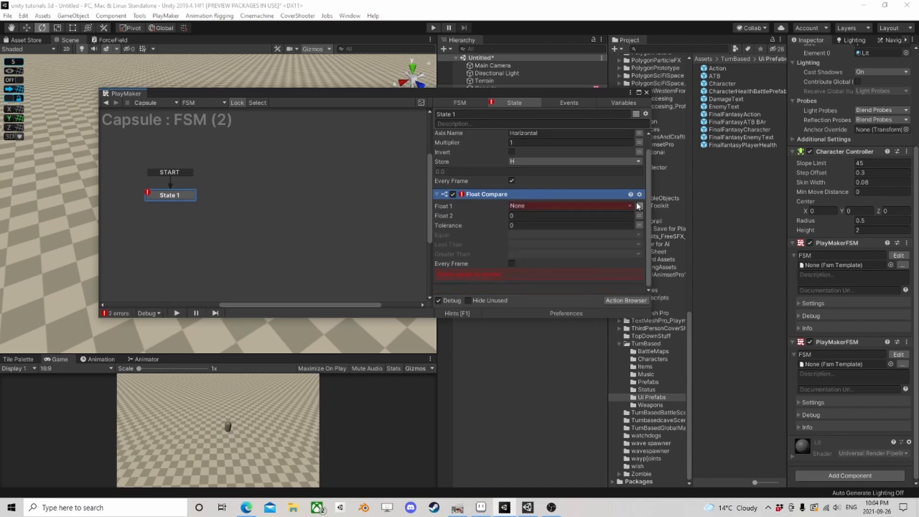
pyautogui.click(604, 206)
pyautogui.click(547, 226)
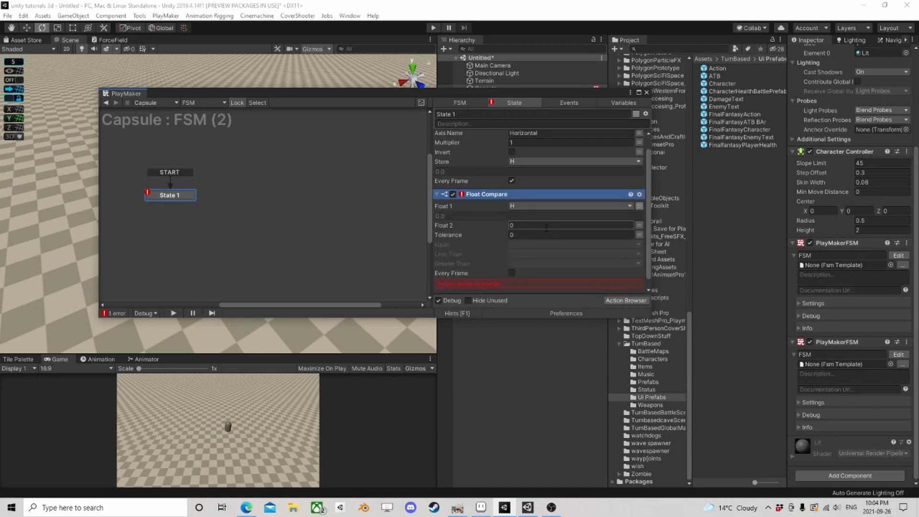
pyautogui.write('0.1')
# Make Float Compare check every frame, send a new GoRight event for Greater Than, and add that transition to State 1
pyautogui.click(525, 260)
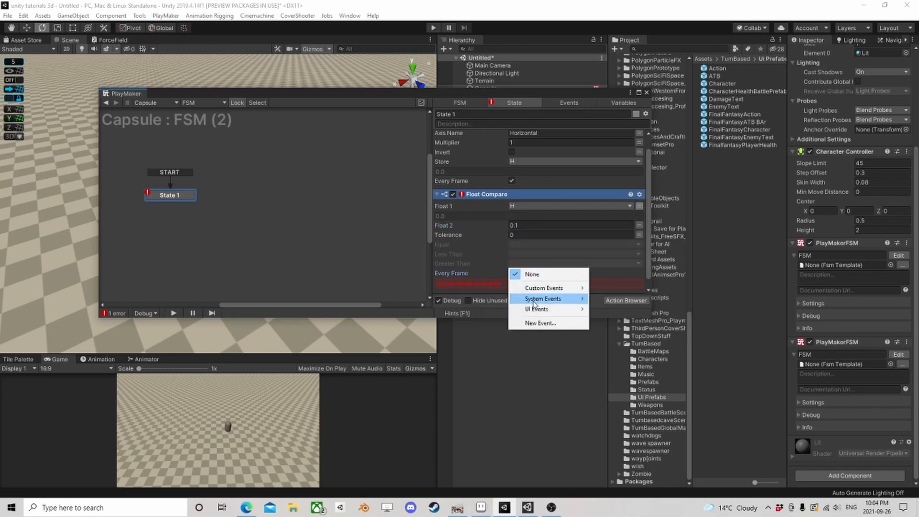
pyautogui.click(532, 323)
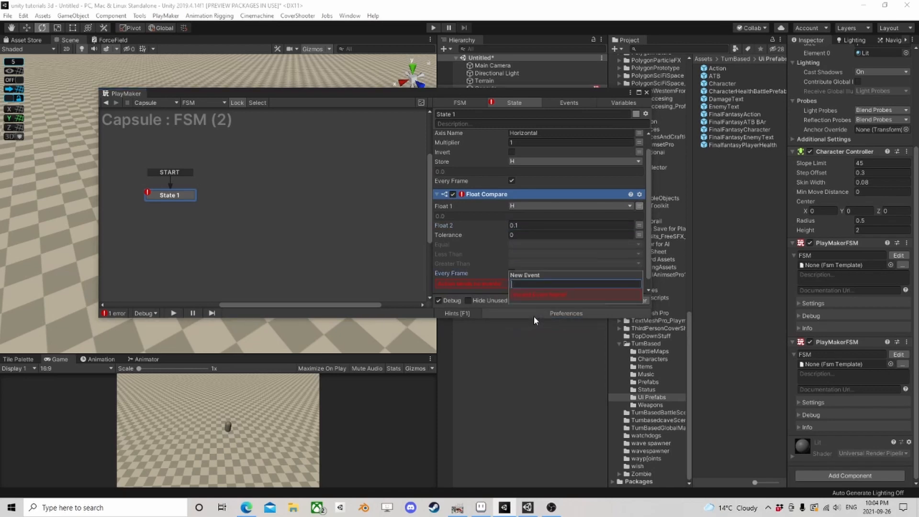
pyautogui.write('GoRight')
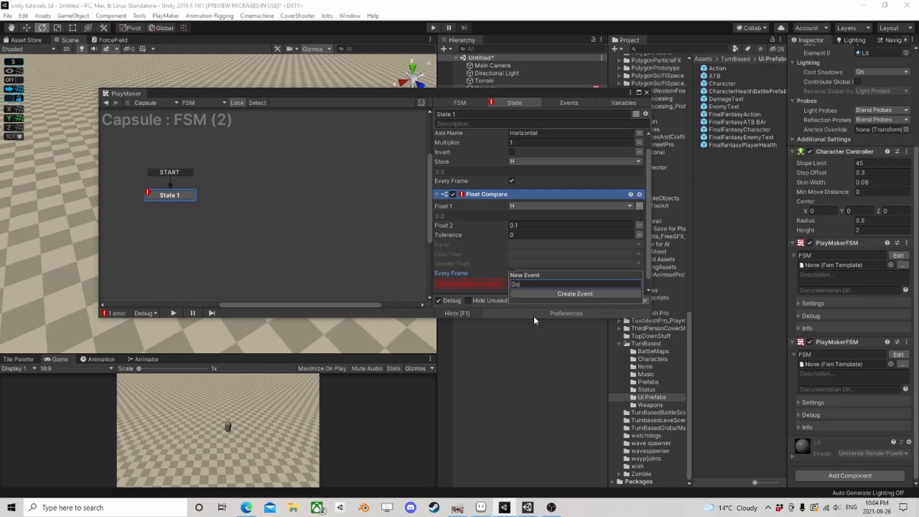
pyautogui.press('Return')
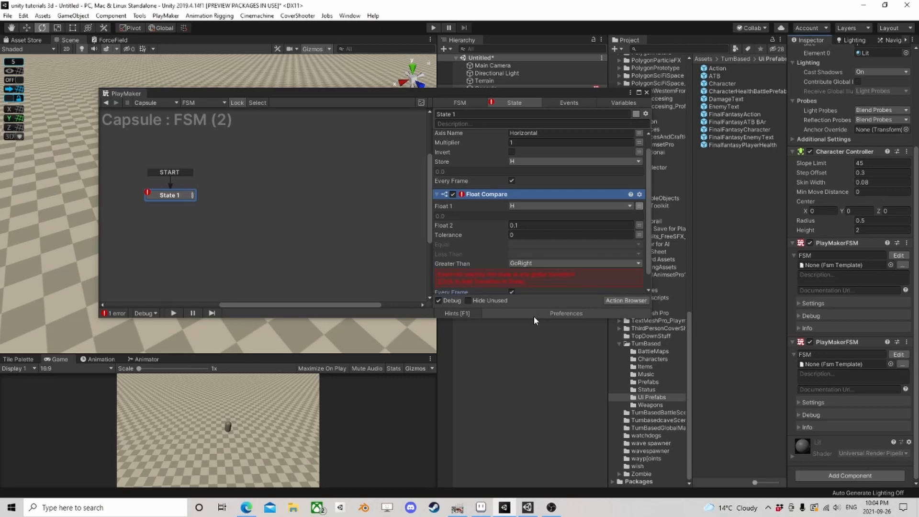
pyautogui.click(493, 277)
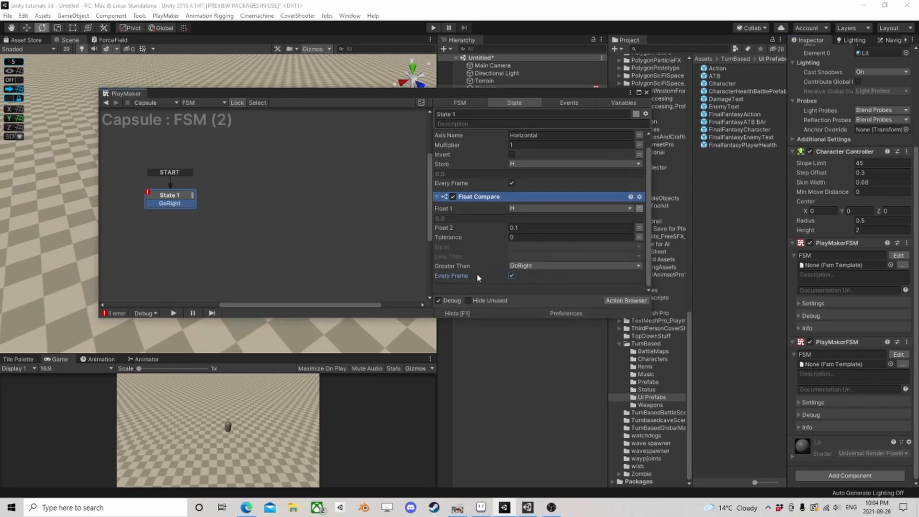
# Duplicate State 1 as State 2 beside it and link their GoRight transitions to each other
pyautogui.rightClick(174, 198)
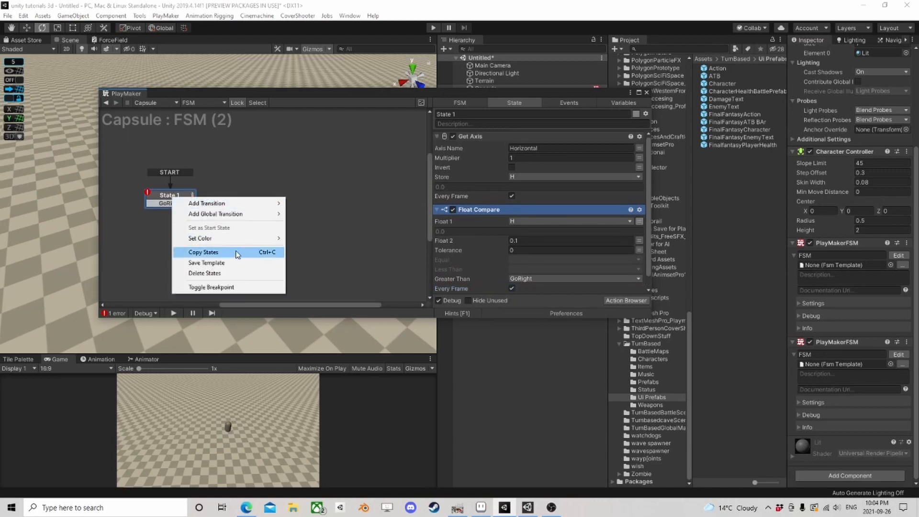
pyautogui.click(238, 253)
pyautogui.rightClick(212, 194)
pyautogui.click(230, 203)
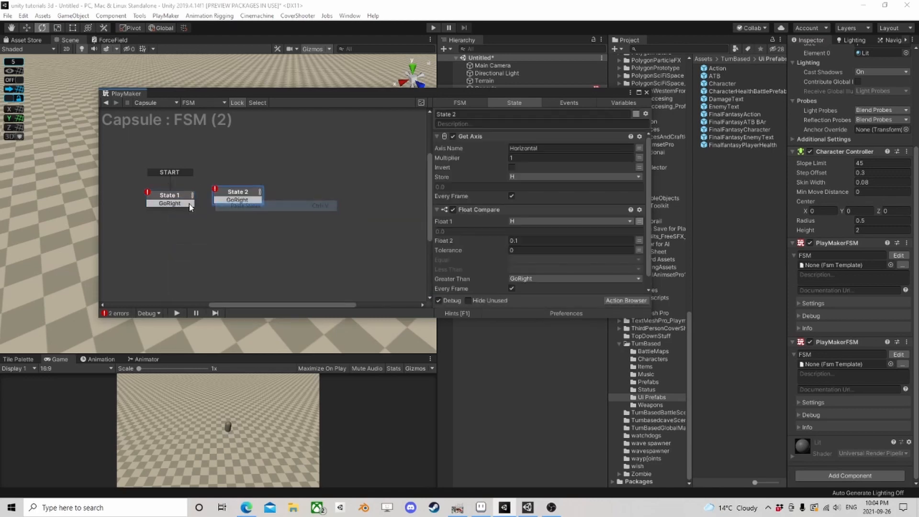
pyautogui.click(230, 198)
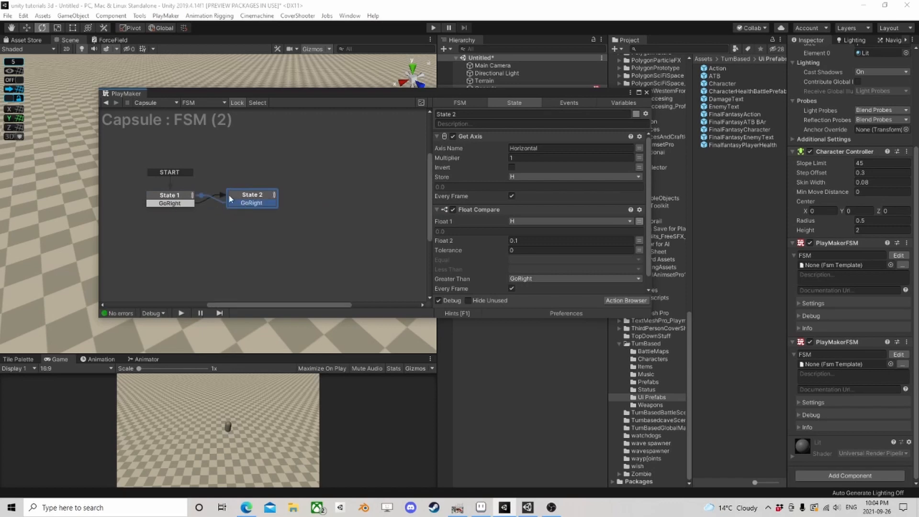
pyautogui.moveTo(255, 199); pyautogui.dragTo(253, 200)
# In State 2's Float Compare, clear the Greater Than event and assign a new idle event to Less Than
pyautogui.click(516, 280)
pyautogui.click(527, 283)
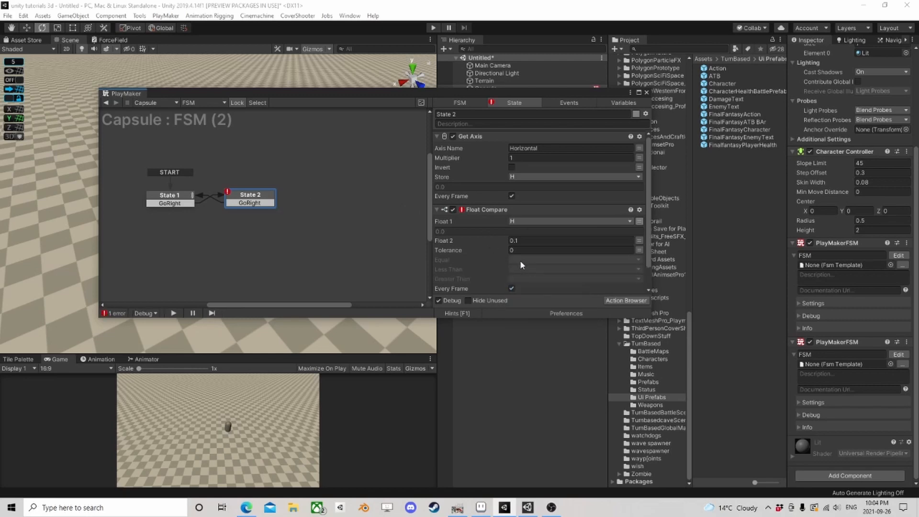
pyautogui.click(521, 275)
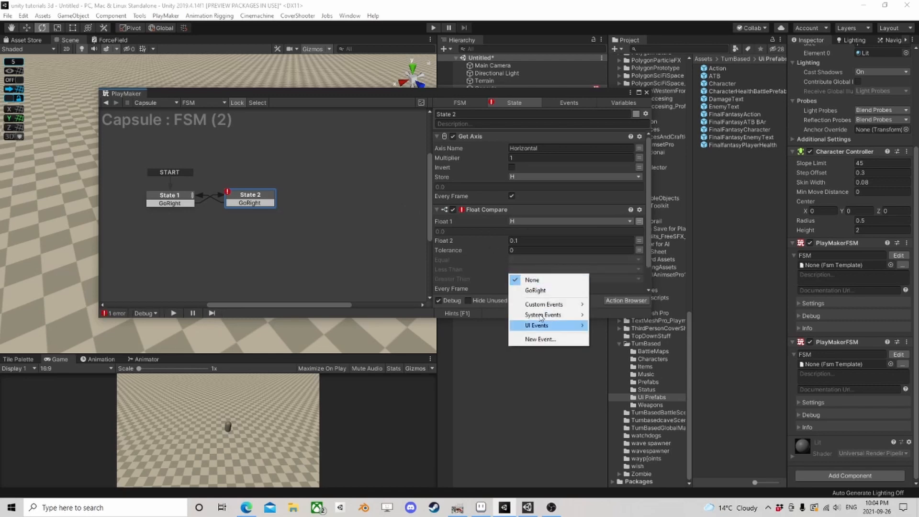
pyautogui.click(544, 339)
pyautogui.write('idle')
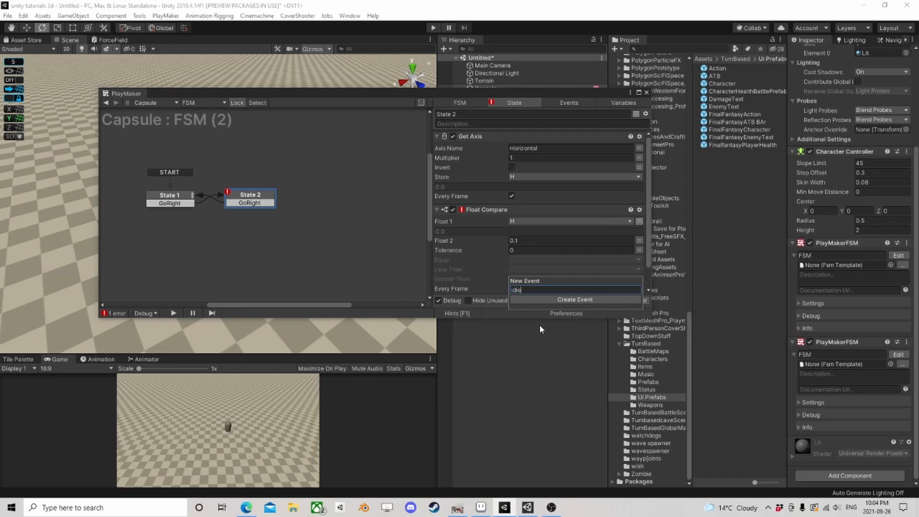
pyautogui.press('Return')
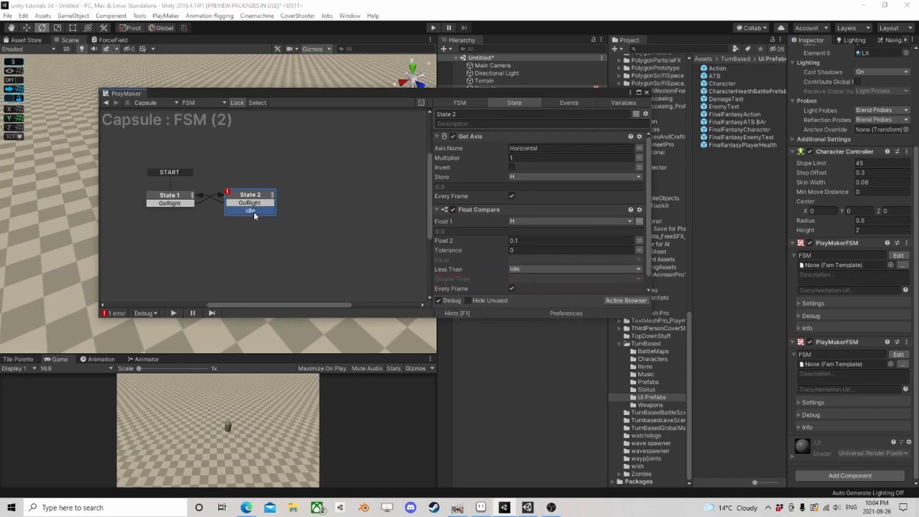
# Link State 2's idle transition back to State 1 and delete its GoRight transition
pyautogui.rightClick(250, 211)
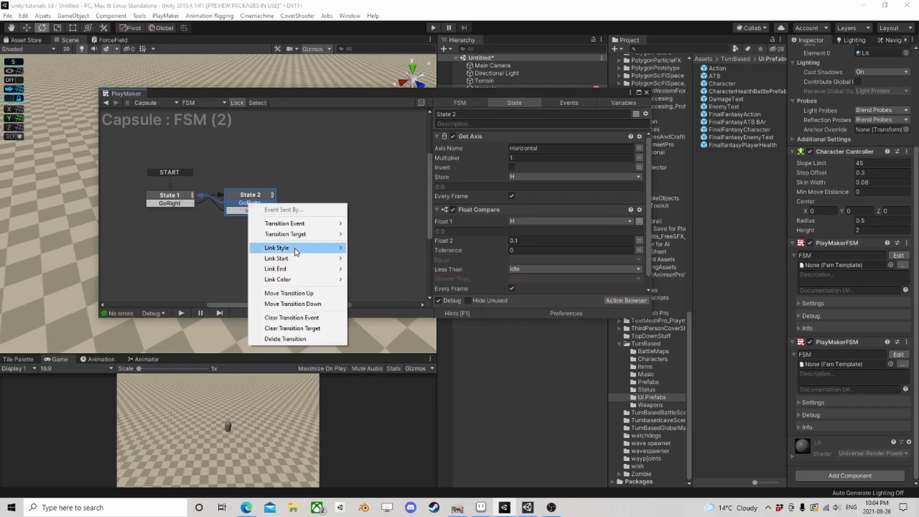
pyautogui.click(291, 338)
pyautogui.scroll(-1, 464, 168)
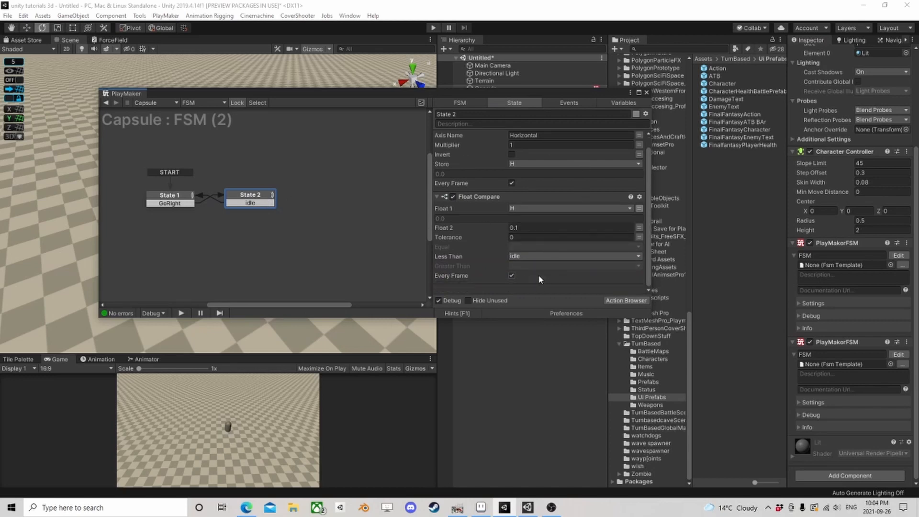
# Add a Get Key Down action to State 2 below Float Compare
pyautogui.click(625, 301)
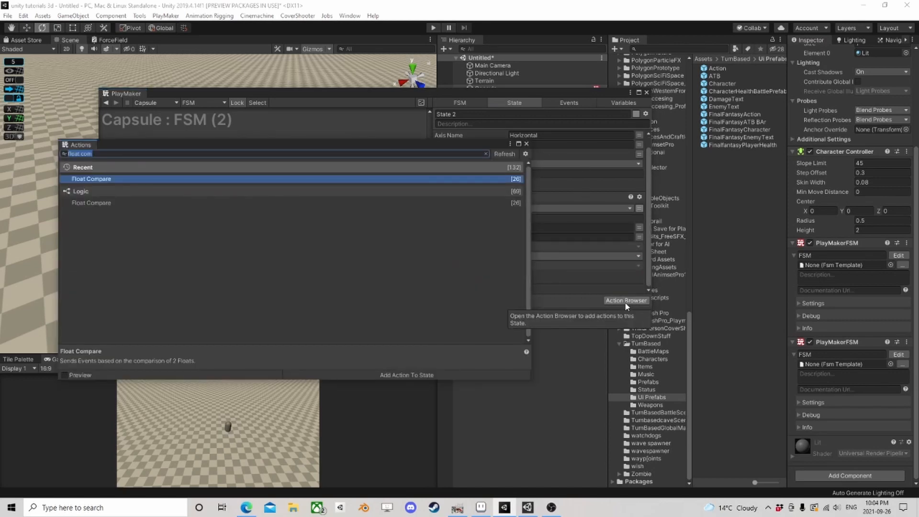
pyautogui.write('get k')
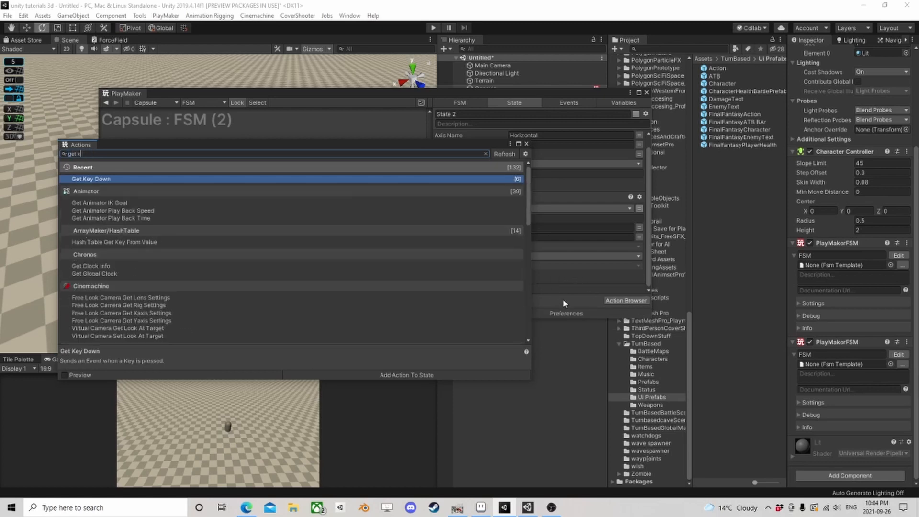
pyautogui.doubleClick(153, 180)
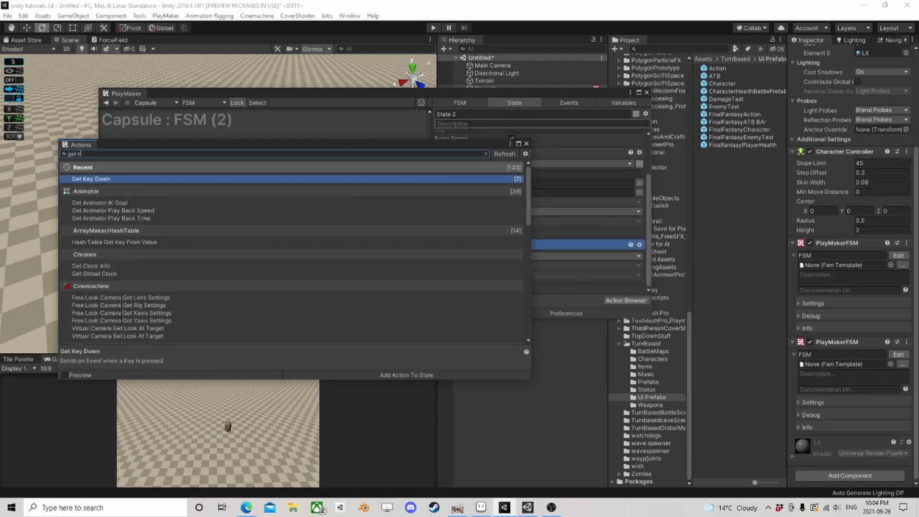
pyautogui.click(526, 145)
# Set Get Key Down to send a new "dash right" event on Space, and link that transition to a new State 3
pyautogui.click(532, 256)
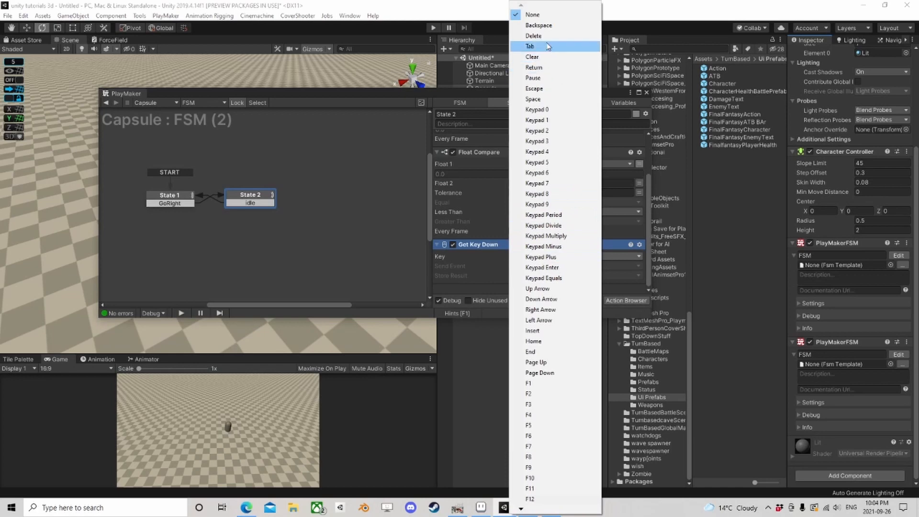
pyautogui.click(536, 99)
pyautogui.click(534, 266)
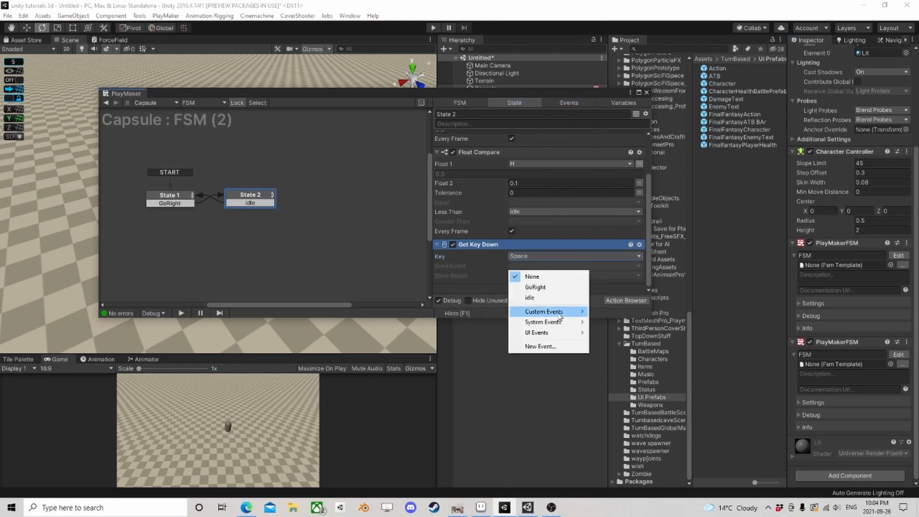
pyautogui.click(543, 346)
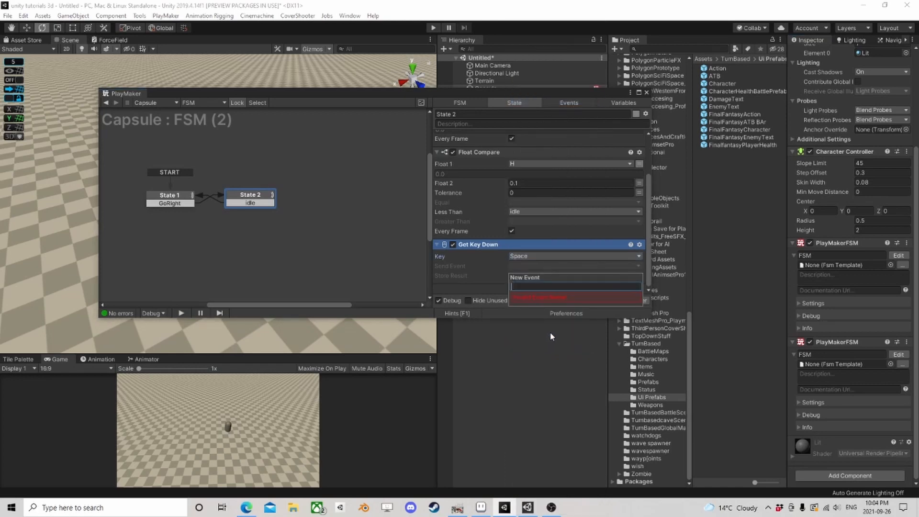
pyautogui.write('dash right')
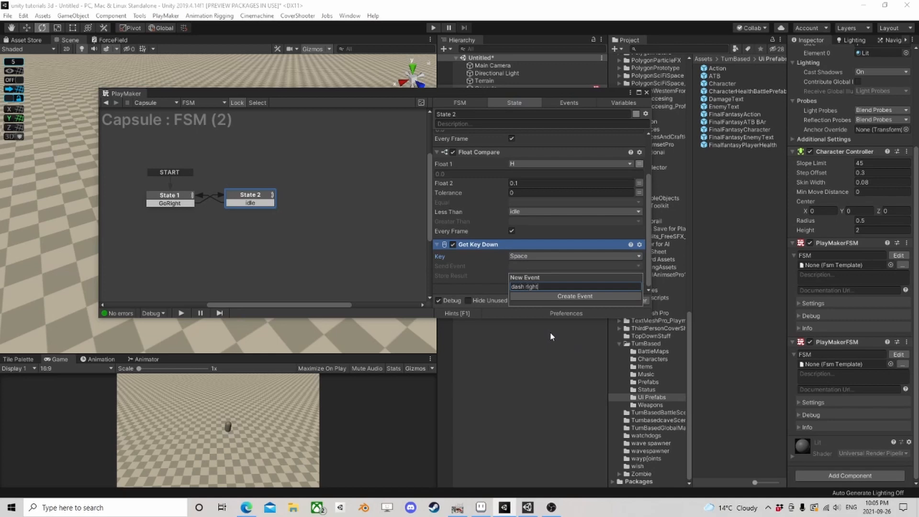
pyautogui.press('Return')
pyautogui.click(519, 283)
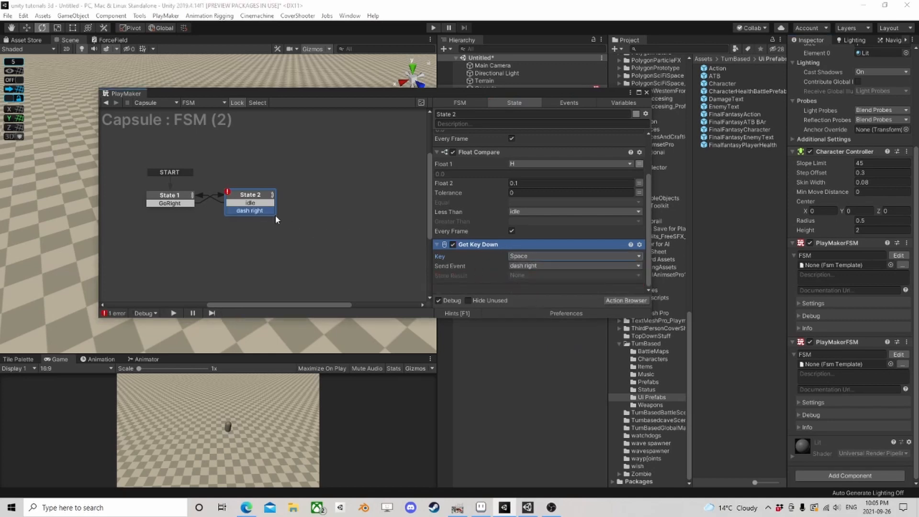
pyautogui.moveTo(275, 214); pyautogui.dragTo(310, 206)
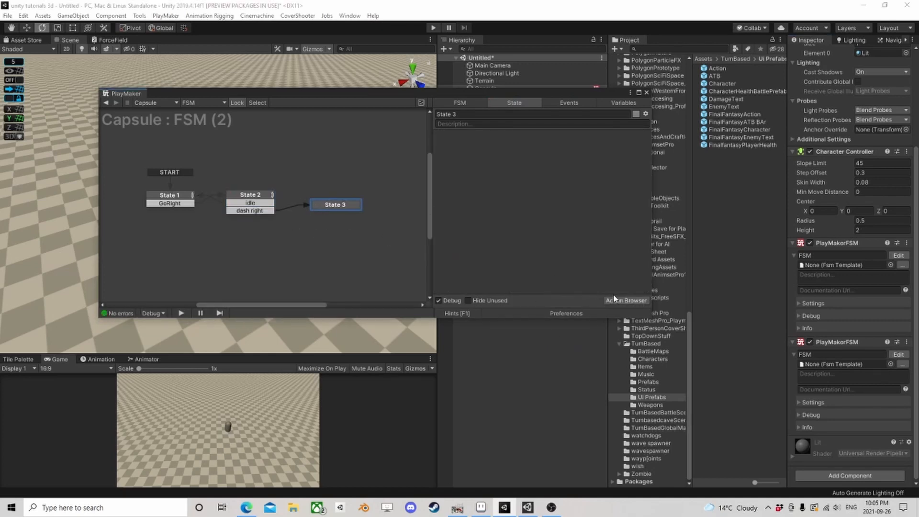
# Add a Transform Direction action to State 3
pyautogui.click(618, 299)
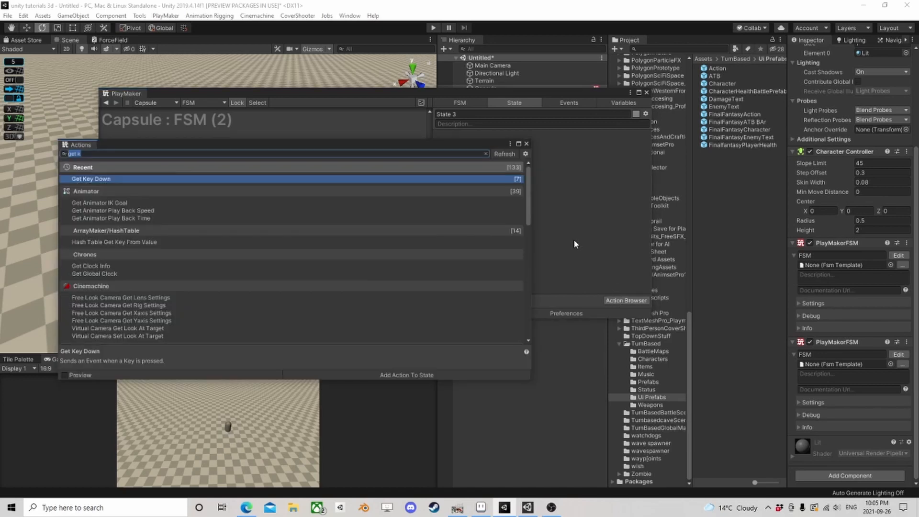
pyautogui.write('c')
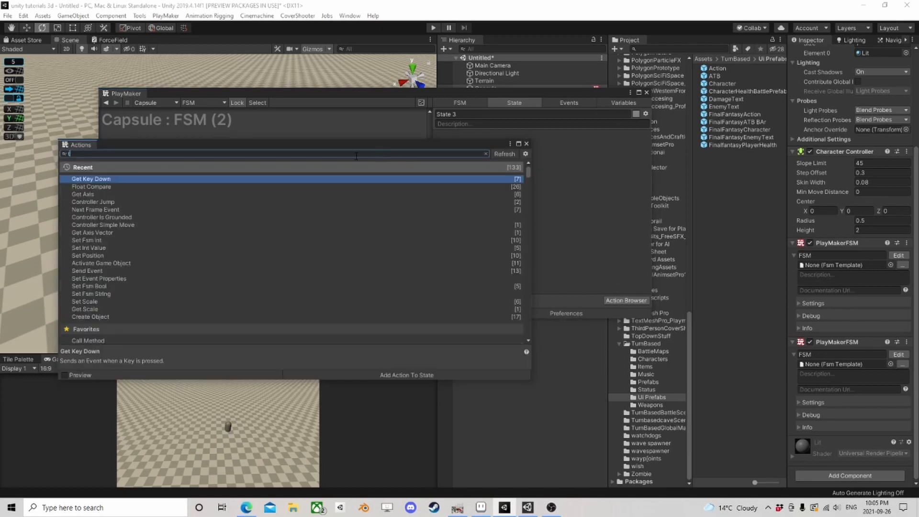
pyautogui.write('rans')
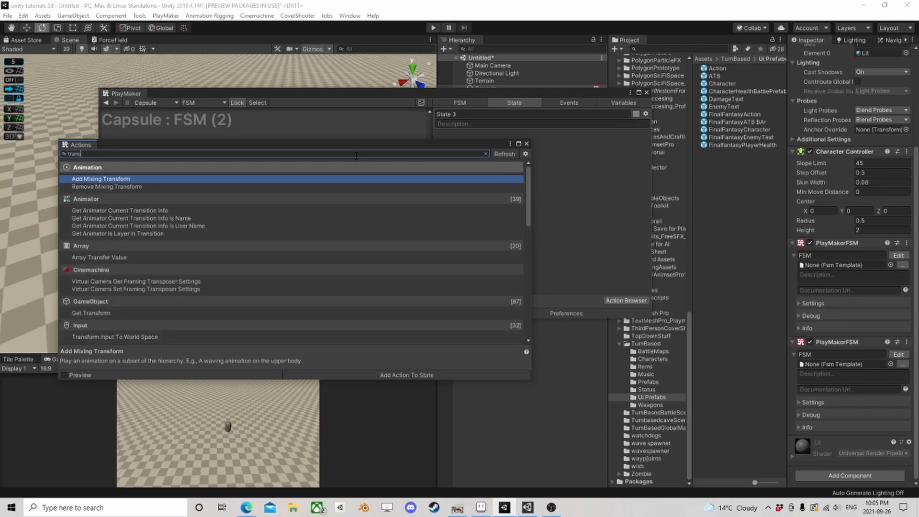
pyautogui.write('form')
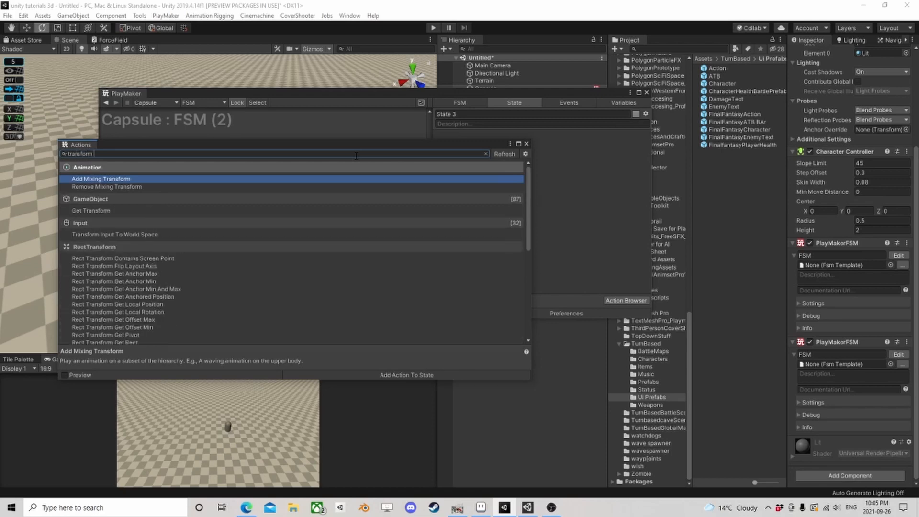
pyautogui.write(' di')
pyautogui.press('Down')
pyautogui.press('Down')
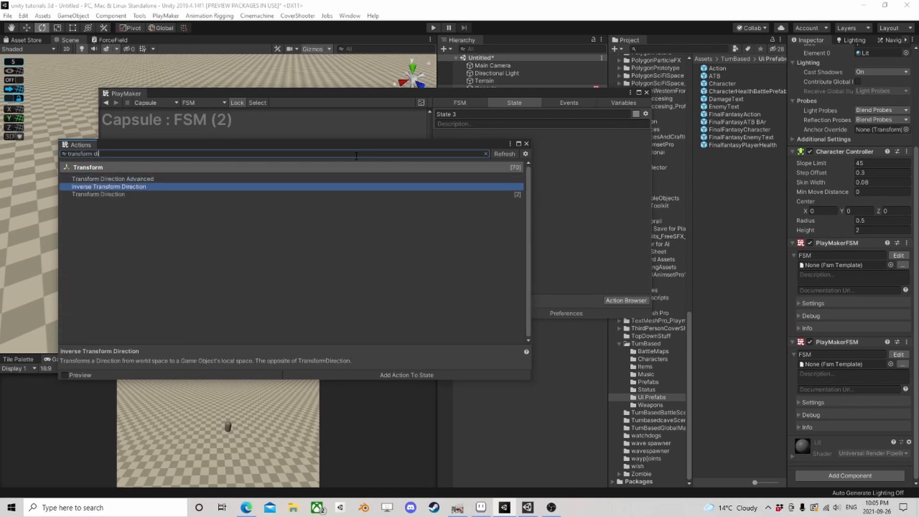
pyautogui.press('Return')
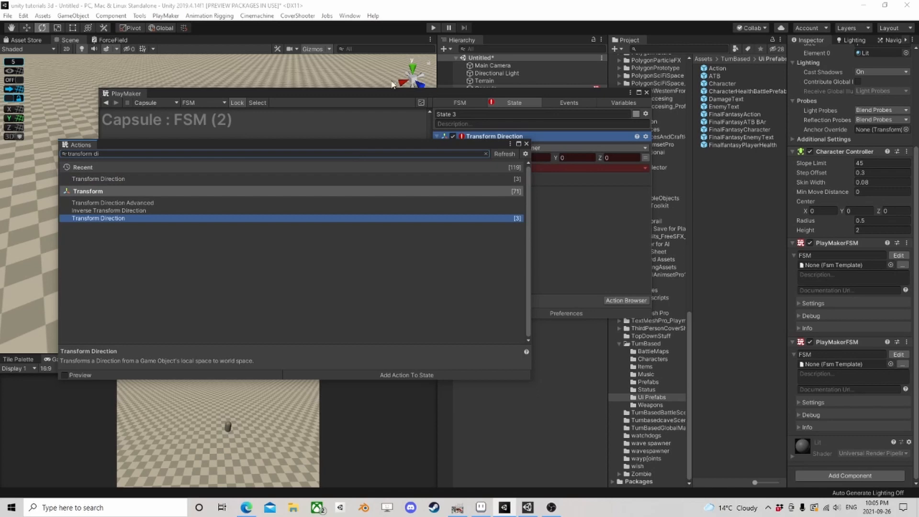
pyautogui.click(527, 144)
# In Transform Direction, set the local direction's X to 1 and store the result in a new variable named Direction
pyautogui.click(525, 158)
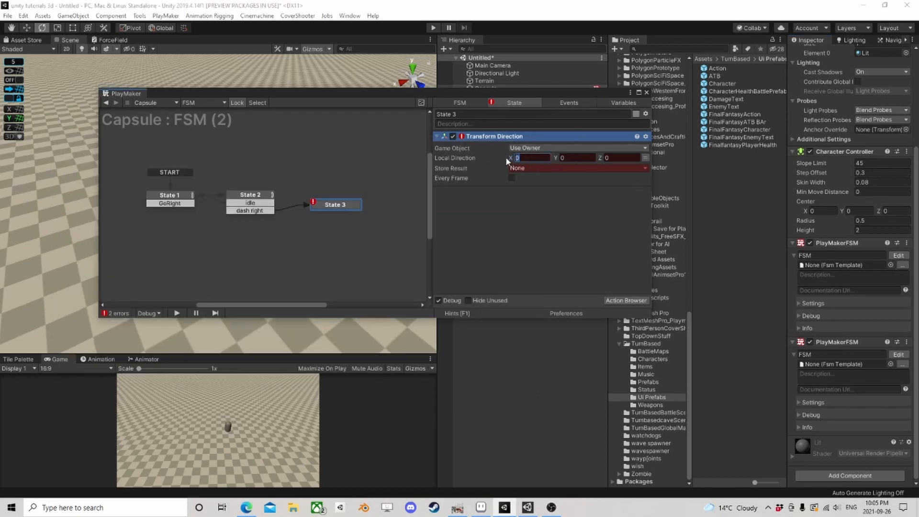
pyautogui.write('1')
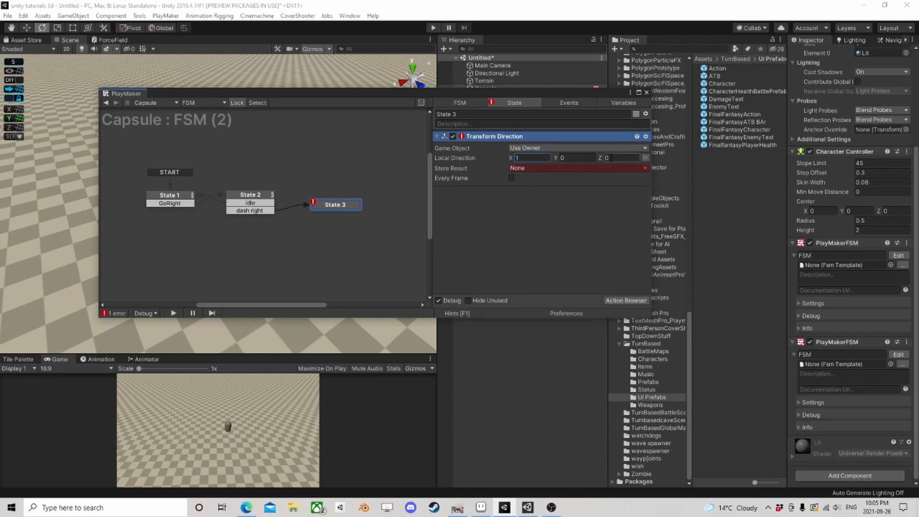
pyautogui.click(557, 169)
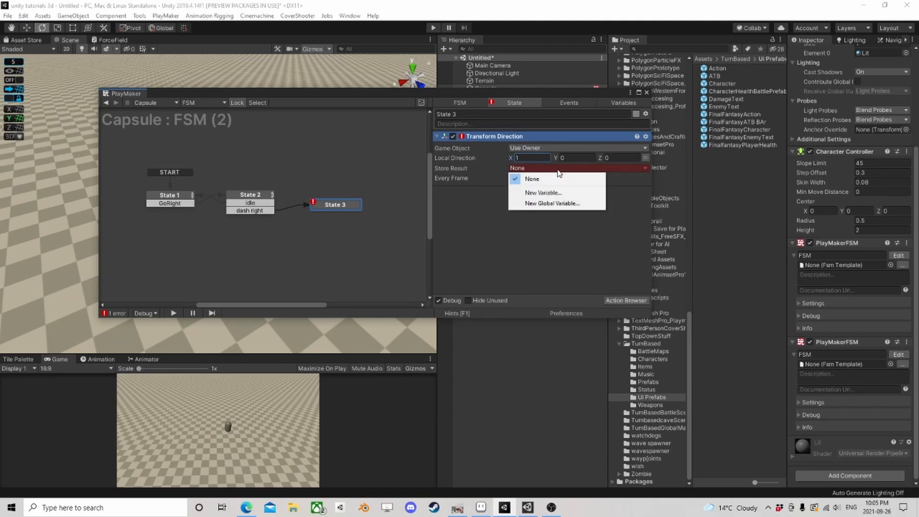
pyautogui.click(543, 193)
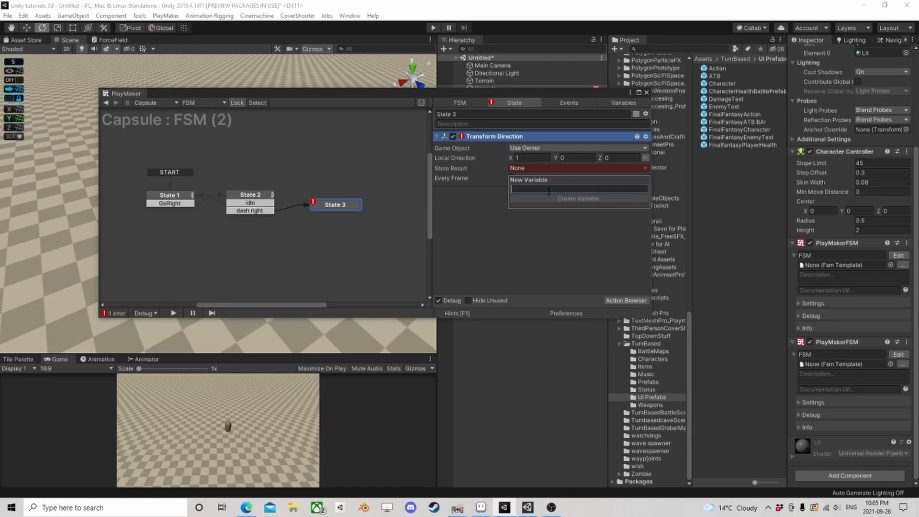
pyautogui.write('Directio')
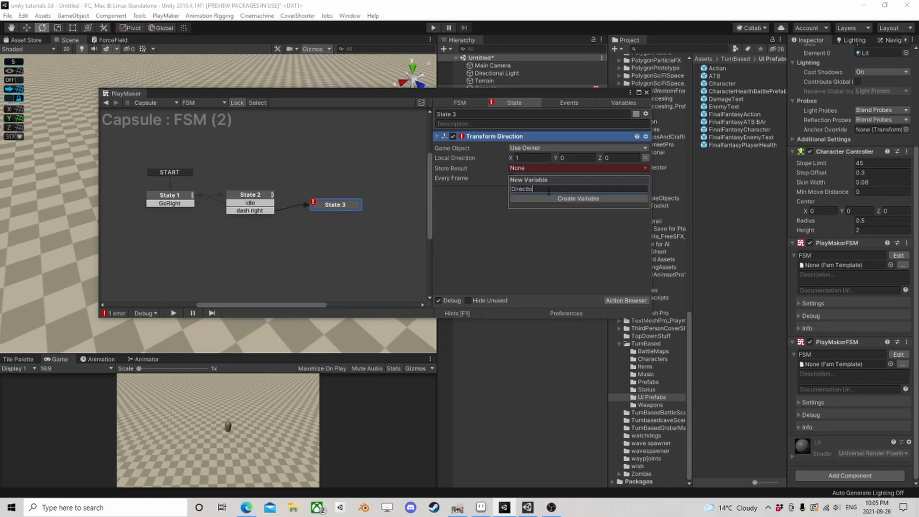
pyautogui.write('n')
pyautogui.press('Return')
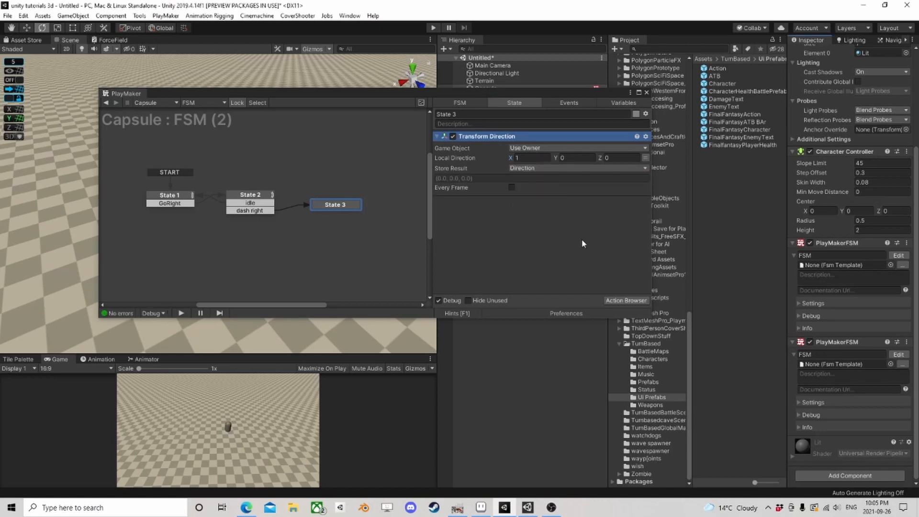
# Search the available actions for a vector multiply action
pyautogui.click(624, 300)
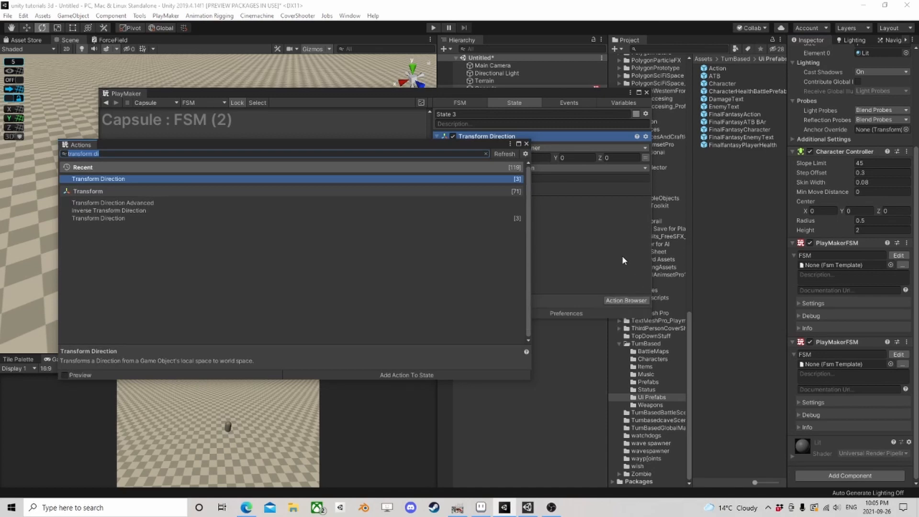
pyautogui.write('vecto')
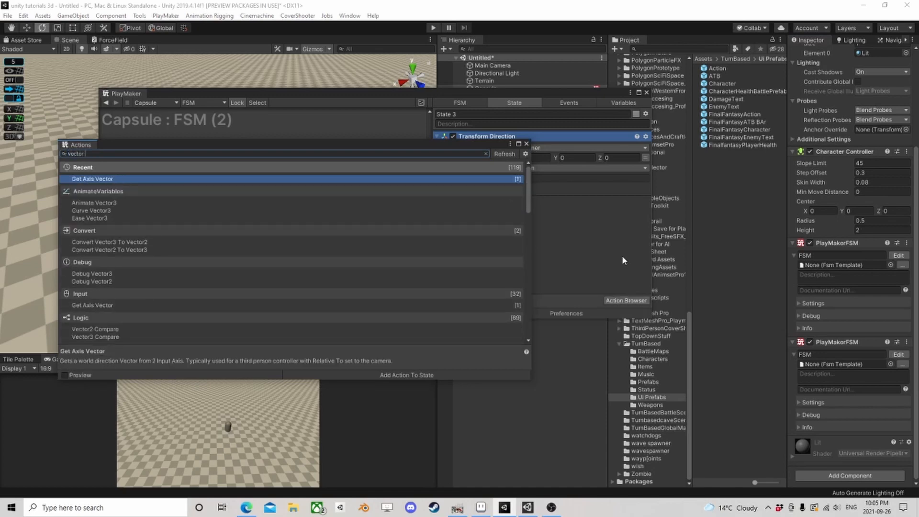
pyautogui.write('r mul')
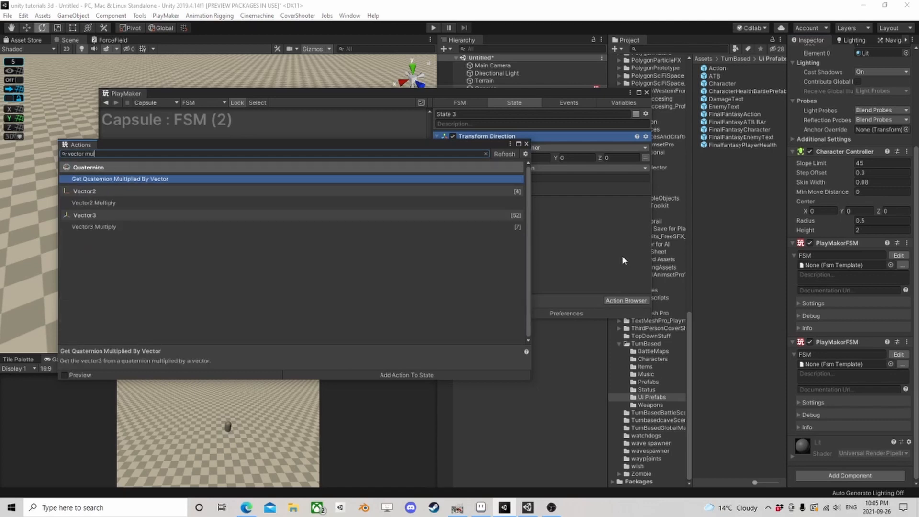
pyautogui.press('BackSpace')
pyautogui.press('BackSpace')
pyautogui.press('BackSpace')
pyautogui.press('BackSpace')
pyautogui.press('BackSpace')
pyautogui.press('BackSpace')
pyautogui.press('BackSpace')
pyautogui.press('BackSpace')
pyautogui.press('BackSpace')
pyautogui.press('BackSpace')
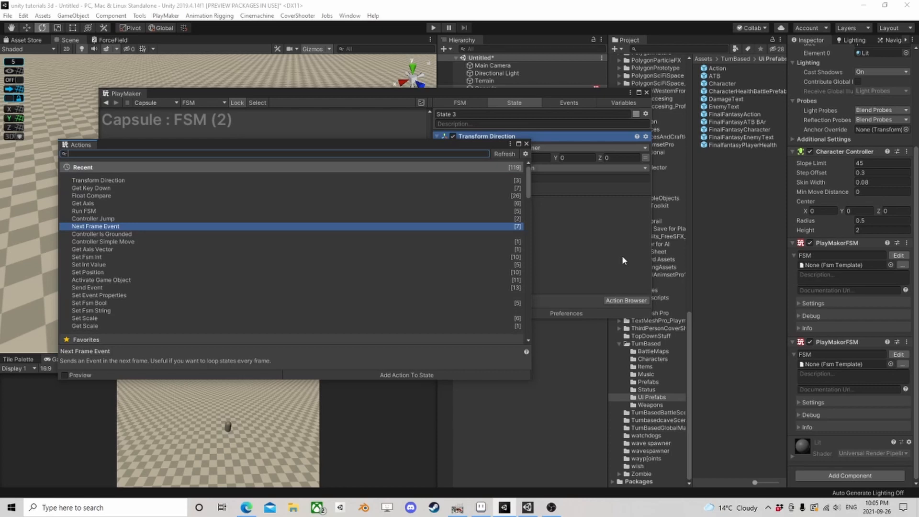
# Add a Controller Move action to State 3 and place it below Transform Direction
pyautogui.write('sim')
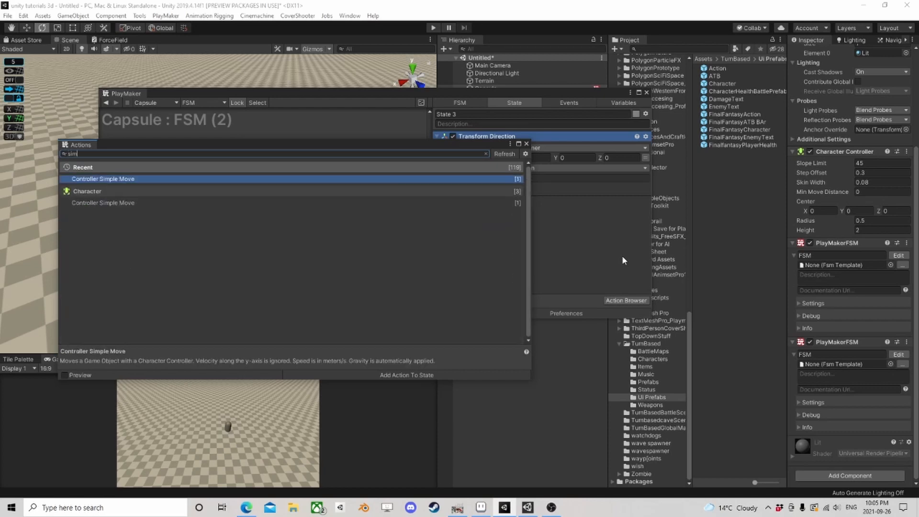
pyautogui.press('BackSpace')
pyautogui.press('BackSpace')
pyautogui.press('BackSpace')
pyautogui.write('move')
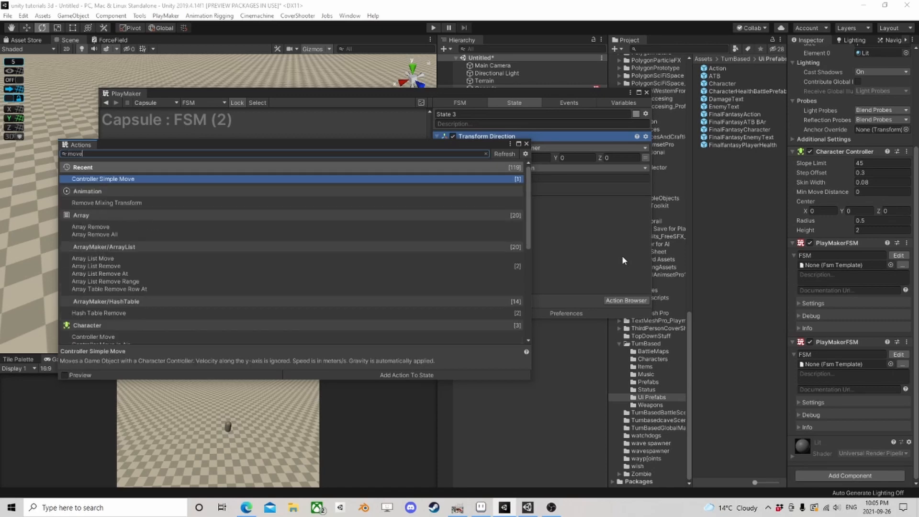
pyautogui.press('Down')
pyautogui.press('Down')
pyautogui.press('Down')
pyautogui.press('Down')
pyautogui.press('Down')
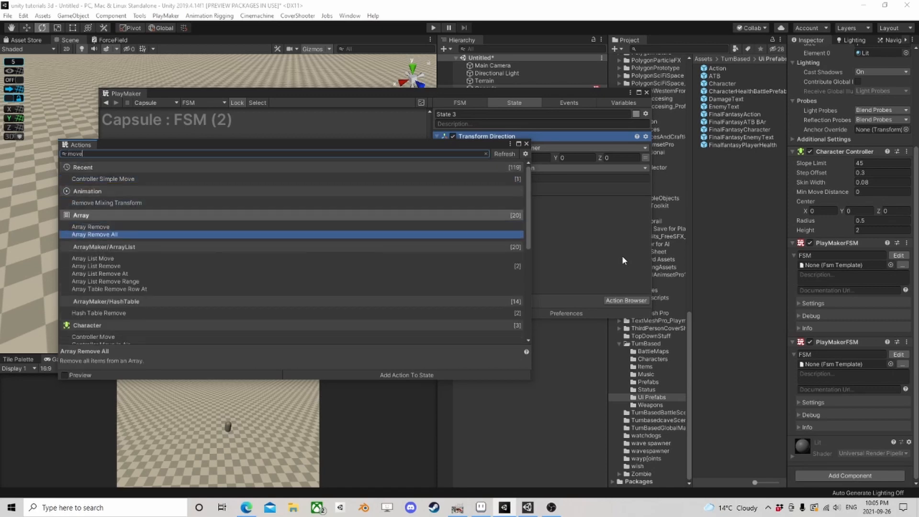
pyautogui.press('Down')
pyautogui.press('Down')
pyautogui.press('Down')
pyautogui.press('Down')
pyautogui.press('Down')
pyautogui.press('Down')
pyautogui.press('Down')
pyautogui.press('Return')
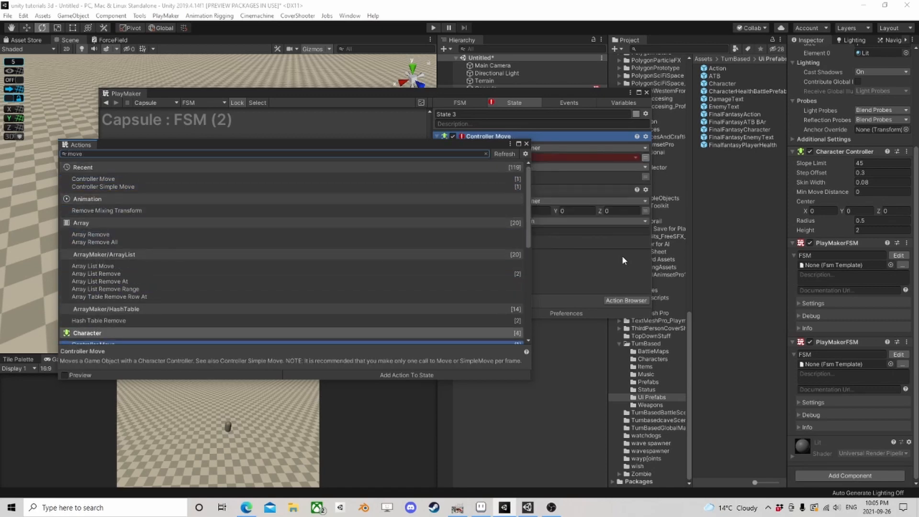
pyautogui.click(526, 143)
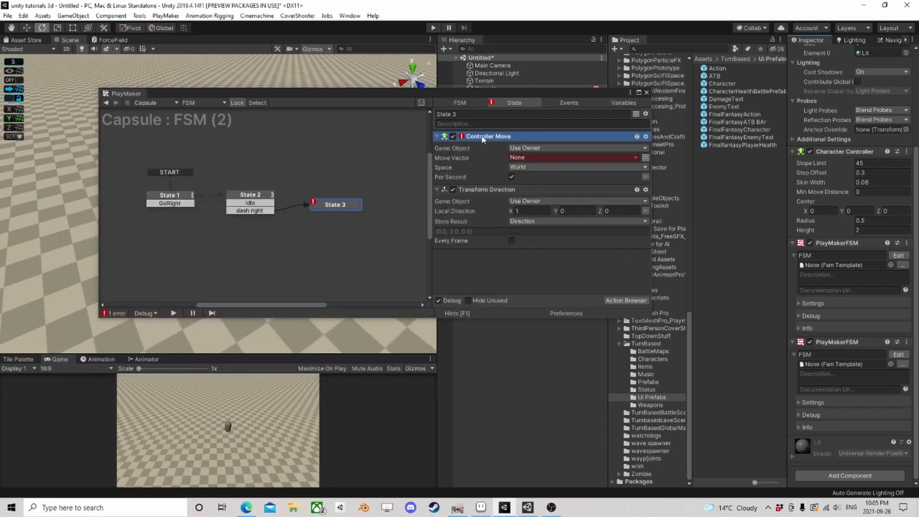
pyautogui.moveTo(483, 139); pyautogui.dragTo(524, 254)
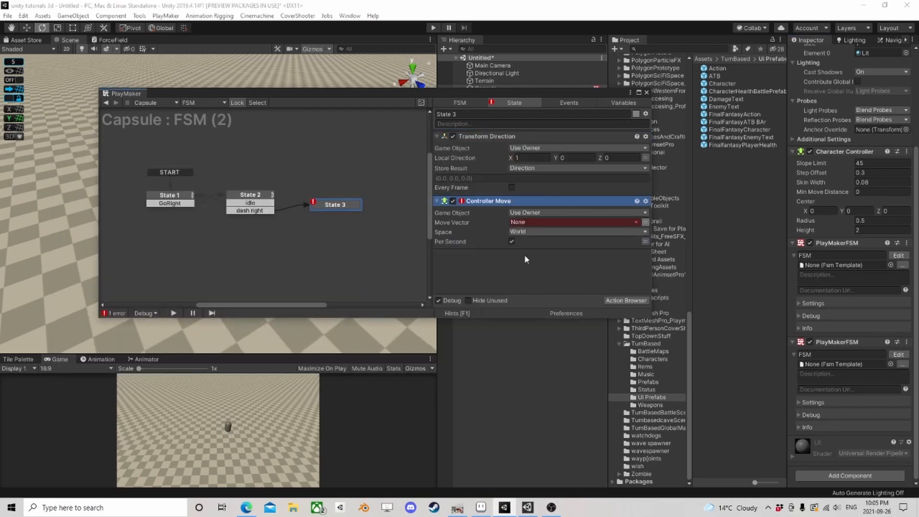
# Set Controller Move's Move Vector to the Direction variable and Transform Direction's local X to 10
pyautogui.click(522, 222)
pyautogui.click(545, 241)
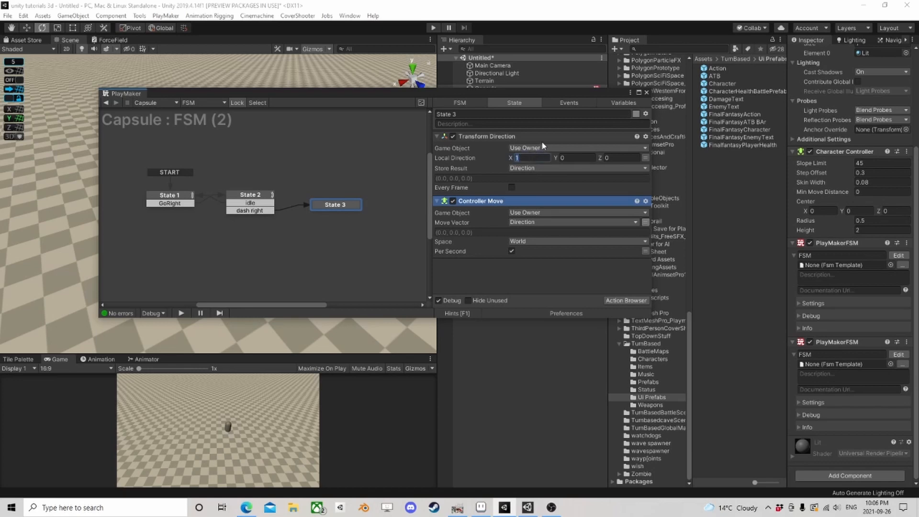
pyautogui.write('10')
# Add a Wait action to State 3 and set its time to 0.5
pyautogui.click(626, 300)
pyautogui.write('wa')
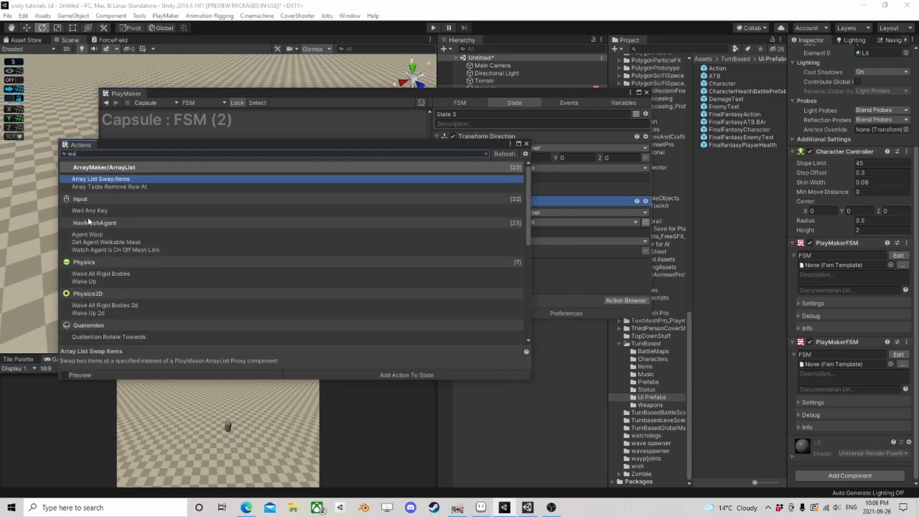
pyautogui.write('it')
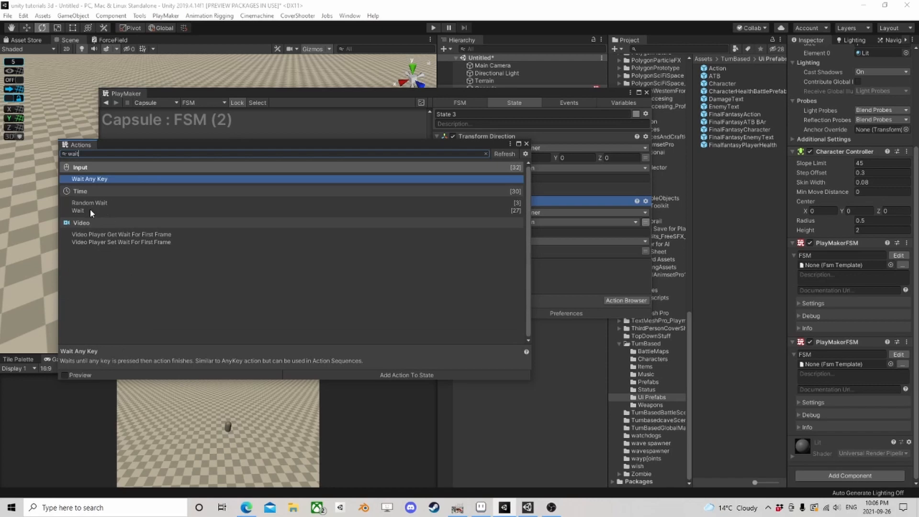
pyautogui.click(90, 210)
pyautogui.doubleClick(90, 211)
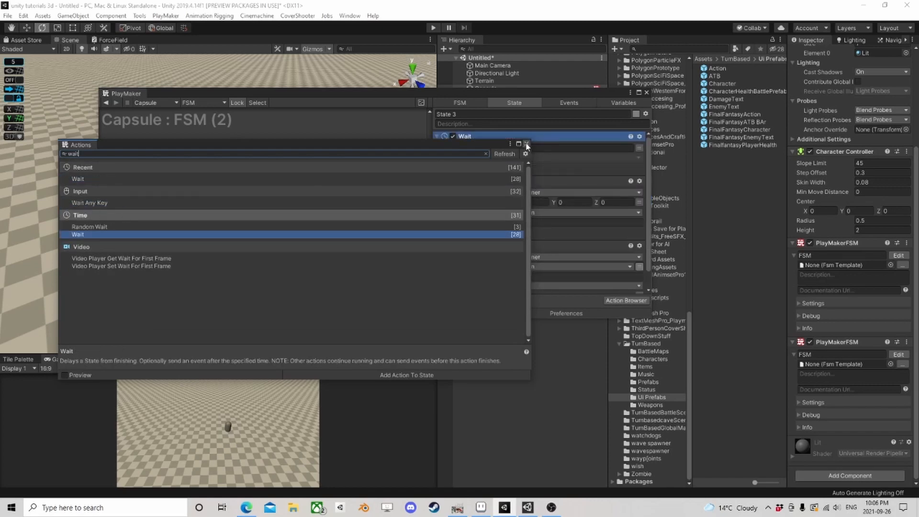
pyautogui.click(551, 149)
pyautogui.press('BackSpace')
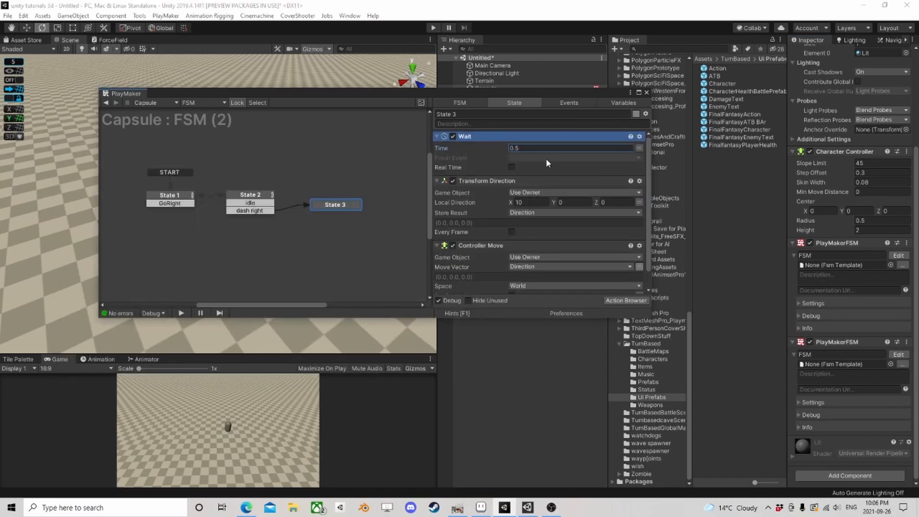
# Have State 3's Wait send a FINISHED event and link that transition to a new State 4
pyautogui.click(547, 158)
pyautogui.click(343, 204)
pyautogui.keyDown('ctrl'); pyautogui.click(345, 205); pyautogui.keyUp('ctrl')
pyautogui.click(548, 159)
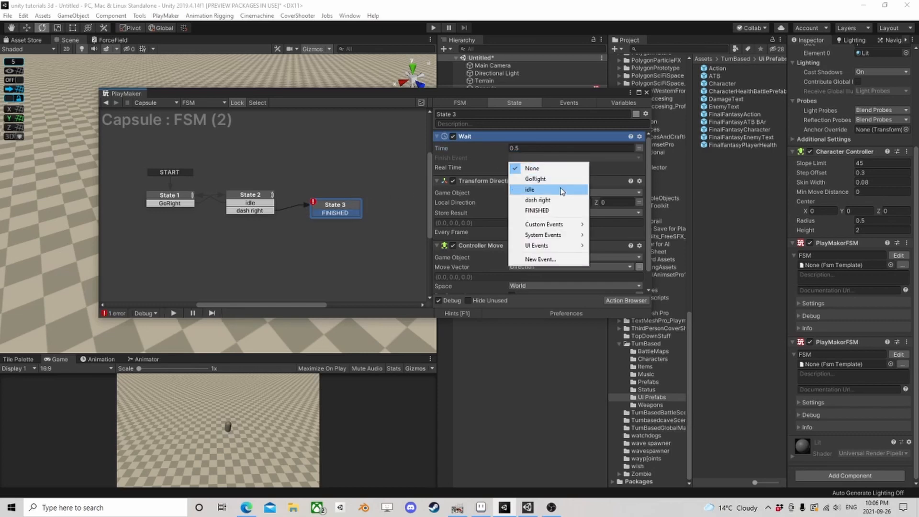
pyautogui.click(545, 212)
pyautogui.moveTo(340, 213); pyautogui.dragTo(349, 244)
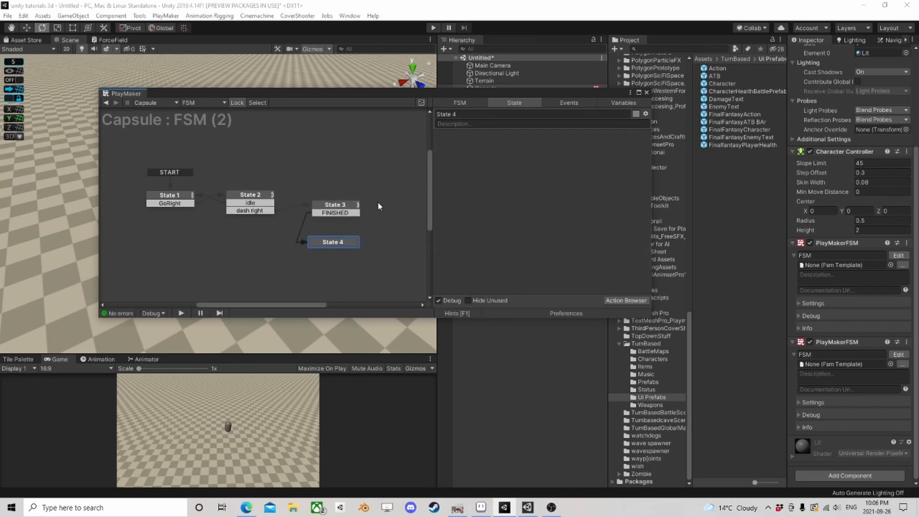
# Save the capsule's second FSM as a template named "dash right"
pyautogui.click(646, 92)
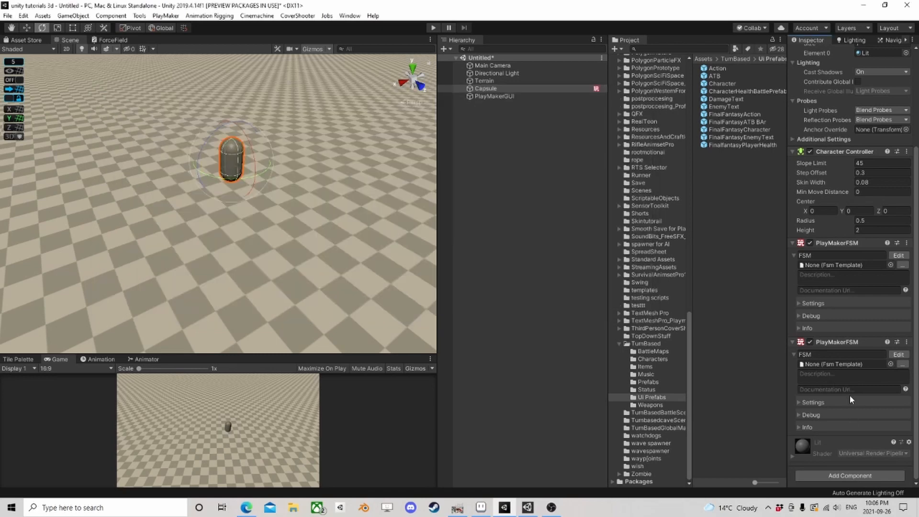
pyautogui.rightClick(838, 344)
pyautogui.press('Escape')
pyautogui.click(899, 355)
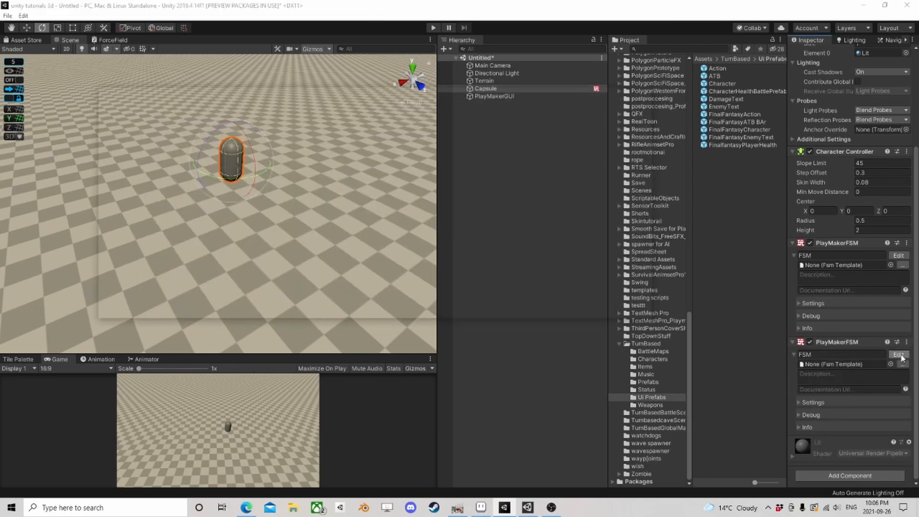
pyautogui.rightClick(227, 236)
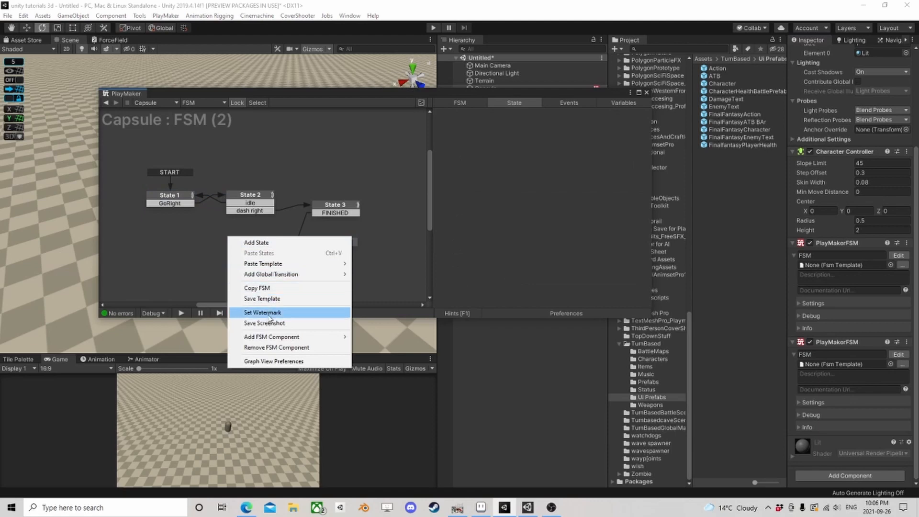
pyautogui.click(263, 298)
pyautogui.write('dash')
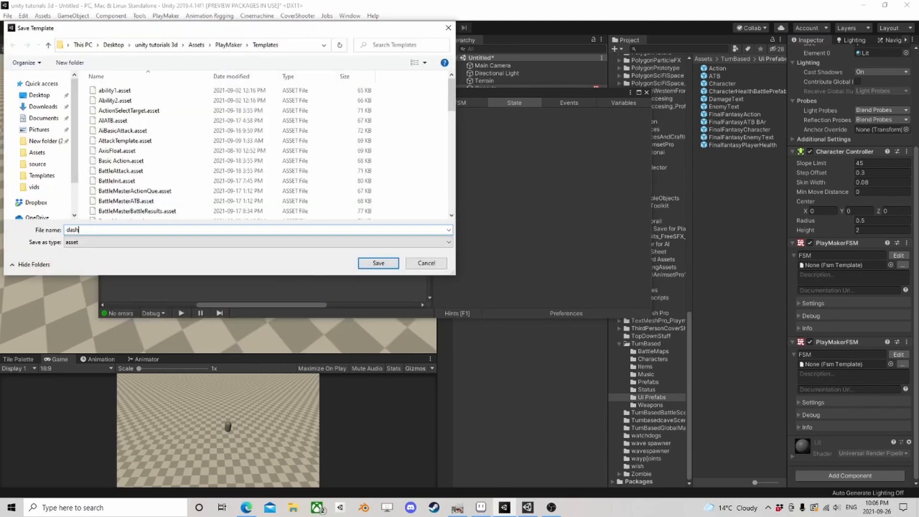
pyautogui.write(' right')
pyautogui.press('Return')
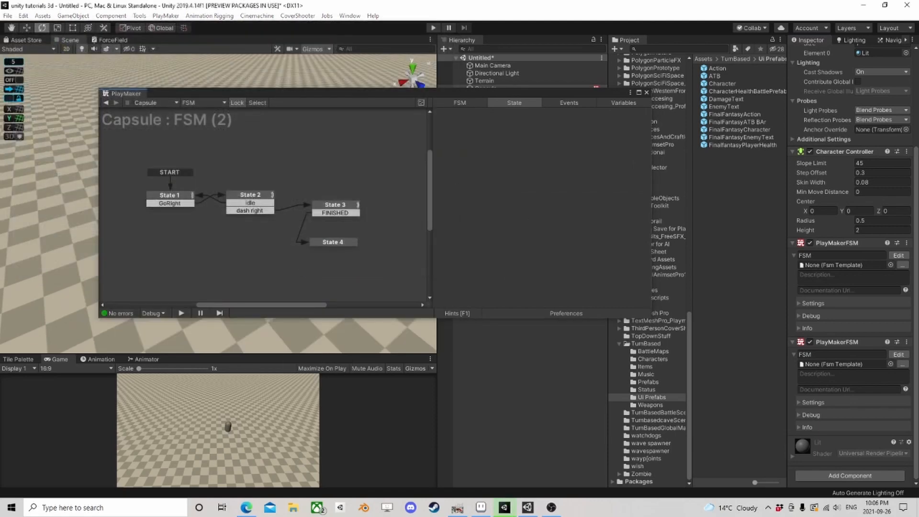
pyautogui.click(487, 272)
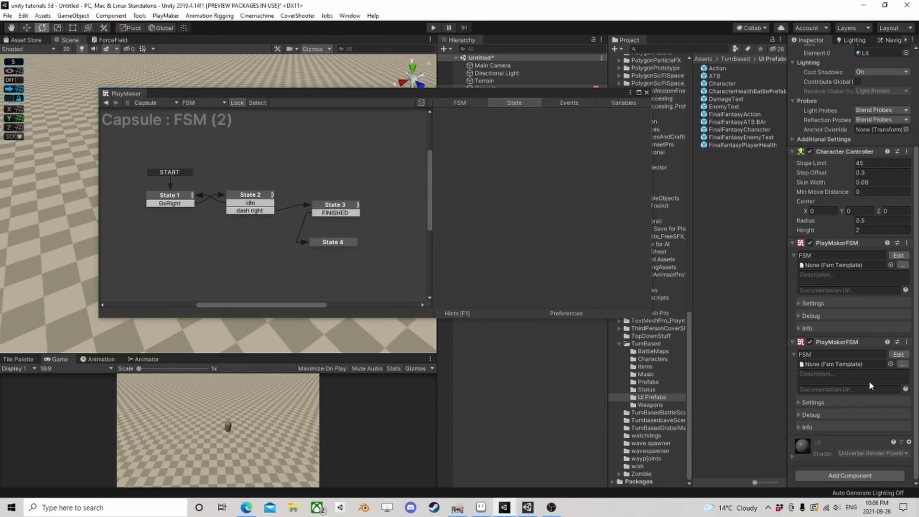
# Remove the second PlayMakerFSM component from the capsule and open its remaining FSM for editing
pyautogui.rightClick(840, 341)
pyautogui.click(869, 362)
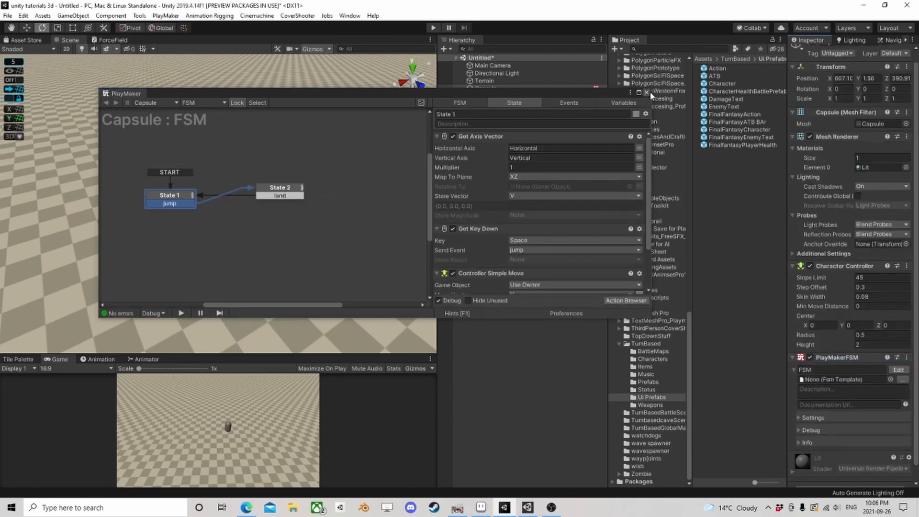
pyautogui.click(647, 93)
pyautogui.click(898, 370)
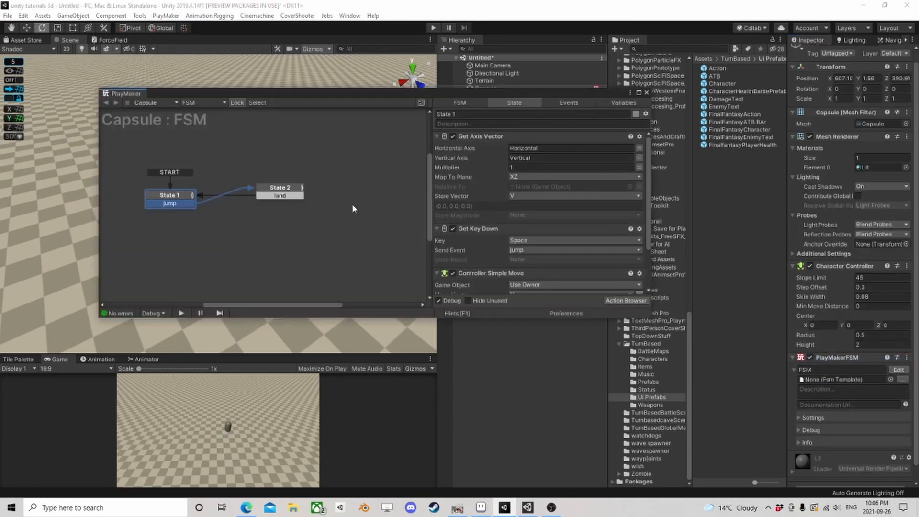
# In State 2 of the capsule's FSM, set the Run FSM action's template to dashright
pyautogui.click(290, 191)
pyautogui.scroll(-3, 521, 215)
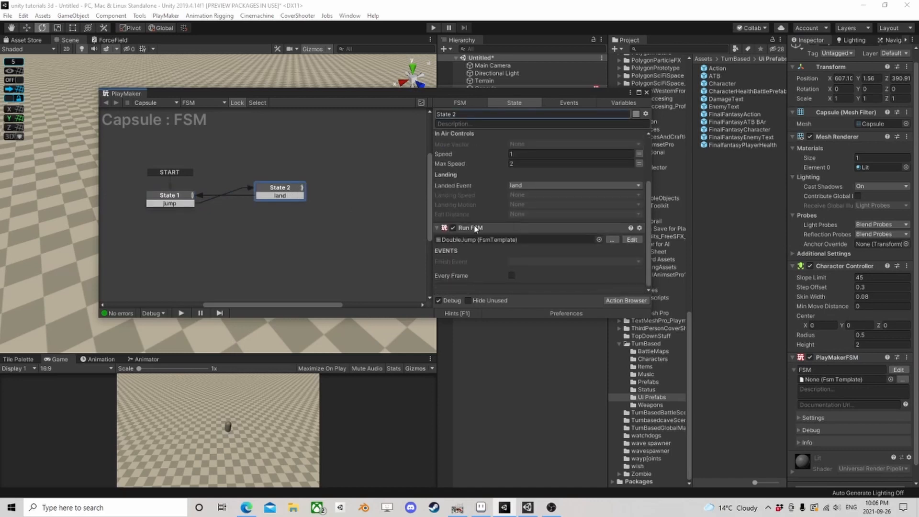
pyautogui.click(598, 240)
pyautogui.write('dash')
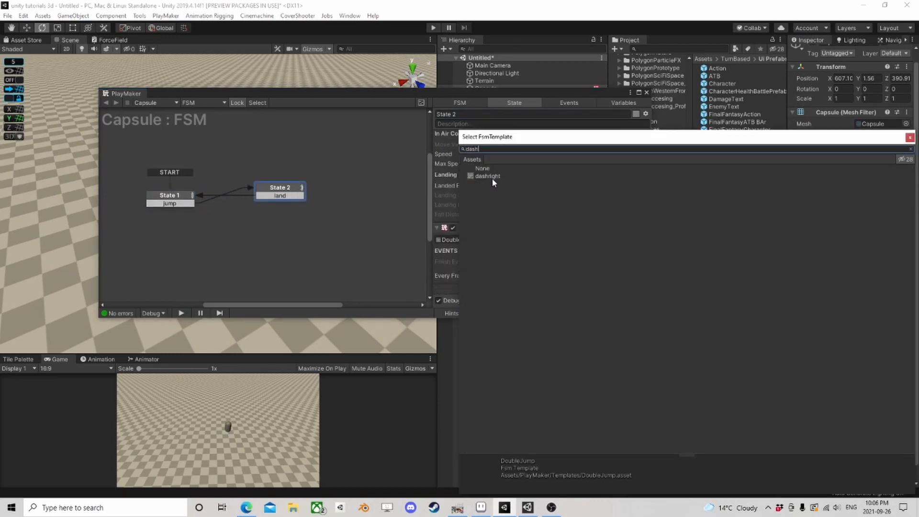
pyautogui.click(487, 177)
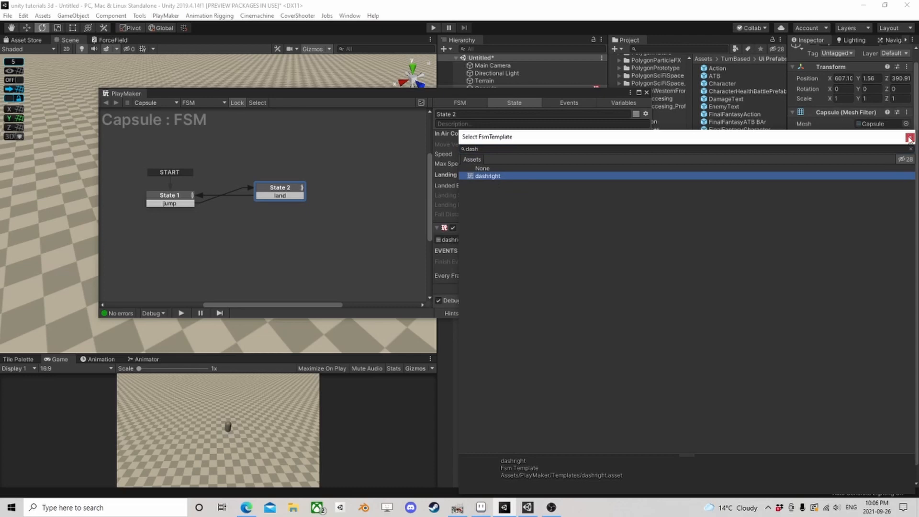
pyautogui.doubleClick(487, 176)
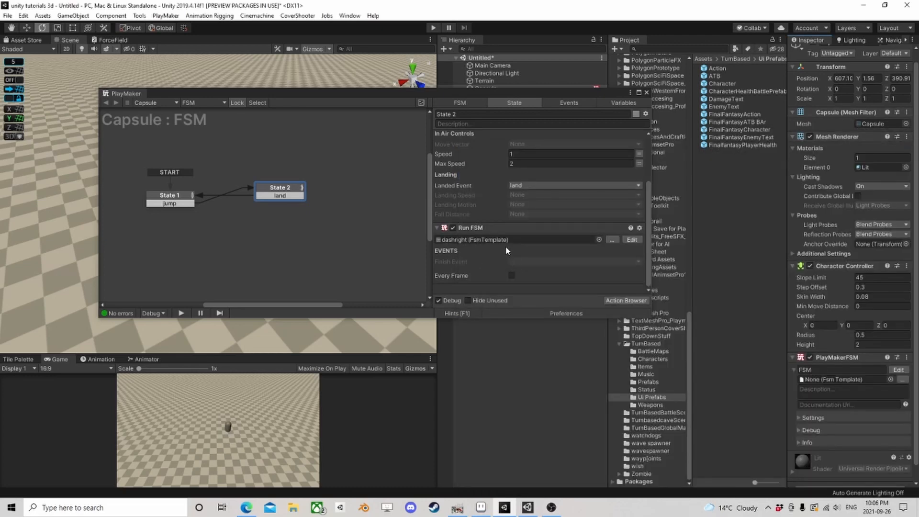
# Open the dashright template for review, check its State 2 actions, and close the PlayMaker editor
pyautogui.click(631, 239)
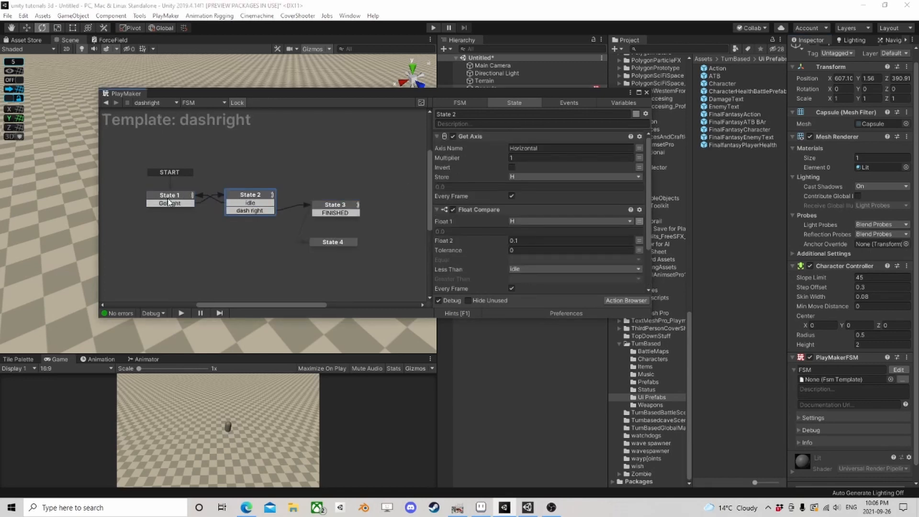
pyautogui.click(251, 195)
pyautogui.click(646, 92)
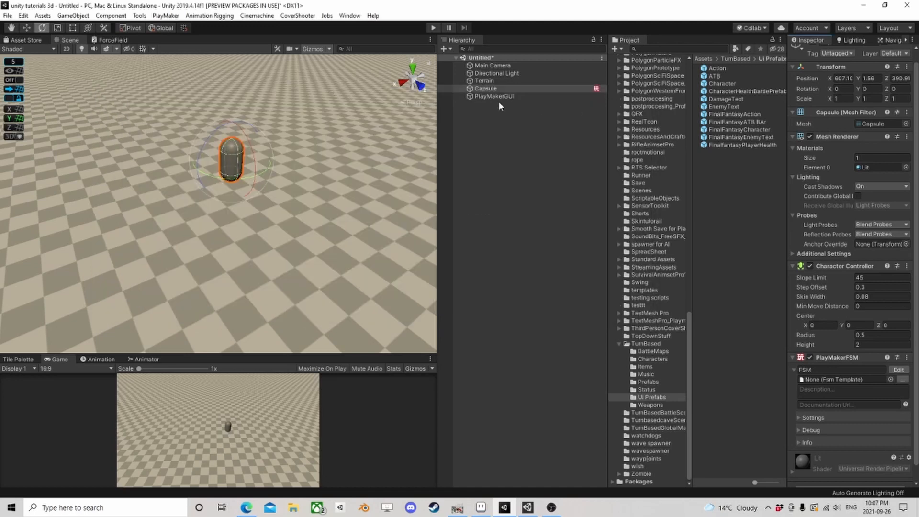
# Check State 2 of the capsule's FSM and play-test the scene with the dashright template
pyautogui.click(898, 370)
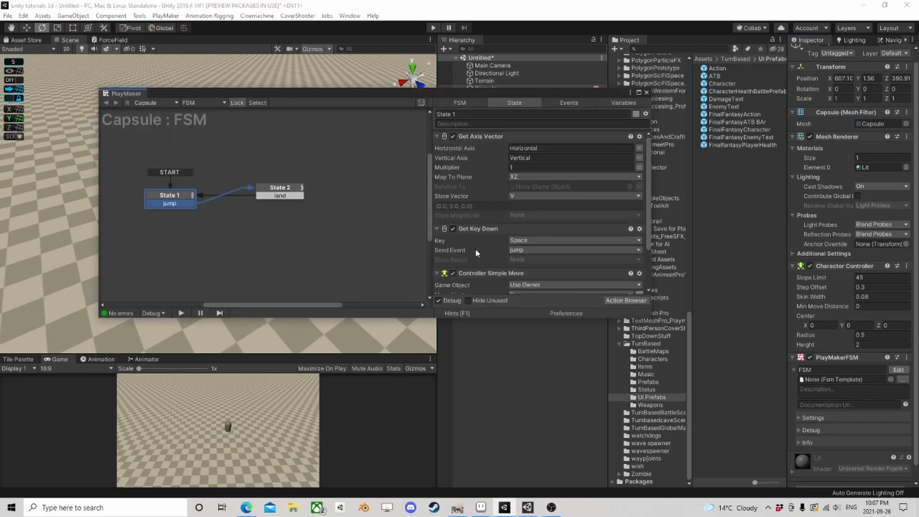
pyautogui.click(293, 194)
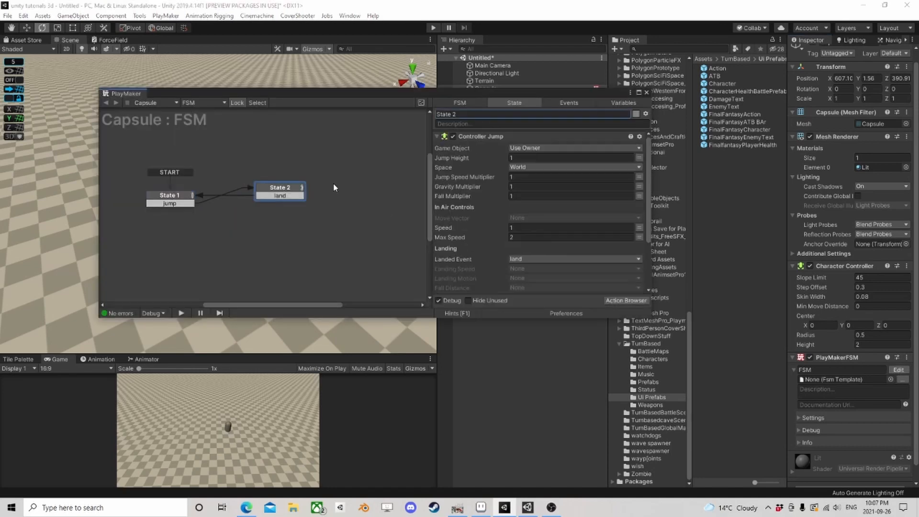
pyautogui.click(647, 93)
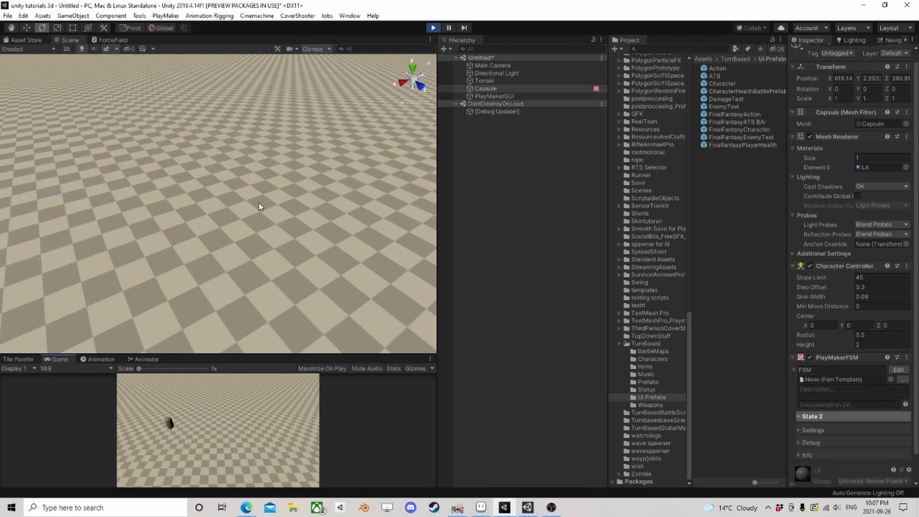
pyautogui.click(433, 28)
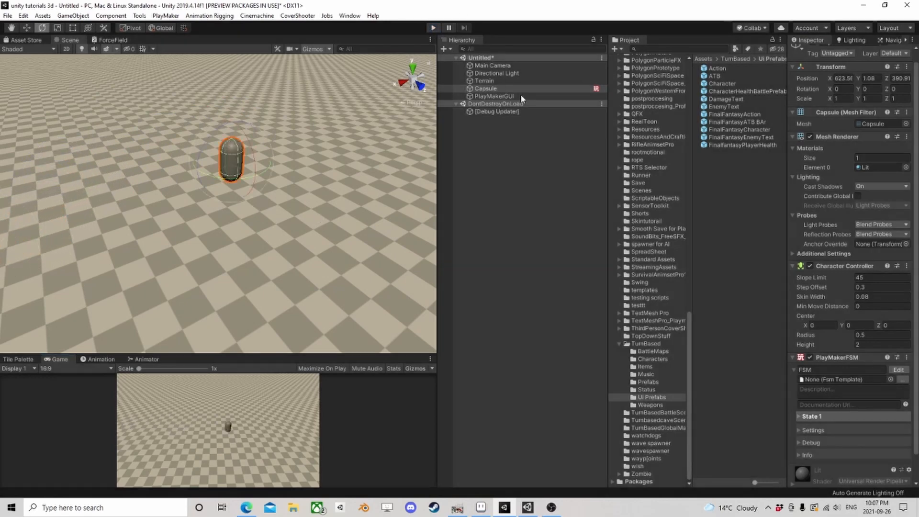
# In State 3 of the dashright template, set the Wait time to 0.3 and the Transform Direction's local X to 30
pyautogui.click(899, 370)
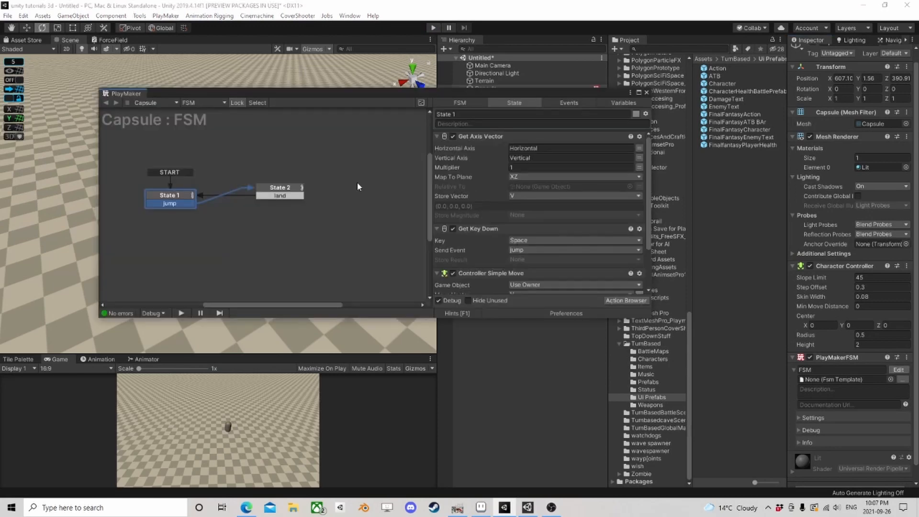
pyautogui.click(293, 191)
pyautogui.scroll(-2, 576, 254)
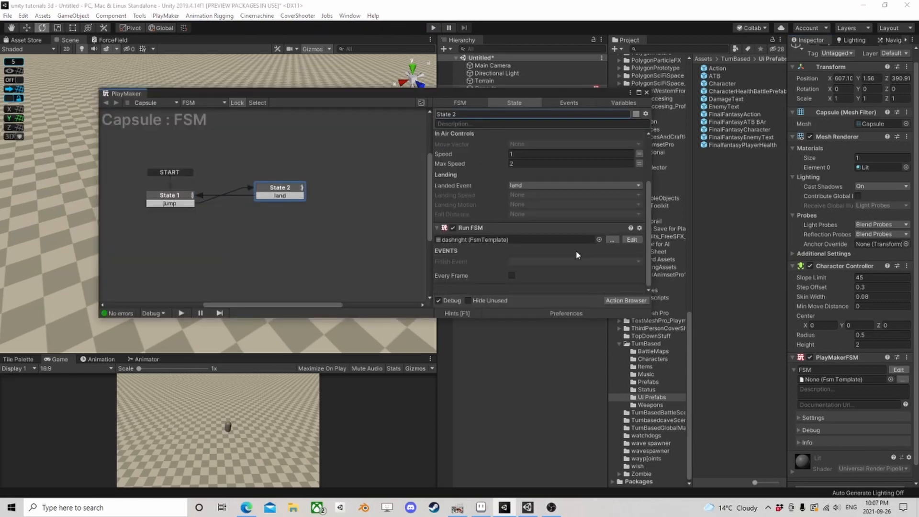
pyautogui.click(631, 240)
pyautogui.click(333, 243)
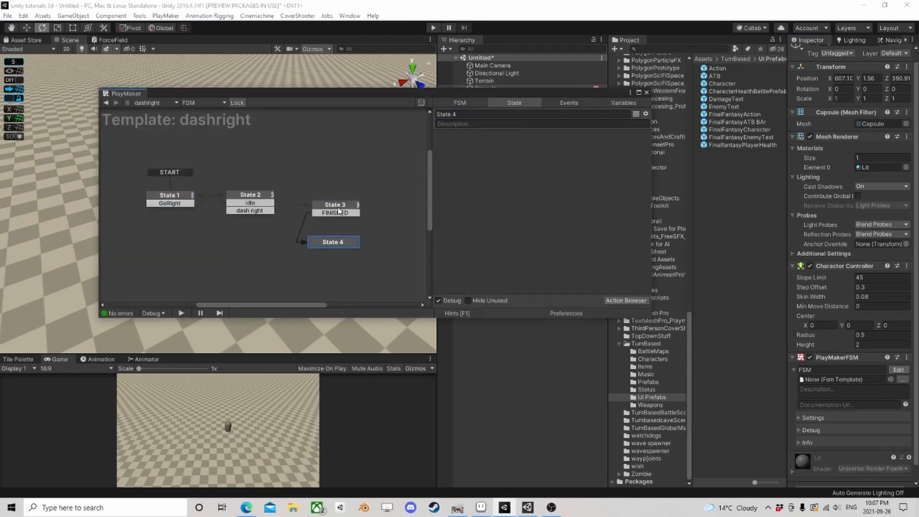
pyautogui.click(335, 206)
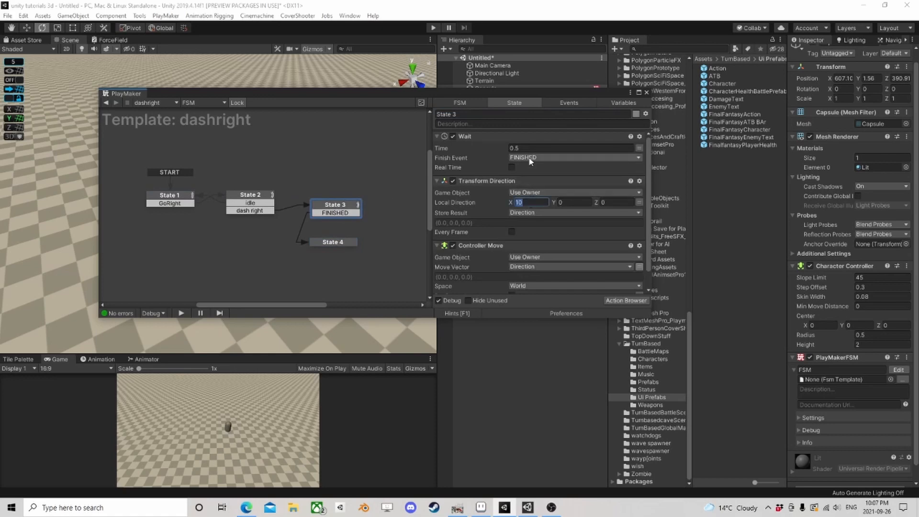
pyautogui.click(525, 148)
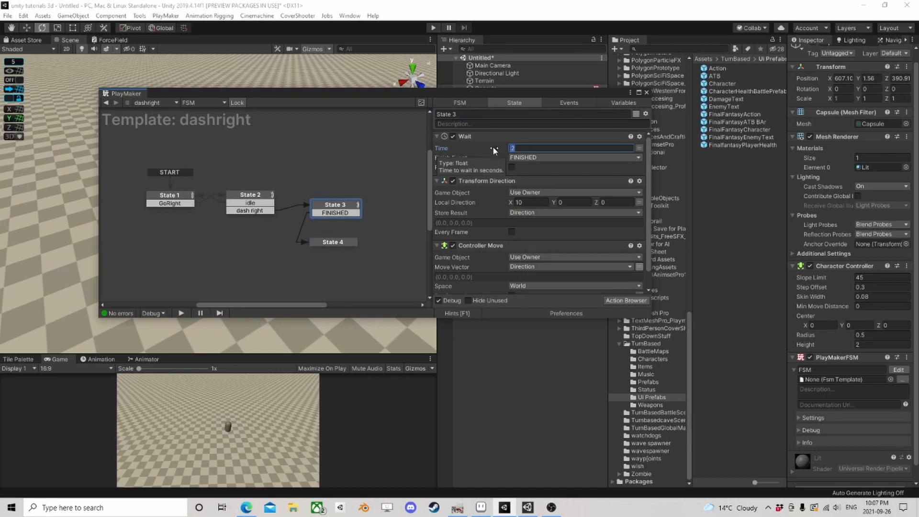
pyautogui.write('.3')
pyautogui.click(528, 203)
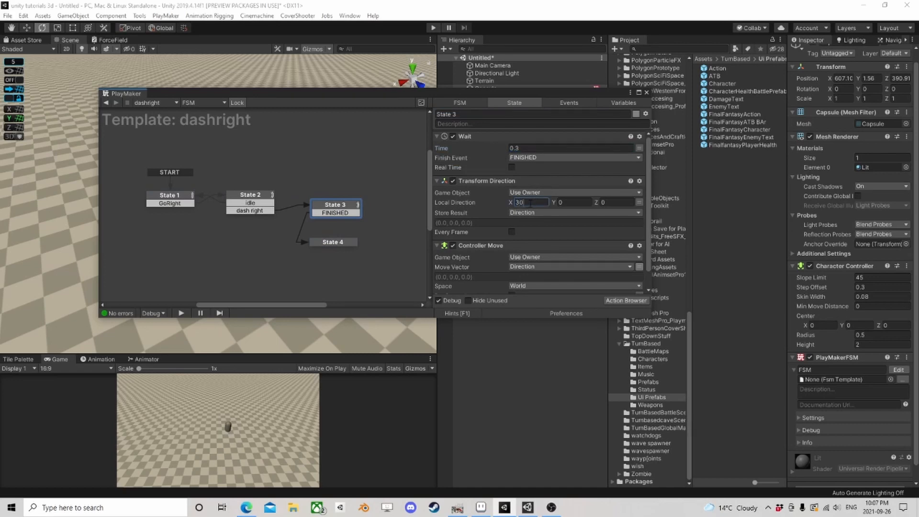
pyautogui.click(646, 93)
# Reopen the dashright template from State 2's Run FSM action and copy all four of its states
pyautogui.scroll(-1, 869, 453)
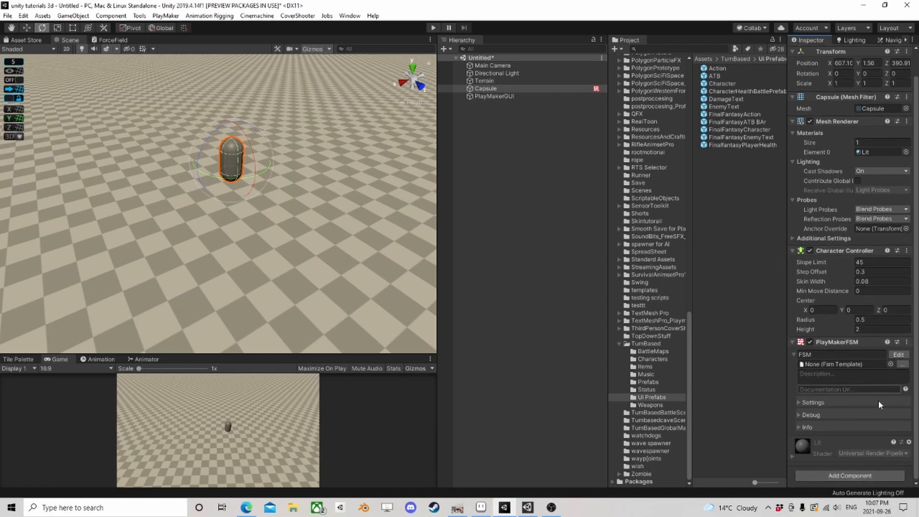
pyautogui.click(898, 355)
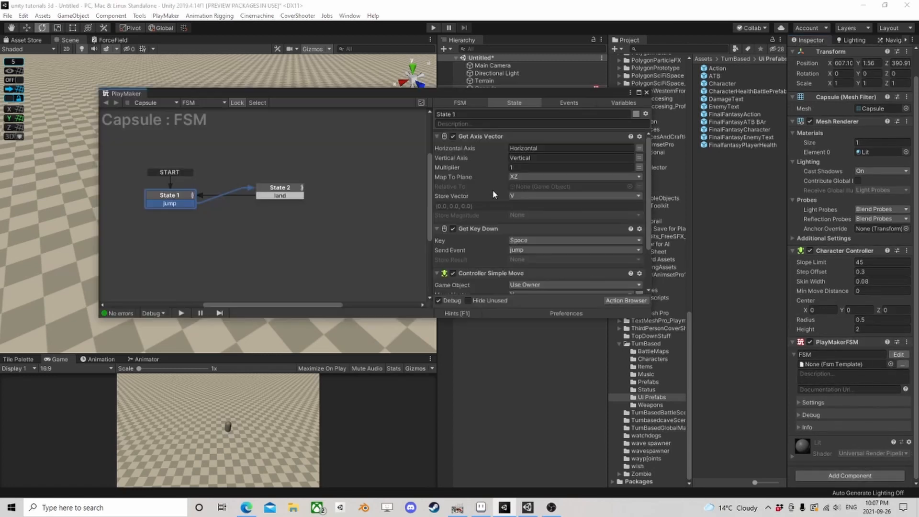
pyautogui.click(278, 190)
pyautogui.scroll(-5, 485, 211)
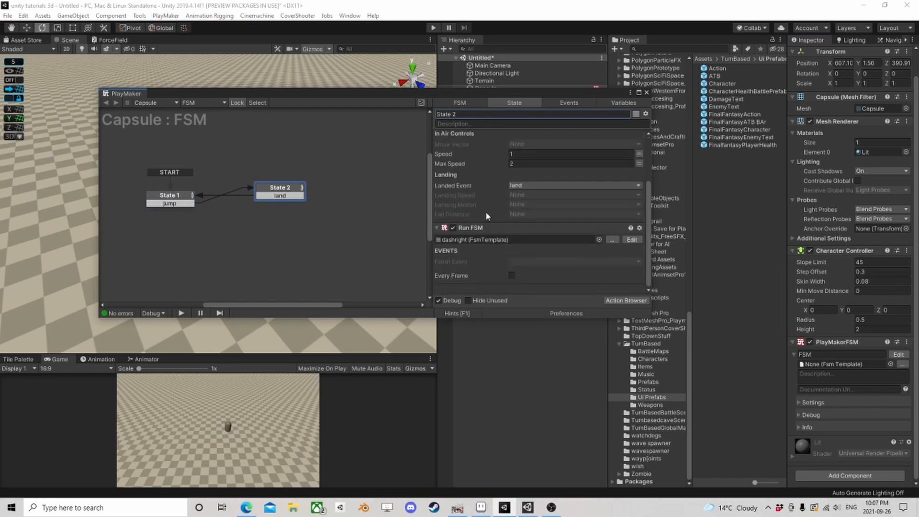
pyautogui.click(633, 240)
pyautogui.click(206, 205)
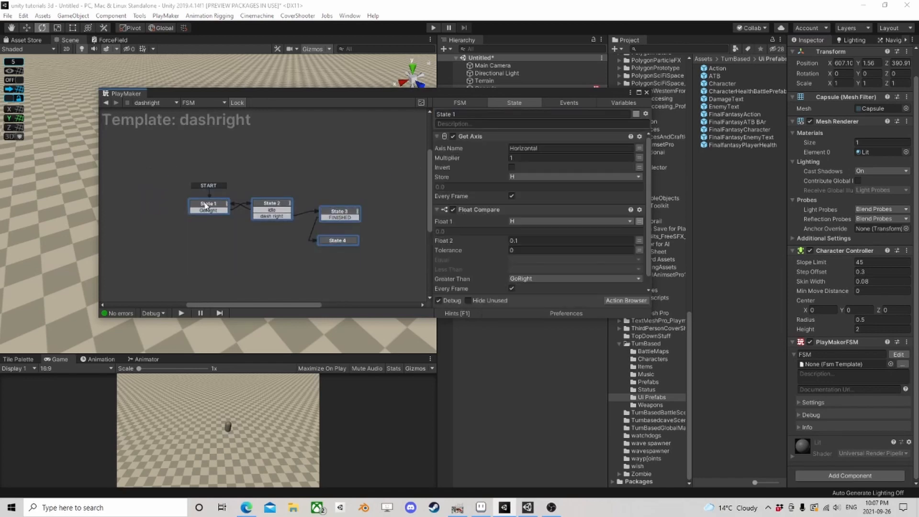
pyautogui.rightClick(206, 205)
pyautogui.click(266, 259)
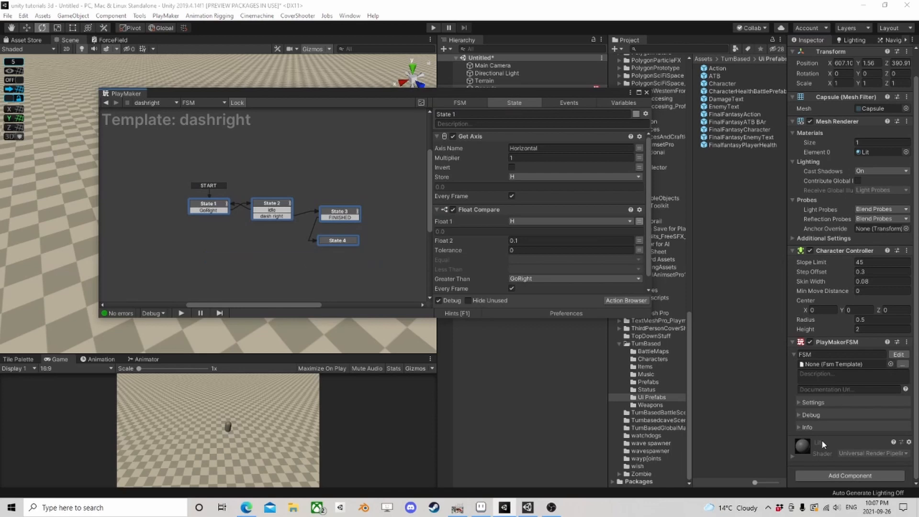
# Add a second PlayMakerFSM component to the capsule
pyautogui.click(833, 475)
pyautogui.write('fsm')
pyautogui.click(805, 402)
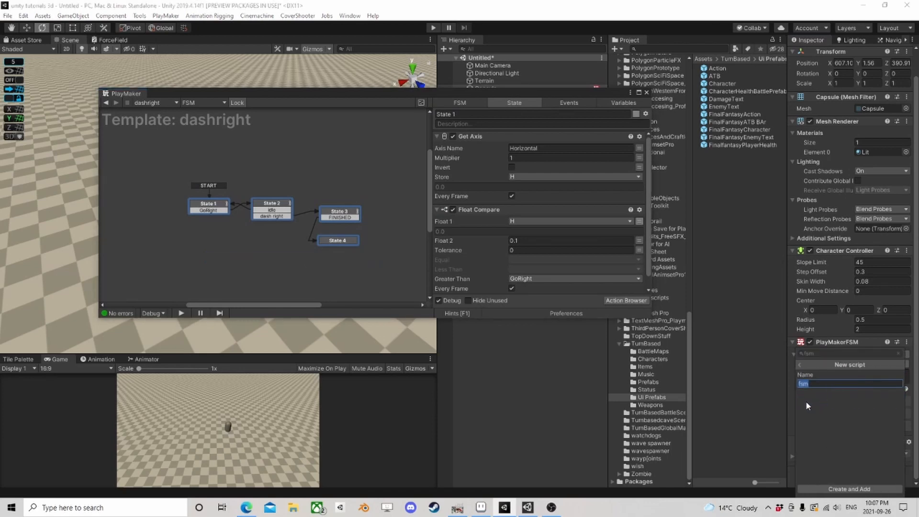
pyautogui.click(799, 365)
pyautogui.click(823, 397)
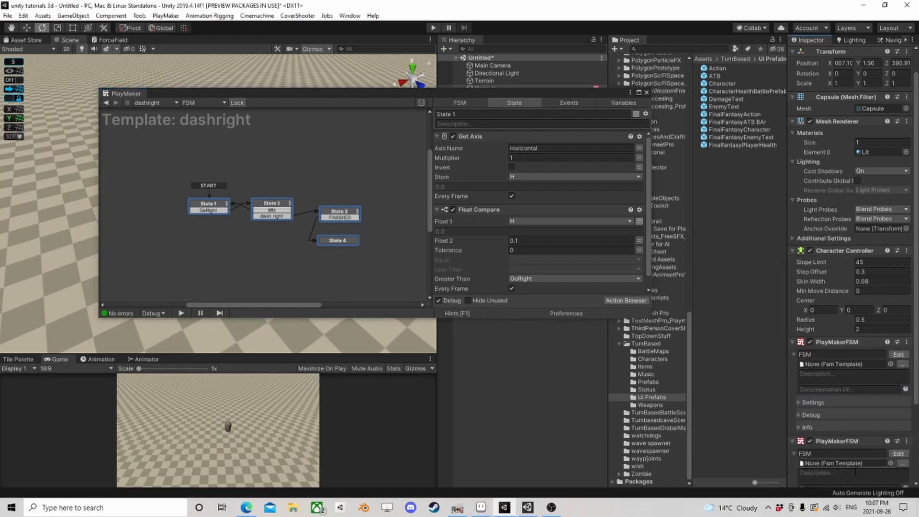
# Open the capsule's new second FSM and paste the copied dash states into its graph
pyautogui.click(898, 453)
pyautogui.rightClick(242, 198)
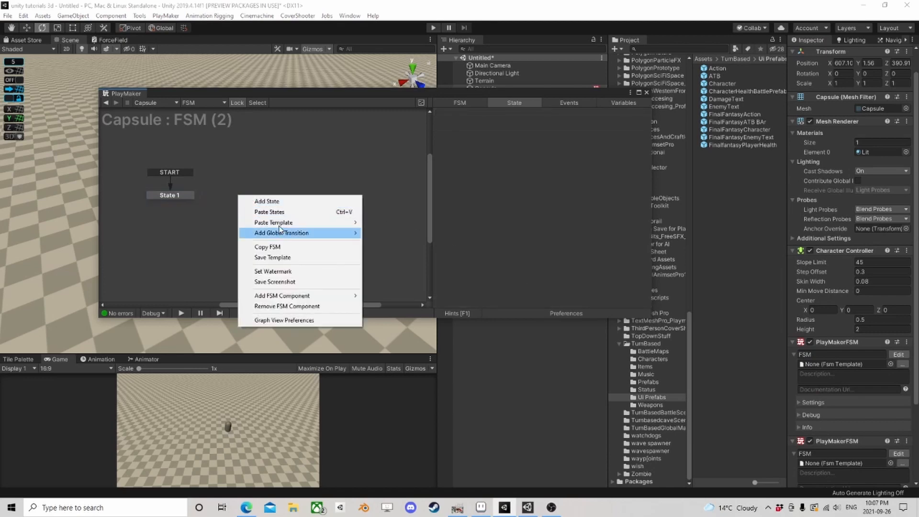
pyautogui.click(269, 212)
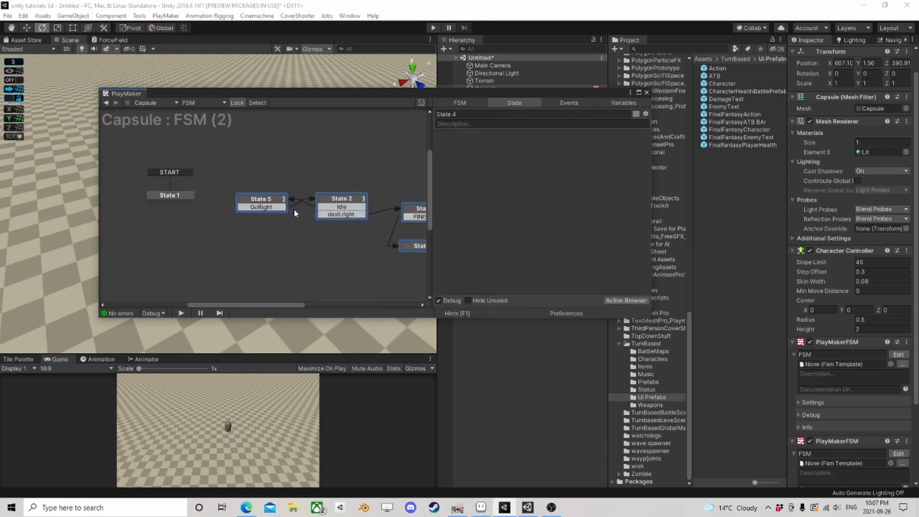
# Make the pasted GoRight state the start state and delete the empty State 1
pyautogui.rightClick(259, 203)
pyautogui.click(308, 230)
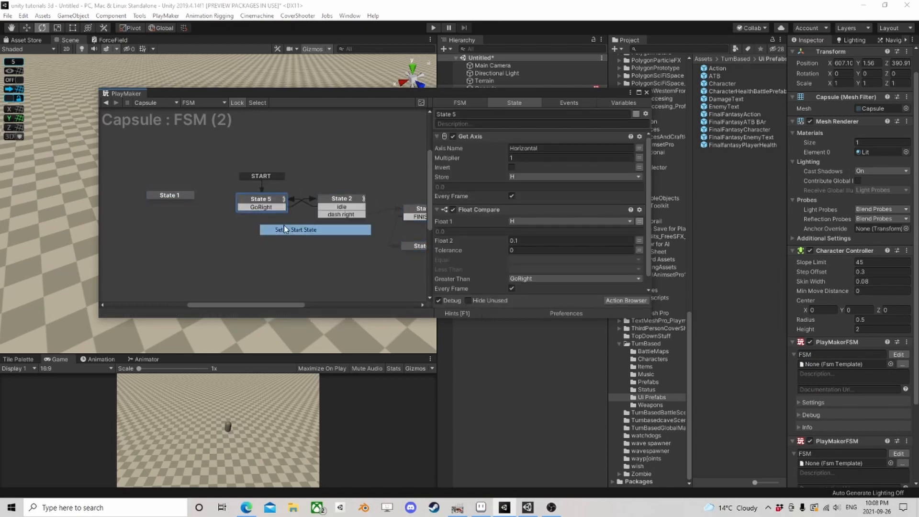
pyautogui.click(159, 199)
pyautogui.press('Delete')
# Set Float Compare's Float 2 to -0.1 in State 5 and open State 2's Float 2 value for editing
pyautogui.click(253, 201)
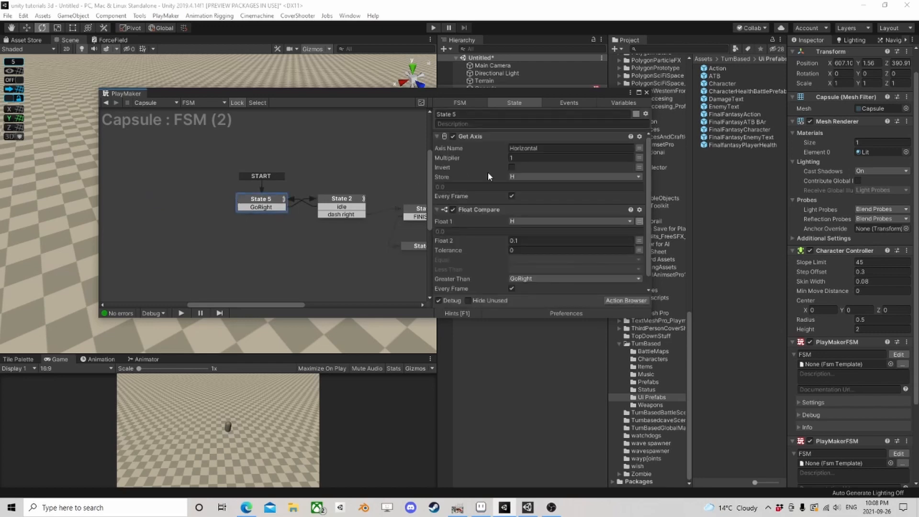
pyautogui.click(513, 240)
pyautogui.click(352, 203)
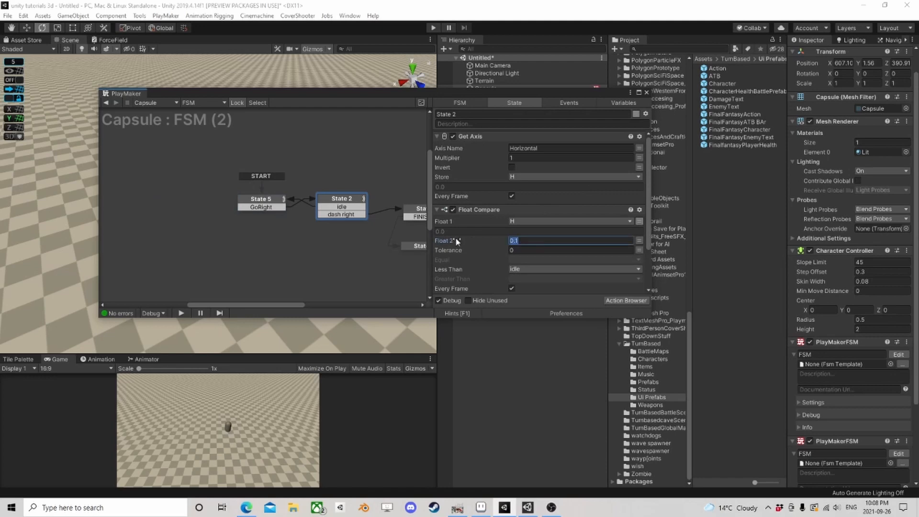
# In State 5's Float Compare, clear the Greater Than event and assign a new event named Goleft to Less Than
pyautogui.click(264, 201)
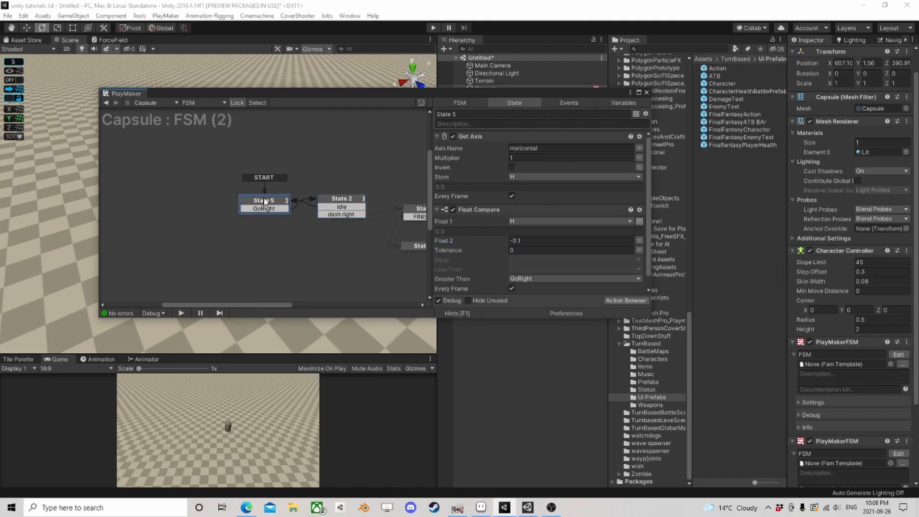
pyautogui.scroll(-1, 528, 263)
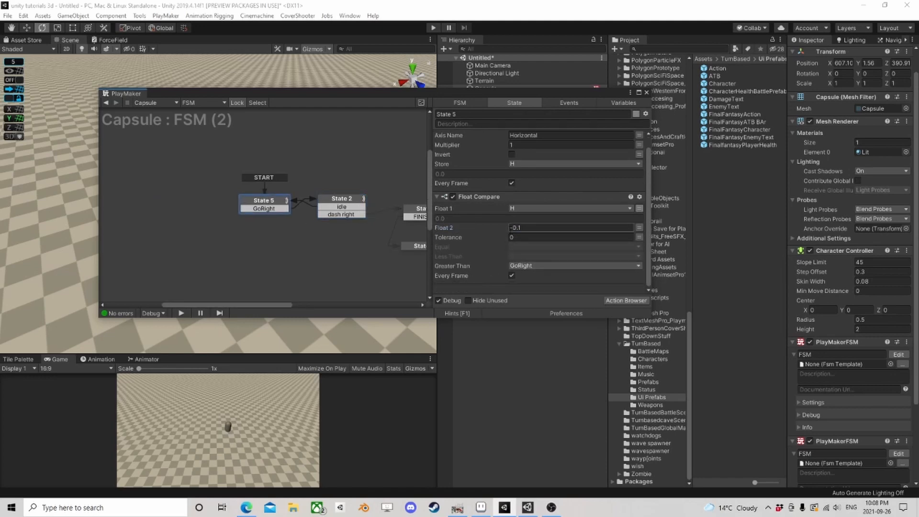
pyautogui.click(522, 265)
pyautogui.click(529, 276)
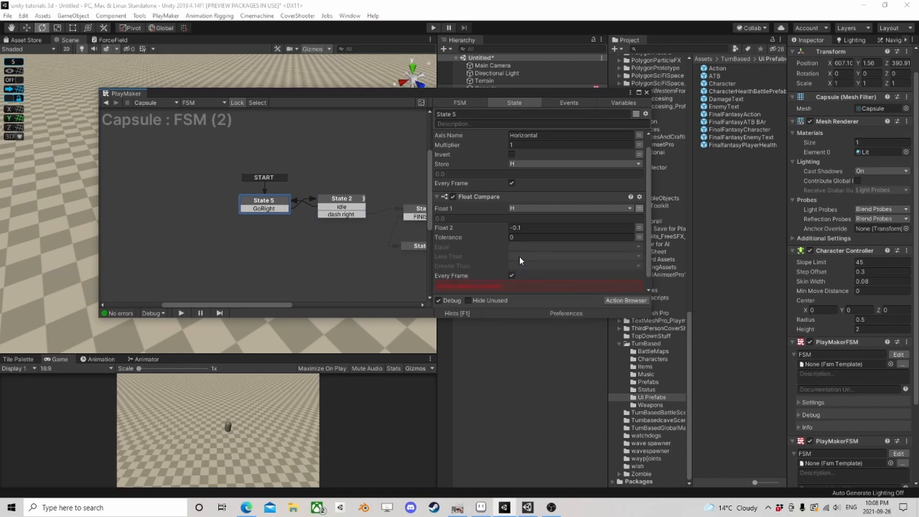
pyautogui.click(520, 257)
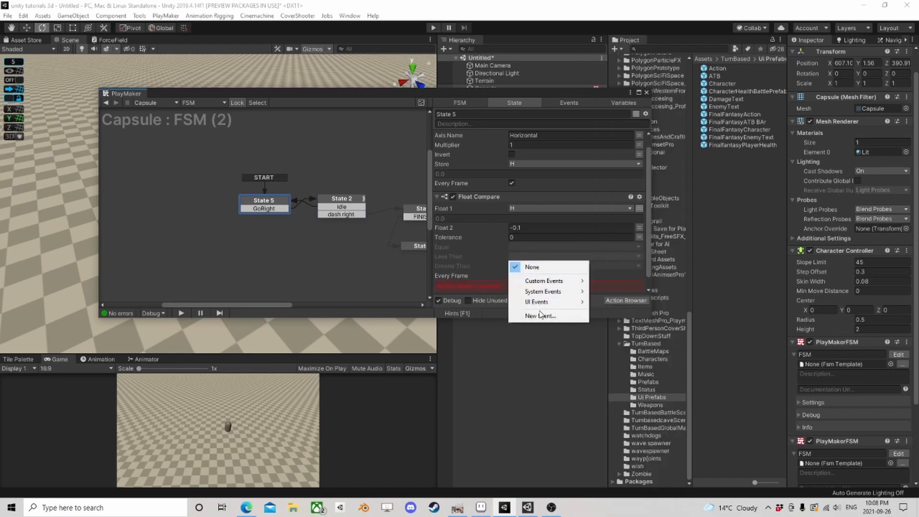
pyautogui.click(540, 316)
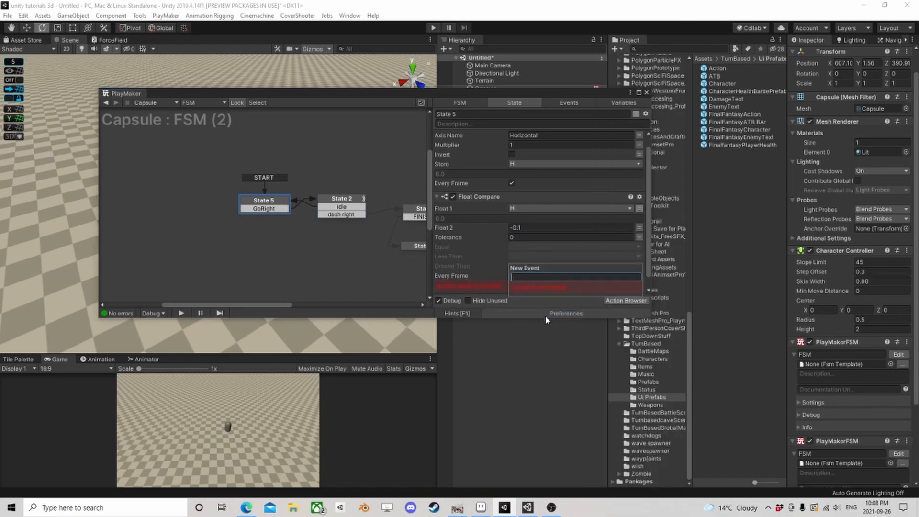
pyautogui.write('Goleft')
pyautogui.press('Return')
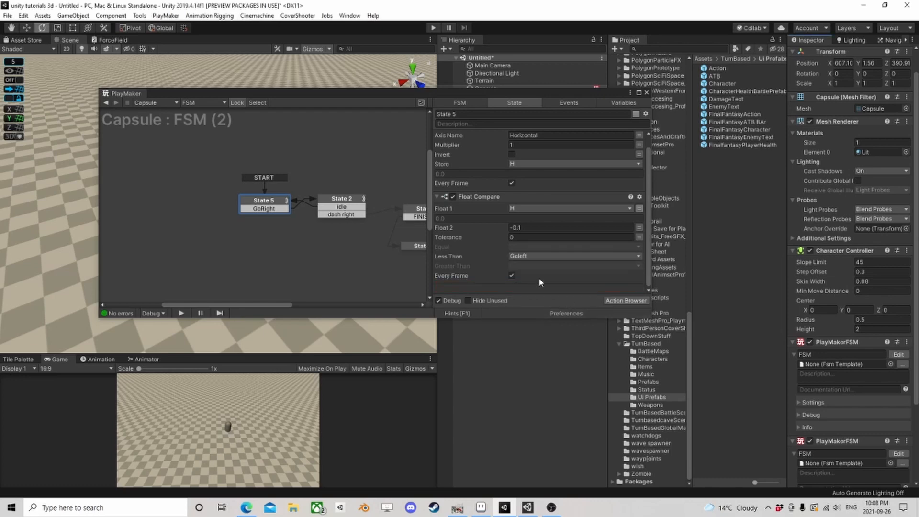
# Change State 5's GoRight transition event to Goleft
pyautogui.rightClick(266, 212)
pyautogui.moveTo(313, 231)
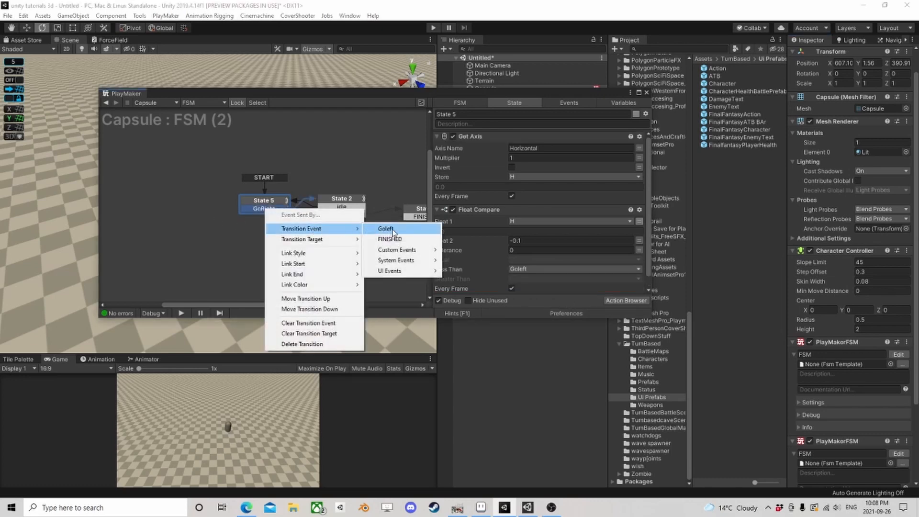
pyautogui.click(383, 232)
# In State 2's Float Compare, clear the Less Than event and assign idle to Greater Than
pyautogui.click(343, 205)
pyautogui.scroll(-2, 519, 261)
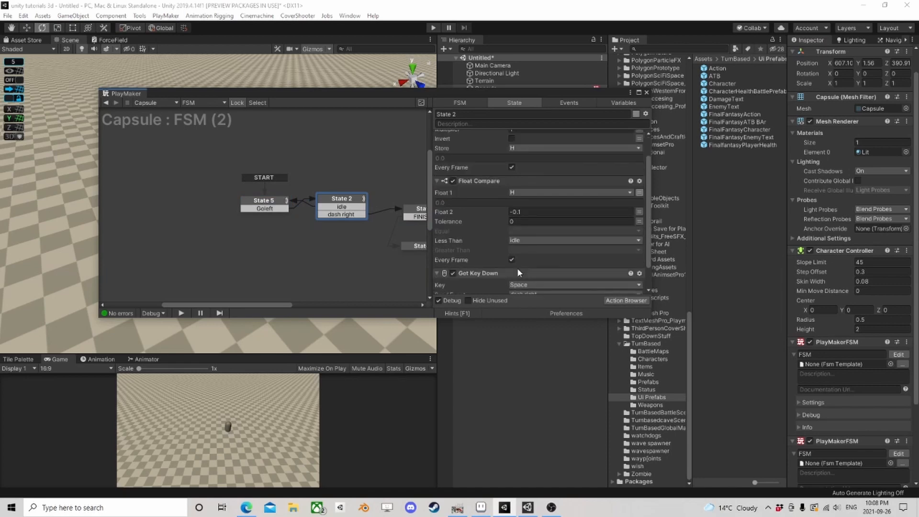
pyautogui.click(521, 239)
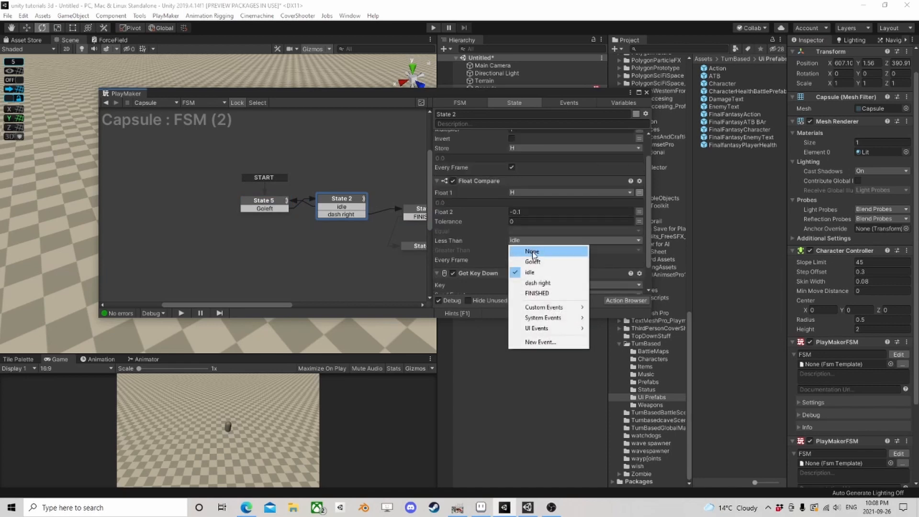
pyautogui.click(532, 246)
pyautogui.click(538, 251)
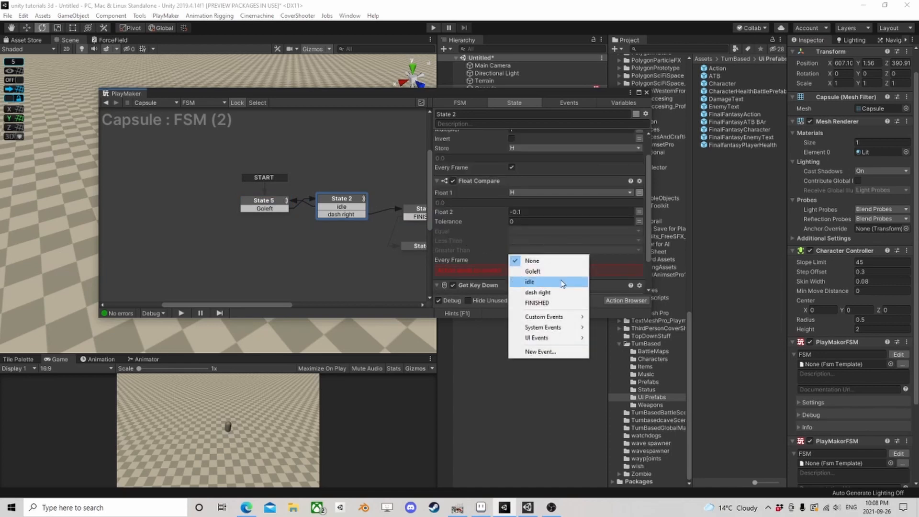
pyautogui.click(535, 278)
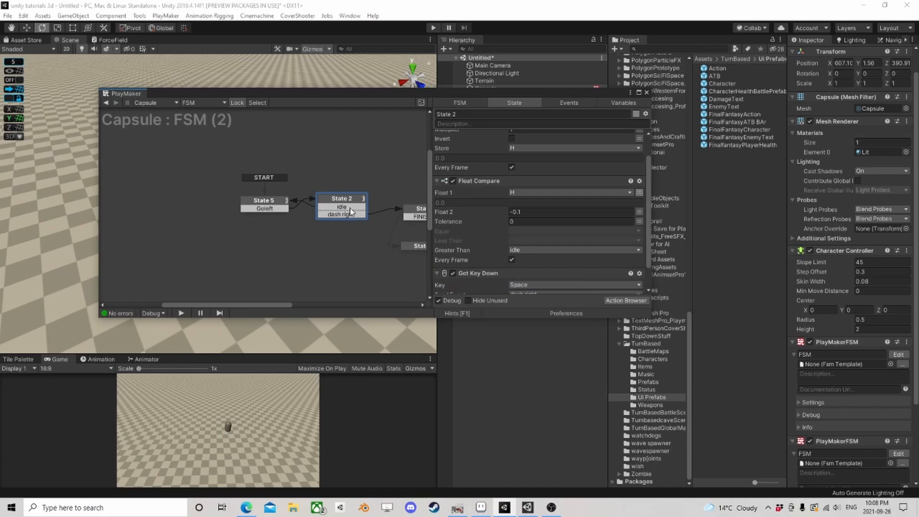
# Set the X local direction of State 3's Transform Direction action to -30
pyautogui.moveTo(350, 208); pyautogui.dragTo(279, 210, button='middle')
pyautogui.click(295, 201)
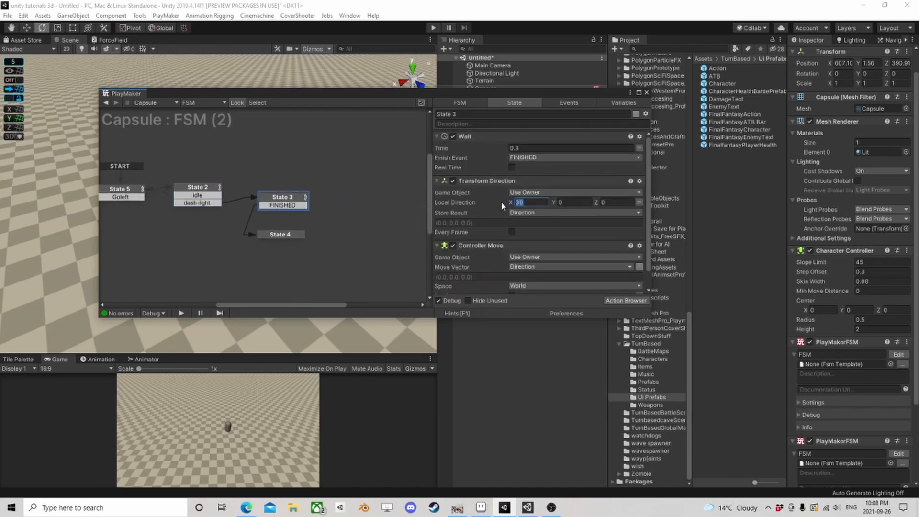
pyautogui.write('-30')
pyautogui.click(285, 235)
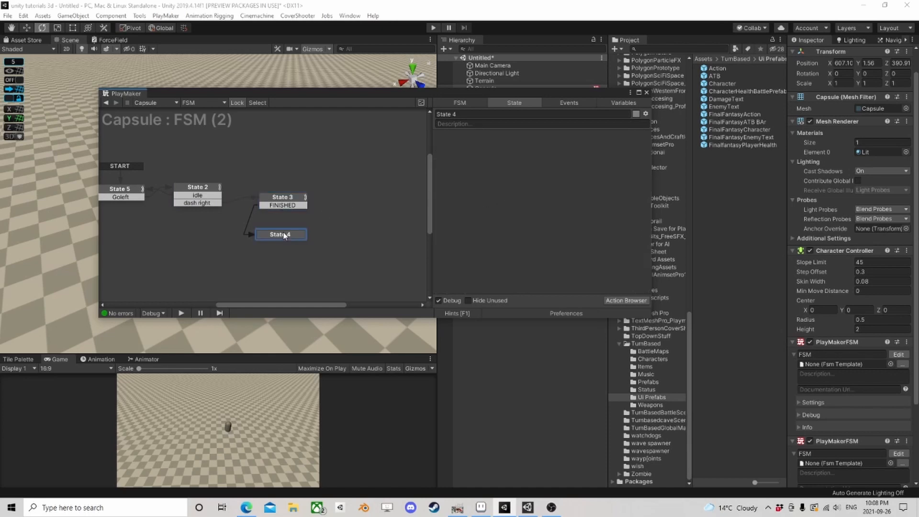
# Save the capsule's second FSM as a template named dashleft, declining to use the template in this FSM
pyautogui.click(646, 91)
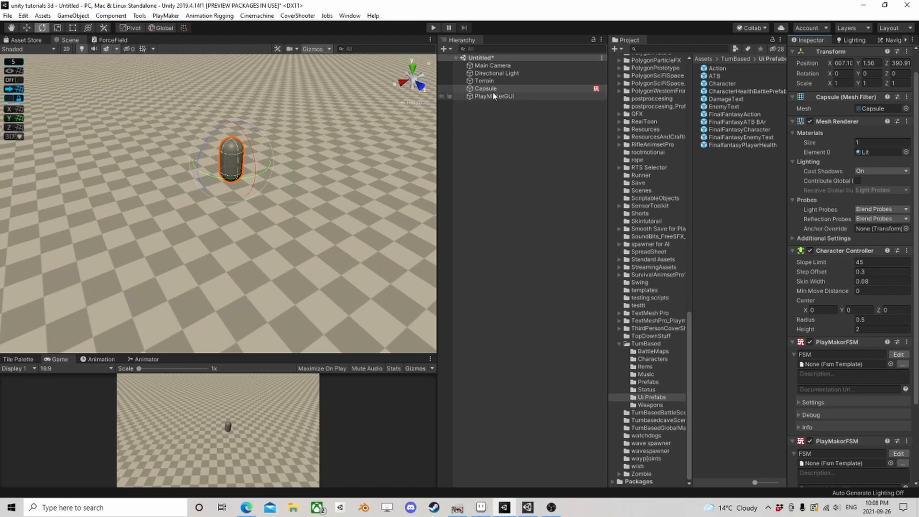
pyautogui.click(890, 452)
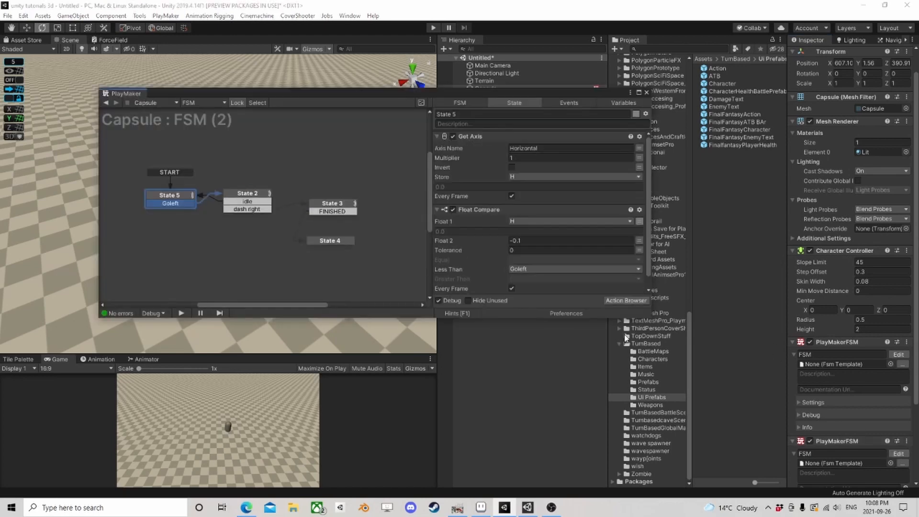
pyautogui.rightClick(278, 228)
pyautogui.click(341, 290)
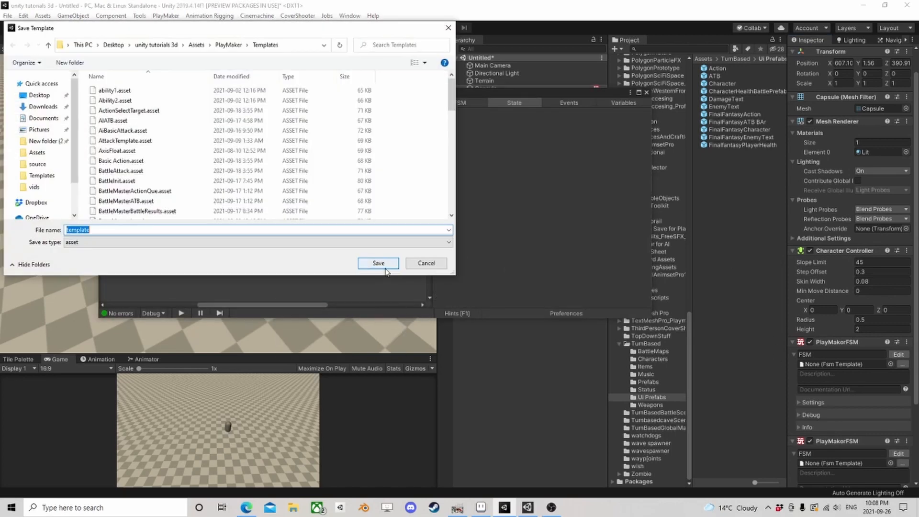
pyautogui.write('dashleft')
pyautogui.click(385, 269)
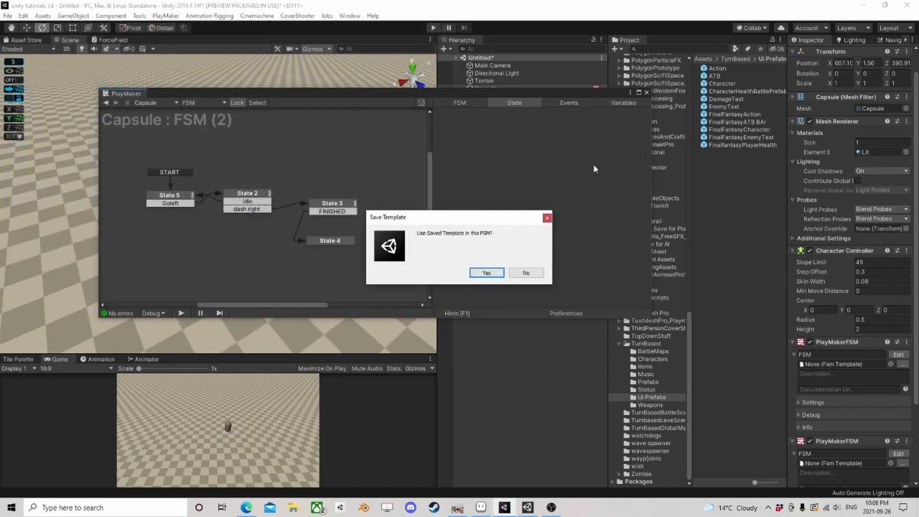
pyautogui.click(526, 273)
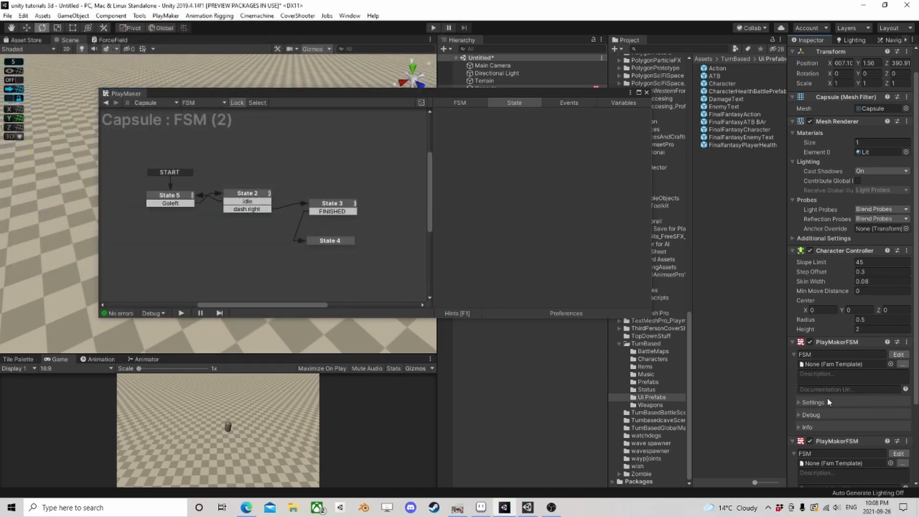
# Remove the second PlayMakerFSM component from the capsule and close the FSM editor
pyautogui.rightClick(842, 441)
pyautogui.click(853, 343)
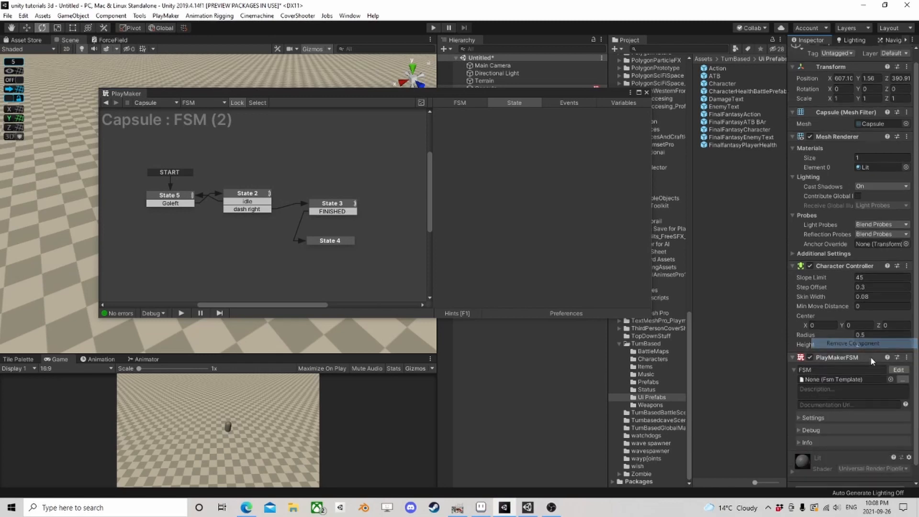
pyautogui.click(647, 92)
# In State 2 of the capsule's remaining FSM, duplicate the dashright Run FSM action by copying and pasting it
pyautogui.click(898, 370)
pyautogui.click(283, 190)
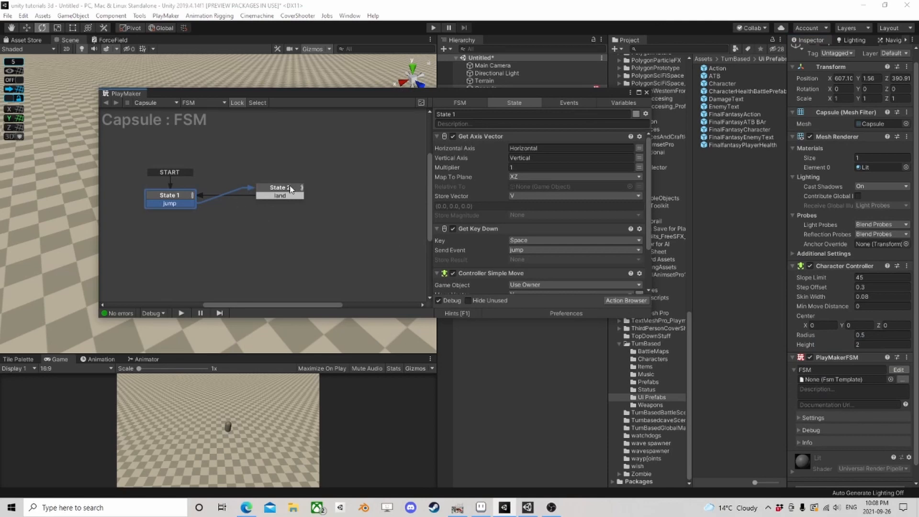
pyautogui.rightClick(493, 228)
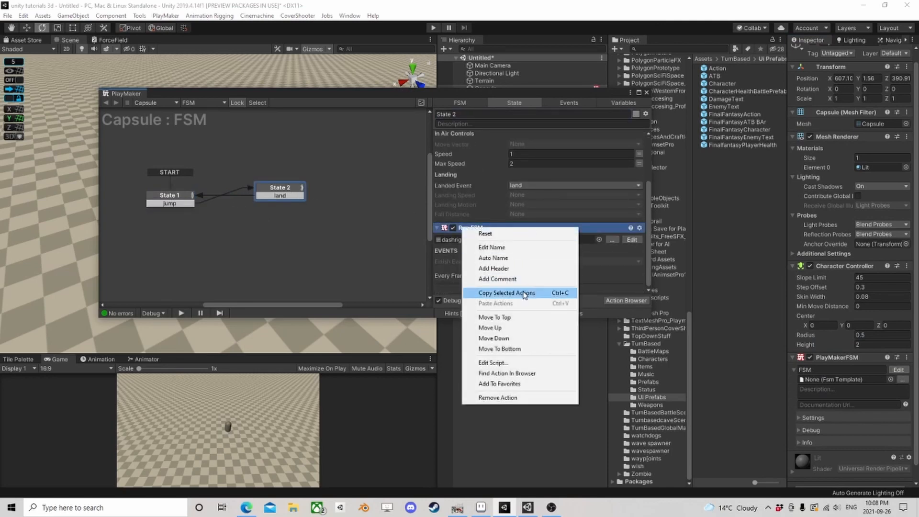
pyautogui.click(507, 292)
pyautogui.rightClick(474, 228)
pyautogui.click(530, 308)
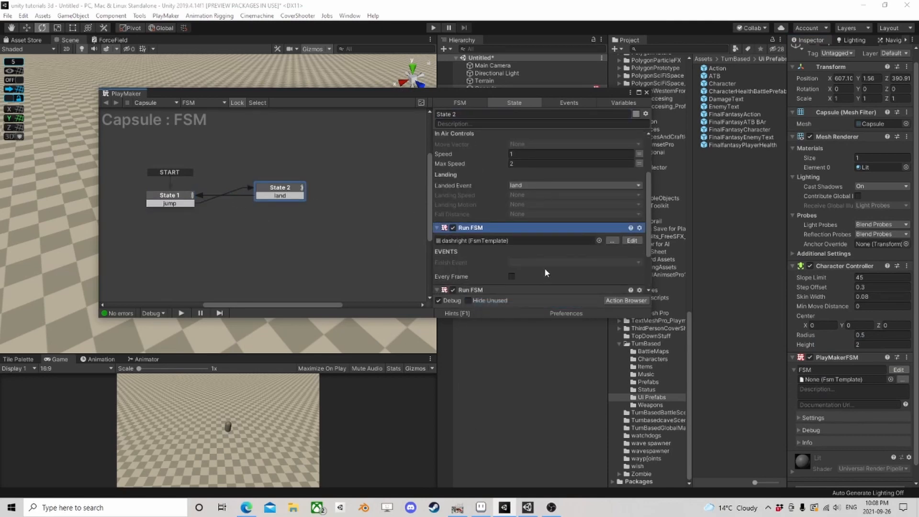
# Assign the dashleft template to the upper Run FSM action in State 2
pyautogui.click(599, 239)
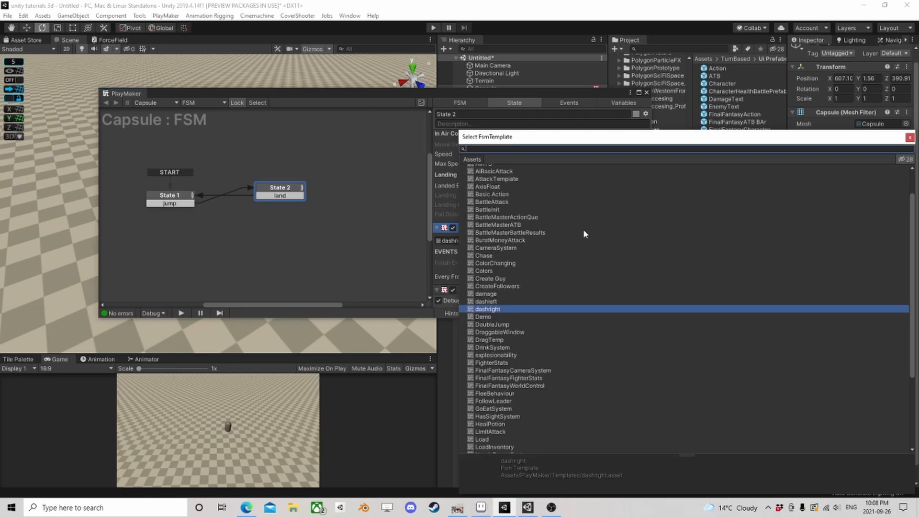
pyautogui.click(486, 302)
pyautogui.click(910, 137)
pyautogui.scroll(-2, 493, 230)
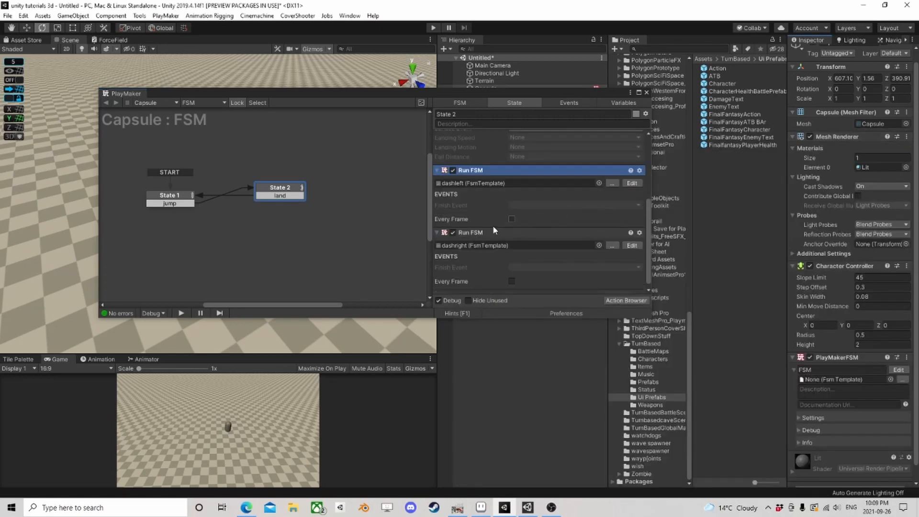
# Play-test the capsule's dashes in the scene and stop play mode
pyautogui.click(646, 93)
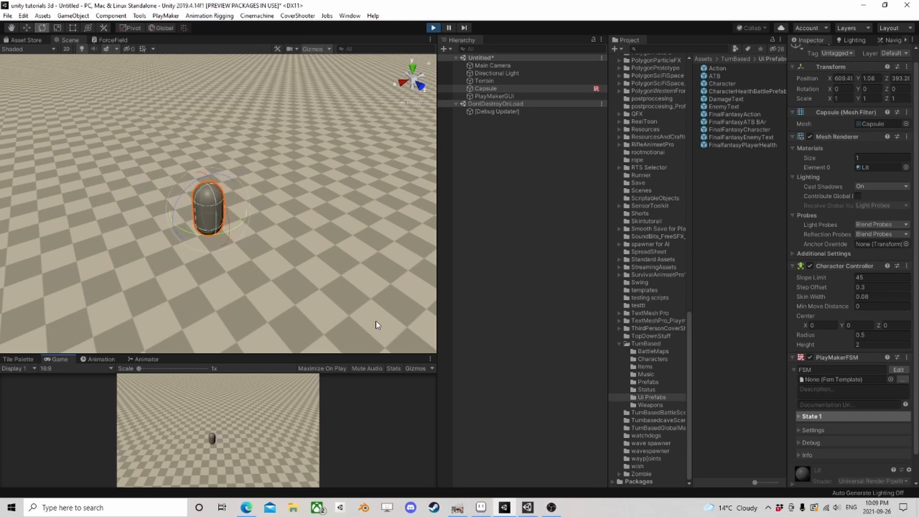
pyautogui.press('f')
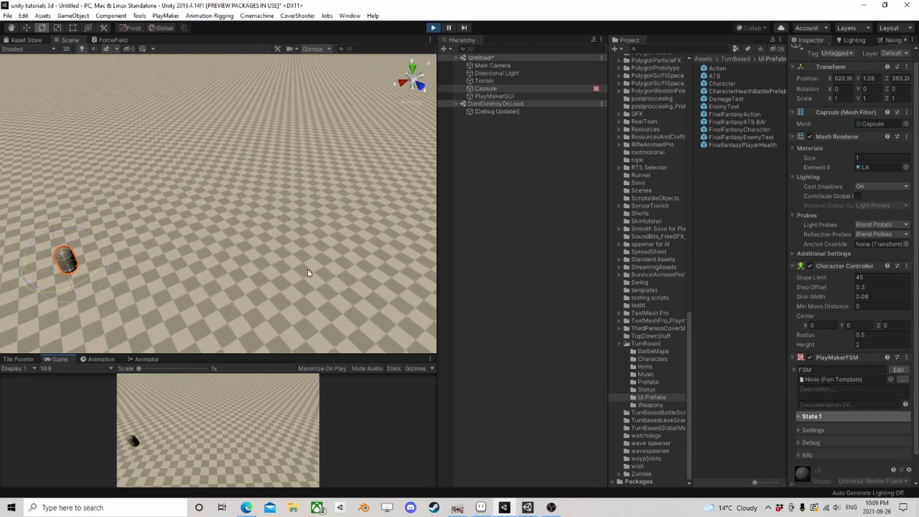
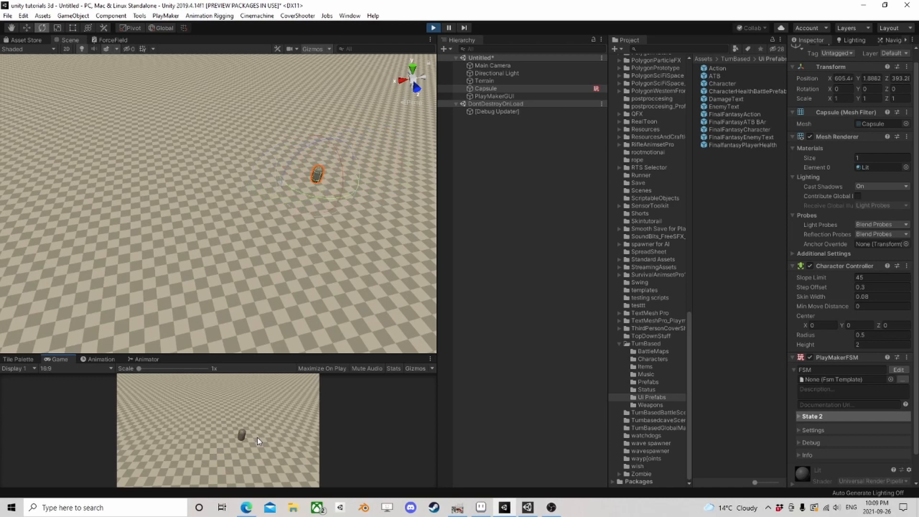
pyautogui.hotkey('ctrl', 'p')
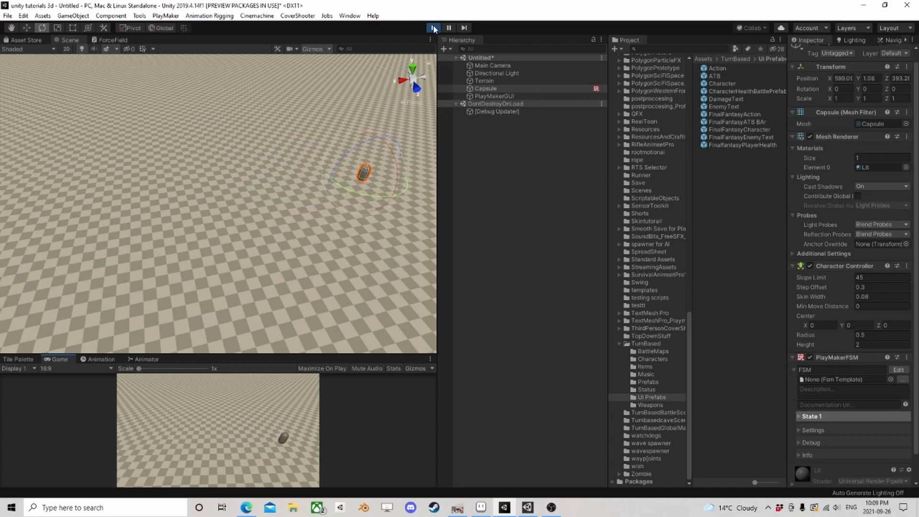
# Reopen the capsule's FSM and open the dashleft template for editing from State 2's Run FSM action
pyautogui.click(490, 90)
pyautogui.scroll(-1, 849, 320)
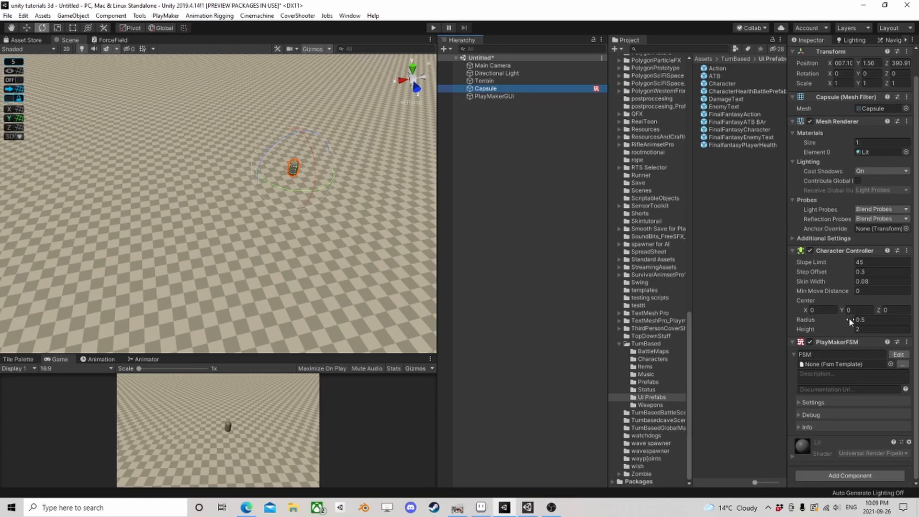
pyautogui.click(891, 354)
pyautogui.click(281, 187)
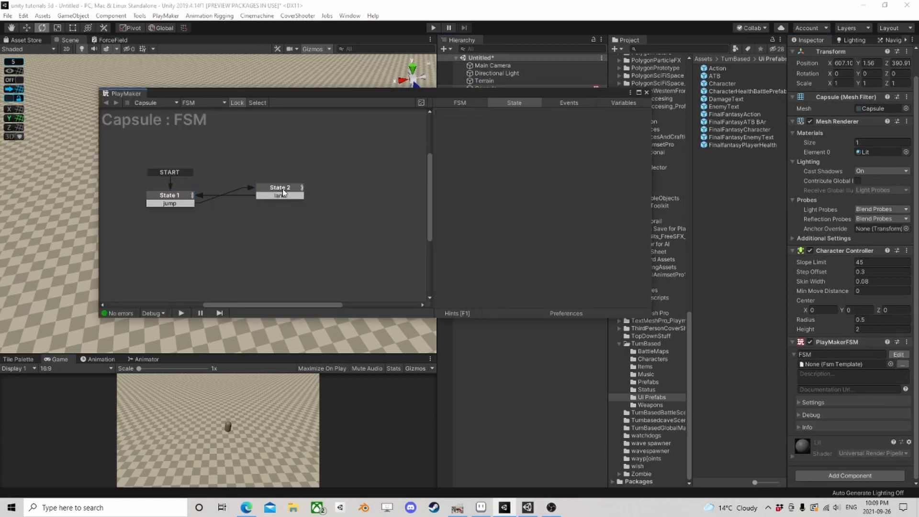
pyautogui.scroll(-5, 562, 243)
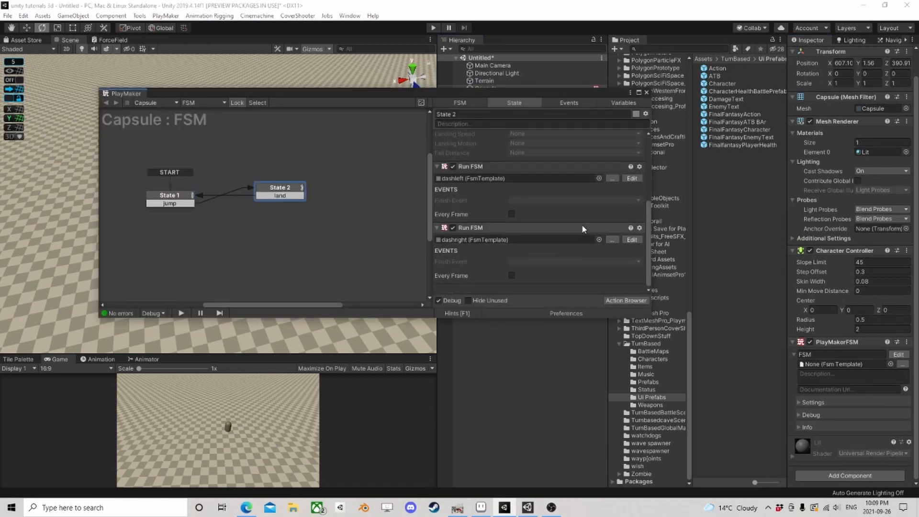
pyautogui.click(632, 179)
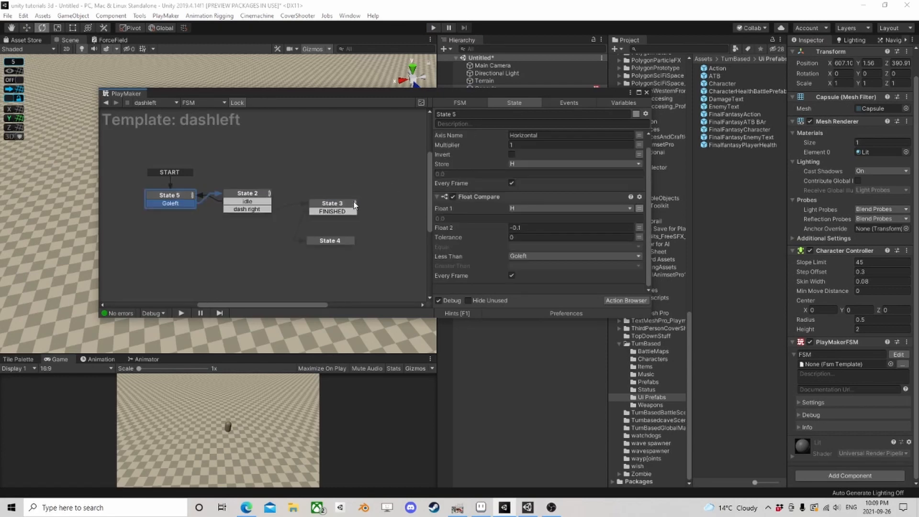
# Add a new event named Dashed to the dashleft template
pyautogui.click(331, 241)
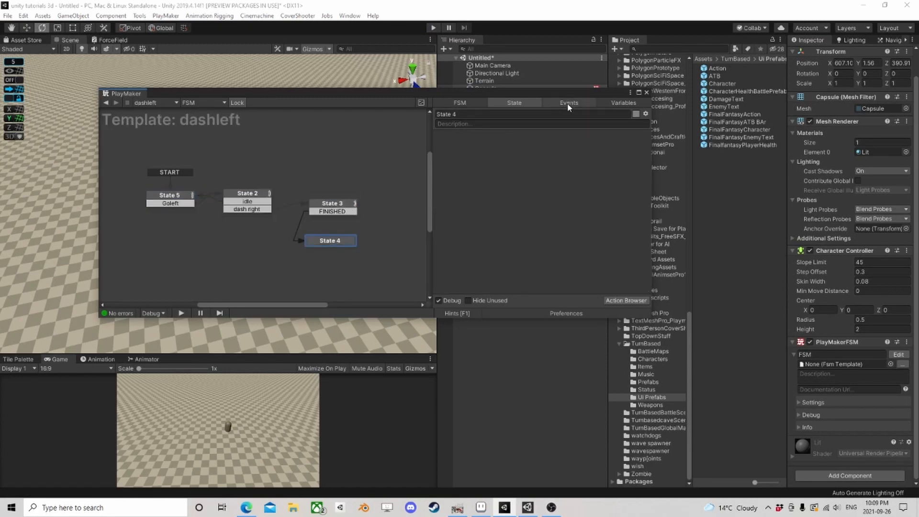
pyautogui.click(568, 103)
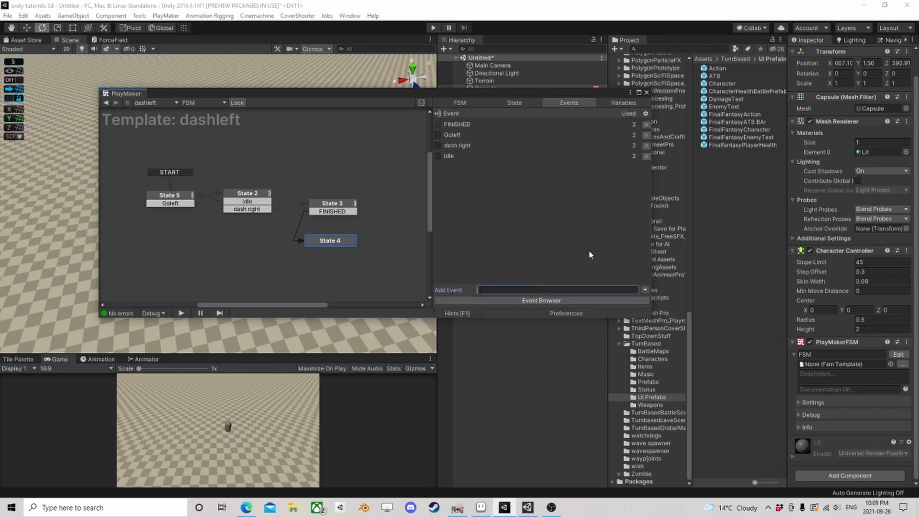
pyautogui.write('dash')
pyautogui.press('BackSpace')
pyautogui.press('BackSpace')
pyautogui.press('BackSpace')
pyautogui.press('BackSpace')
pyautogui.write('Dashed')
pyautogui.press('Return')
# Add a Dashed global transition to State 4 and move the state slightly lower to clear State 3
pyautogui.rightClick(329, 237)
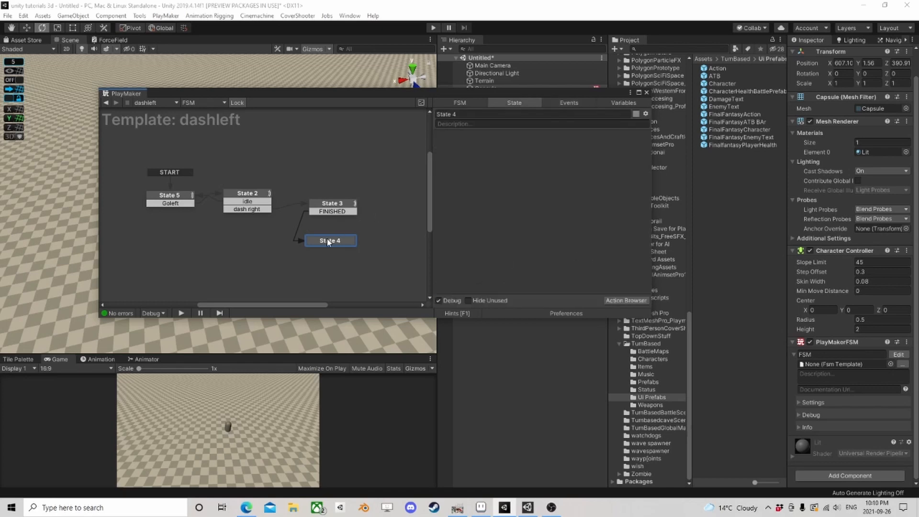
pyautogui.moveTo(377, 261)
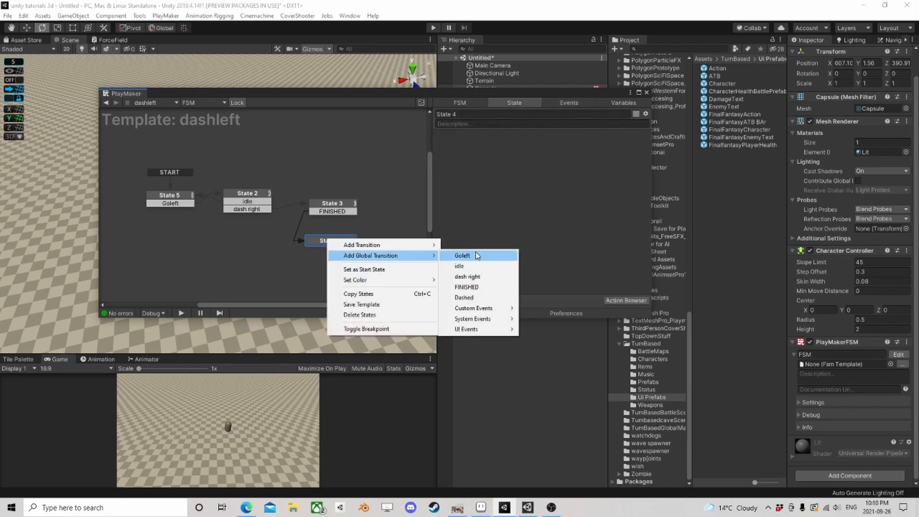
pyautogui.click(471, 298)
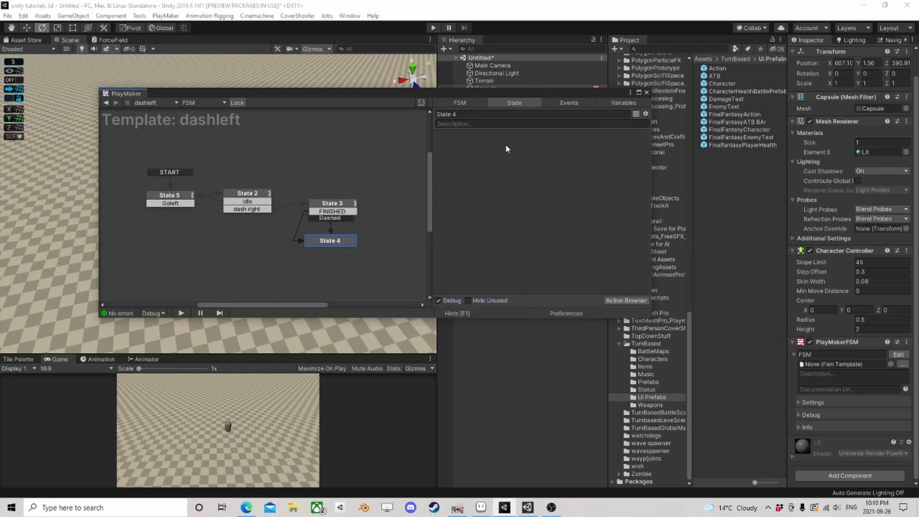
pyautogui.click(568, 103)
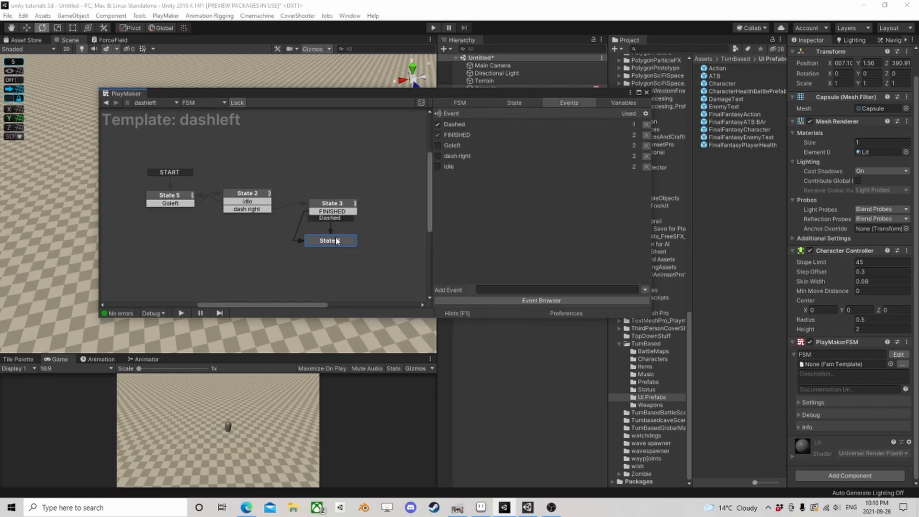
pyautogui.moveTo(337, 240); pyautogui.dragTo(334, 249)
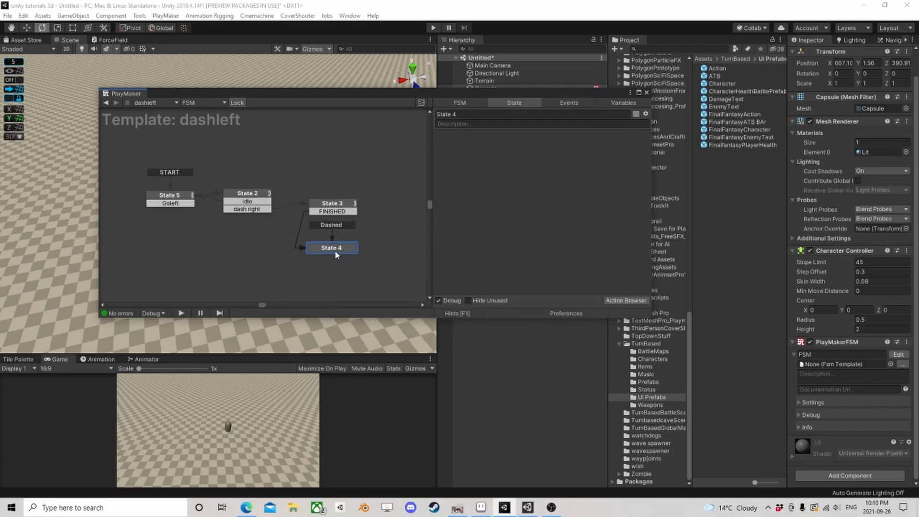
# Set the finish event of State 3's Wait action to Dashed
pyautogui.click(342, 206)
pyautogui.click(531, 158)
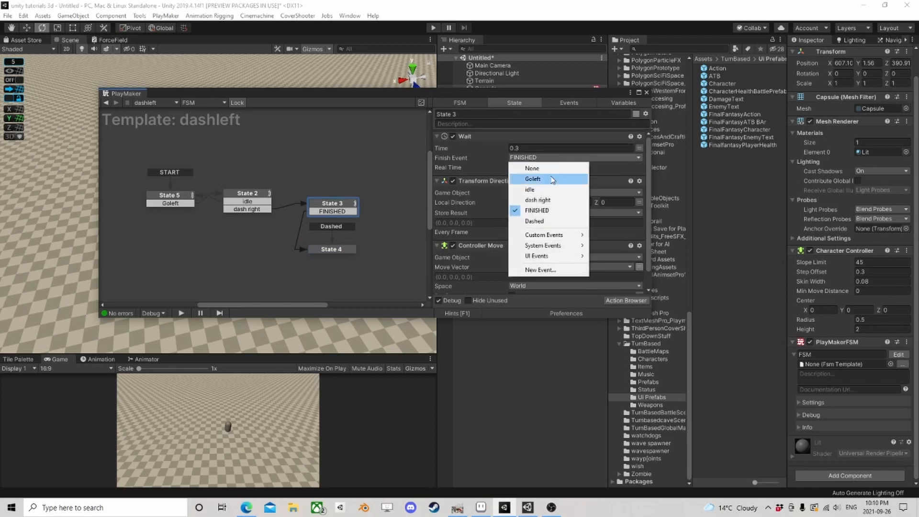
pyautogui.click(546, 221)
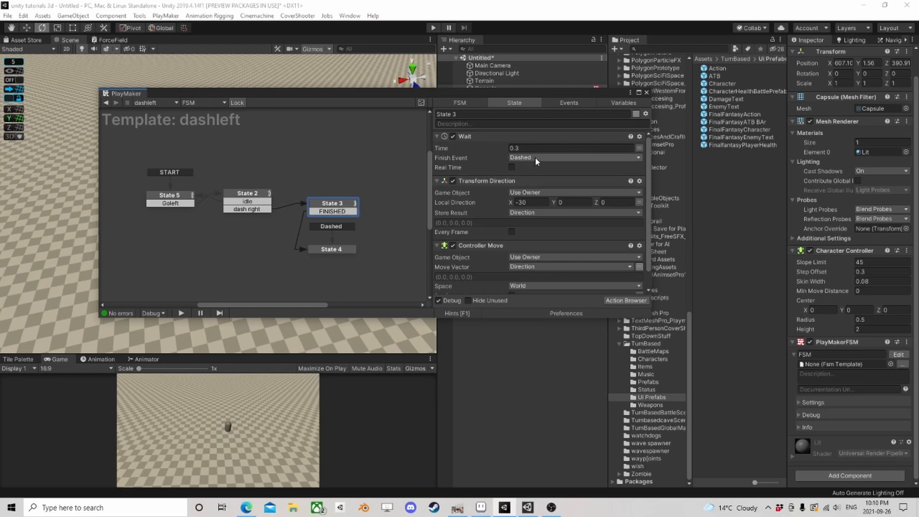
# Move State 4 further below State 3 and set the finish event of State 3's Wait action to FINISHED
pyautogui.moveTo(338, 253); pyautogui.dragTo(338, 277)
pyautogui.click(334, 207)
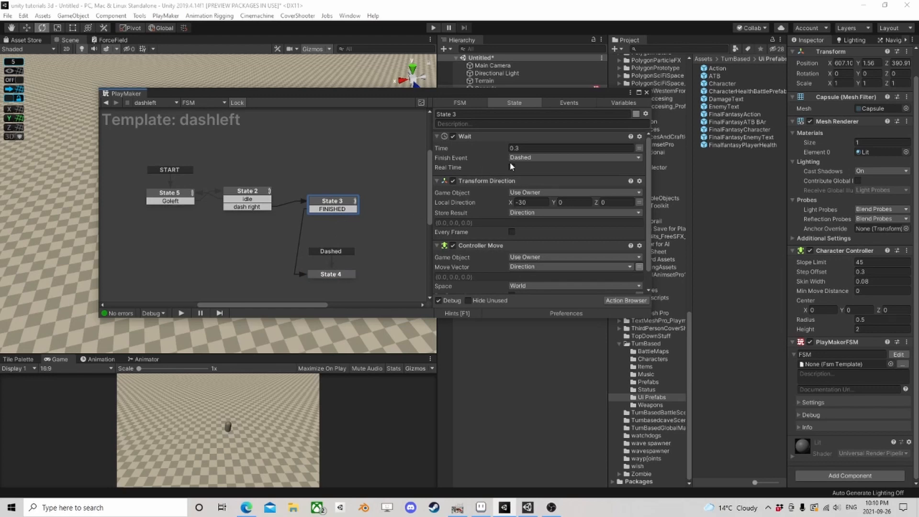
pyautogui.click(523, 158)
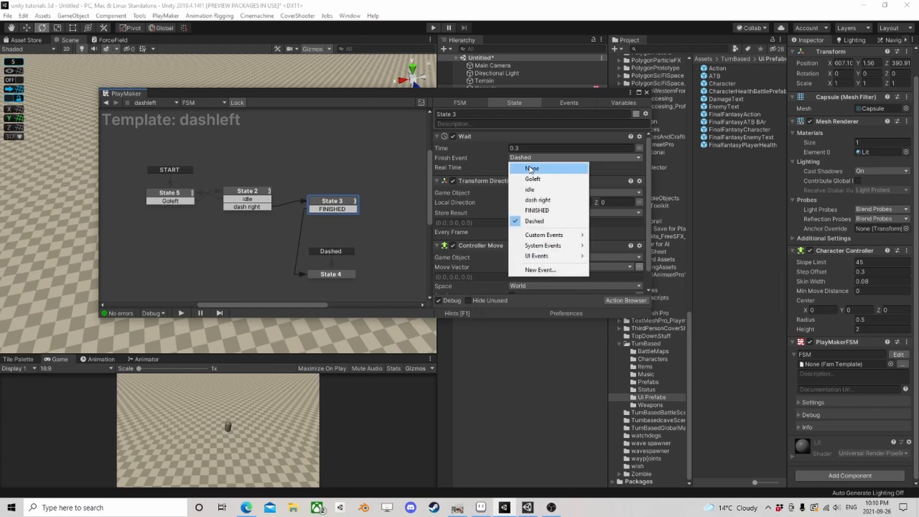
pyautogui.click(532, 210)
# Remove the Dashed global transition from State 4 and move the state back up beneath State 3
pyautogui.rightClick(330, 254)
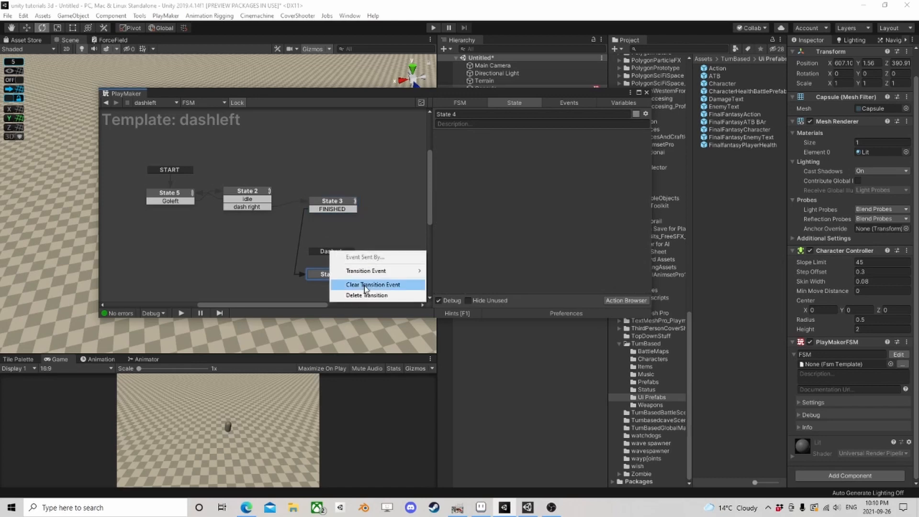
pyautogui.click(379, 283)
pyautogui.click(330, 273)
pyautogui.moveTo(330, 279); pyautogui.dragTo(331, 243)
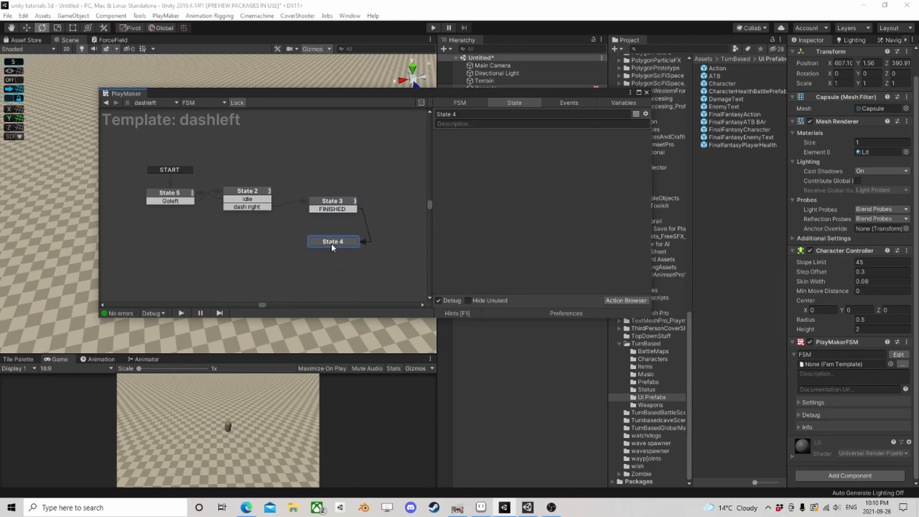
# Close the FSM editor, reopen the capsule's FSM and open the dashleft template from State 2's Run FSM action
pyautogui.click(646, 92)
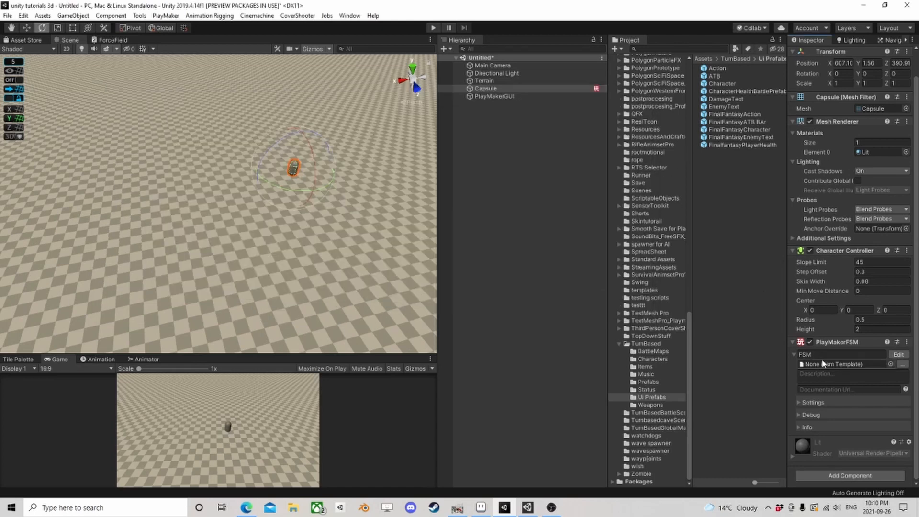
pyautogui.click(898, 354)
pyautogui.scroll(-2, 285, 209)
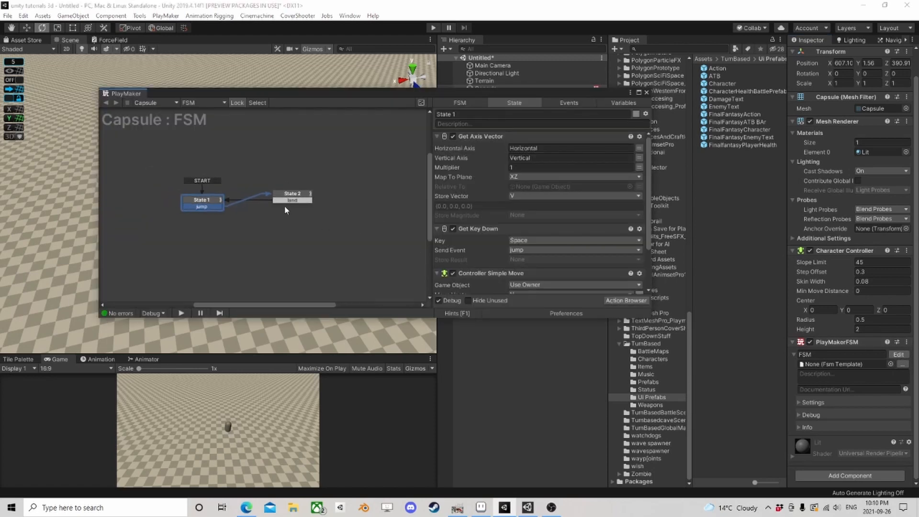
pyautogui.click(292, 194)
pyautogui.scroll(-3, 570, 249)
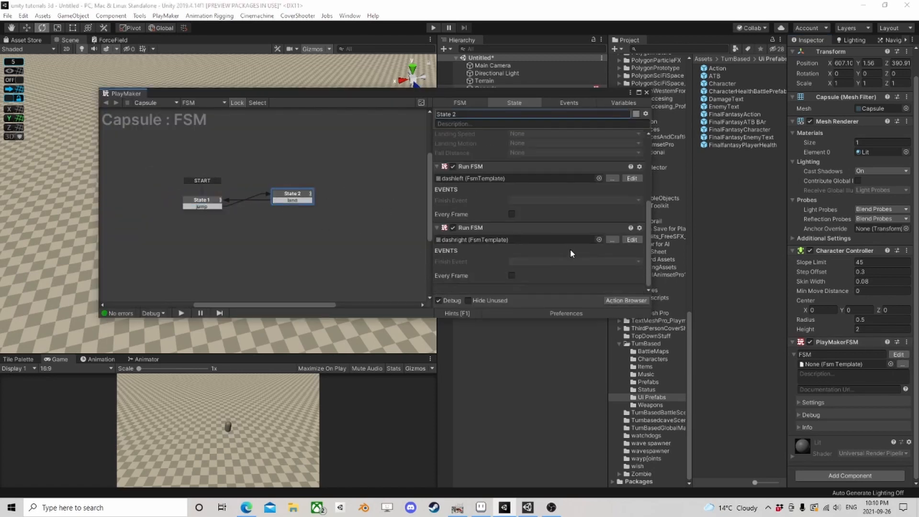
pyautogui.click(631, 179)
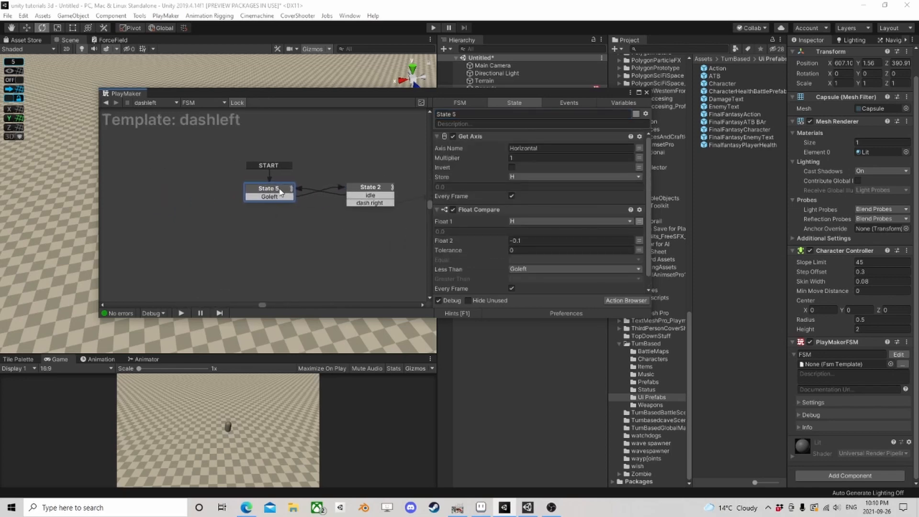
# Add a new state above State 3 in dashleft and create a Bool variable named IsDashing marked as an input
pyautogui.rightClick(265, 143)
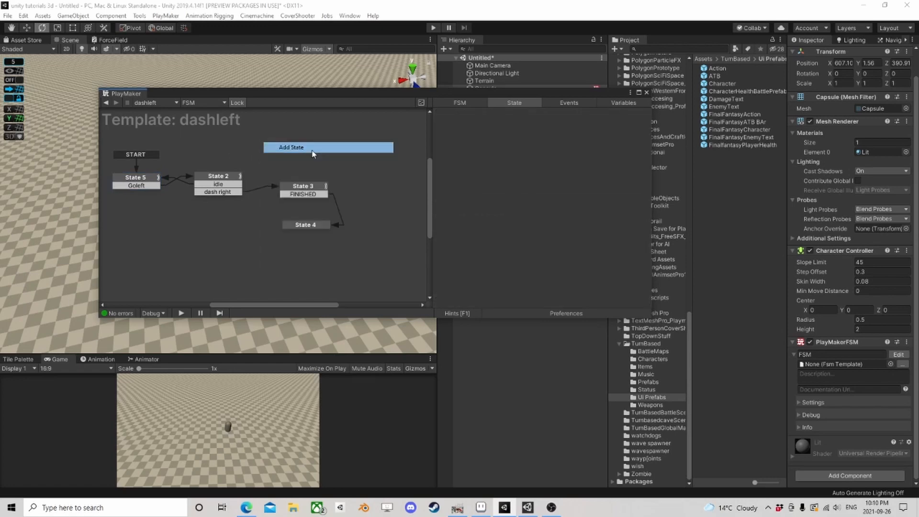
pyautogui.click(306, 146)
pyautogui.click(623, 102)
pyautogui.click(498, 300)
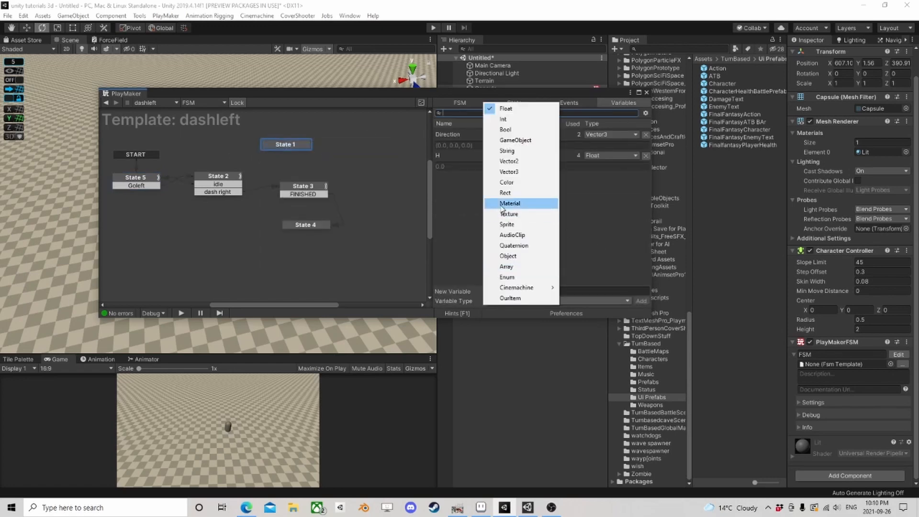
pyautogui.click(507, 129)
pyautogui.click(506, 291)
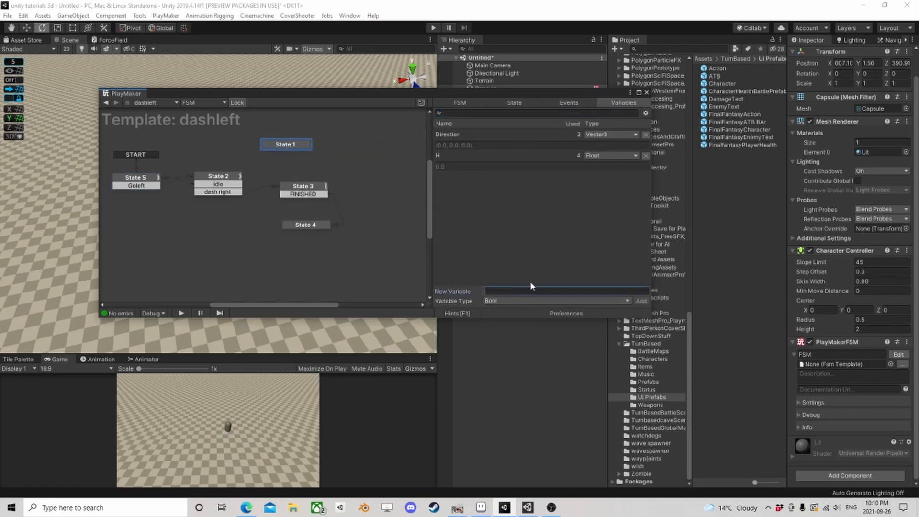
pyautogui.write('IsDashing')
pyautogui.press('Return')
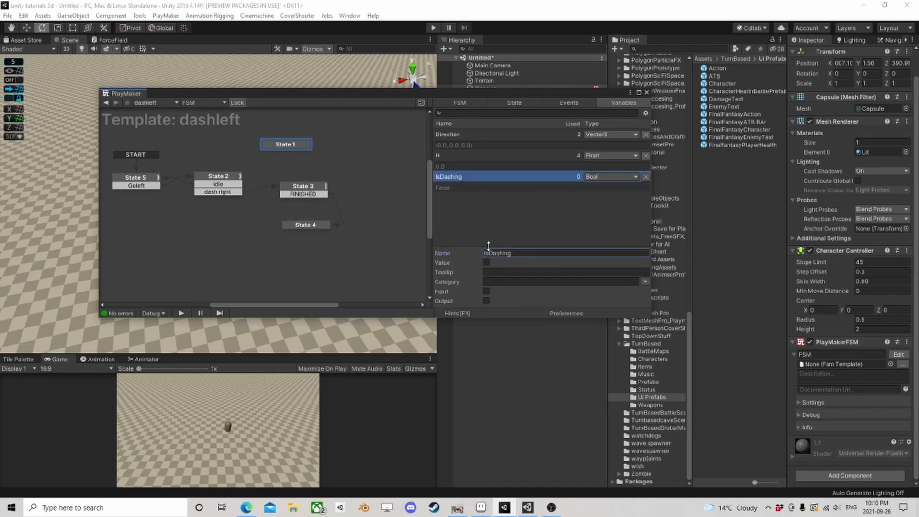
pyautogui.click(486, 291)
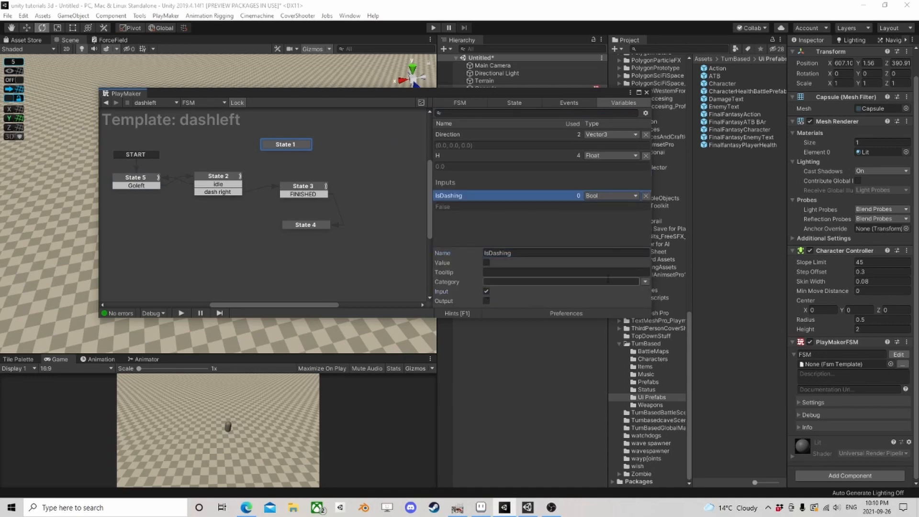
# Redirect State 2's dash right transition to State 1 and add a Bool Test action there that tests IsDashing
pyautogui.click(227, 192)
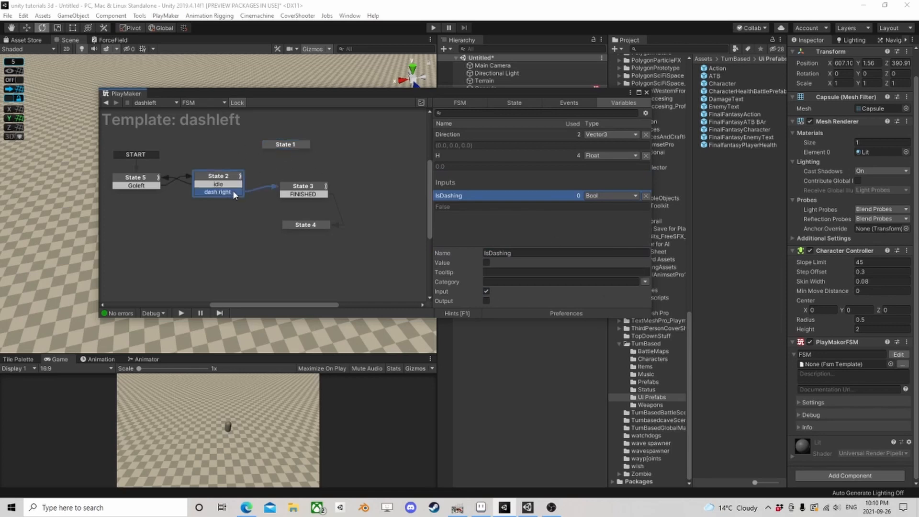
pyautogui.click(285, 145)
pyautogui.click(631, 300)
pyautogui.write('b')
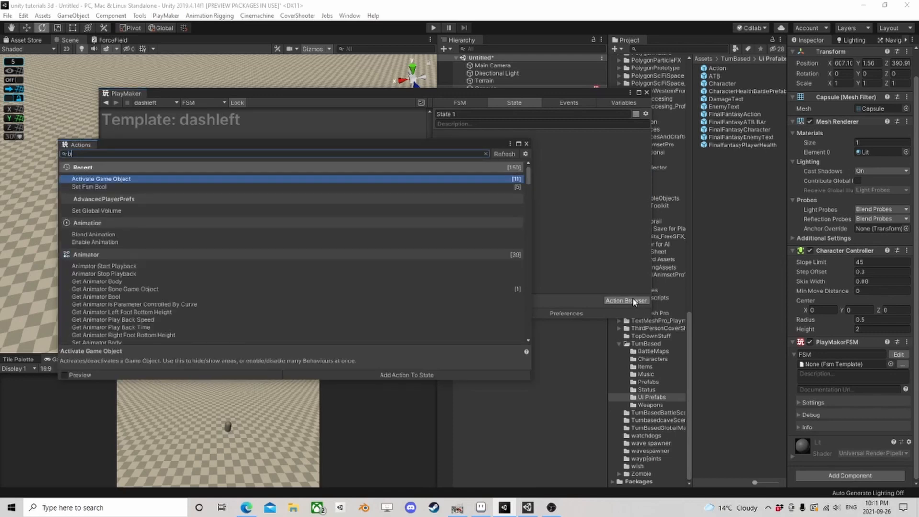
pyautogui.write('ool test')
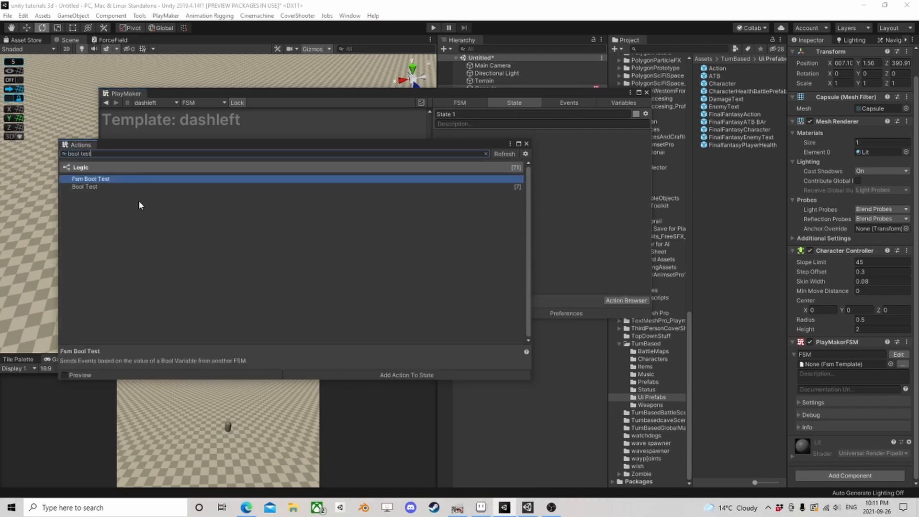
pyautogui.doubleClick(94, 190)
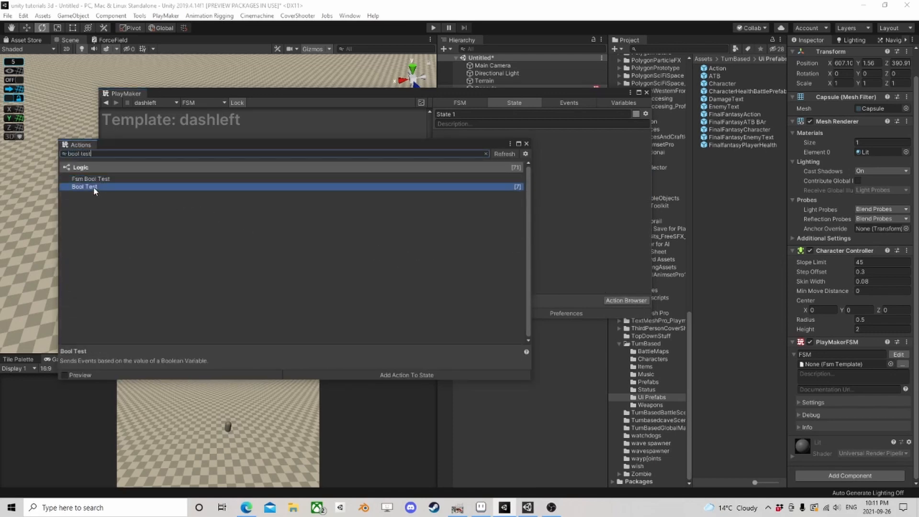
pyautogui.click(527, 144)
pyautogui.click(530, 149)
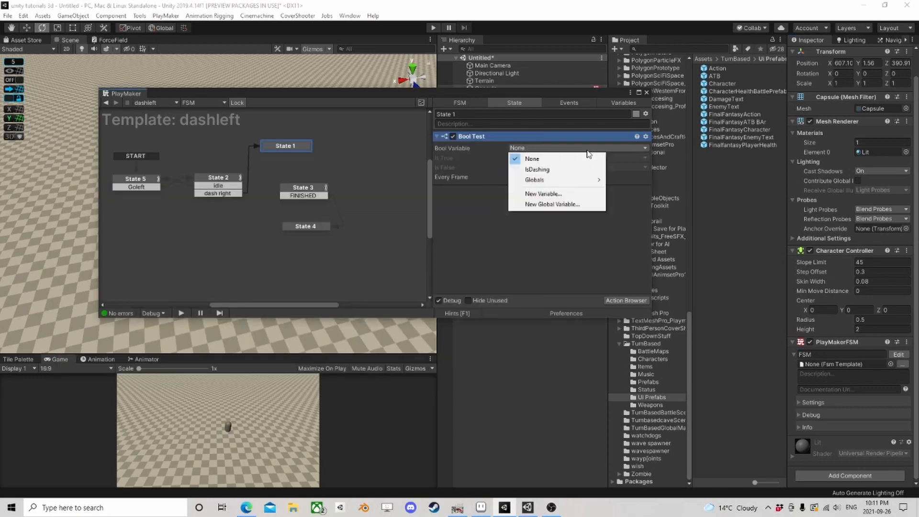
pyautogui.click(537, 169)
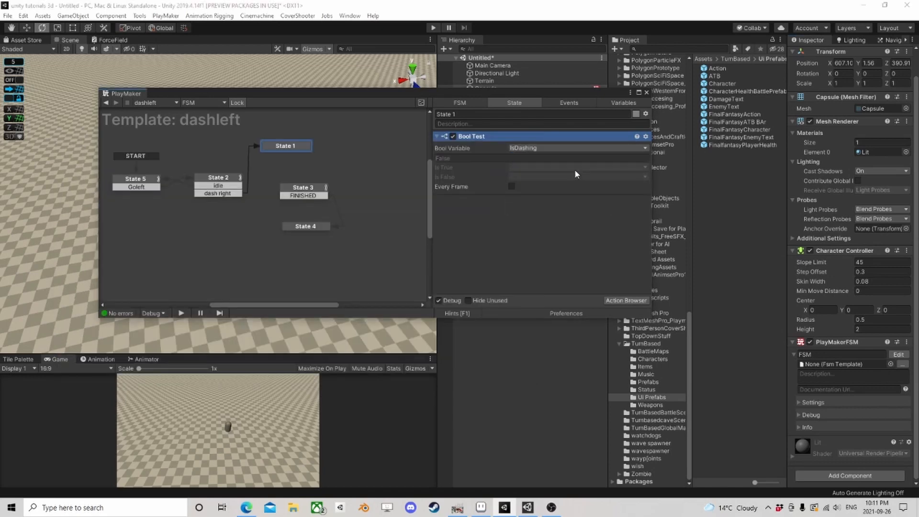
# Mark the IsDashing variable as an output as well and return to State 1's actions
pyautogui.click(620, 103)
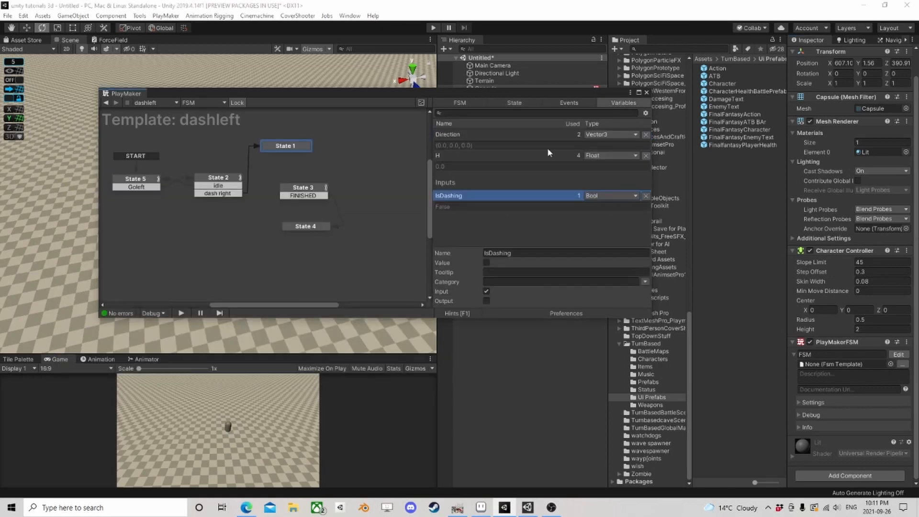
pyautogui.click(485, 300)
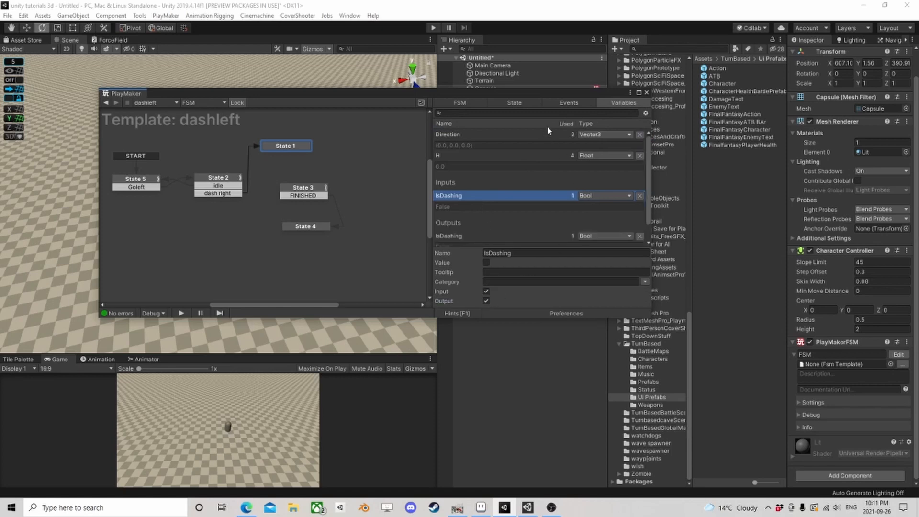
pyautogui.click(520, 103)
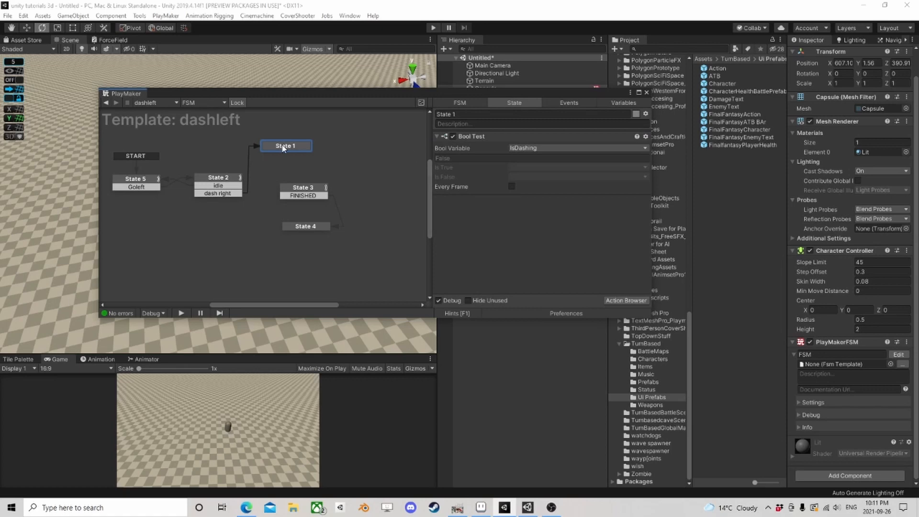
# Set the Bool Test's Is True event to idle and link a new idle transition from State 1 to State 2
pyautogui.click(527, 167)
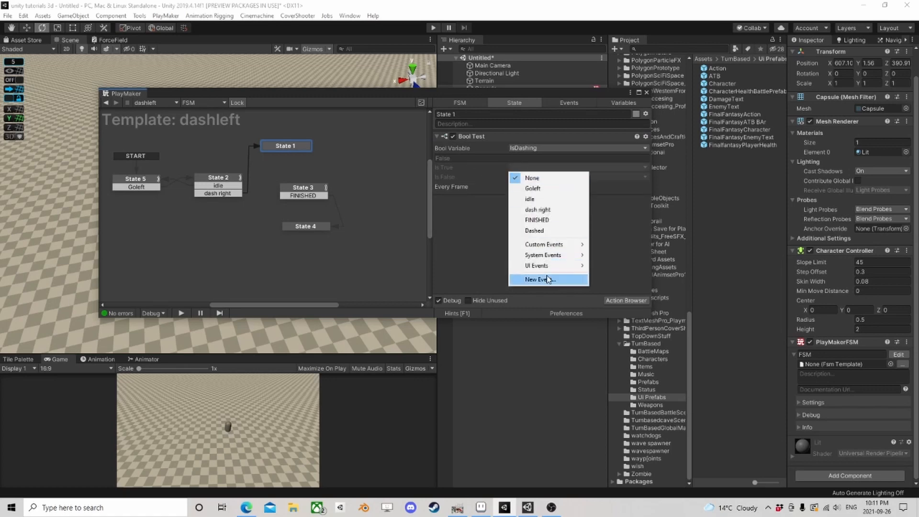
pyautogui.click(546, 199)
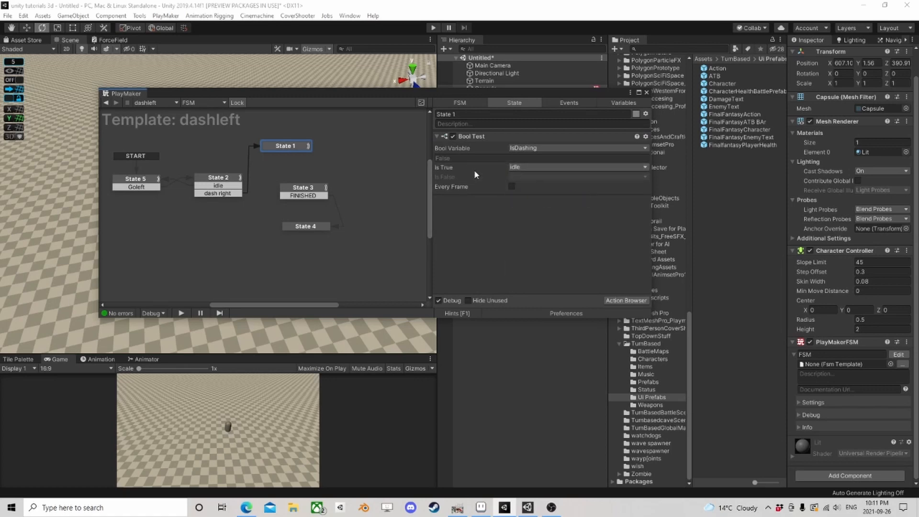
pyautogui.rightClick(286, 148)
pyautogui.click(433, 163)
pyautogui.moveTo(286, 154); pyautogui.dragTo(155, 178)
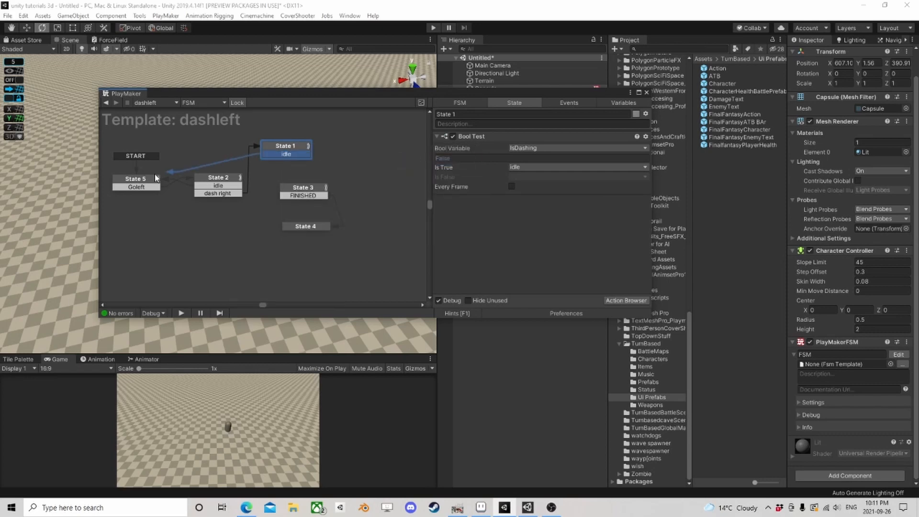
# Set the Bool Test's Is False event to dash right and link a new dash right transition from State 1 to State 3
pyautogui.click(522, 176)
pyautogui.click(519, 225)
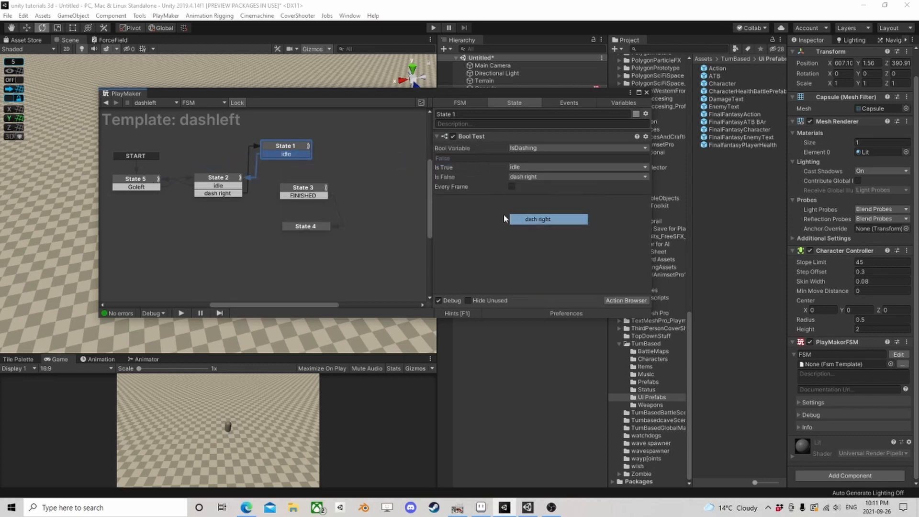
pyautogui.rightClick(304, 148)
pyautogui.moveTo(330, 149)
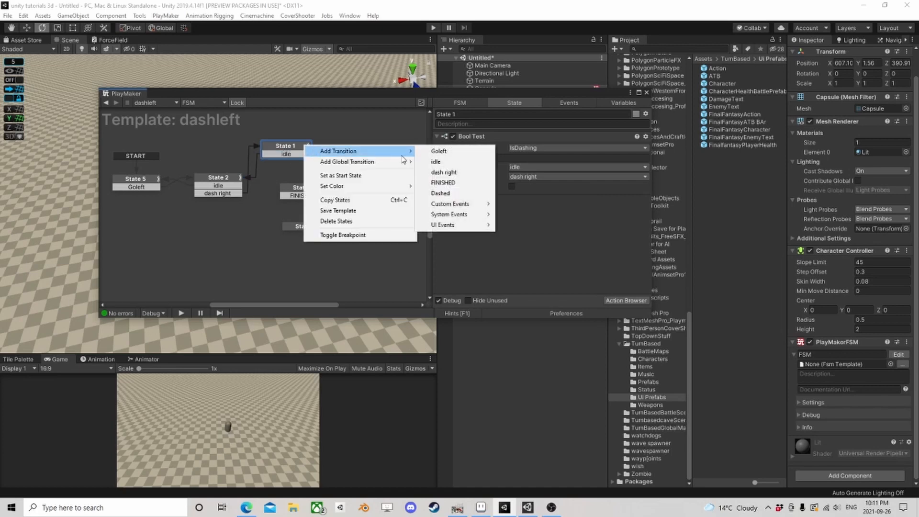
pyautogui.click(452, 175)
pyautogui.moveTo(286, 162); pyautogui.dragTo(305, 148)
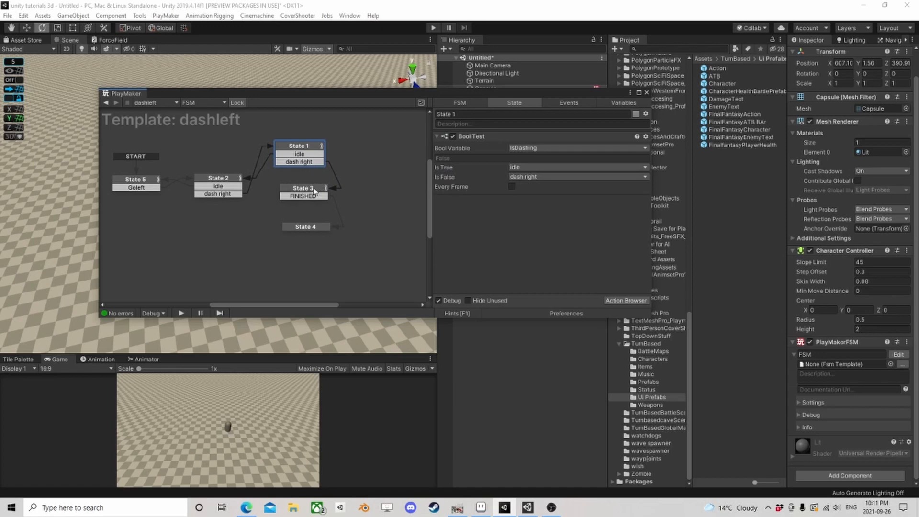
# Add a Set Bool Value action to State 3 that sets IsDashing to true
pyautogui.click(315, 191)
pyautogui.click(617, 300)
pyautogui.write('set')
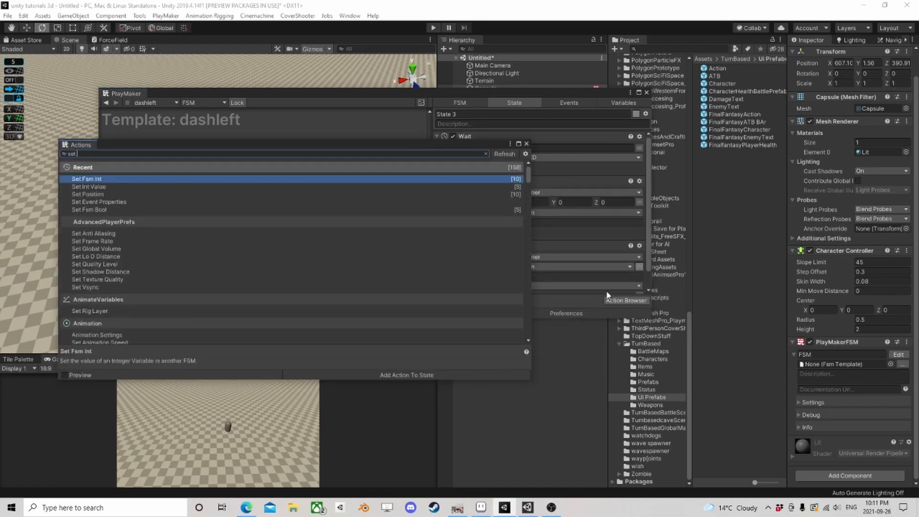
pyautogui.write(' bool')
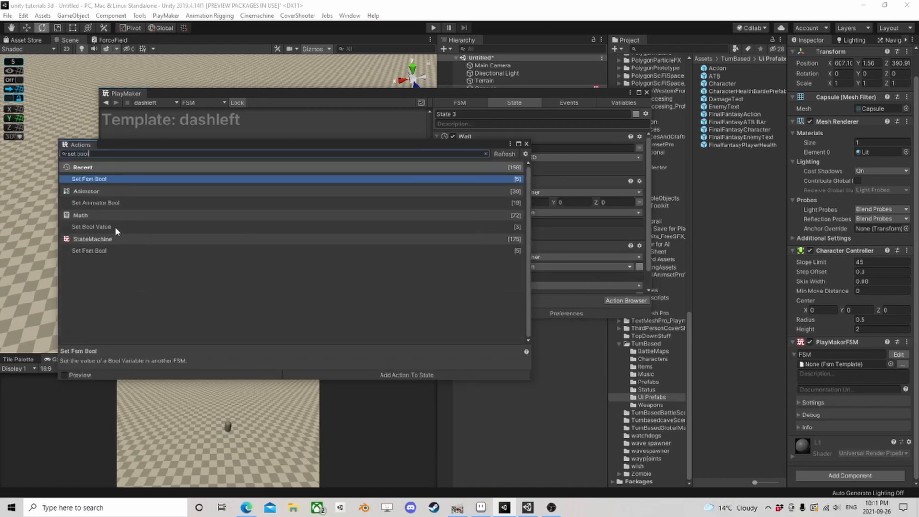
pyautogui.click(115, 228)
pyautogui.doubleClick(114, 228)
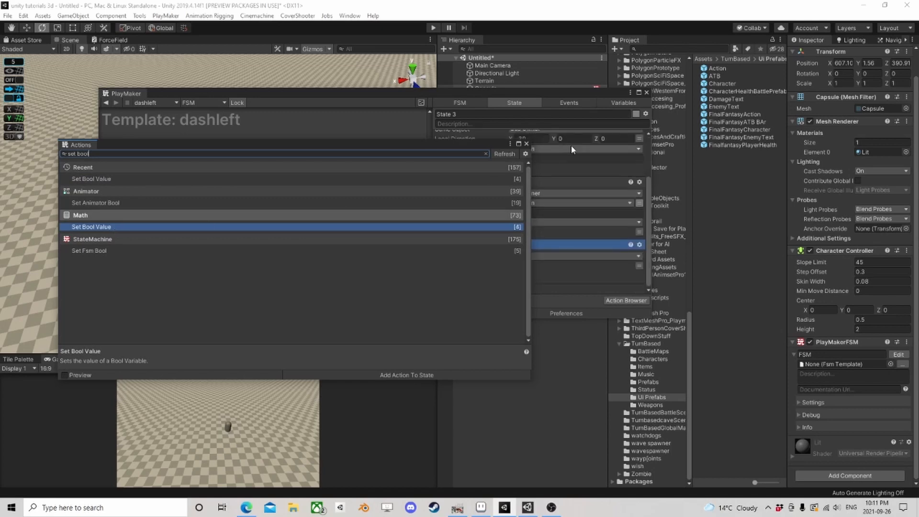
pyautogui.click(527, 144)
pyautogui.click(526, 257)
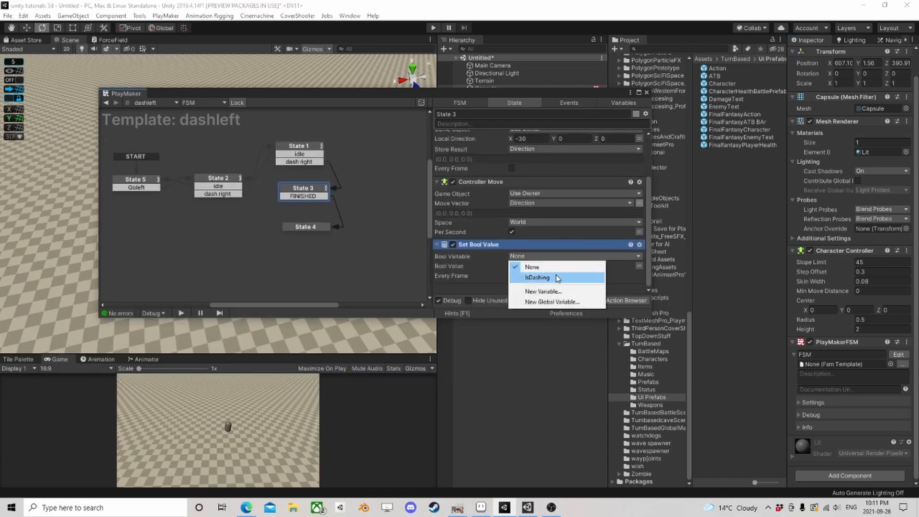
pyautogui.click(520, 280)
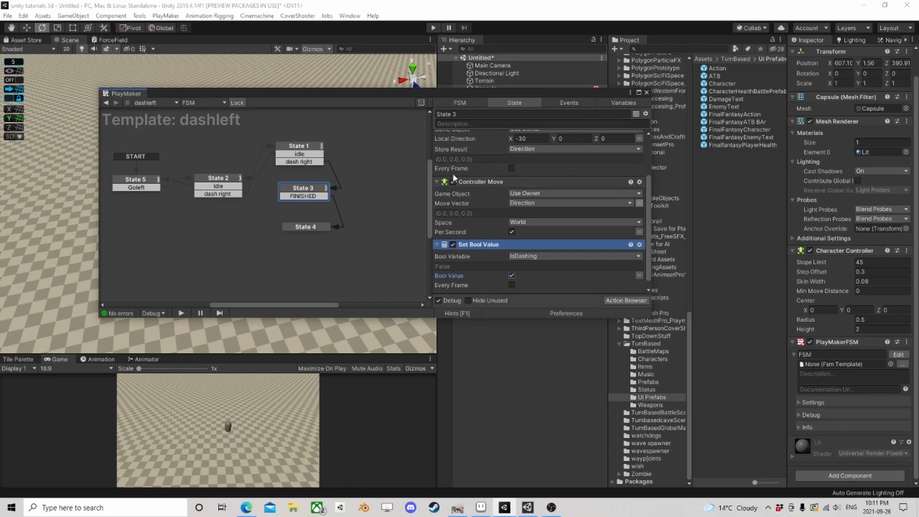
# Copy State 1 of the dashleft template and go back to State 2 of the capsule's FSM
pyautogui.click(302, 151)
pyautogui.rightClick(302, 148)
pyautogui.click(335, 201)
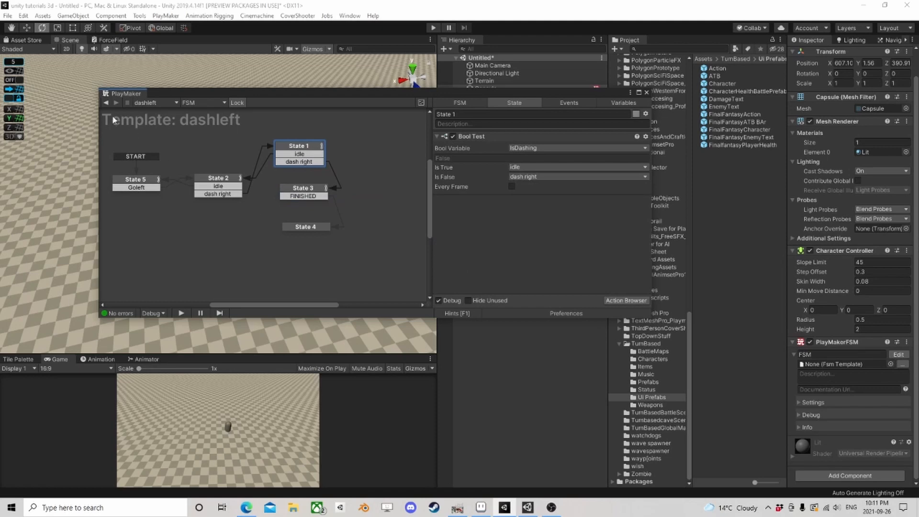
pyautogui.click(107, 102)
pyautogui.click(293, 195)
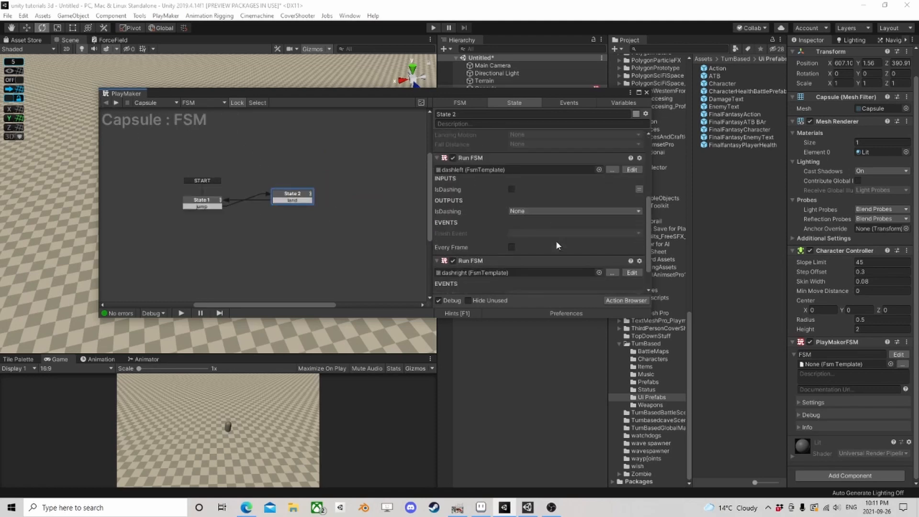
# Paste the copied Bool Test state into the dashright template and place it above State 3
pyautogui.click(632, 273)
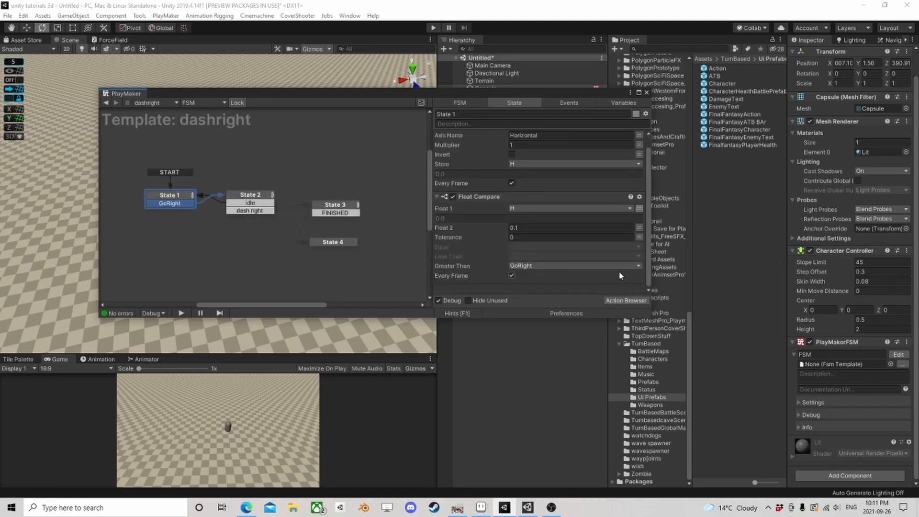
pyautogui.rightClick(307, 153)
pyautogui.click(320, 173)
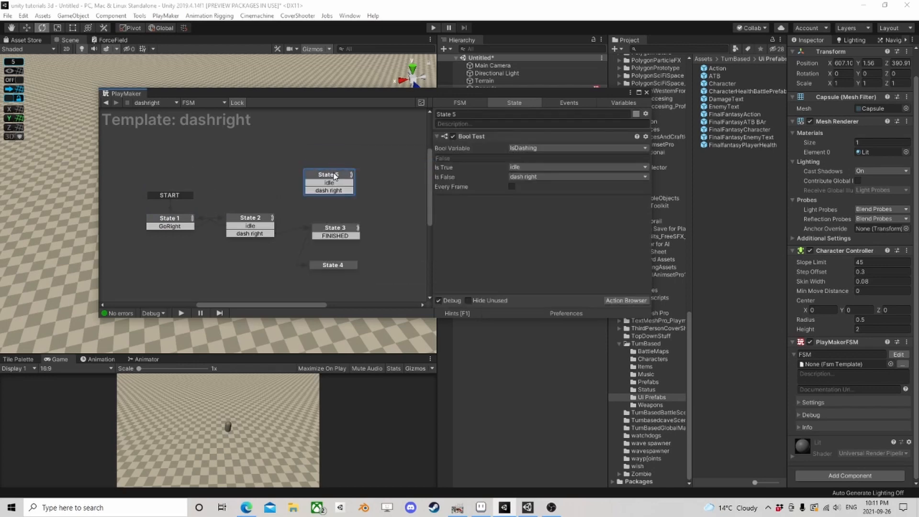
pyautogui.moveTo(318, 182); pyautogui.dragTo(315, 185)
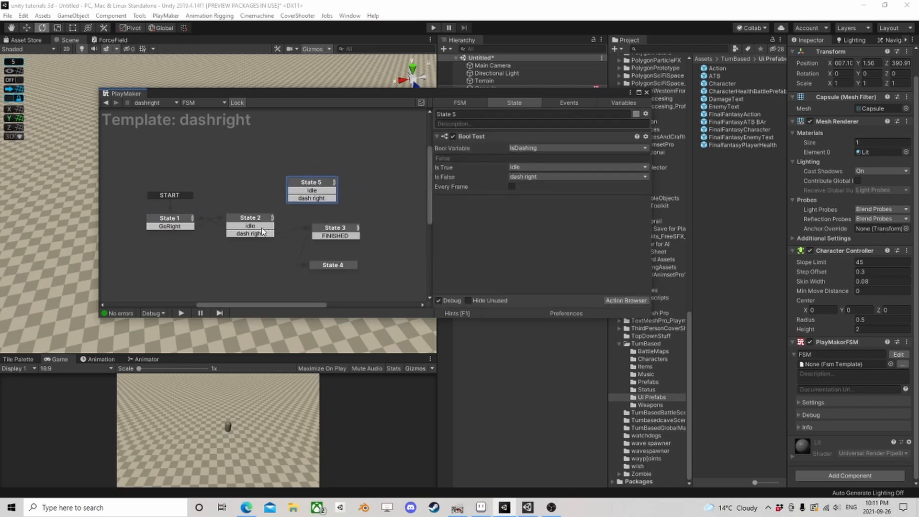
# Link State 2's dash right transition to State 5, State 5's idle to State 2, and its dash right to State 3
pyautogui.moveTo(262, 231)
pyautogui.mouseDown()
pyautogui.moveTo(311, 189)
pyautogui.moveTo(364, 226)
pyautogui.moveTo(352, 229)
pyautogui.mouseUp()
pyautogui.click(313, 190)
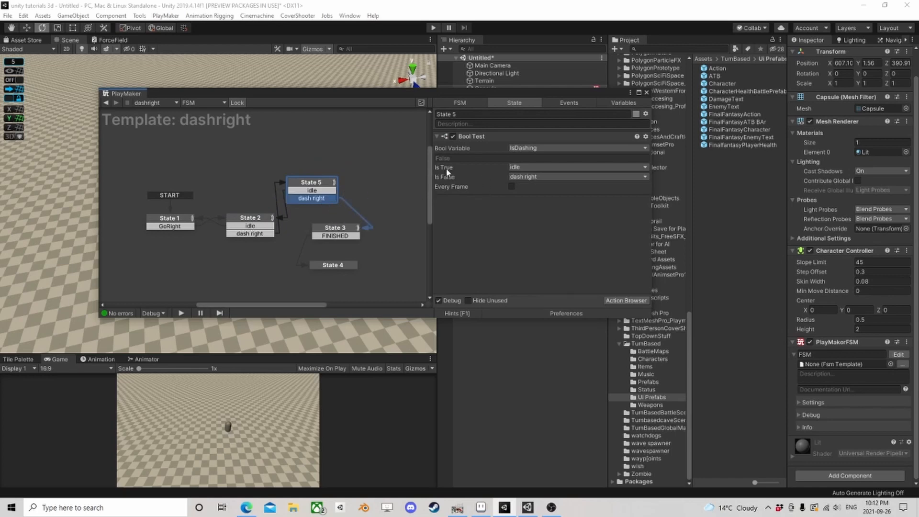
pyautogui.moveTo(318, 185); pyautogui.dragTo(321, 186)
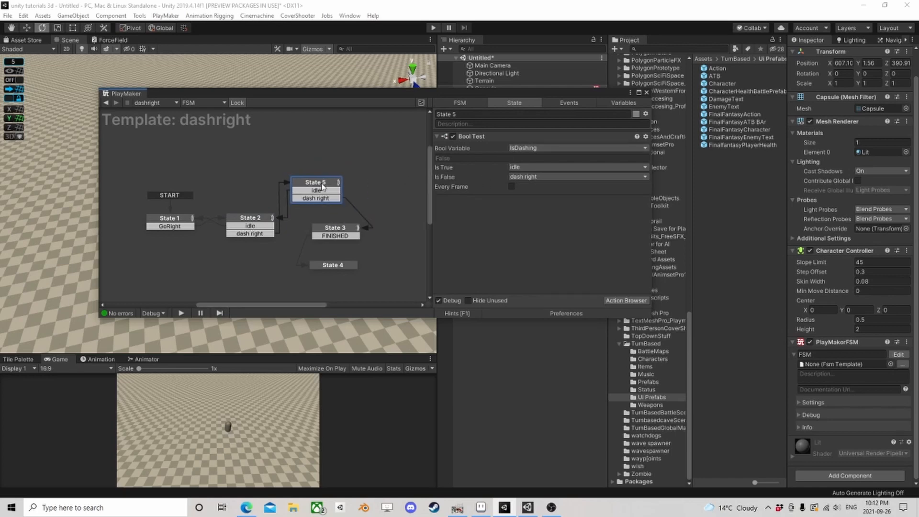
# Check the dashright template's IsDashing input and output settings, and reopen State 2 of the capsule's FSM
pyautogui.click(623, 102)
pyautogui.scroll(-2, 498, 221)
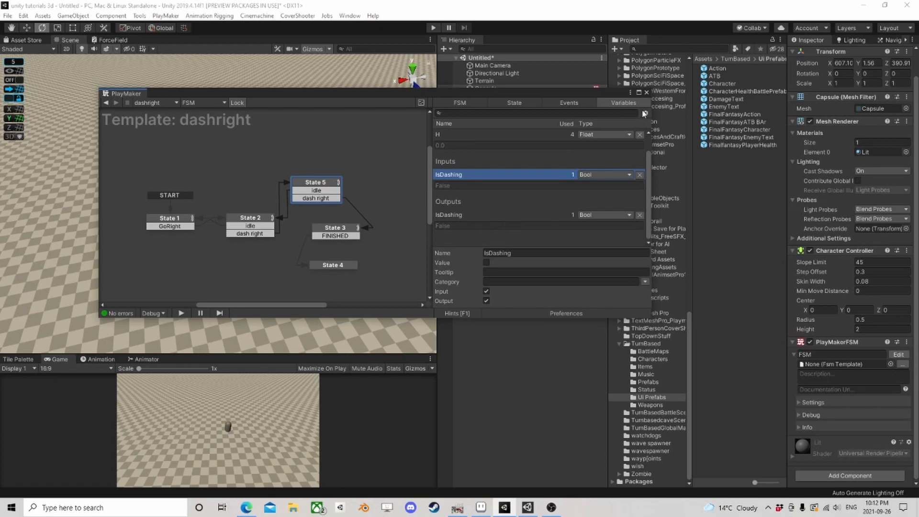
pyautogui.click(647, 93)
pyautogui.click(898, 354)
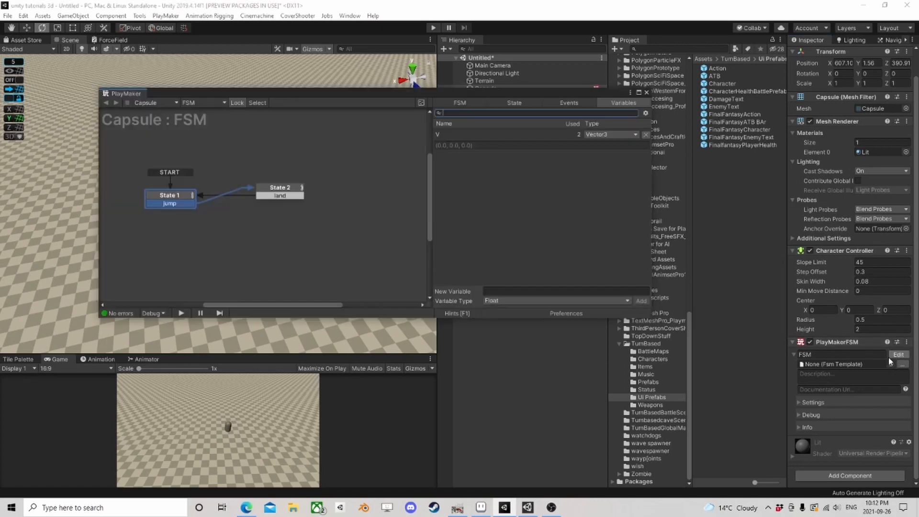
pyautogui.click(297, 196)
pyautogui.scroll(-5, 532, 233)
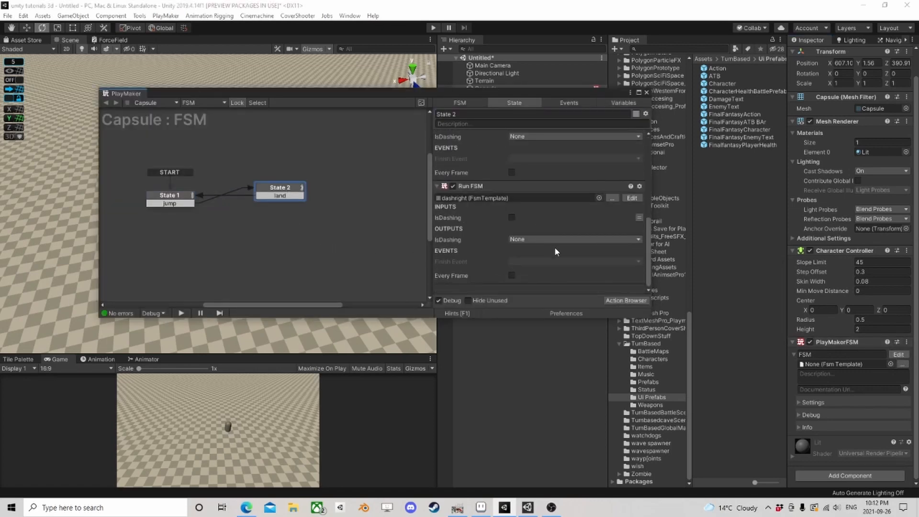
pyautogui.scroll(2, 555, 244)
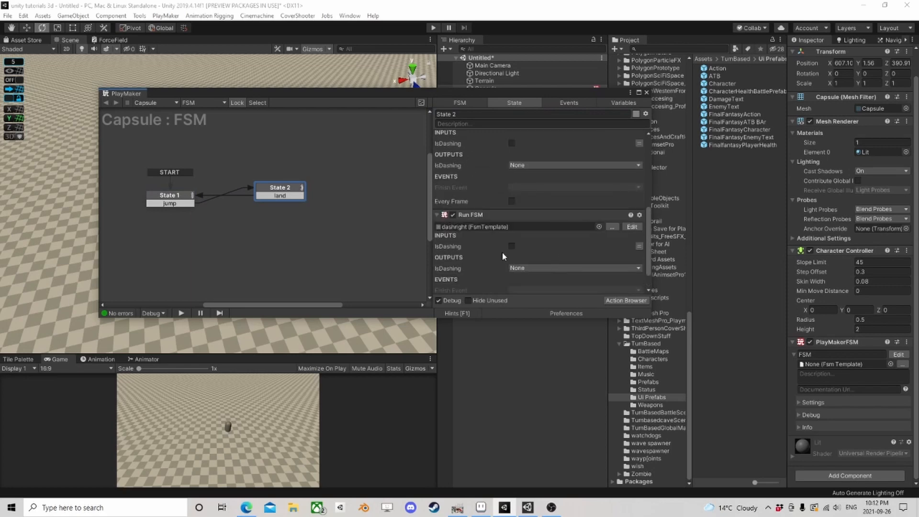
# Store the dashleft output in a new IsDashing variable on the capsule's FSM, and assign the same variable to the dashright output
pyautogui.click(518, 165)
pyautogui.click(573, 197)
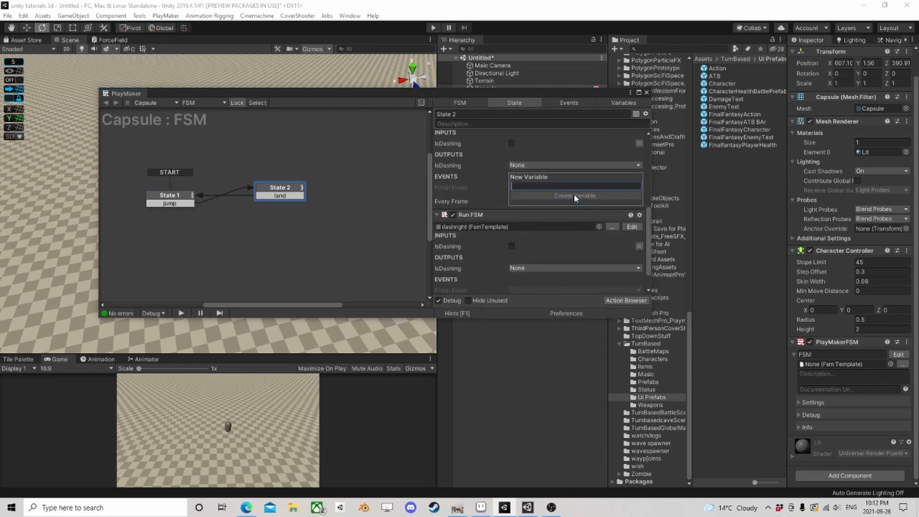
pyautogui.write('IsDash')
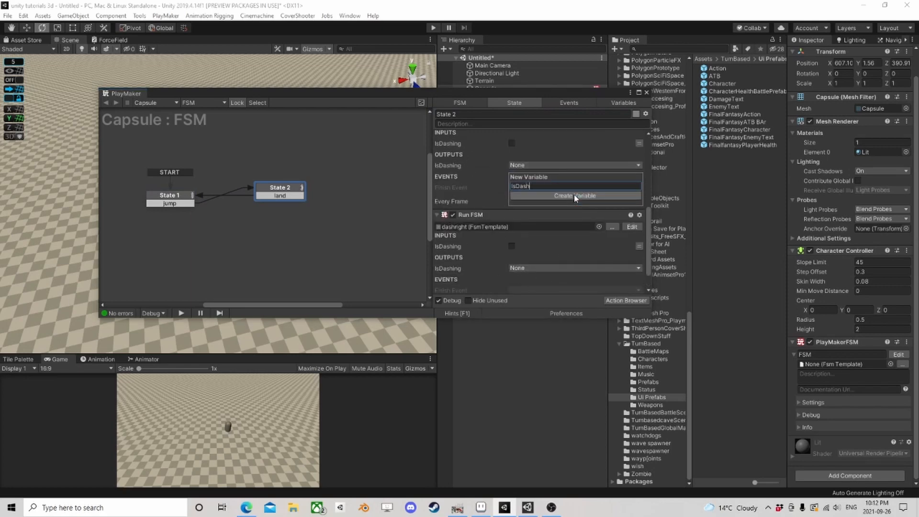
pyautogui.write('ing')
pyautogui.click(574, 196)
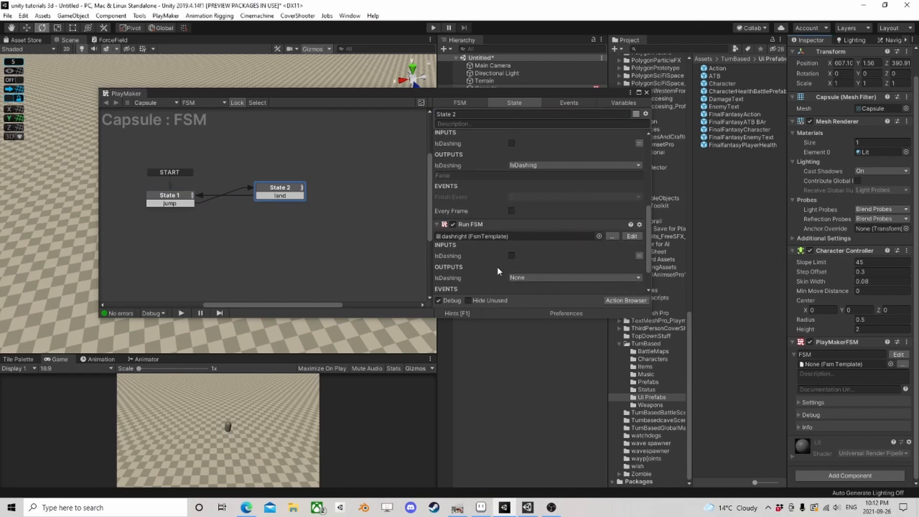
pyautogui.click(545, 277)
pyautogui.click(550, 299)
pyautogui.scroll(4, 579, 260)
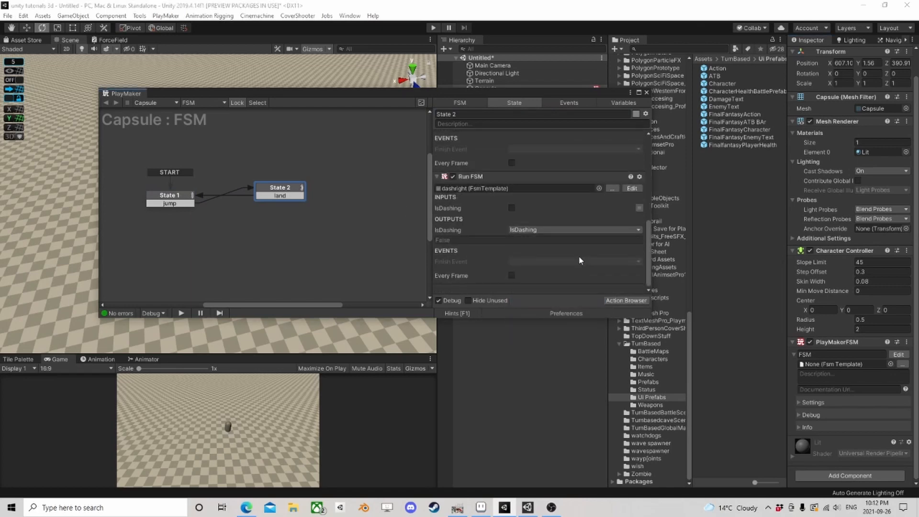
# Add a Set Bool Value action at the start of State 2 that sets IsDashing to false
pyautogui.scroll(6, 553, 235)
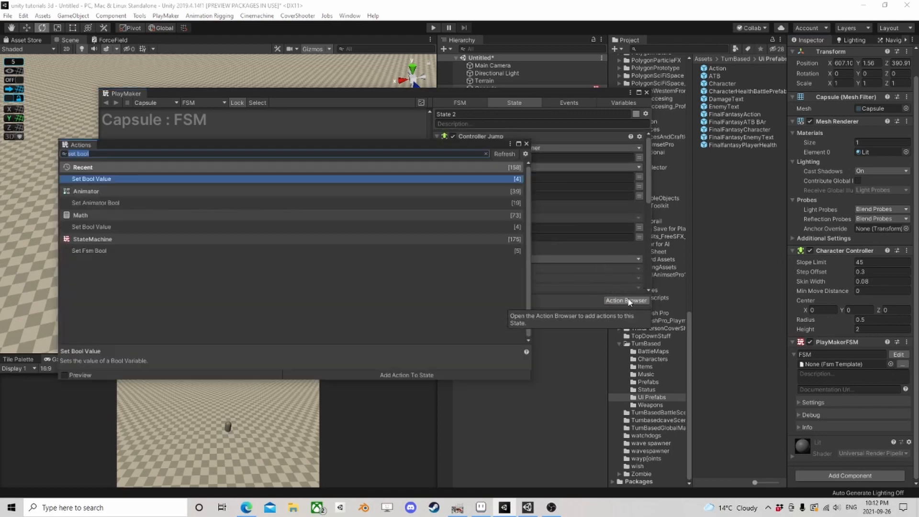
pyautogui.click(626, 300)
pyautogui.write('set boo')
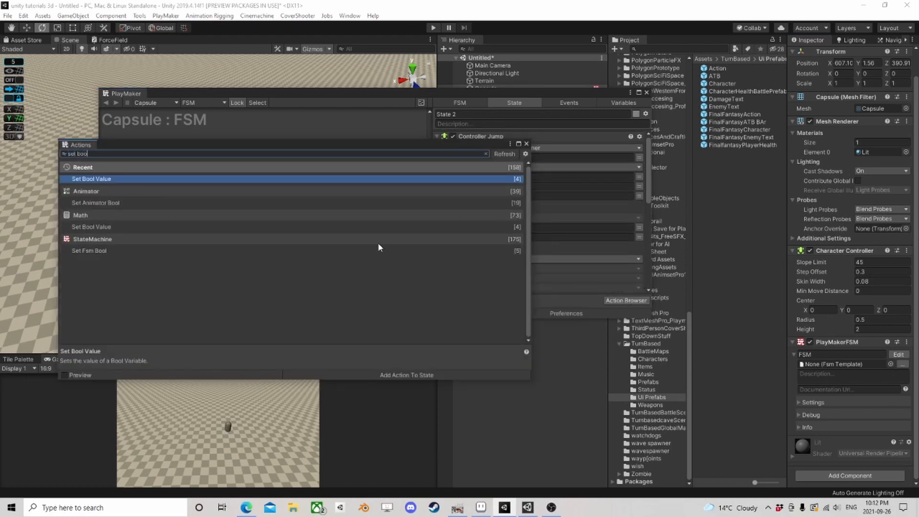
pyautogui.doubleClick(91, 179)
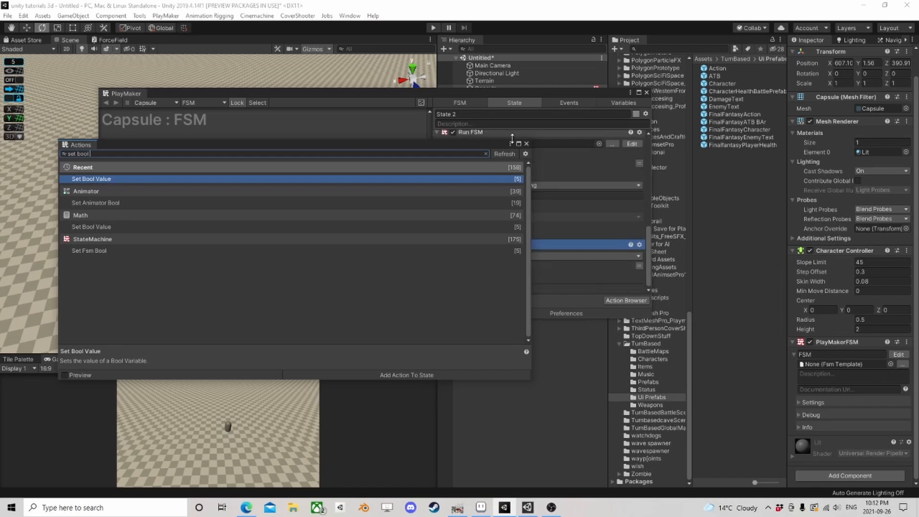
pyautogui.click(526, 143)
pyautogui.rightClick(479, 250)
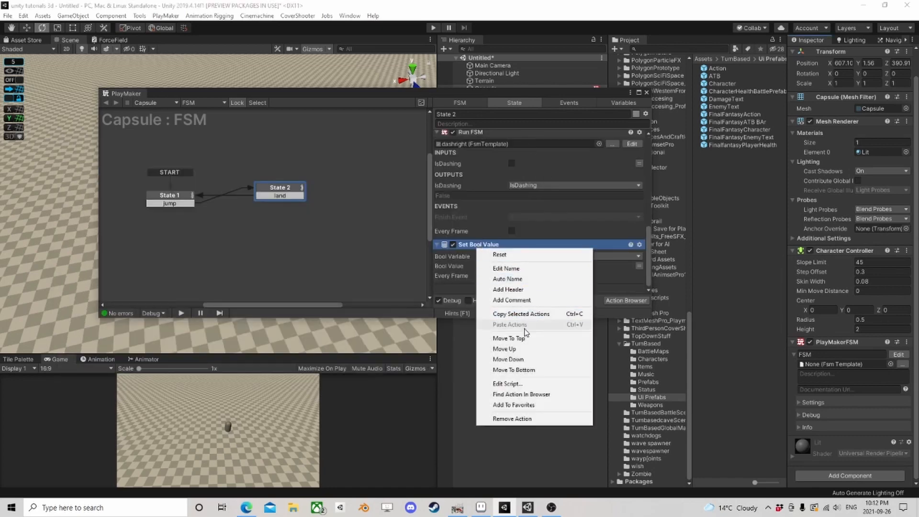
pyautogui.click(493, 328)
pyautogui.click(539, 147)
pyautogui.click(548, 164)
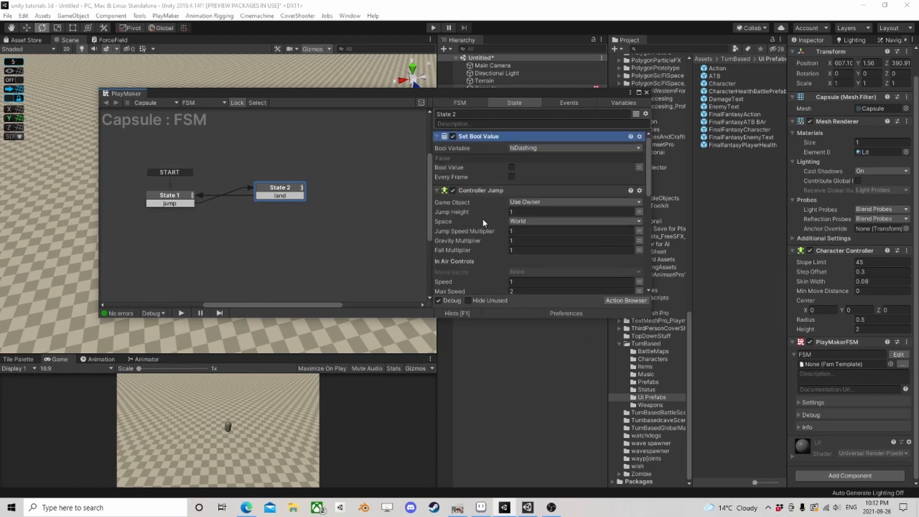
# Play the scene and test whether the capsule can dash both left and right during a single jump
pyautogui.scroll(-10, 562, 222)
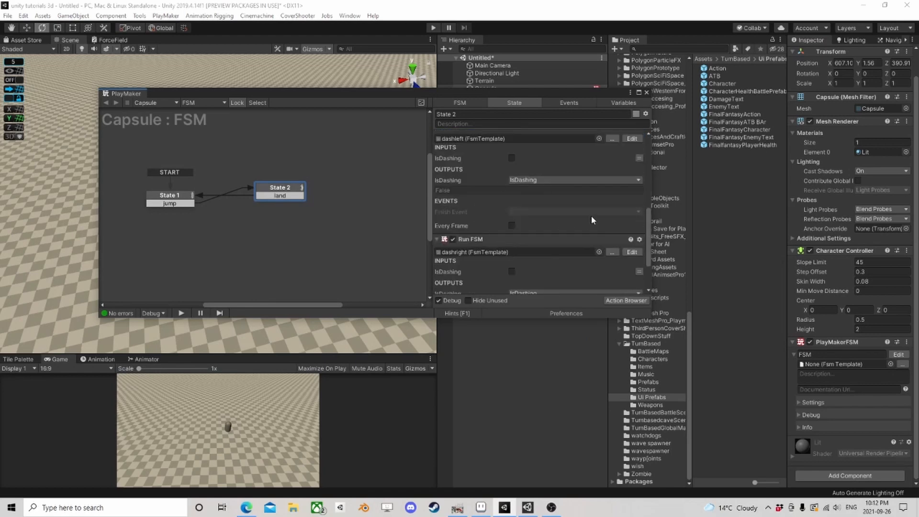
pyautogui.moveTo(513, 96); pyautogui.dragTo(687, 87)
pyautogui.click(433, 28)
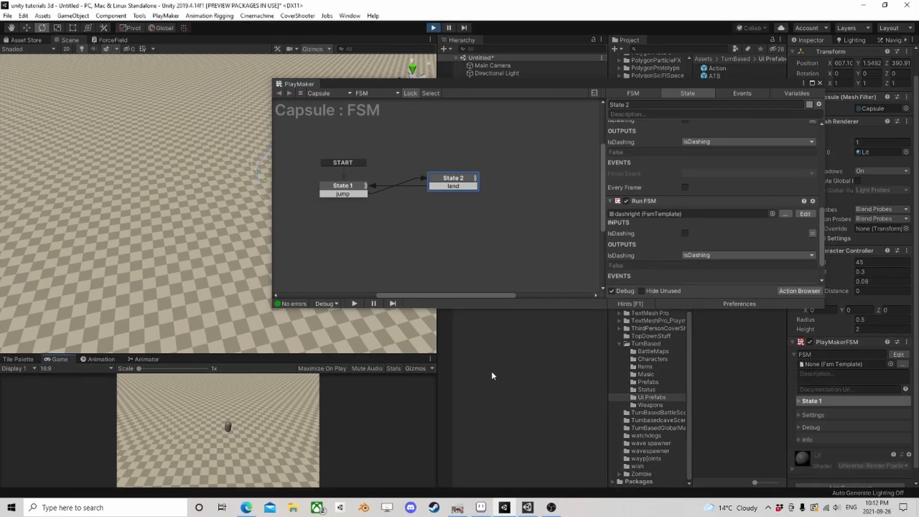
pyautogui.press('space')
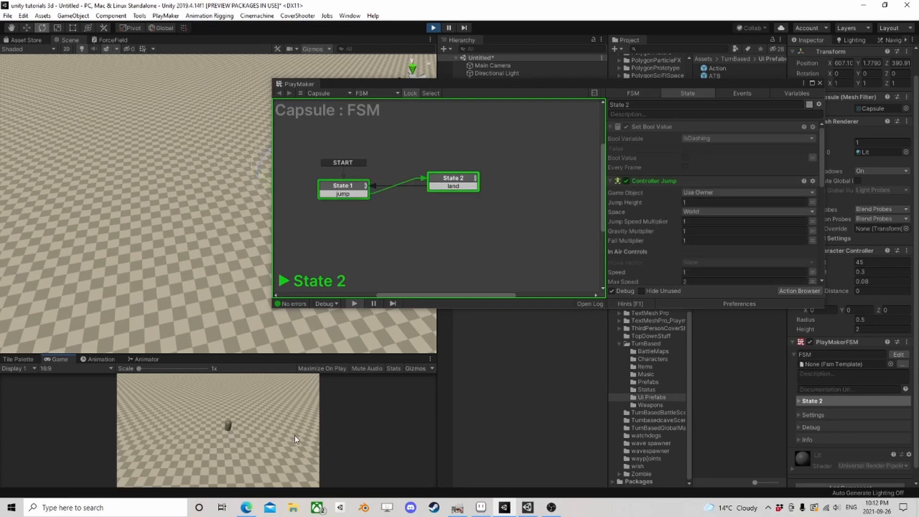
pyautogui.press('a')
pyautogui.press('d')
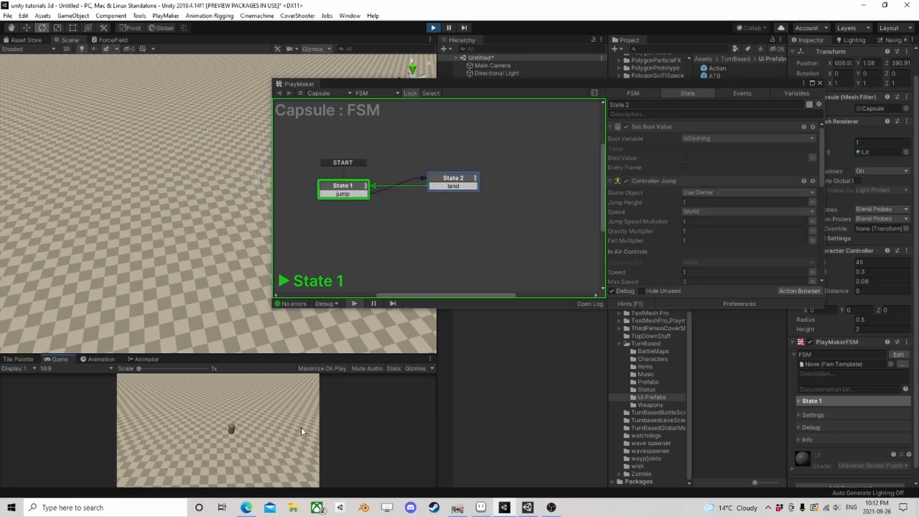
pyautogui.press('space')
pyautogui.scroll(-3, 675, 251)
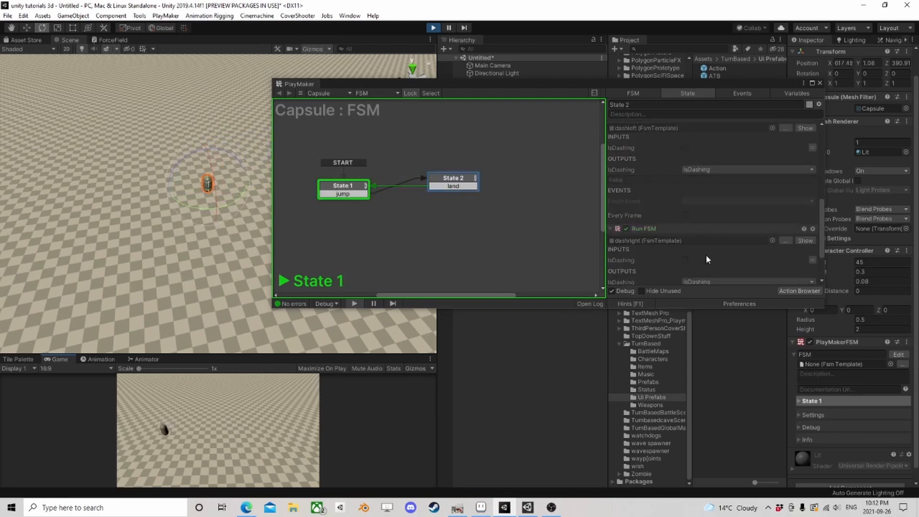
pyautogui.scroll(-3, 679, 271)
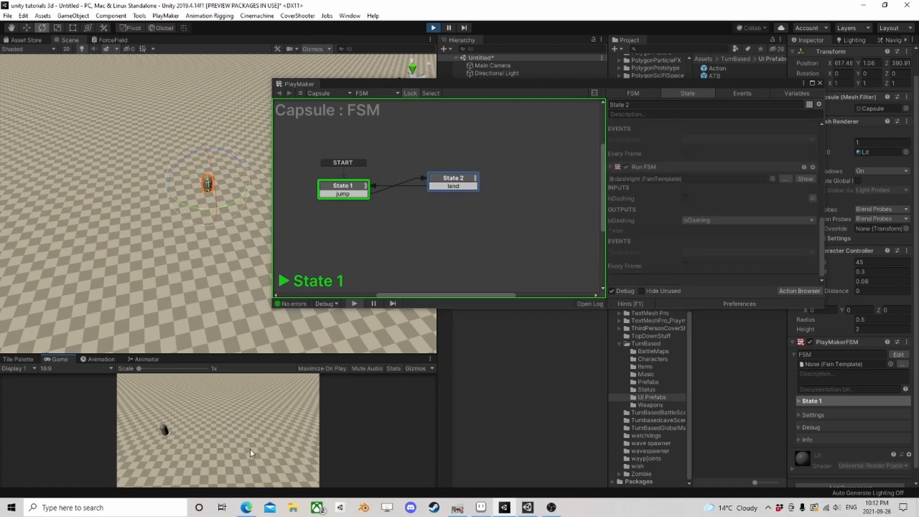
pyautogui.press('space')
pyautogui.press('a')
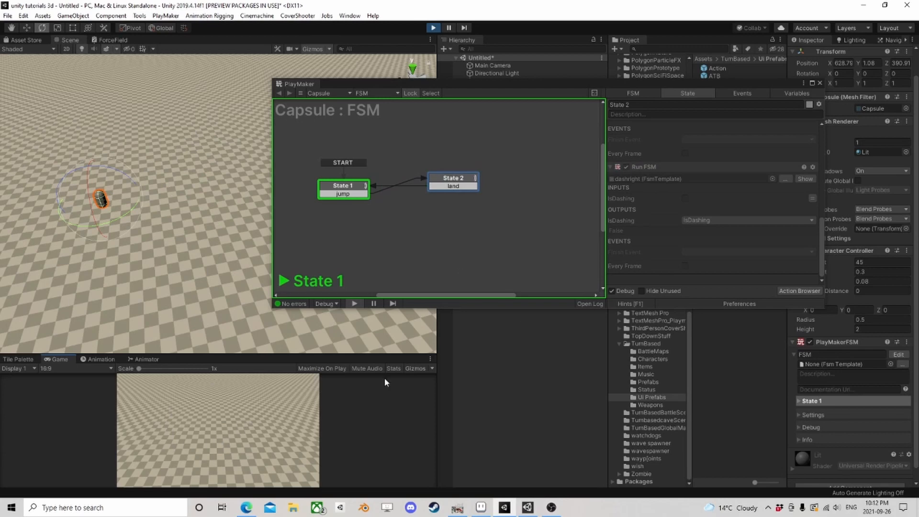
# Examine States 3, 4 and 5 of the running dashright FSM for how they handle IsDashing, and stop the playback
pyautogui.click(805, 180)
pyautogui.click(523, 201)
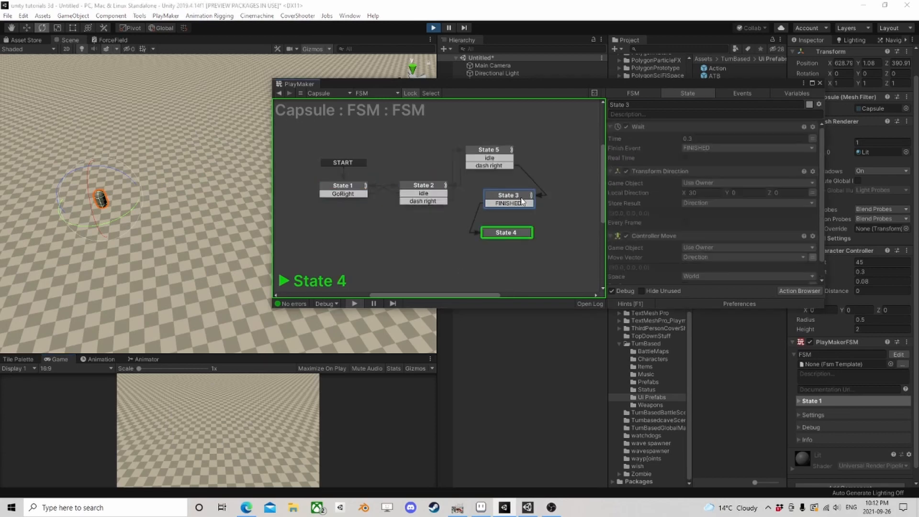
pyautogui.click(497, 154)
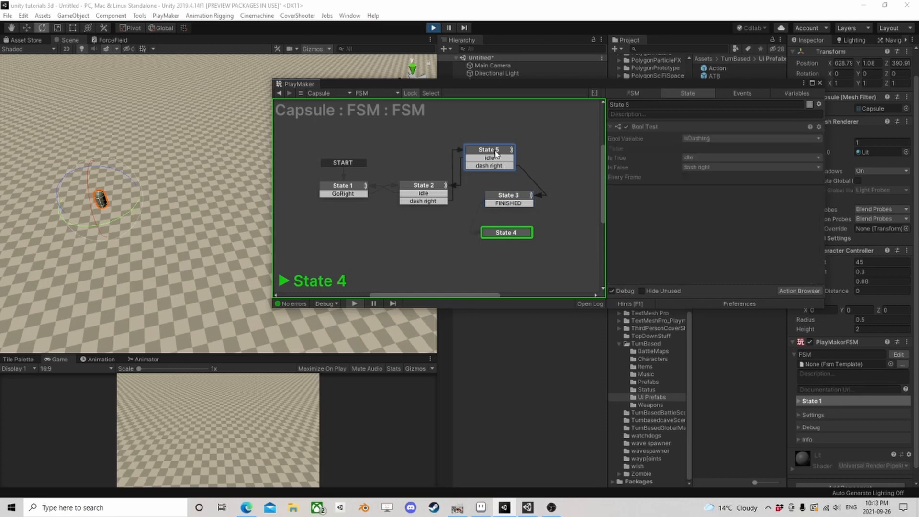
pyautogui.click(510, 199)
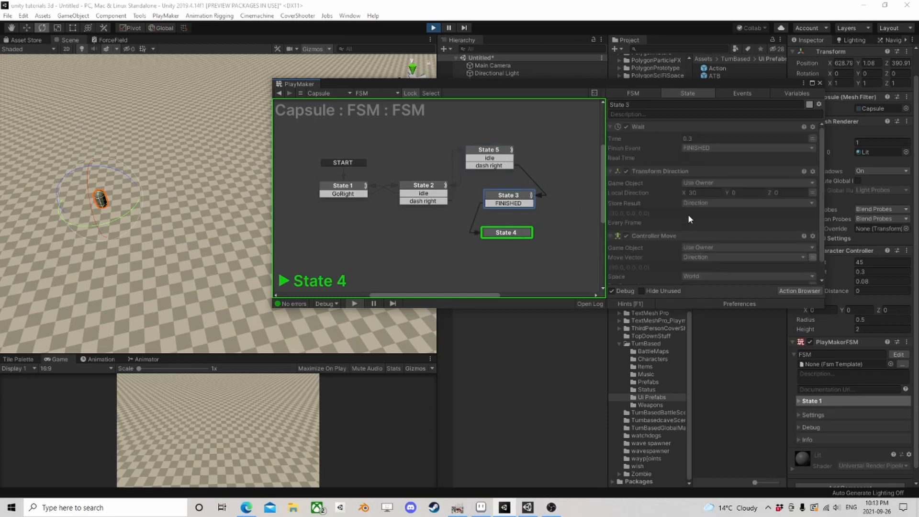
pyautogui.scroll(-1, 689, 215)
pyautogui.click(515, 233)
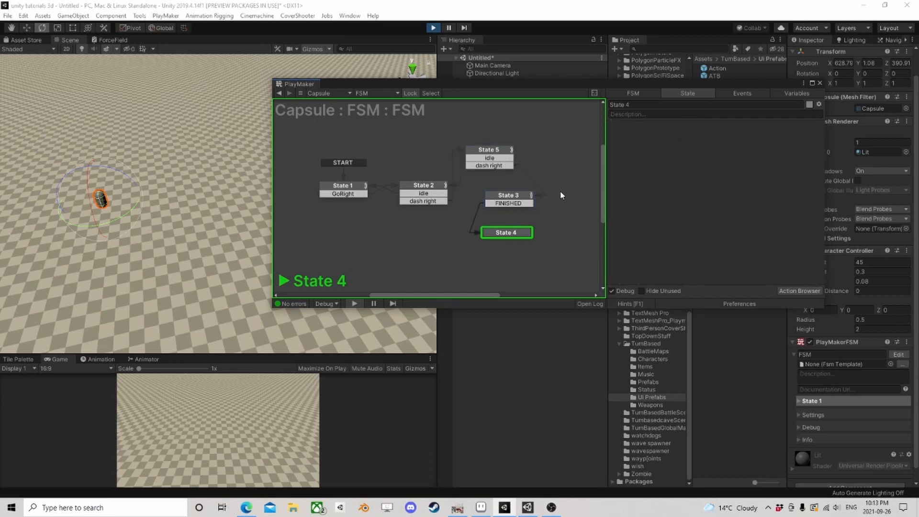
pyautogui.click(500, 196)
pyautogui.click(495, 156)
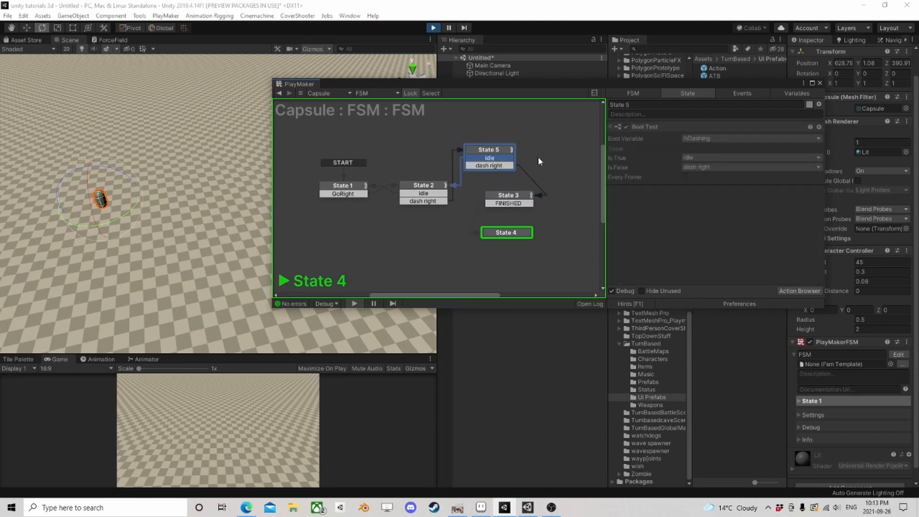
pyautogui.click(433, 27)
# Copy the Set Bool Value action from State 3 of the dashleft template and go back to State 2 of the capsule's FSM
pyautogui.scroll(-3, 767, 252)
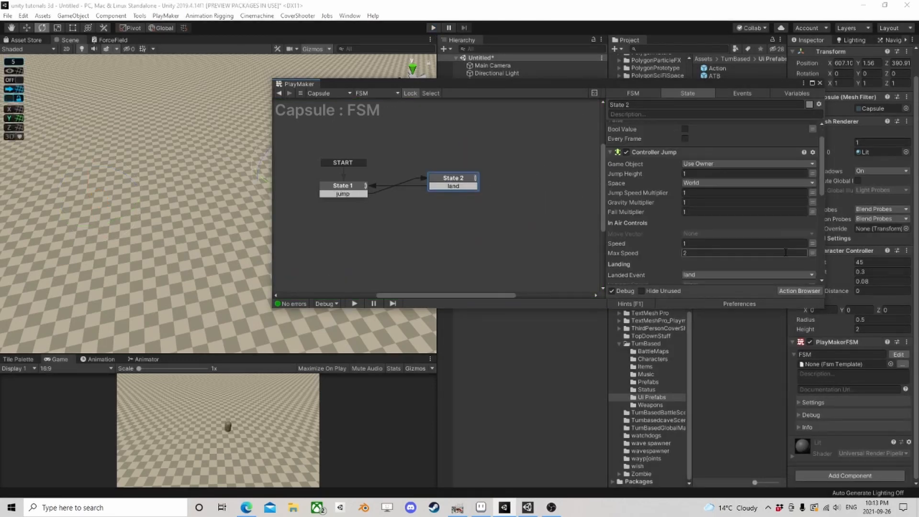
pyautogui.click(805, 186)
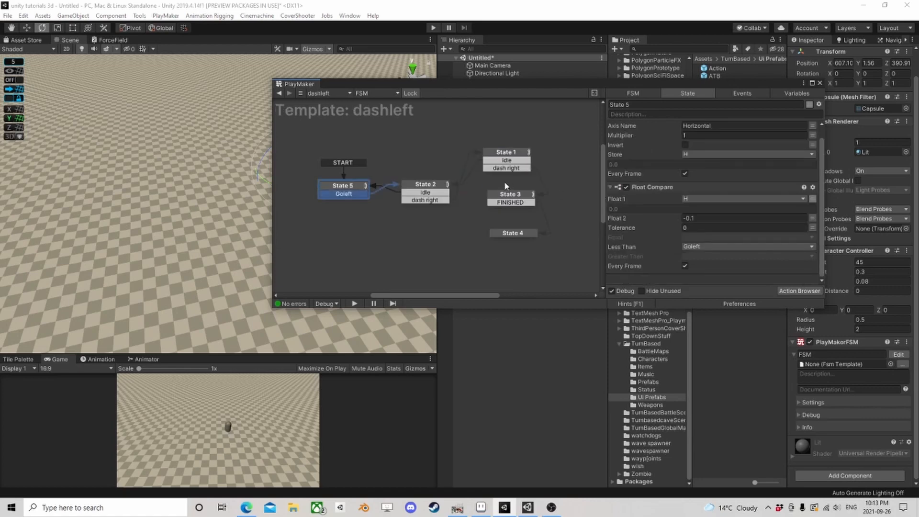
pyautogui.click(512, 154)
pyautogui.click(510, 196)
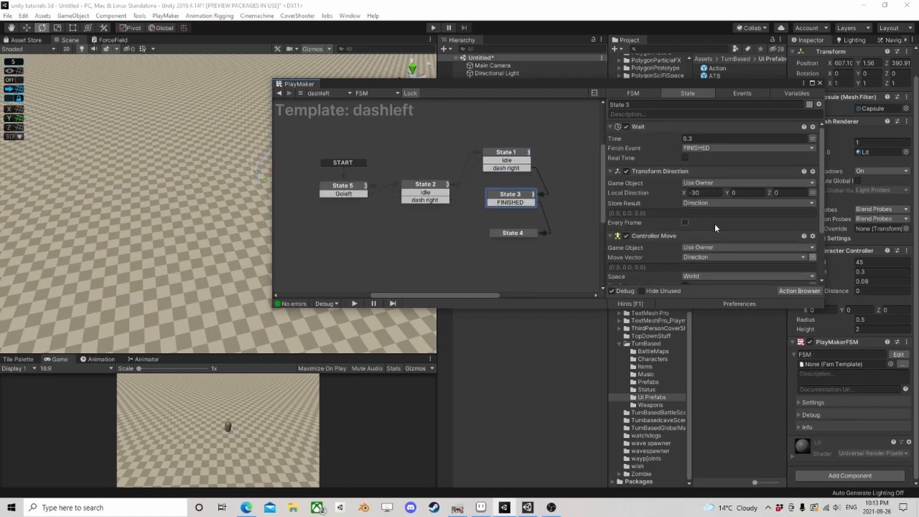
pyautogui.scroll(-3, 714, 223)
pyautogui.click(668, 226)
pyautogui.rightClick(668, 225)
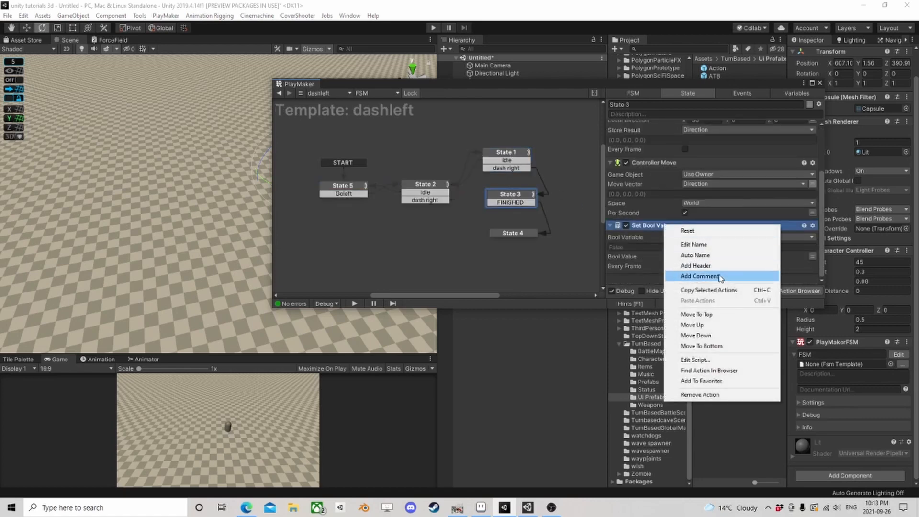
pyautogui.click(280, 93)
pyautogui.scroll(-3, 759, 240)
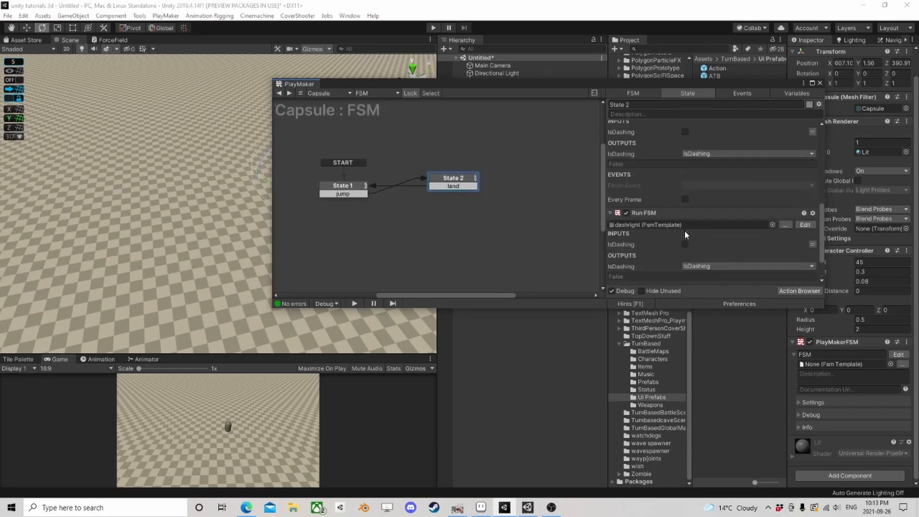
# Paste the copied Set Bool Value action, which sets IsDashing to true, before the Wait action in State 3 of the dashright template
pyautogui.click(805, 179)
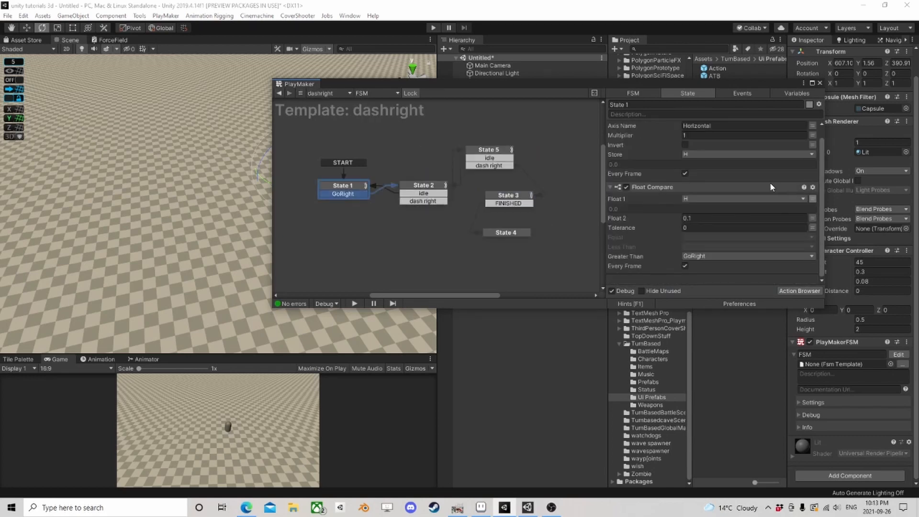
pyautogui.click(505, 196)
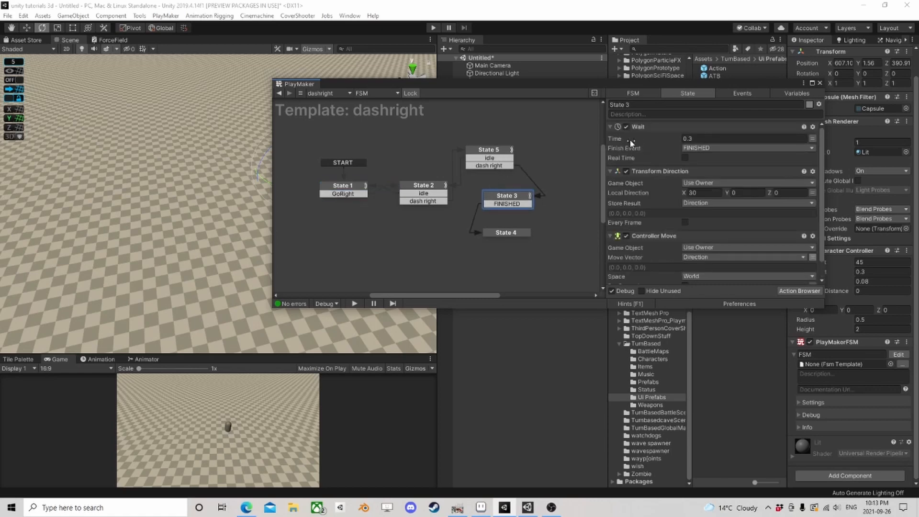
pyautogui.click(643, 128)
pyautogui.rightClick(644, 129)
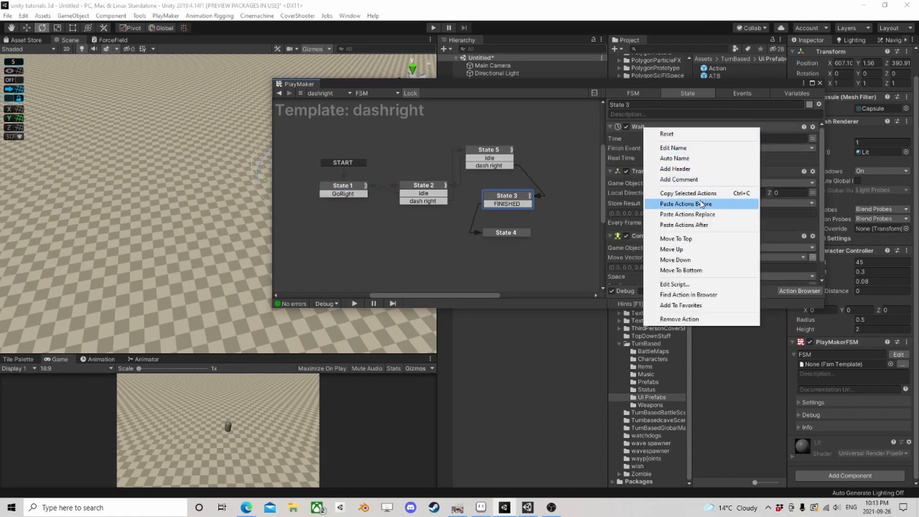
pyautogui.click(670, 204)
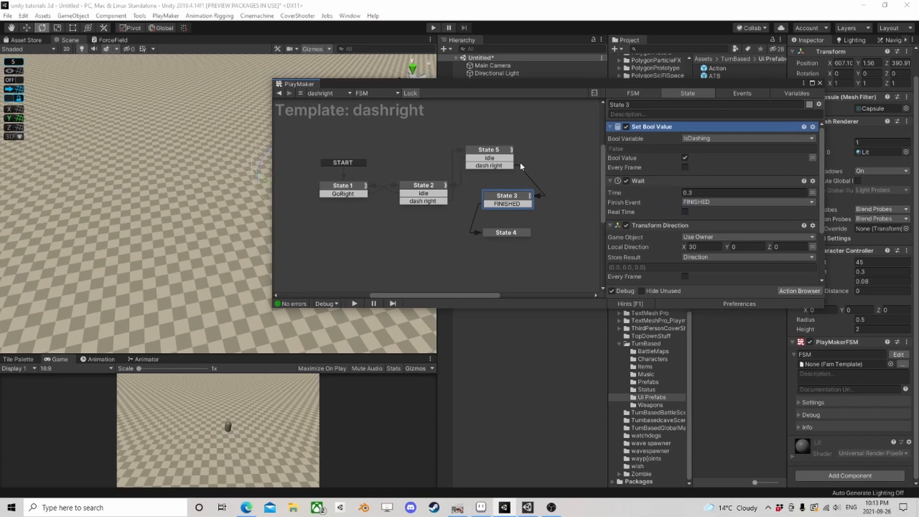
# Move the Set Bool Value action to the top of State 3 in the dashleft template
pyautogui.click(278, 94)
pyautogui.scroll(-6, 694, 228)
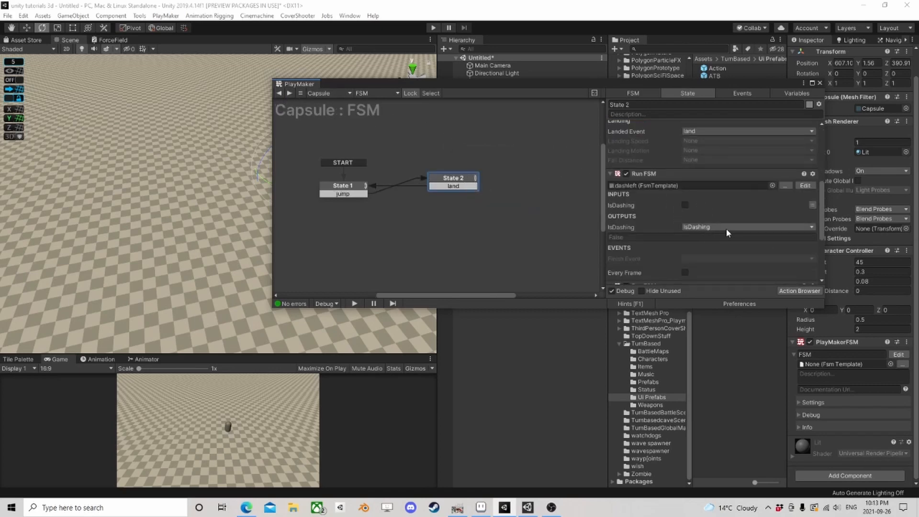
pyautogui.scroll(1, 727, 229)
pyautogui.click(804, 214)
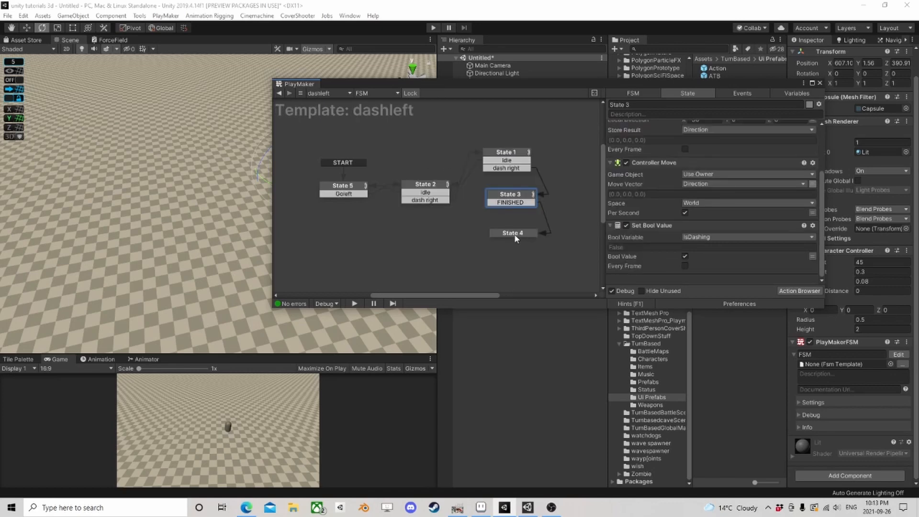
pyautogui.click(515, 236)
pyautogui.click(514, 198)
pyautogui.scroll(-3, 672, 203)
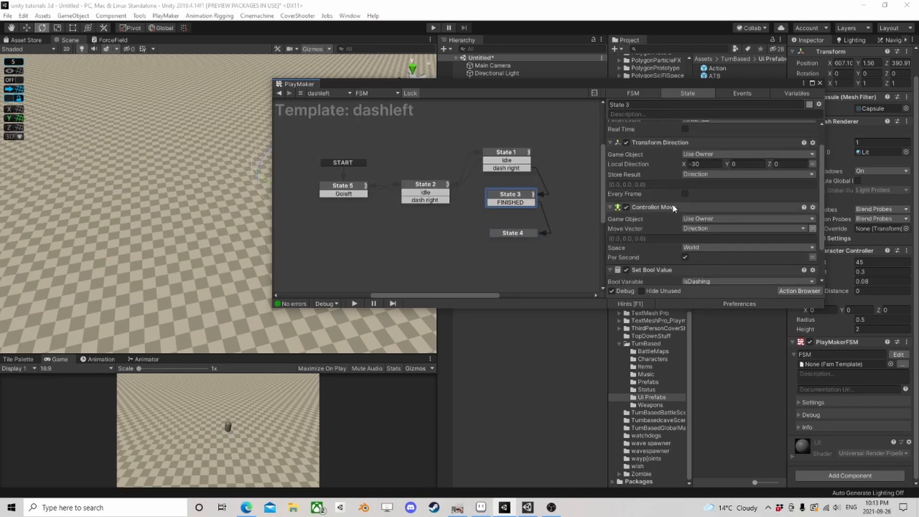
pyautogui.rightClick(662, 226)
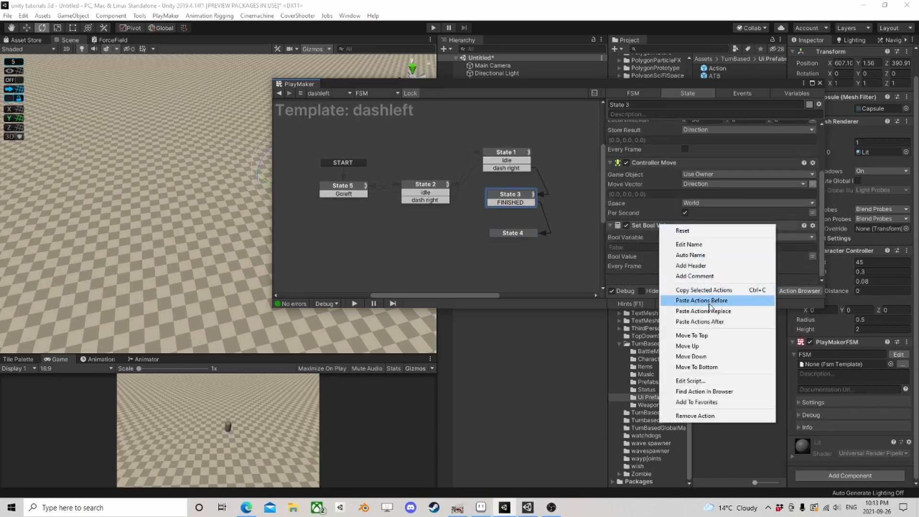
pyautogui.click(701, 333)
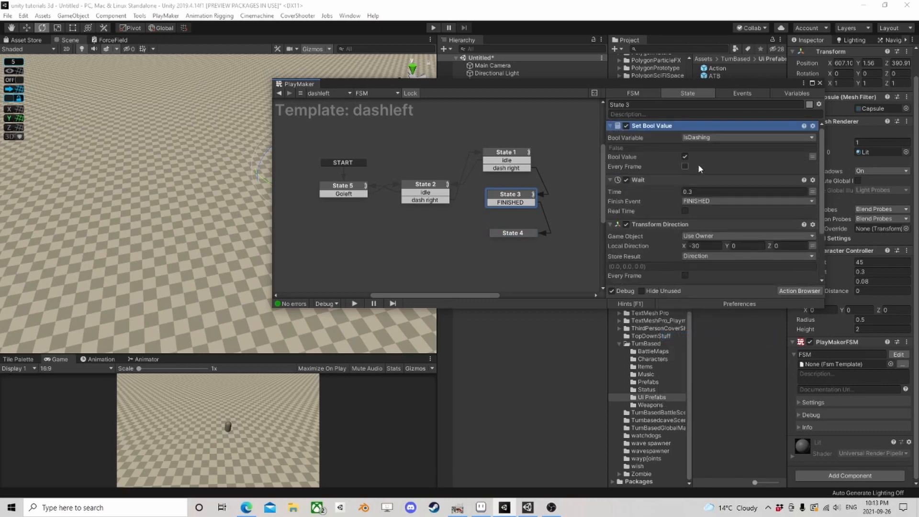
# Close the FSM editor, play the scene and test left and right dashes while the capsule jumps
pyautogui.click(819, 83)
pyautogui.hotkey('ctrl', 'p')
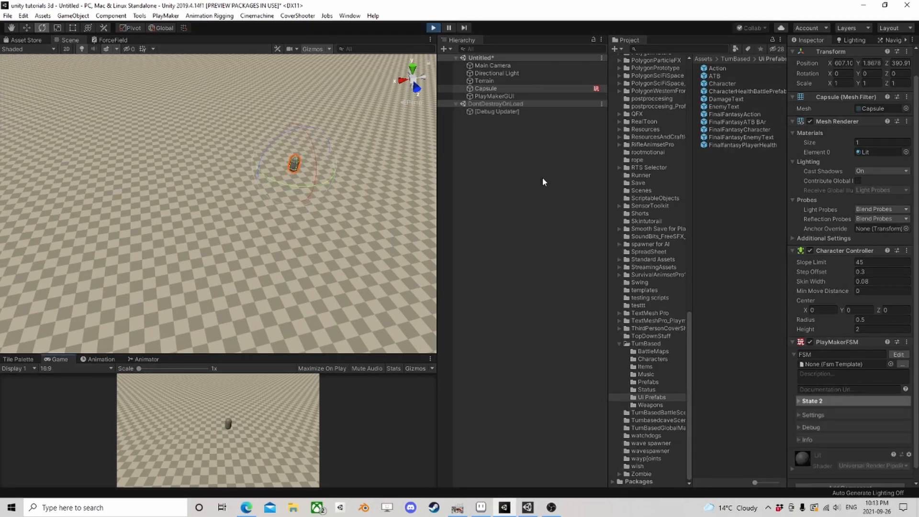
pyautogui.press('a')
pyautogui.press('d')
pyautogui.press('space')
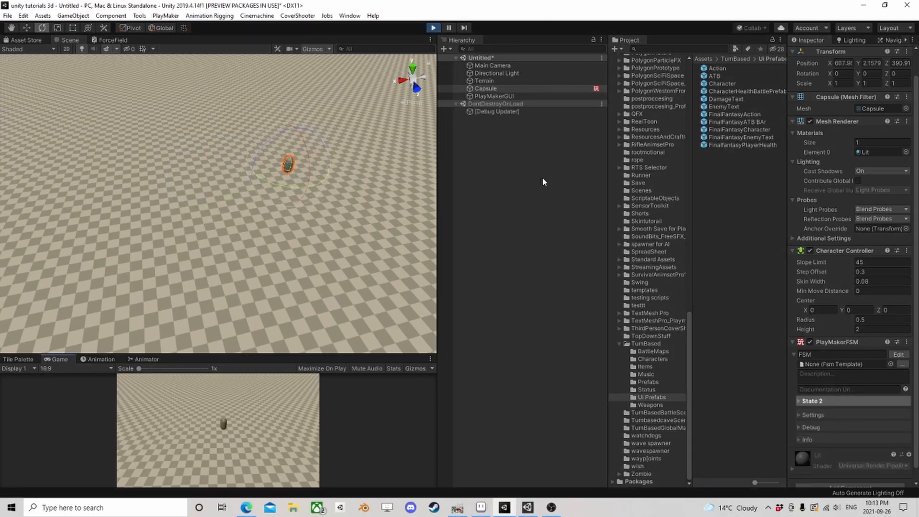
pyautogui.press('a')
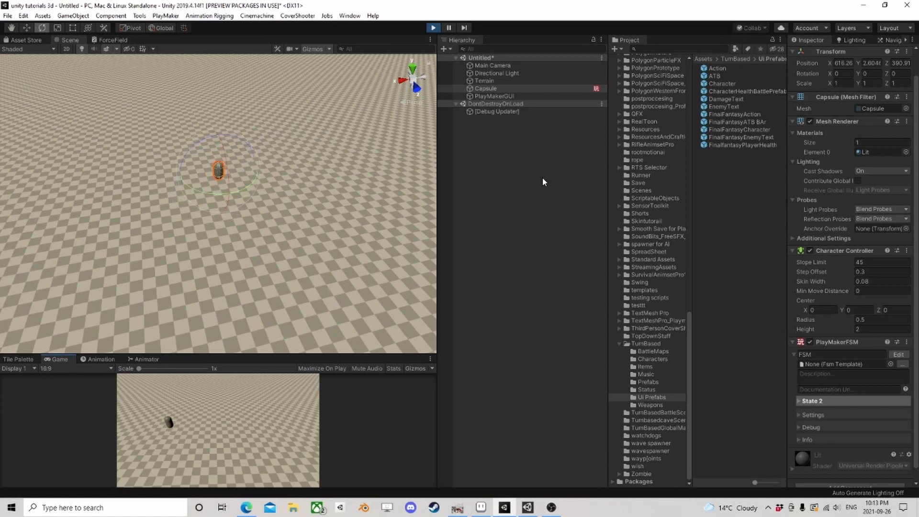
pyautogui.press('d')
pyautogui.press('a')
# Examine IsDashing in State 2 of the running capsule FSM and in State 5 of its dashright FSM, and stop the playback
pyautogui.click(501, 91)
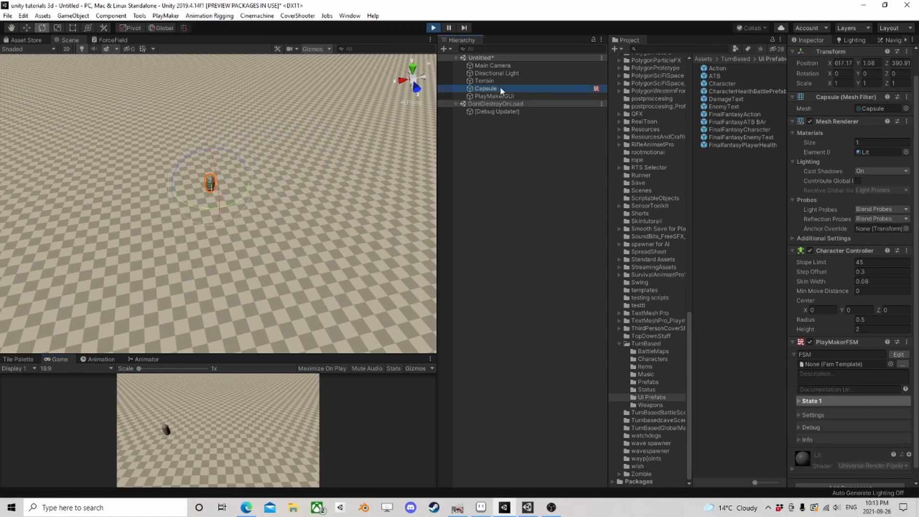
pyautogui.click(898, 355)
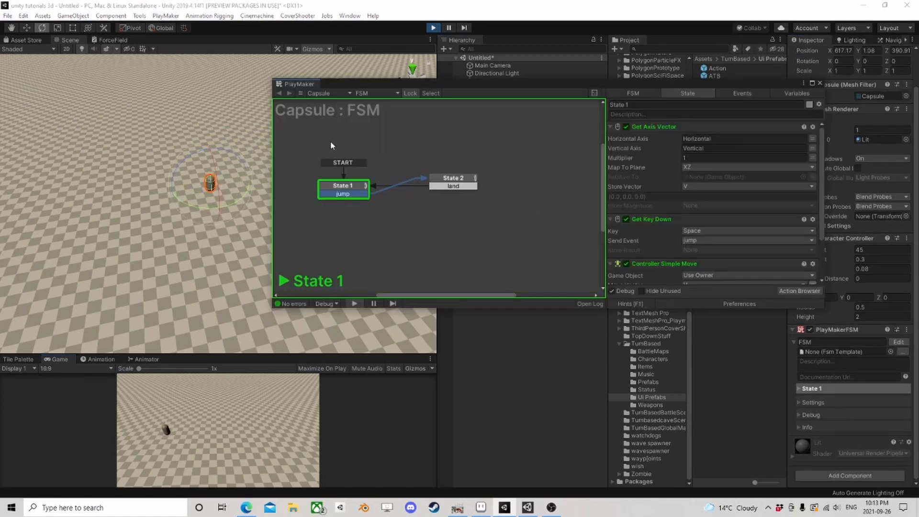
pyautogui.click(444, 181)
pyautogui.scroll(-3, 652, 205)
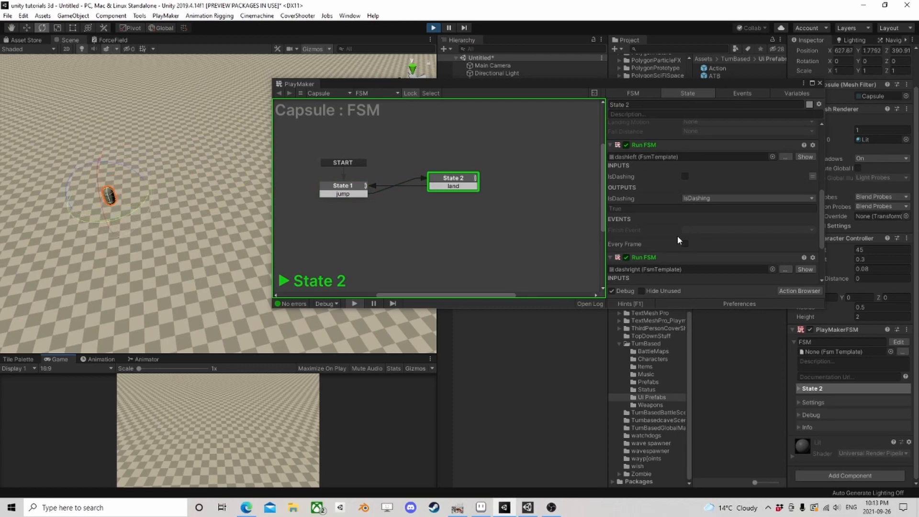
pyautogui.scroll(-2, 676, 236)
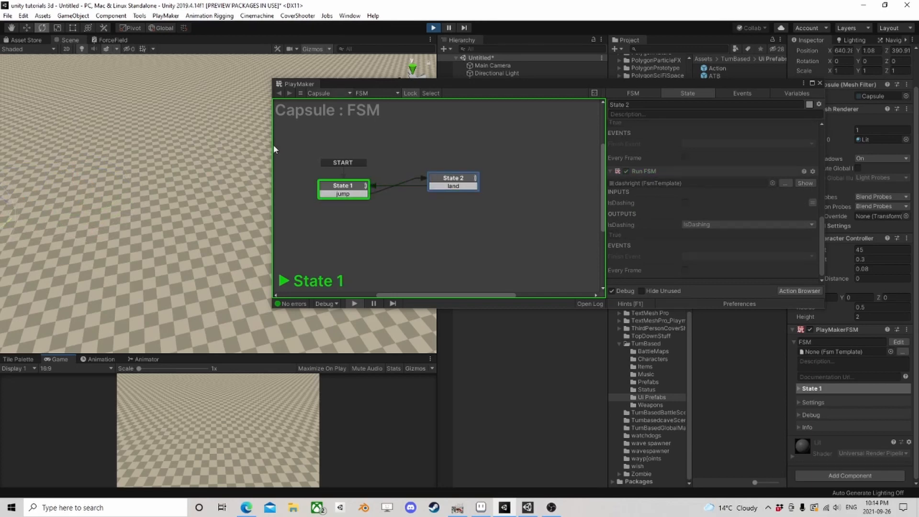
pyautogui.scroll(-6, 141, 197)
pyautogui.click(805, 184)
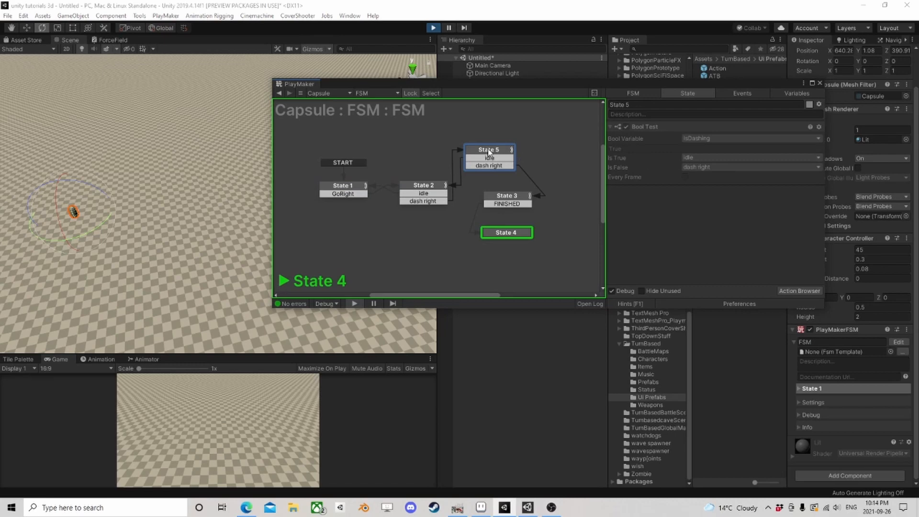
pyautogui.moveTo(486, 148); pyautogui.dragTo(504, 144)
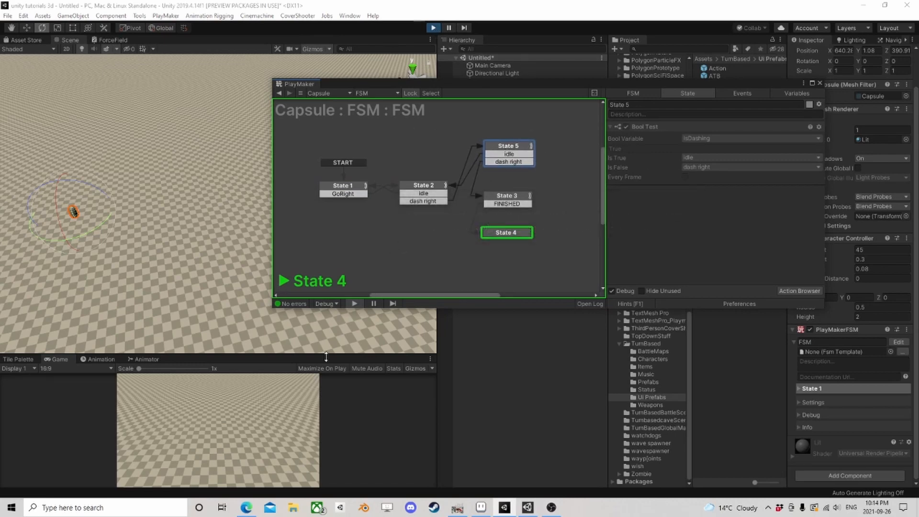
pyautogui.click(272, 425)
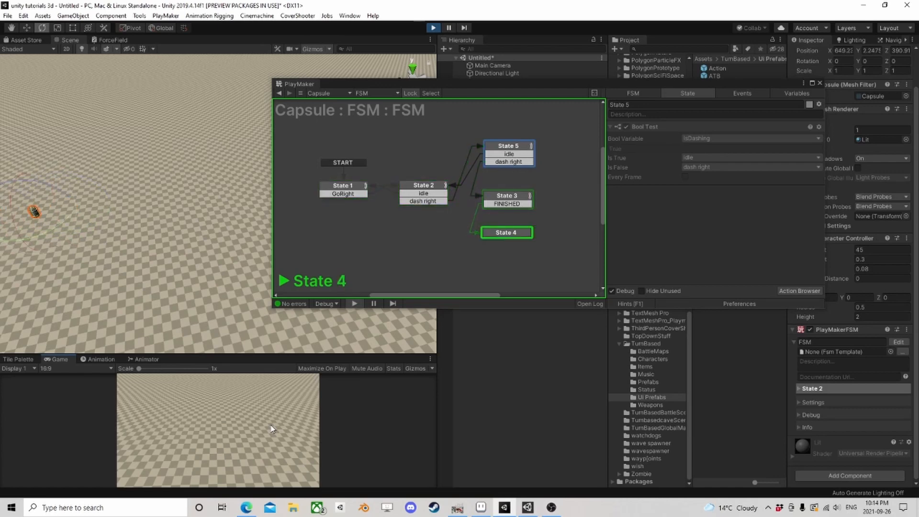
pyautogui.click(433, 28)
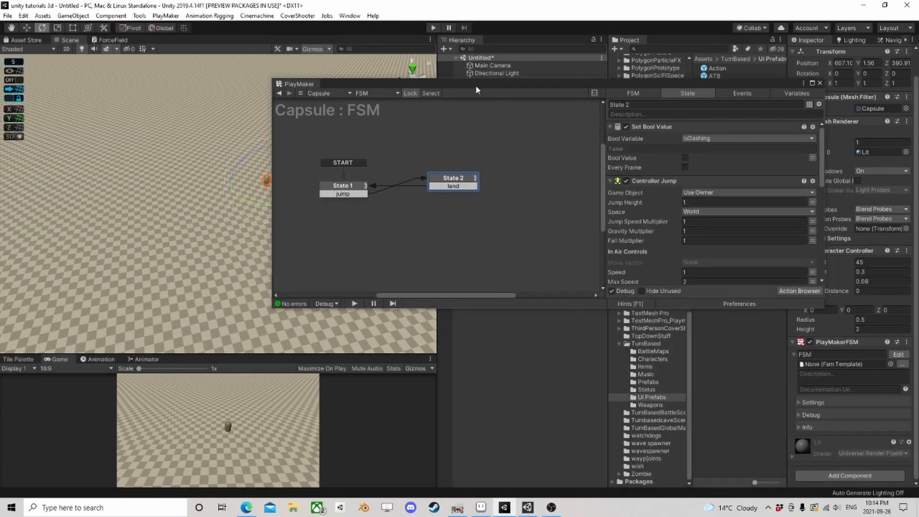
# Turn off both Output and Input for the IsDashing variable in the dashleft template
pyautogui.scroll(-5, 740, 206)
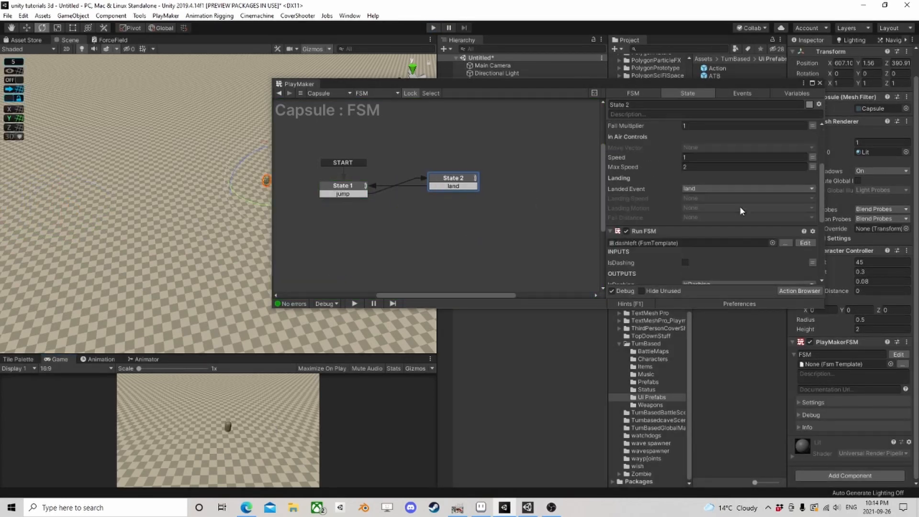
pyautogui.click(805, 185)
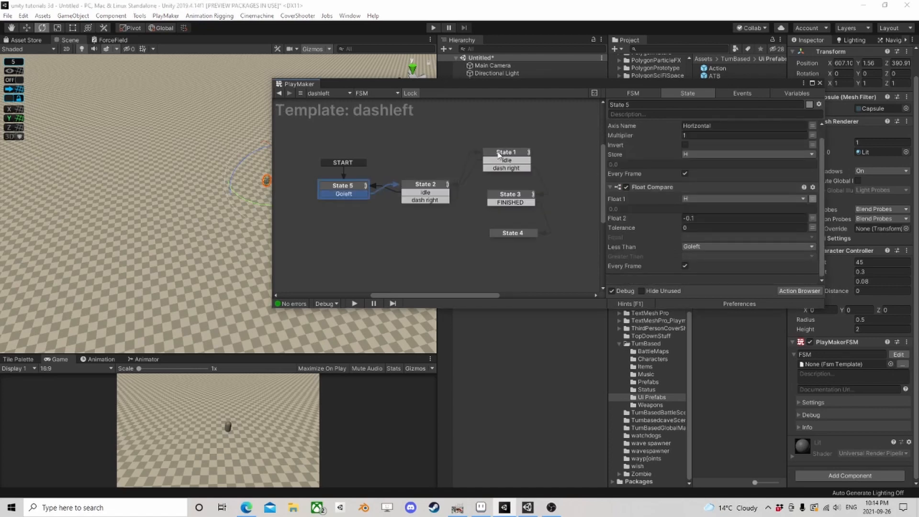
pyautogui.click(796, 94)
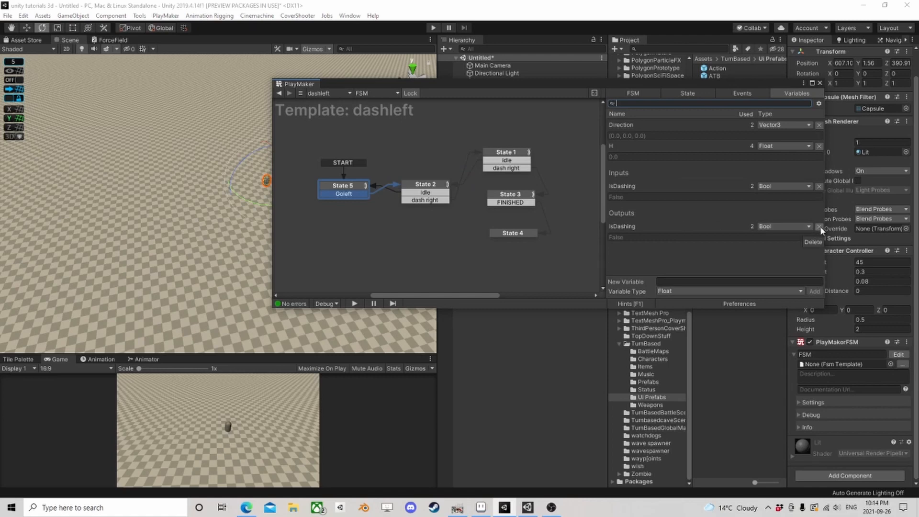
pyautogui.click(630, 185)
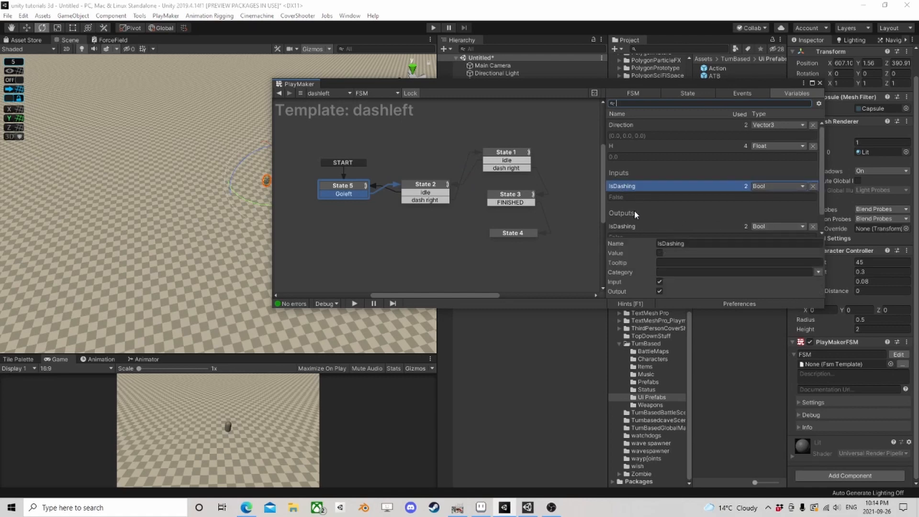
pyautogui.click(657, 291)
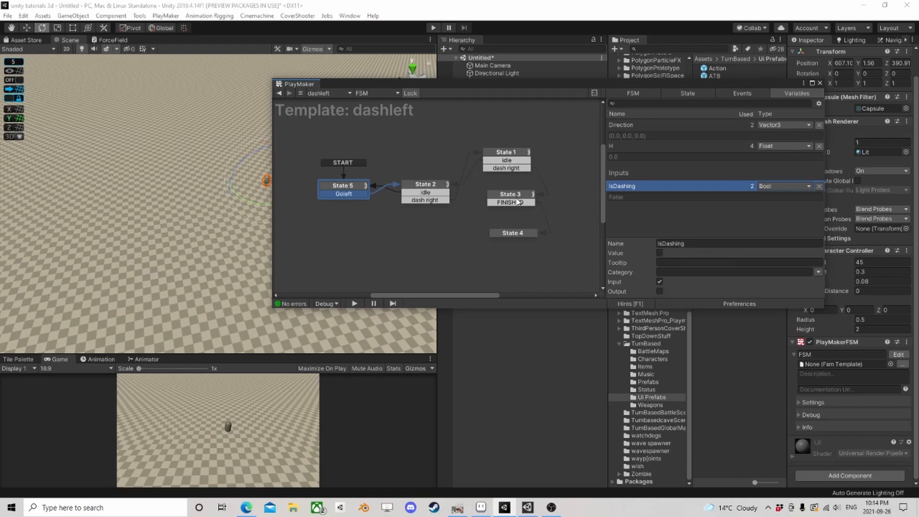
pyautogui.click(659, 282)
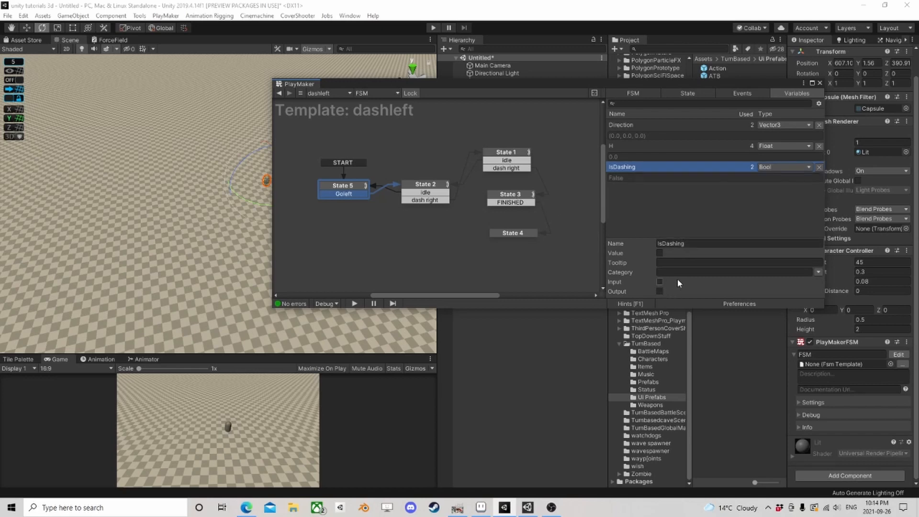
# Add a Get Fsm Bool action to State 1 of the dashleft template
pyautogui.click(510, 157)
pyautogui.click(787, 290)
pyautogui.write('get f')
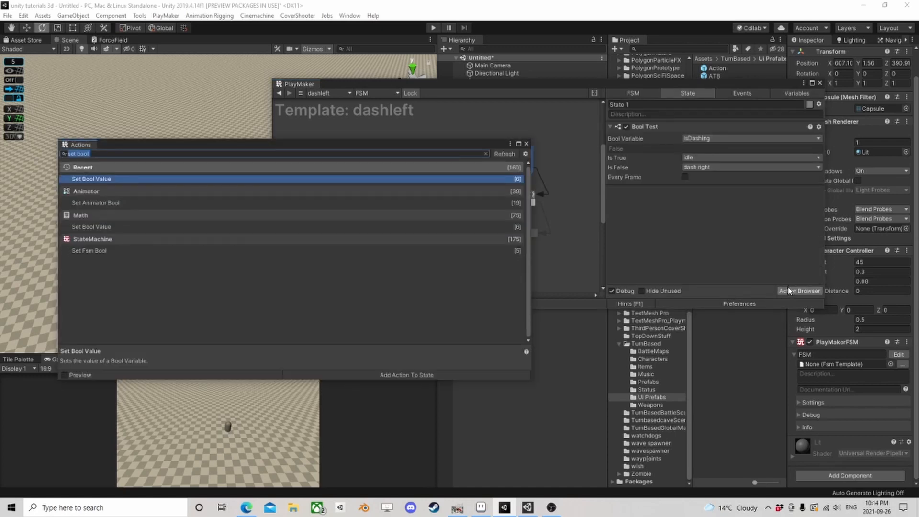
pyautogui.write('sm bool')
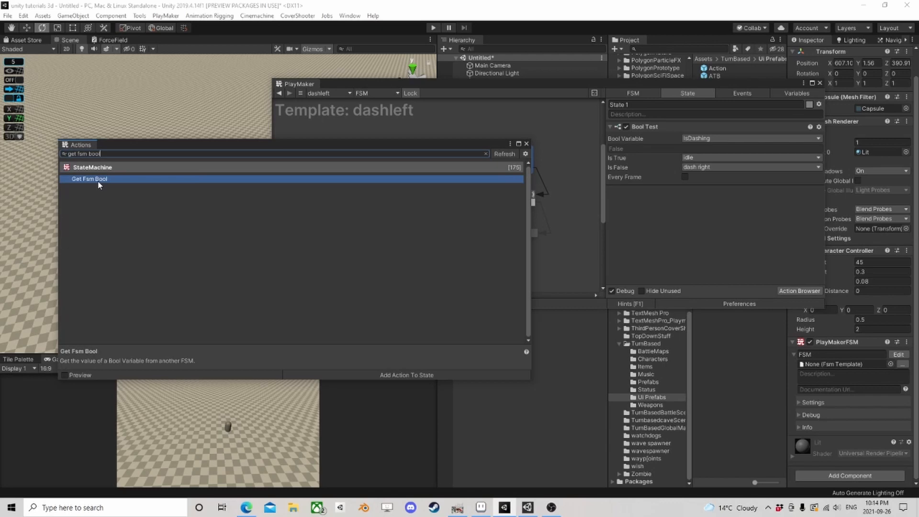
pyautogui.doubleClick(99, 181)
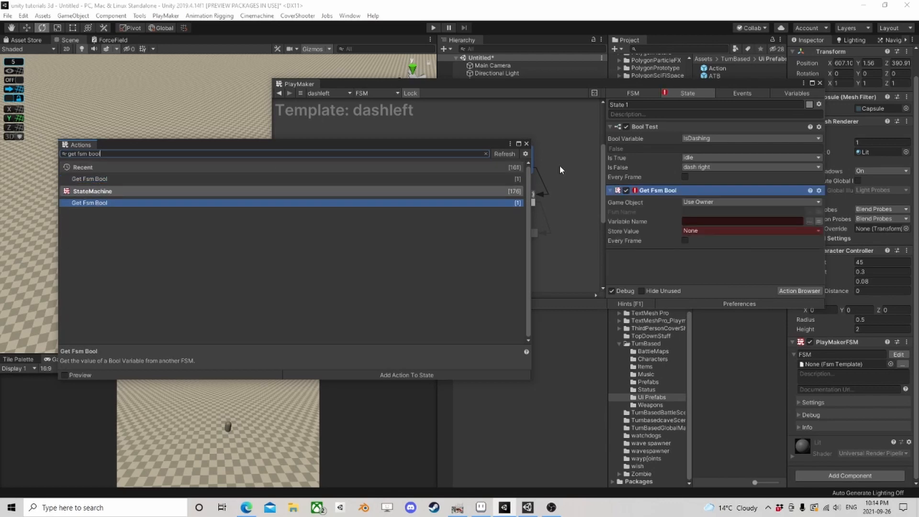
pyautogui.click(525, 144)
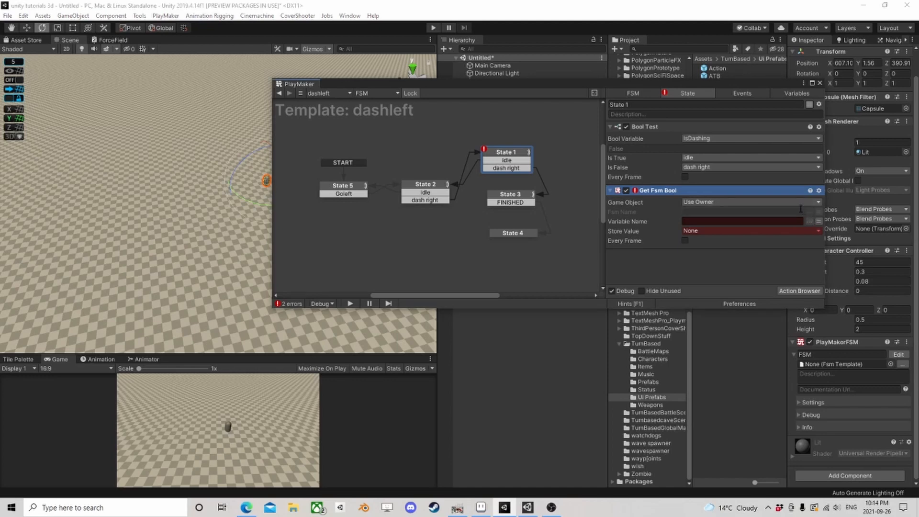
# Set Get Fsm Bool to read the variable IsDashing from the FSM named FSM and store its value in IsDashing
pyautogui.moveTo(699, 79); pyautogui.dragTo(574, 68)
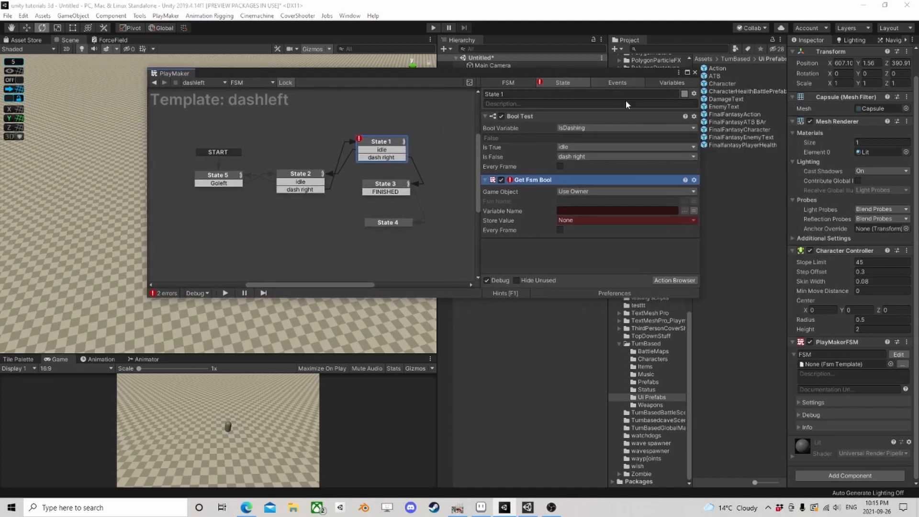
pyautogui.click(595, 201)
pyautogui.write('FSM')
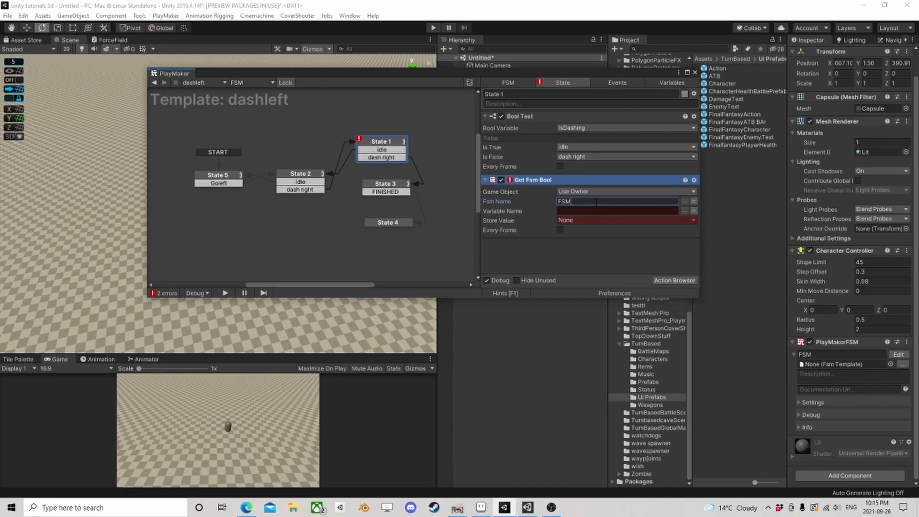
pyautogui.click(593, 211)
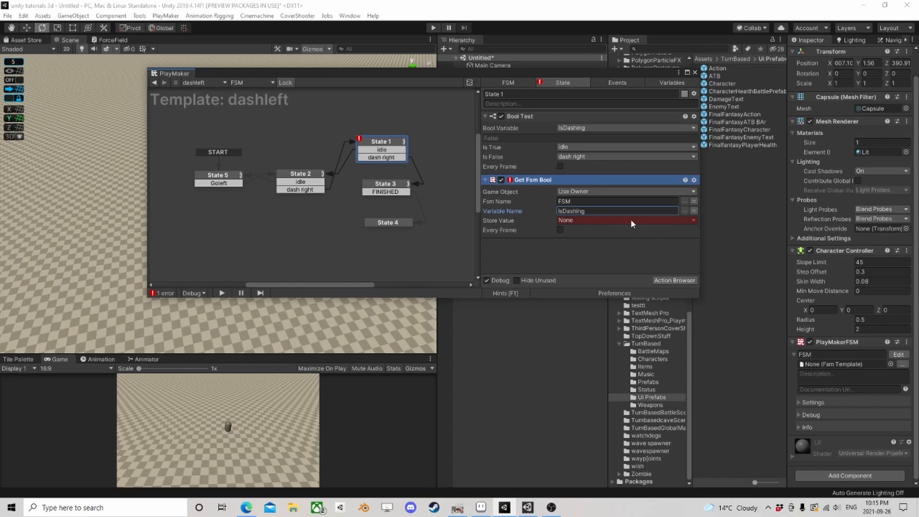
pyautogui.click(670, 220)
pyautogui.click(589, 243)
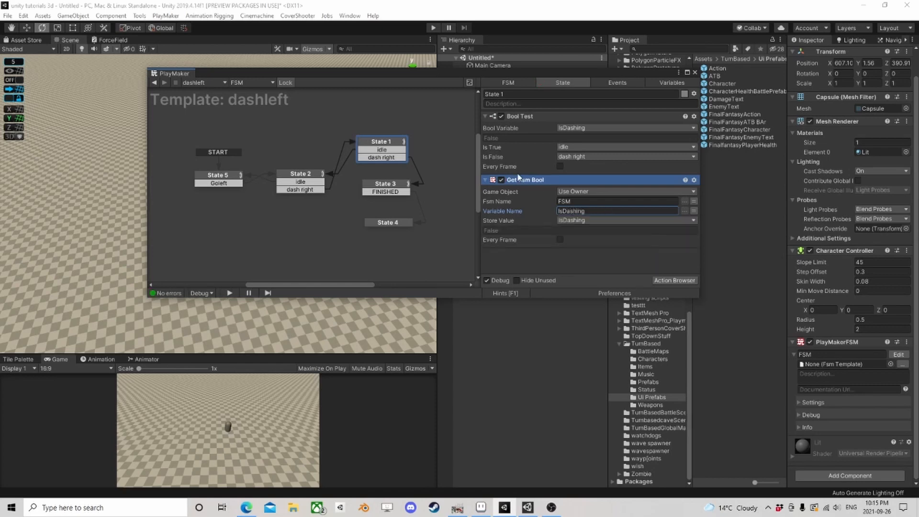
# Move the Get Fsm Bool action above Bool Test in State 1 of the dashleft template and copy the action
pyautogui.moveTo(527, 125); pyautogui.dragTo(526, 124)
pyautogui.rightClick(529, 117)
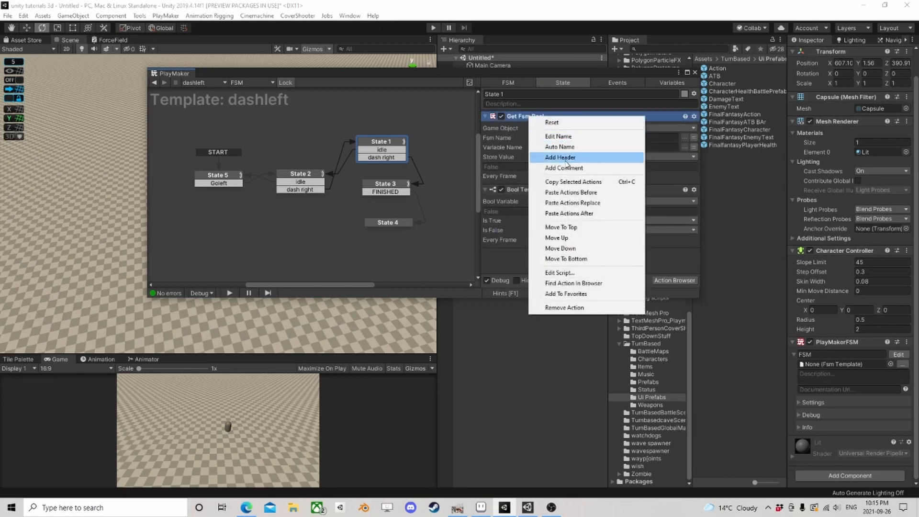
pyautogui.click(567, 182)
# Replace the Set Bool Value action in State 3 of the dashleft template with a Set Fsm Bool action
pyautogui.click(397, 188)
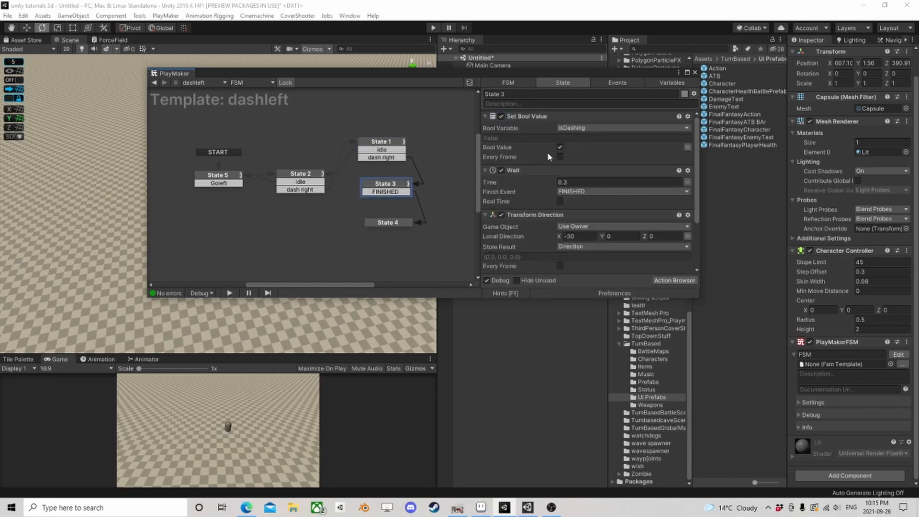
pyautogui.click(538, 116)
pyautogui.rightClick(525, 117)
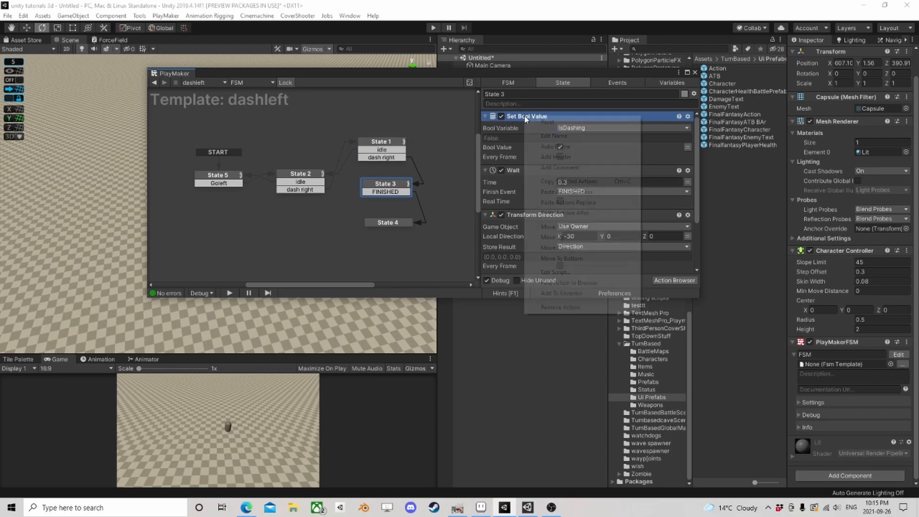
pyautogui.click(560, 306)
pyautogui.click(672, 280)
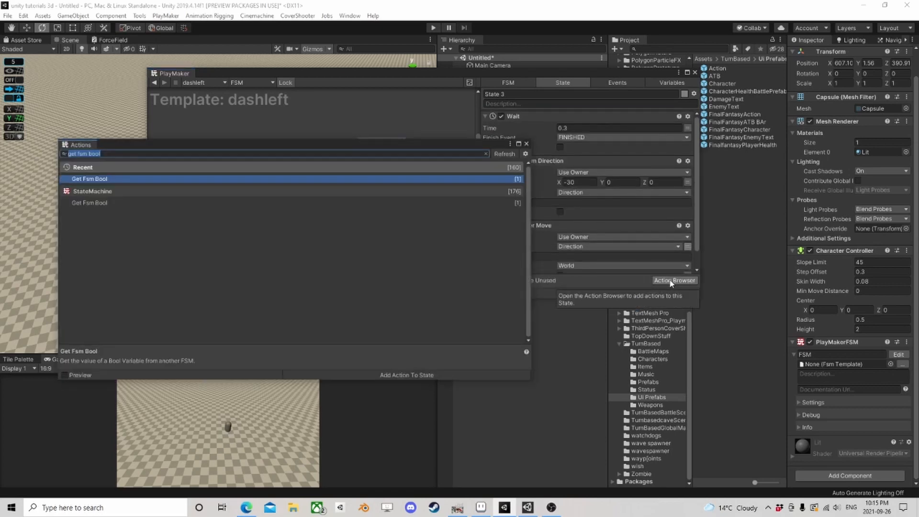
pyautogui.write('set fsm boo')
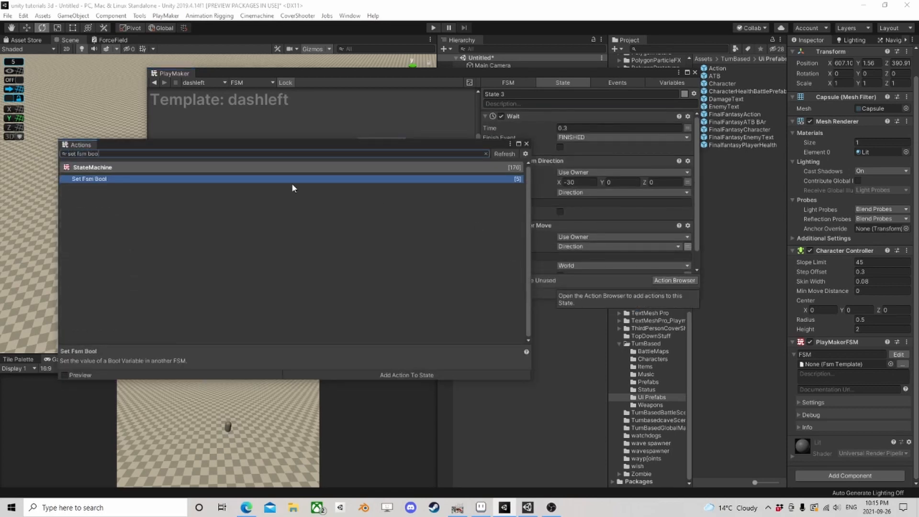
pyautogui.doubleClick(145, 179)
pyautogui.click(527, 144)
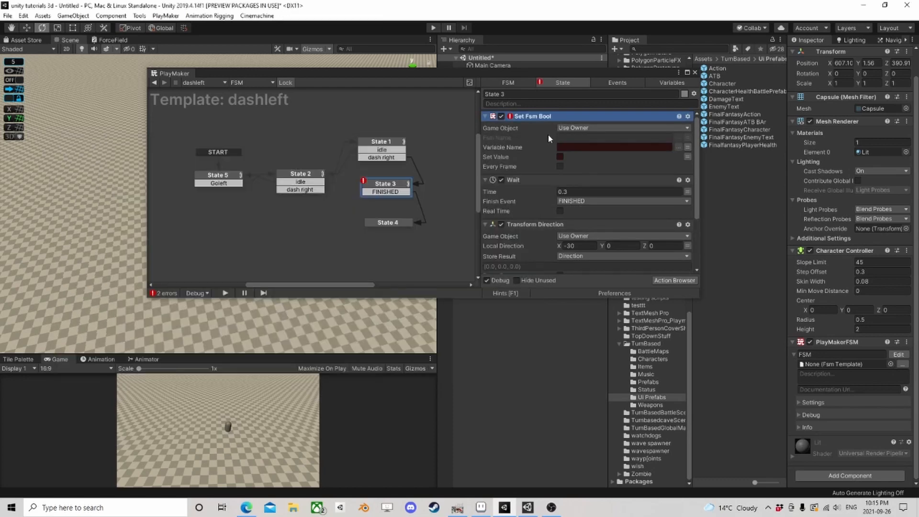
# Point Set Fsm Bool at the variable IsDashing in the FSM named FSM and turn on Set Value
pyautogui.click(617, 138)
pyautogui.write('FS')
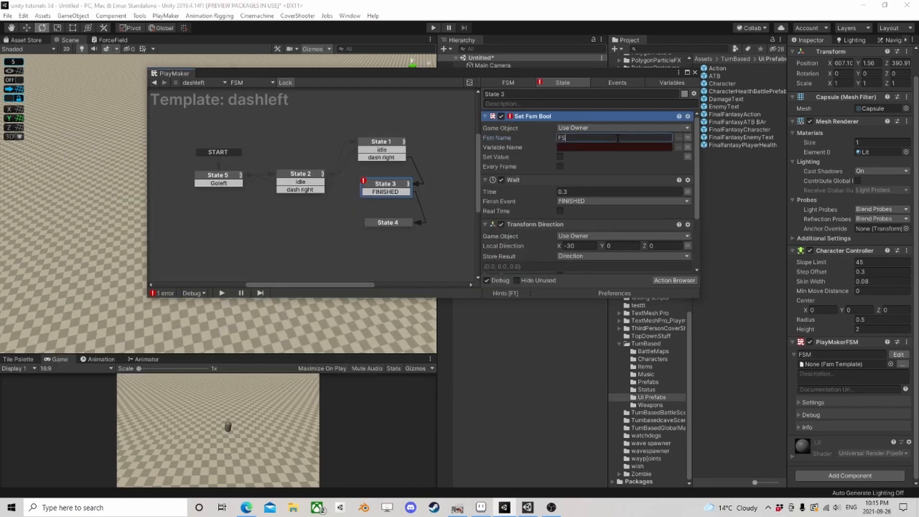
pyautogui.write('M')
pyautogui.press('Tab')
pyautogui.write('isDashing')
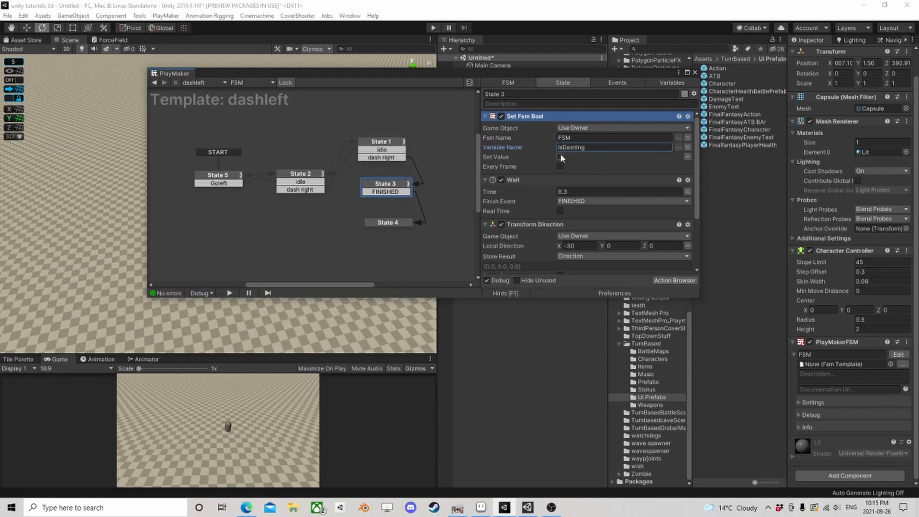
# Copy Get Fsm Bool from State 1 of dashleft and paste it before Bool Test in State 5 of the dashright template
pyautogui.click(381, 142)
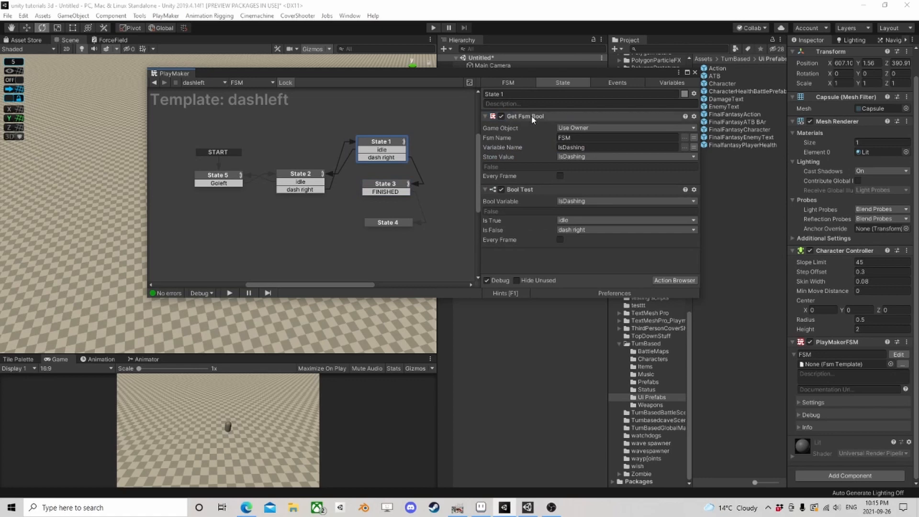
pyautogui.rightClick(533, 119)
pyautogui.click(574, 183)
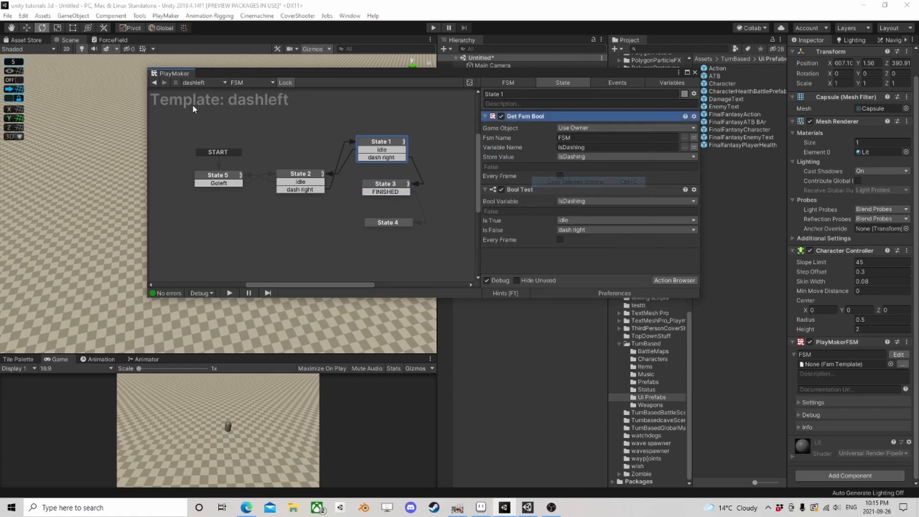
pyautogui.click(155, 83)
pyautogui.scroll(-8, 584, 230)
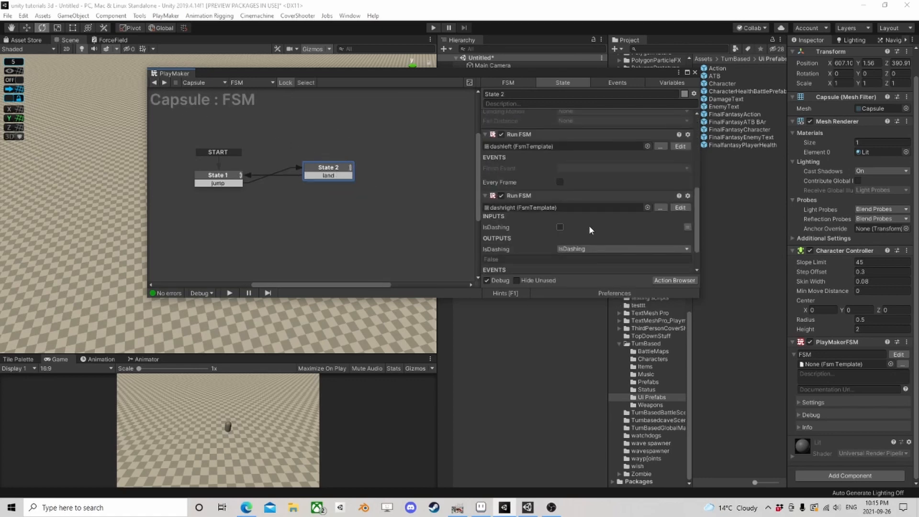
pyautogui.click(680, 207)
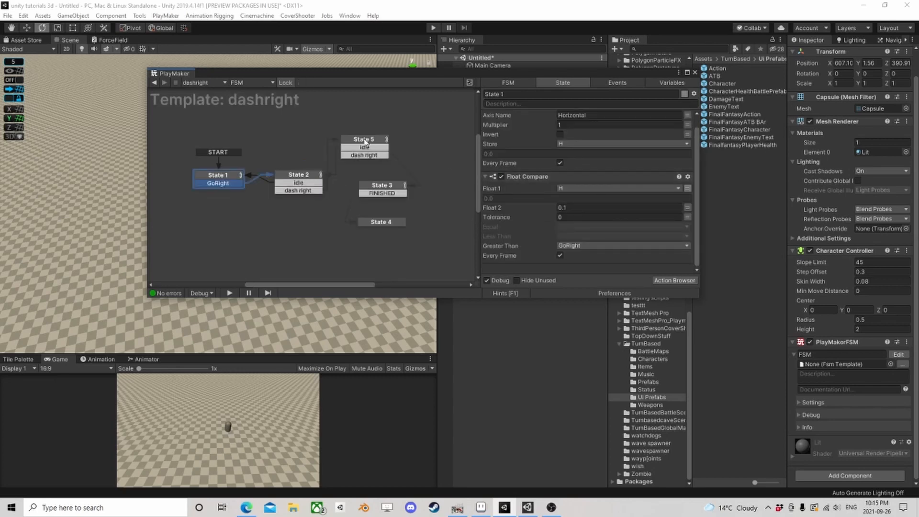
pyautogui.rightClick(515, 119)
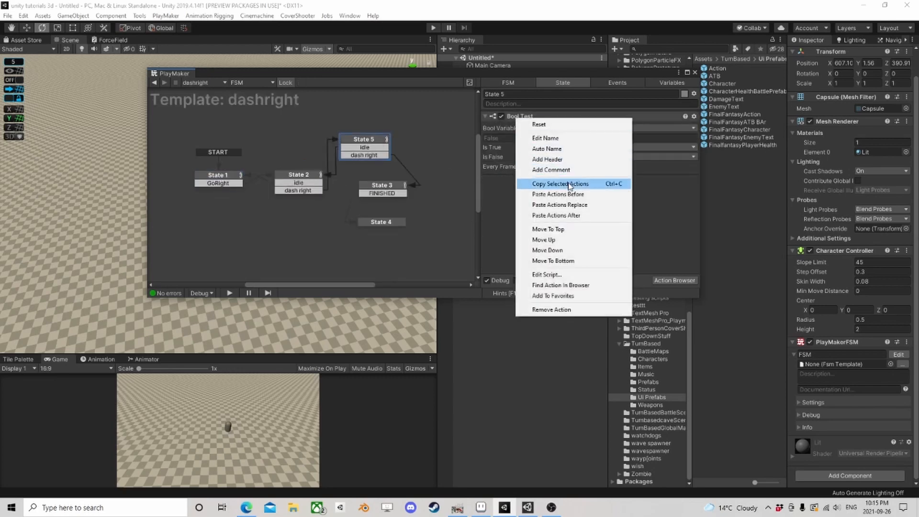
pyautogui.click(580, 191)
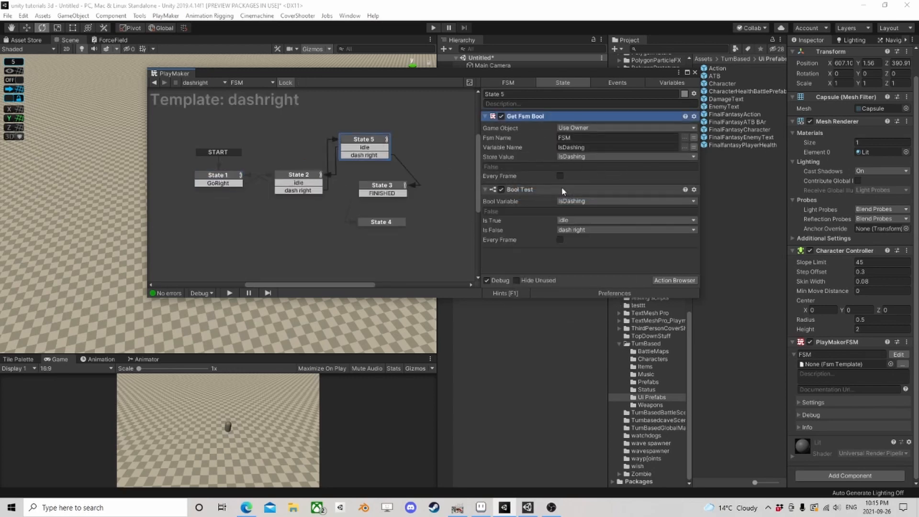
# Replace the Set Bool Value action in State 3 of the dashright template with a Set Fsm Bool action
pyautogui.click(384, 189)
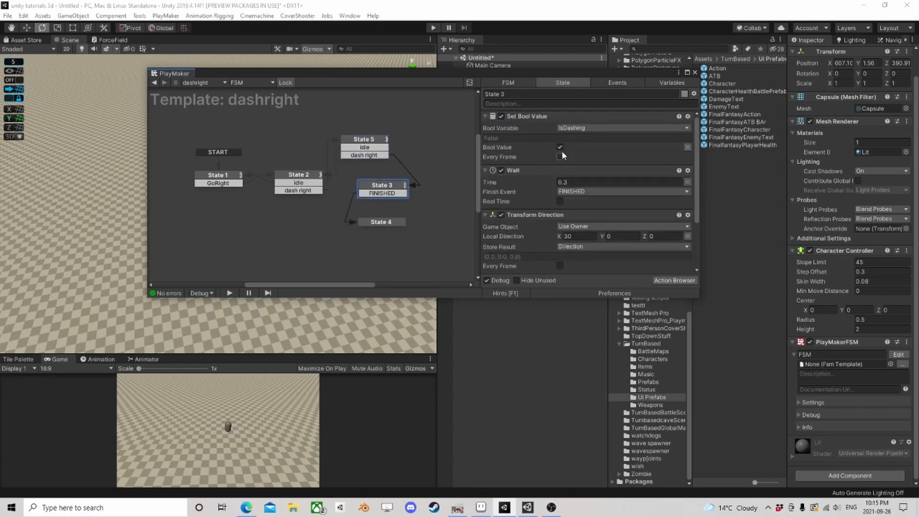
pyautogui.click(532, 120)
pyautogui.press('Delete')
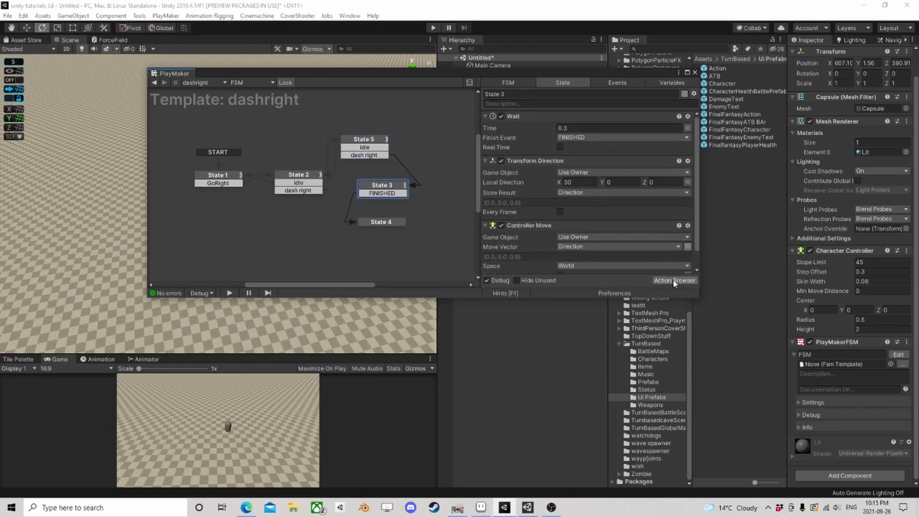
pyautogui.click(672, 280)
pyautogui.write('set fsm')
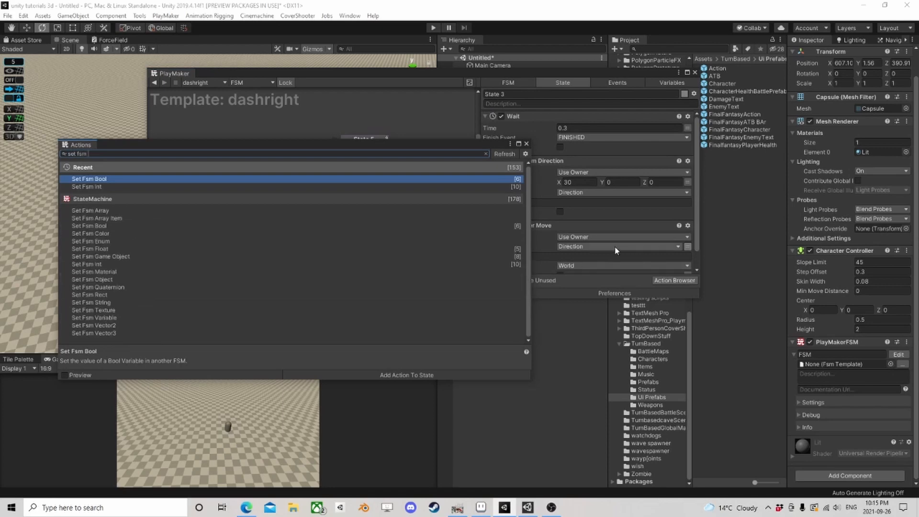
pyautogui.write(' bool')
pyautogui.doubleClick(123, 179)
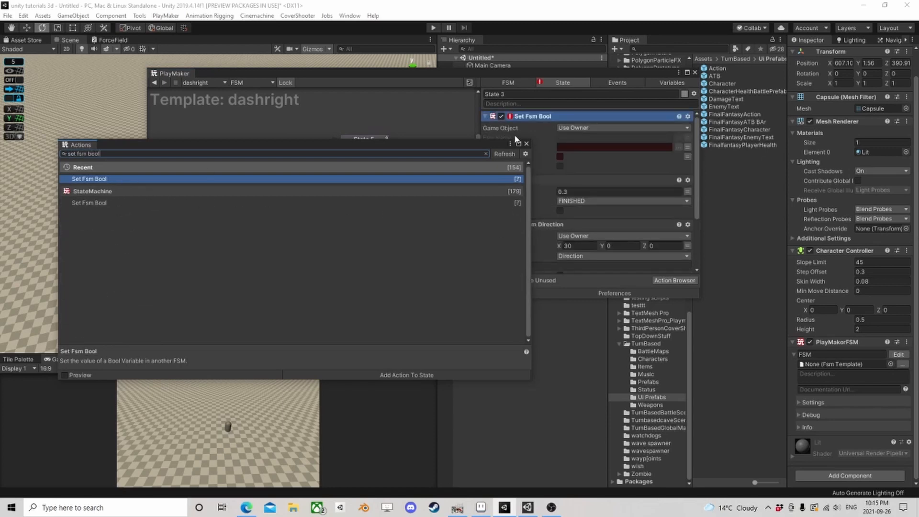
pyautogui.click(525, 144)
# Set the dashright Set Fsm Bool action to target the variable IsDashing in the FSM named FSM
pyautogui.click(630, 137)
pyautogui.write('FSM')
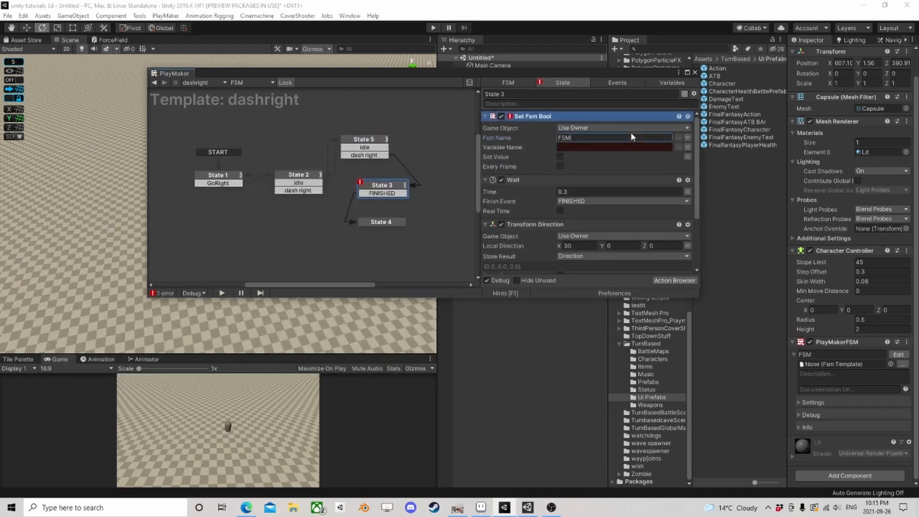
pyautogui.press('Tab')
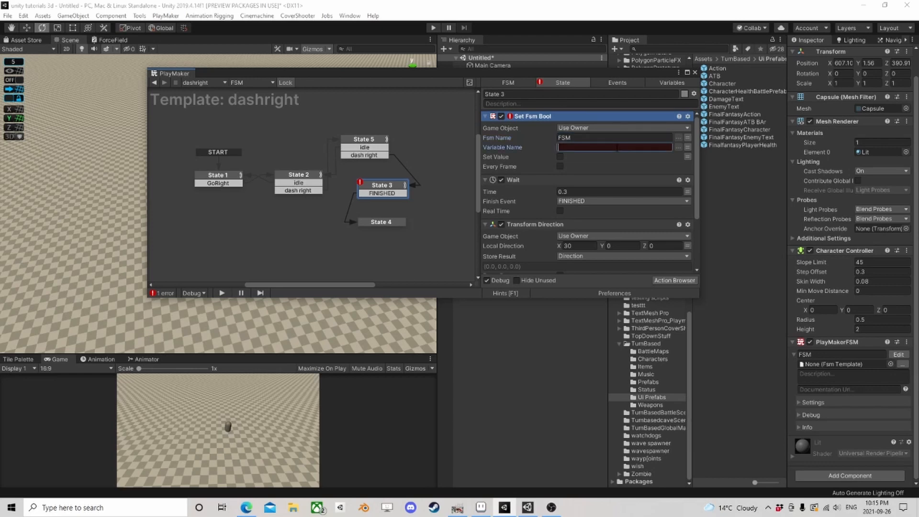
pyautogui.write('IsDashing')
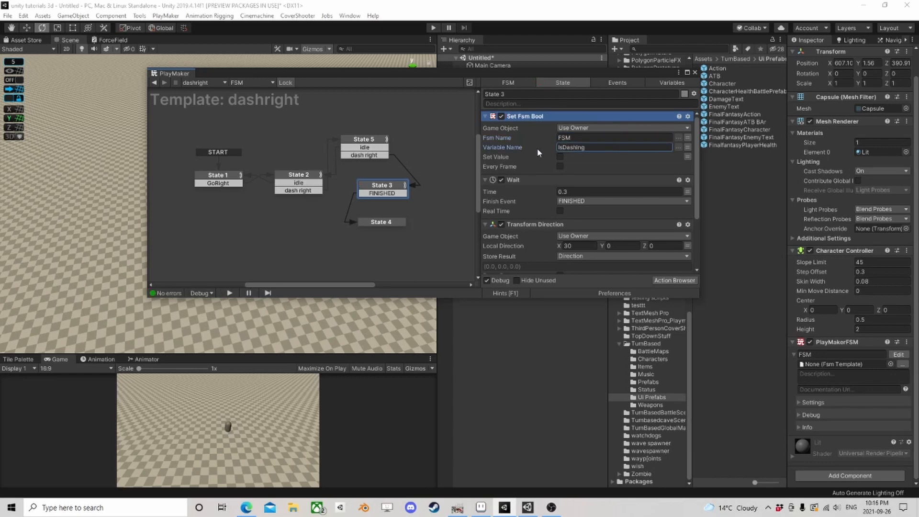
# Turn off both Input and Output for the IsDashing variable in the dashright template
pyautogui.click(364, 147)
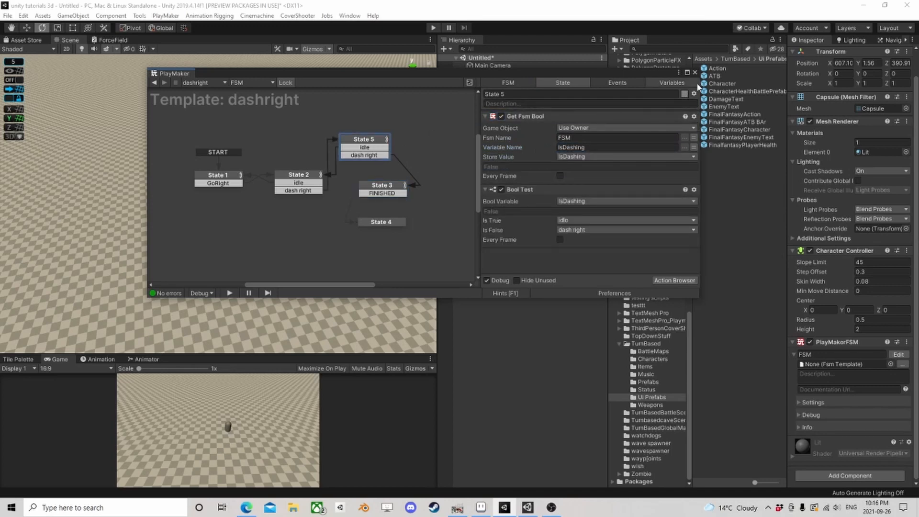
pyautogui.click(154, 83)
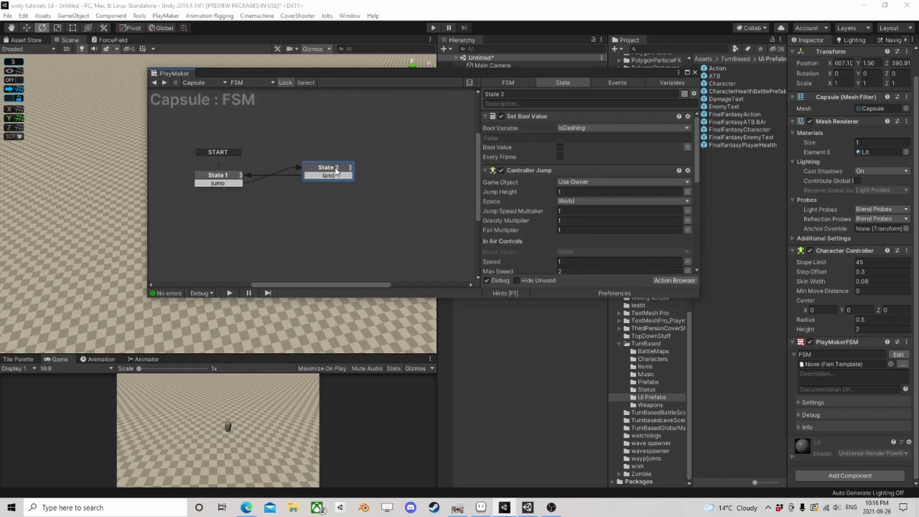
pyautogui.scroll(-5, 571, 230)
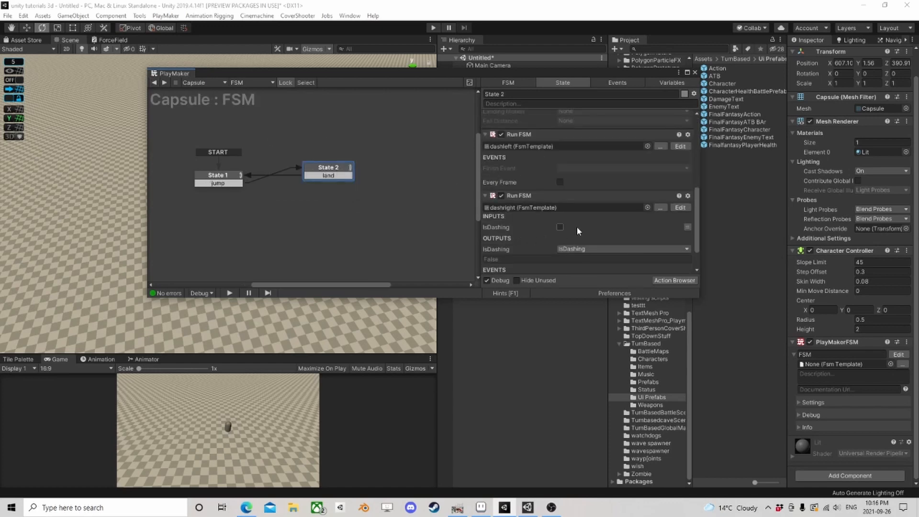
pyautogui.click(679, 207)
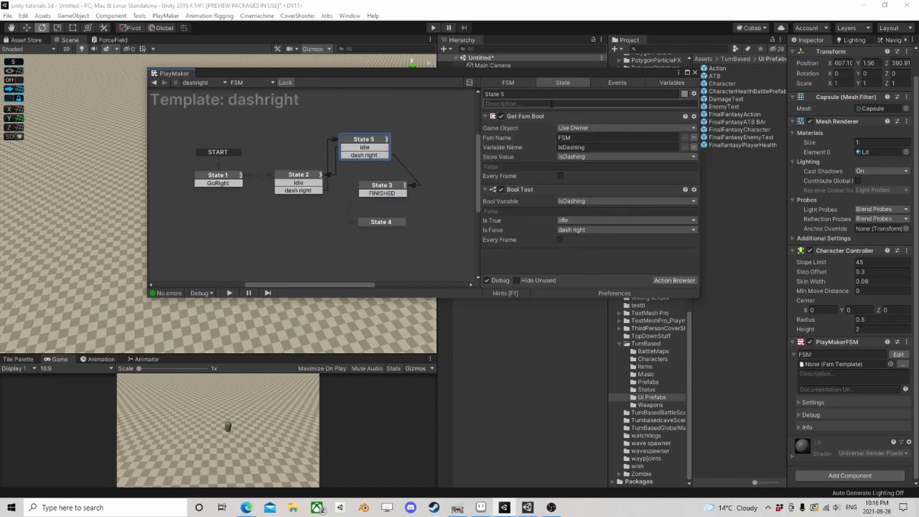
pyautogui.click(672, 83)
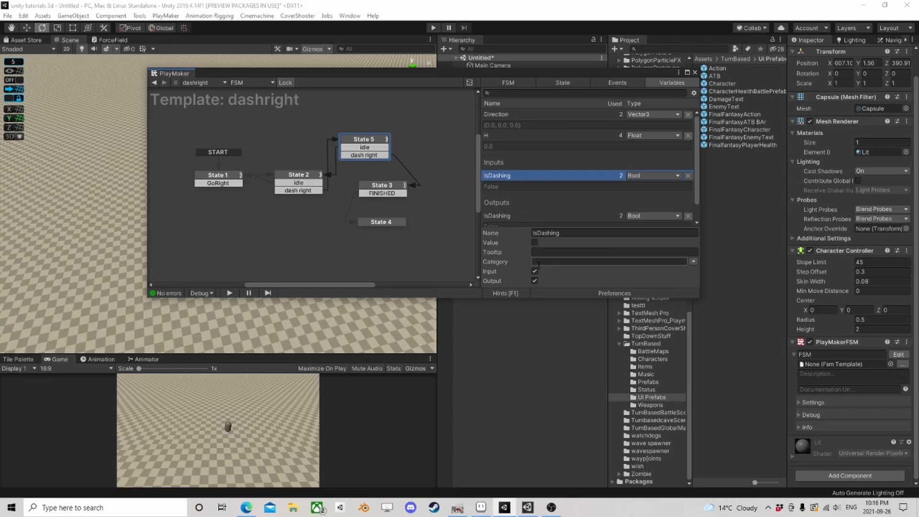
pyautogui.click(534, 271)
pyautogui.click(534, 281)
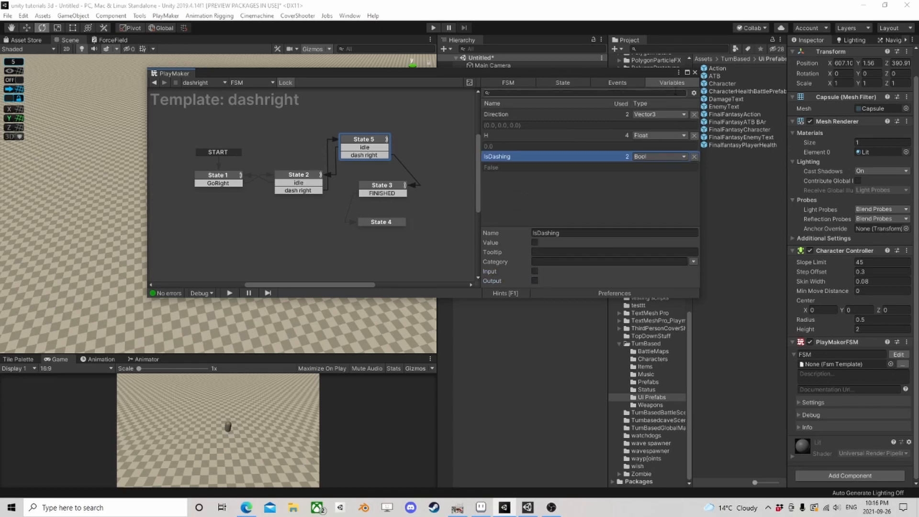
# Review the actions in State 2 of the capsule FSM, from Set Bool Value and Controller Jump to both Run FSM actions
pyautogui.click(154, 82)
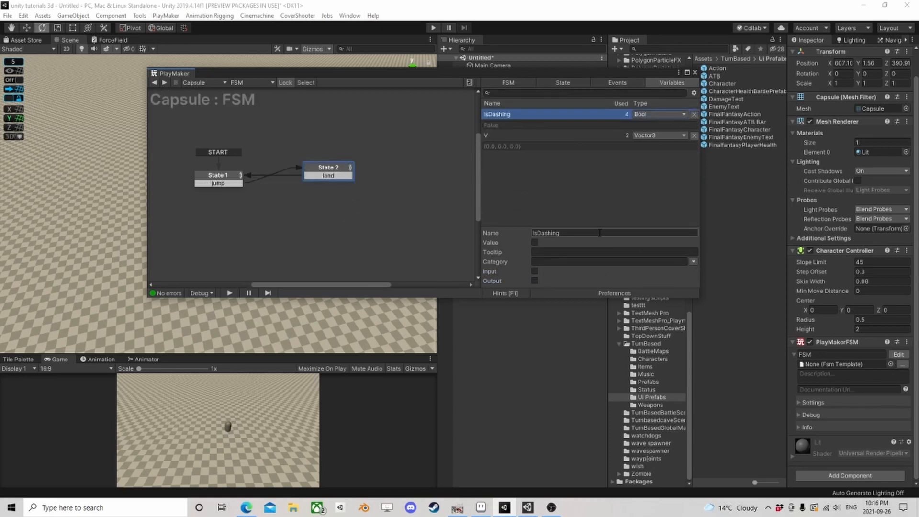
pyautogui.click(563, 84)
pyautogui.scroll(-5, 584, 206)
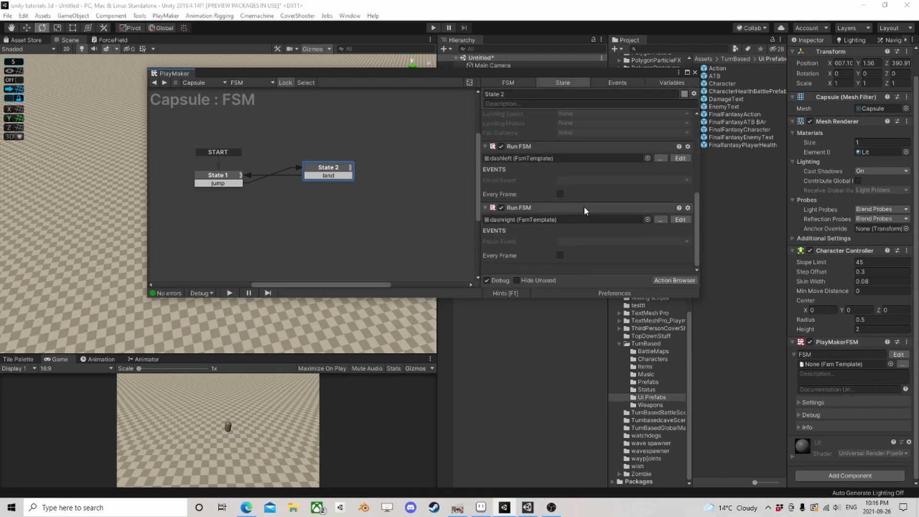
pyautogui.scroll(5, 589, 222)
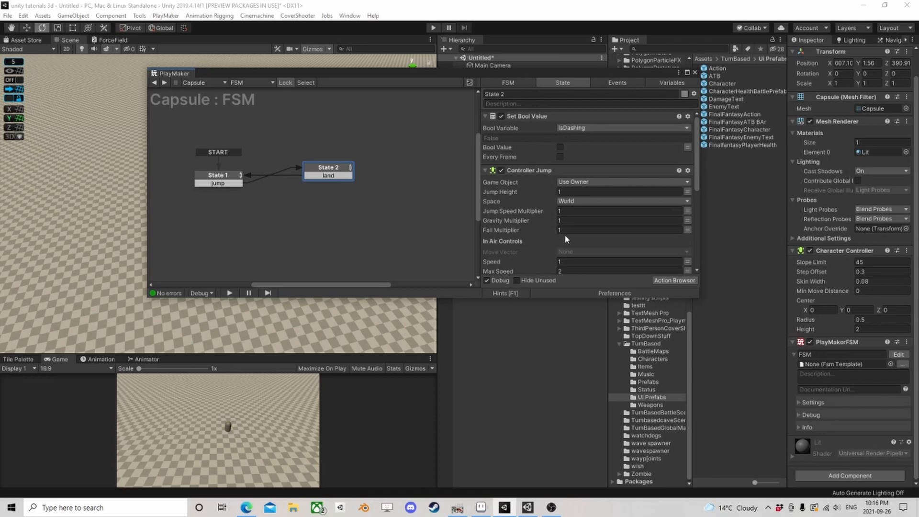
pyautogui.scroll(-5, 567, 232)
pyautogui.scroll(5, 571, 230)
pyautogui.scroll(-5, 542, 223)
pyautogui.scroll(5, 555, 182)
pyautogui.scroll(-3, 522, 246)
# Play the scene, examine Set Fsm Bool in State 3 of the capsule's running dashleft FSM, and stop the playback
pyautogui.moveTo(421, 73); pyautogui.dragTo(627, 60)
pyautogui.click(436, 28)
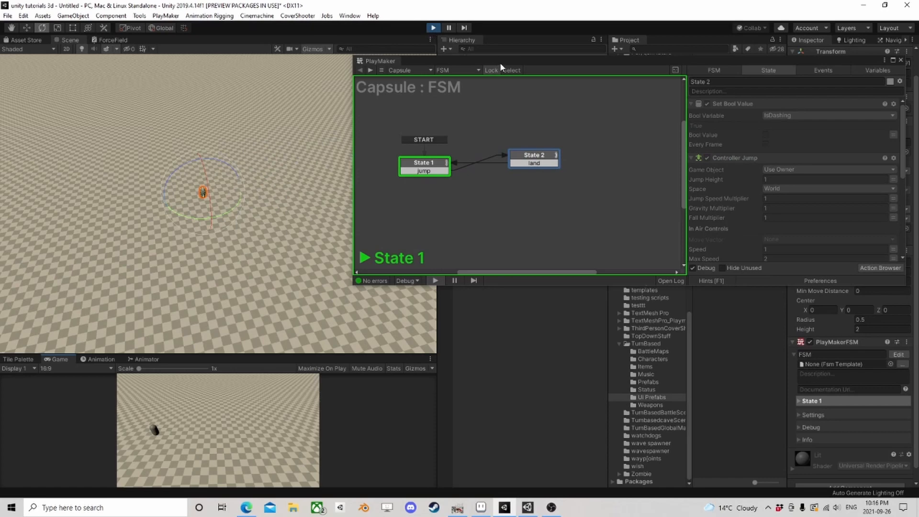
pyautogui.moveTo(382, 61); pyautogui.dragTo(189, 64)
pyautogui.scroll(-5, 592, 223)
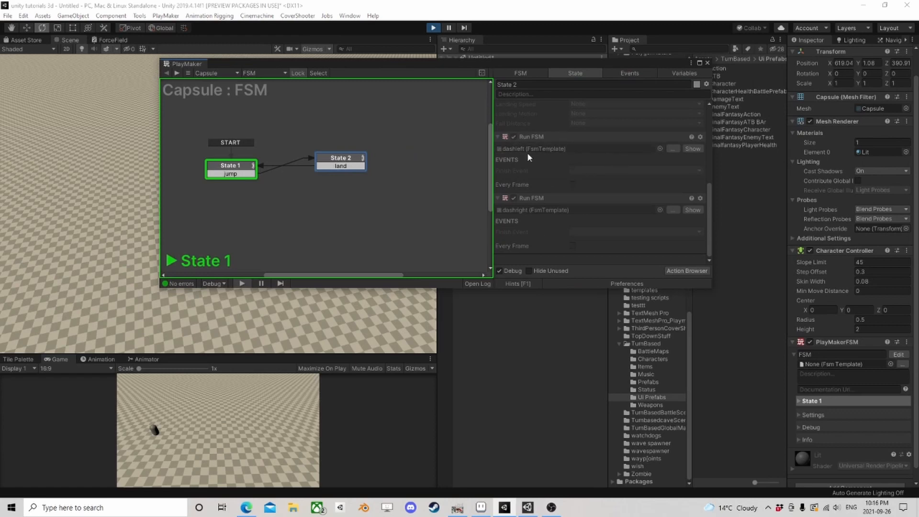
pyautogui.click(696, 149)
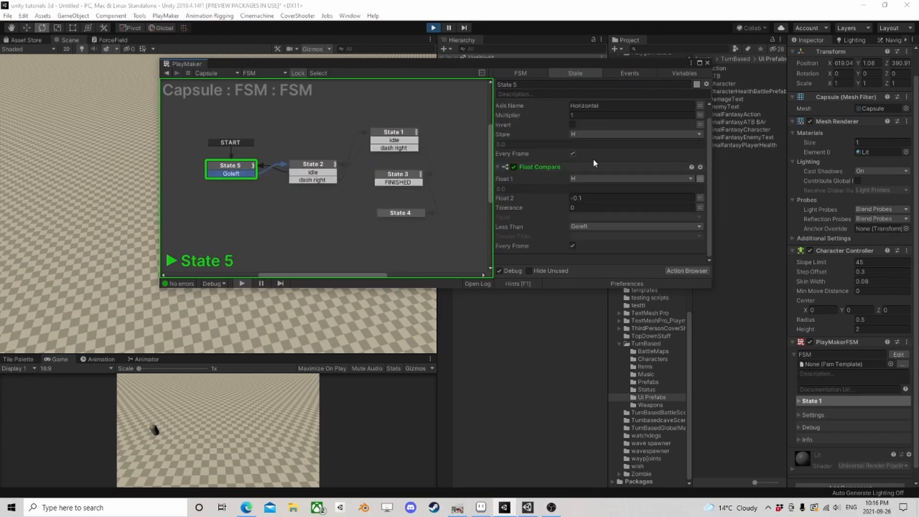
pyautogui.click(397, 177)
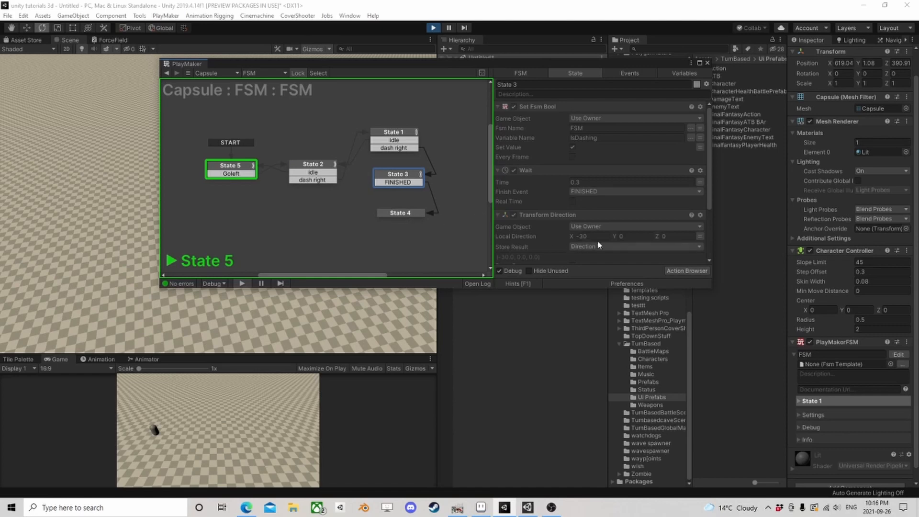
pyautogui.click(663, 236)
pyautogui.click(708, 63)
pyautogui.click(433, 28)
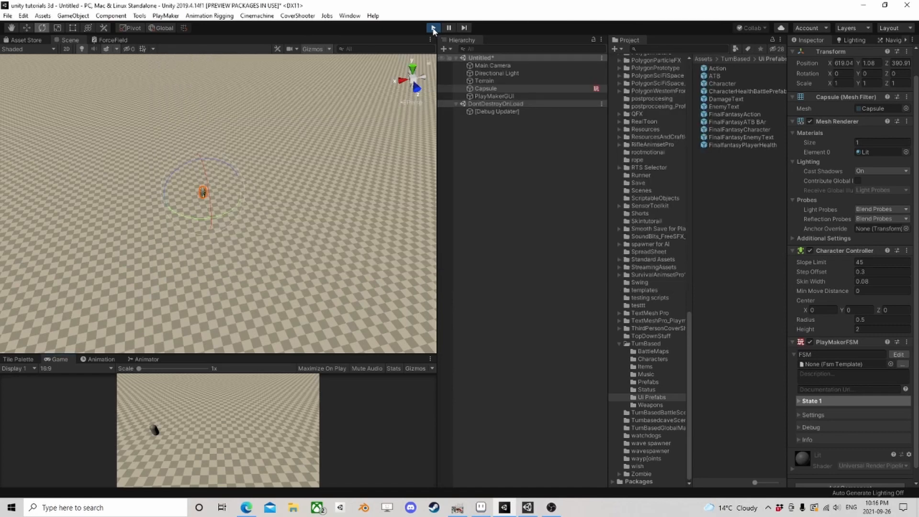
pyautogui.moveTo(551, 509)
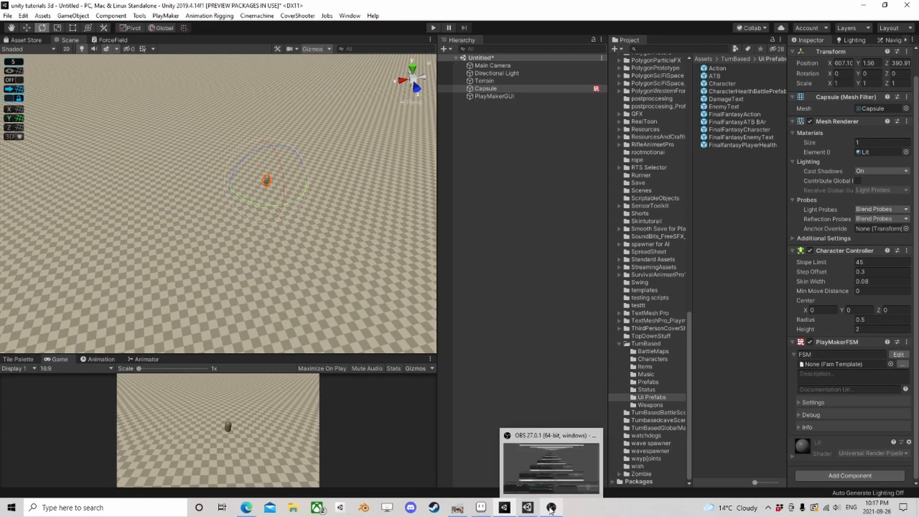